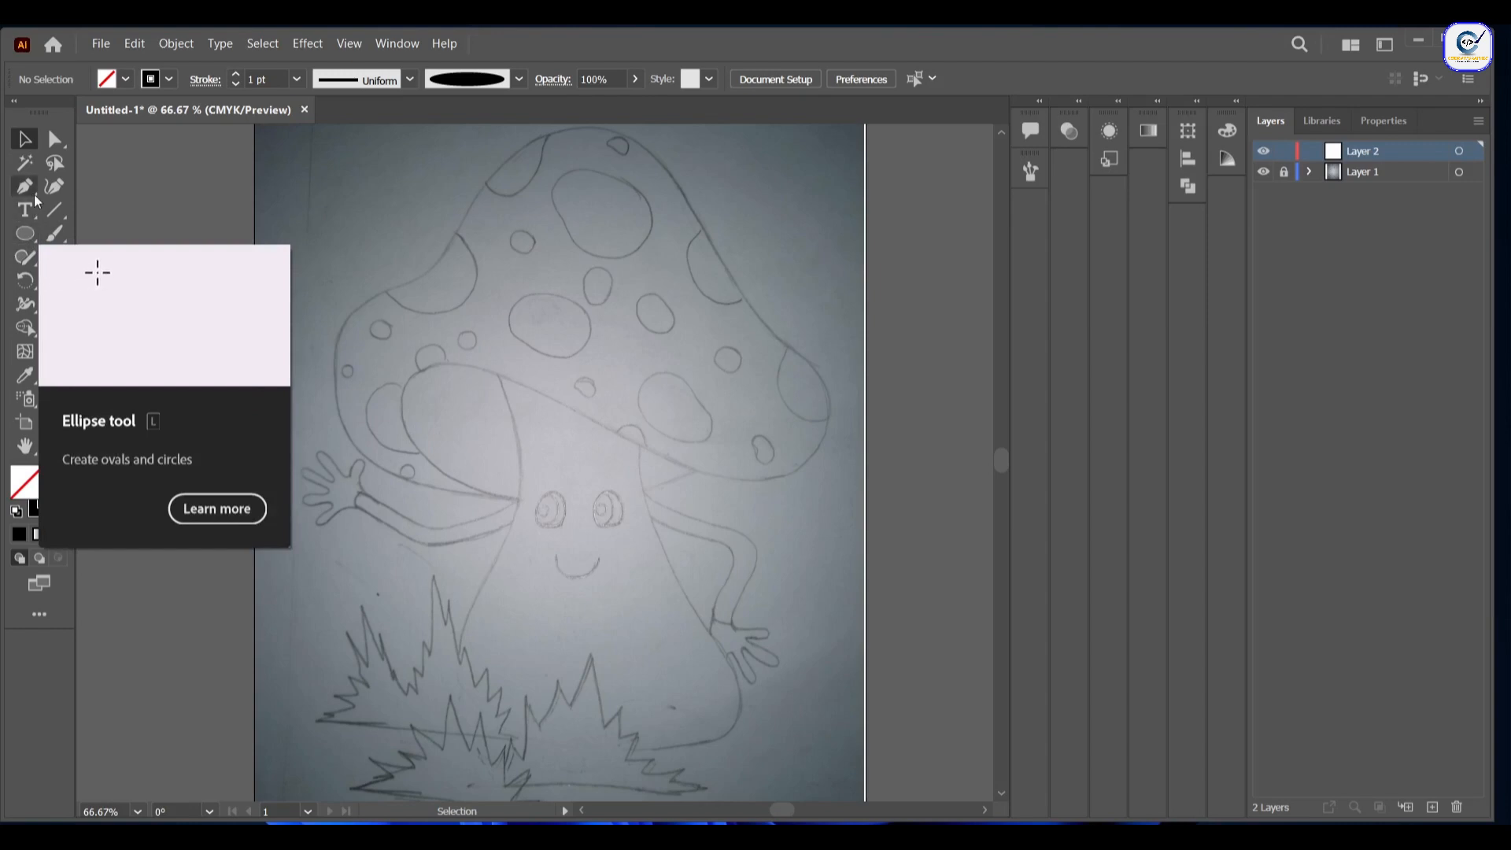
Step: Trace the mushroom stem with the Pen tool, from the cap's underside around the base and back up to the cap
click(30, 191)
click(497, 375)
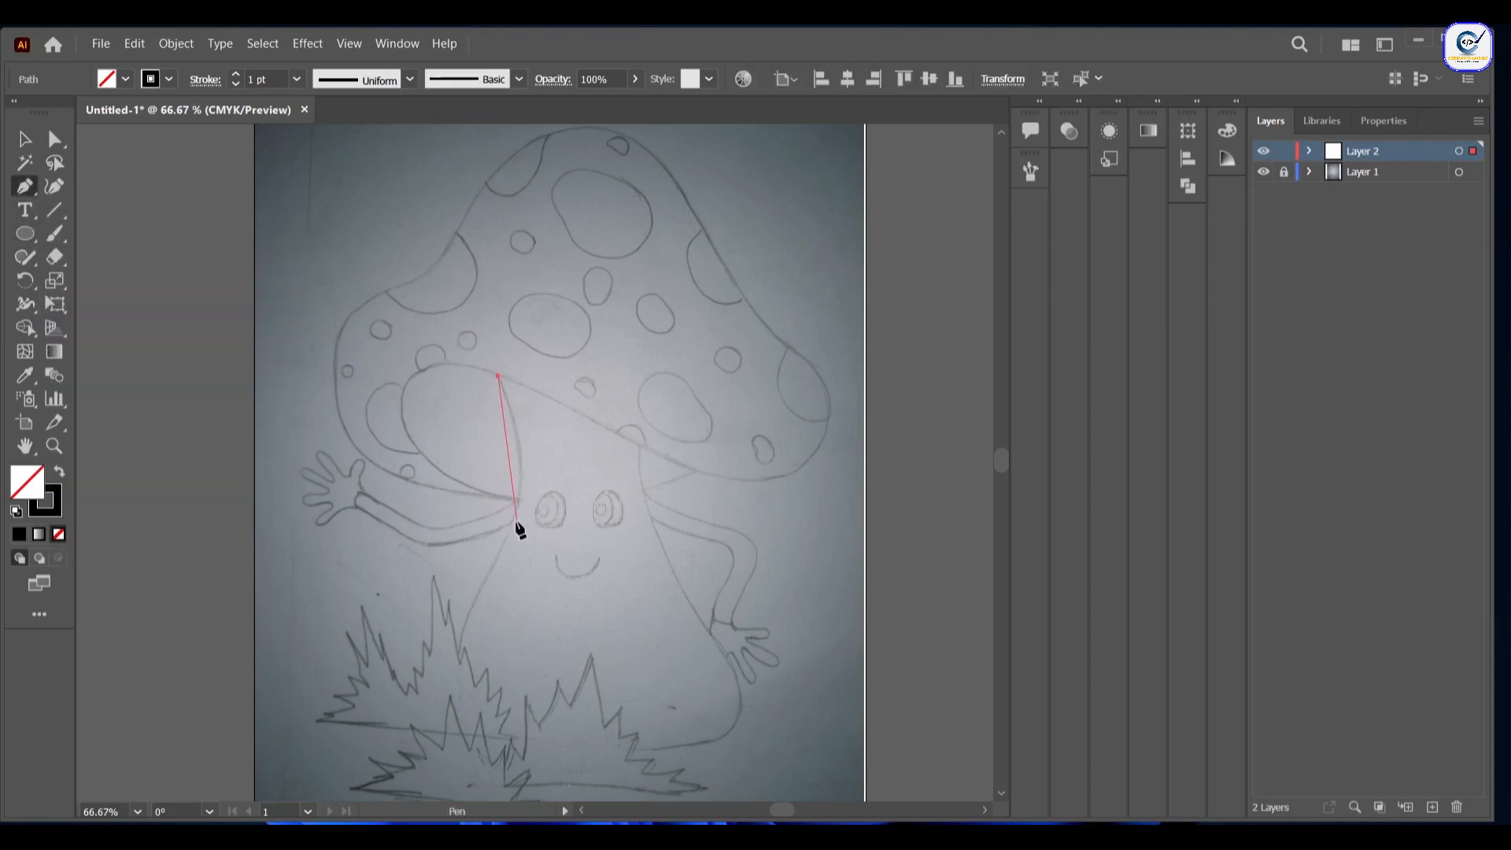
drag(495, 583, 495, 582)
drag(465, 730, 499, 795)
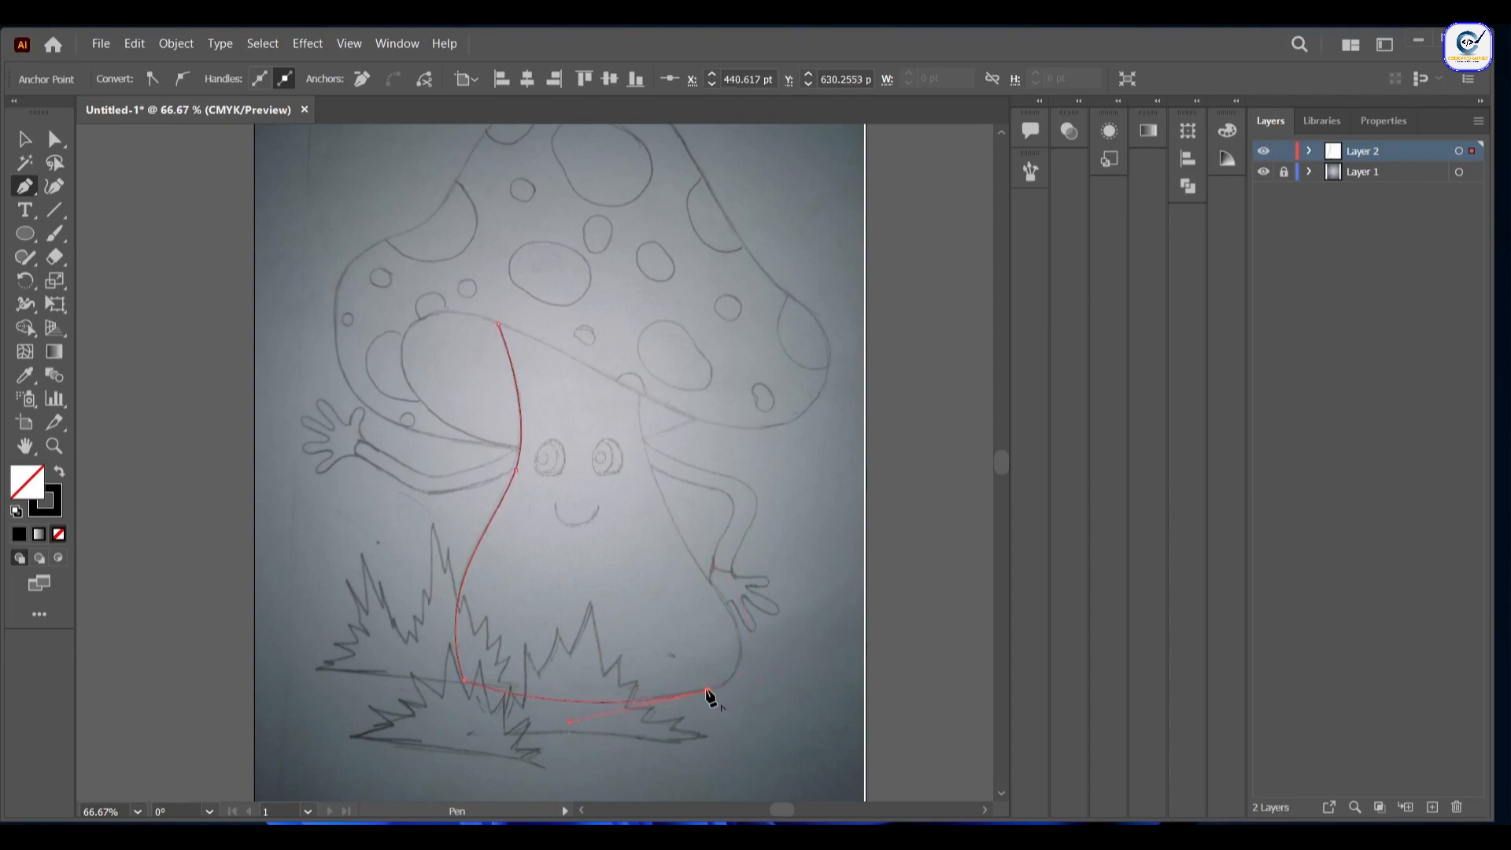
drag(629, 475, 629, 475)
click(639, 393)
Step: Apply the tapered oval brush to the stem outline and set its stroke to 0.5 pt
key(v)
click(519, 79)
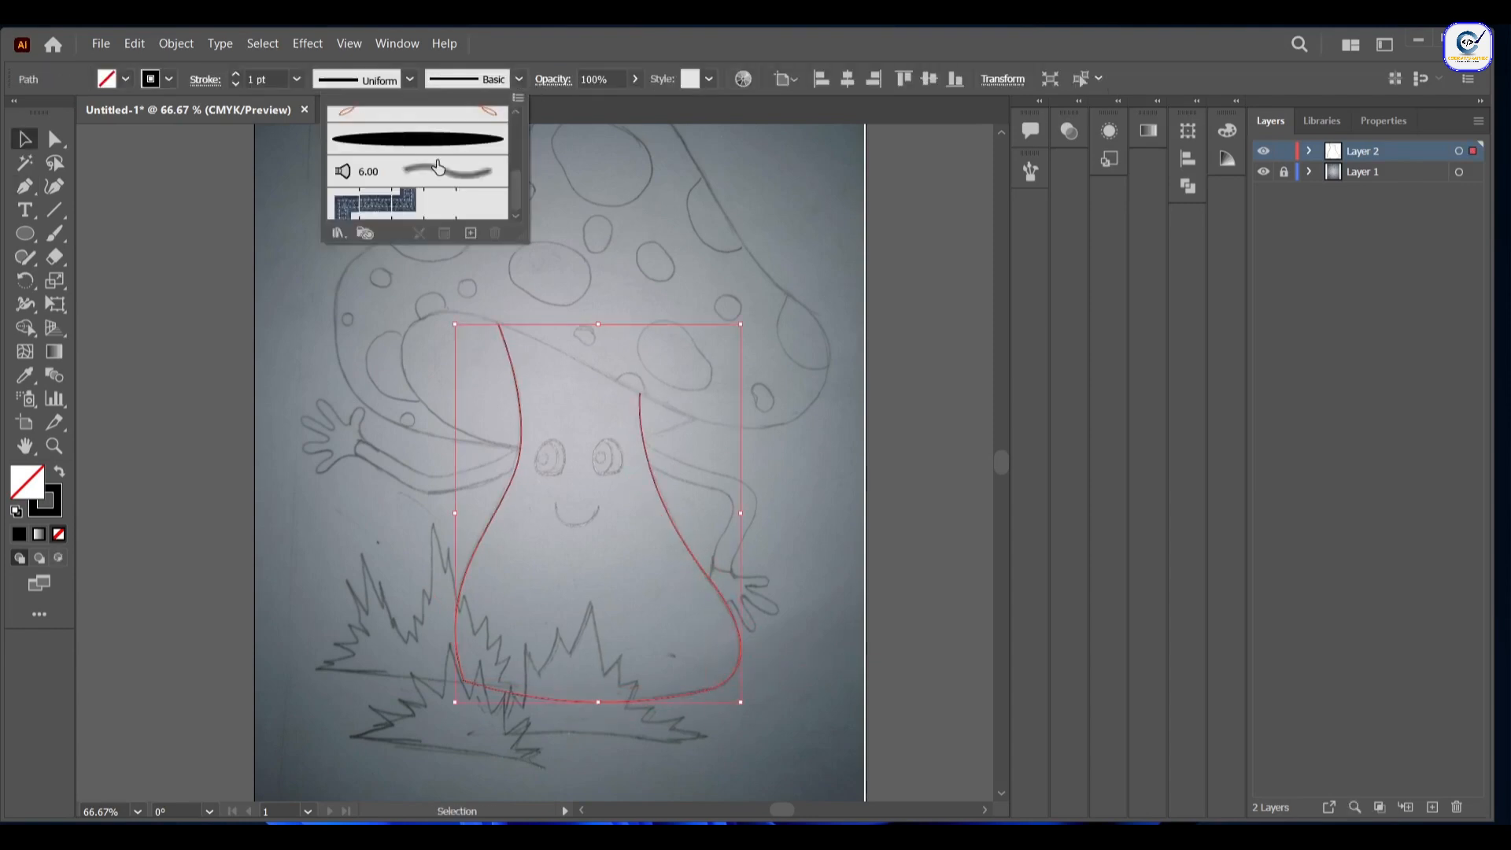
click(417, 143)
click(235, 83)
click(235, 84)
click(366, 267)
Step: Trace the mushroom cap's lower edge with the Pen tool, from the stem's left side around the cap's right end
key(p)
click(517, 447)
drag(406, 333, 423, 230)
drag(535, 338, 646, 387)
drag(791, 422, 848, 395)
drag(799, 302, 782, 296)
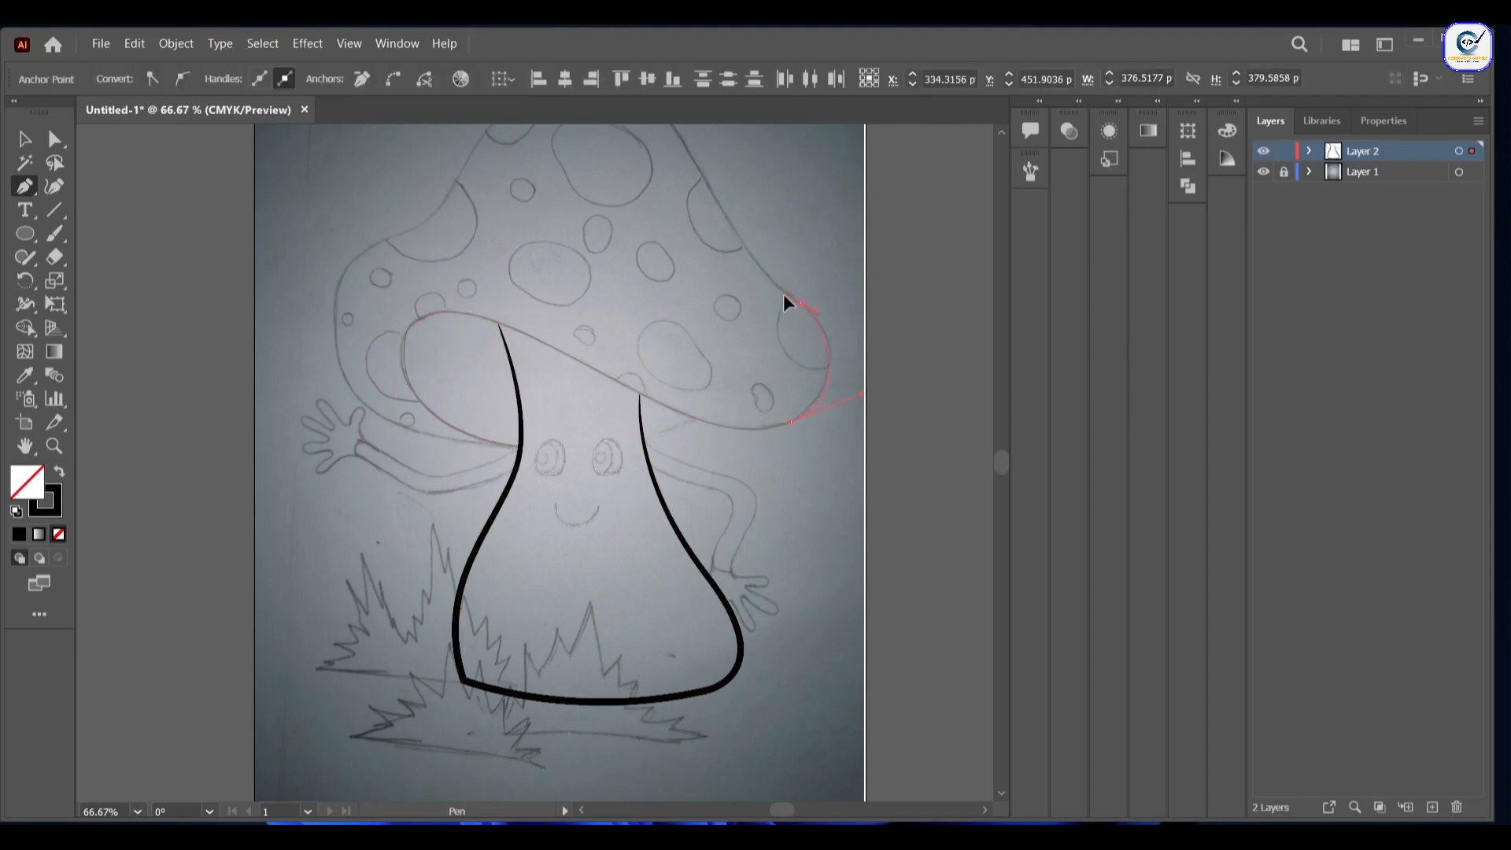
Step: Continue the cap outline over its peak and down the left side, closing it where it meets the stem
scroll(747, 293, up, 3)
drag(673, 240, 650, 193)
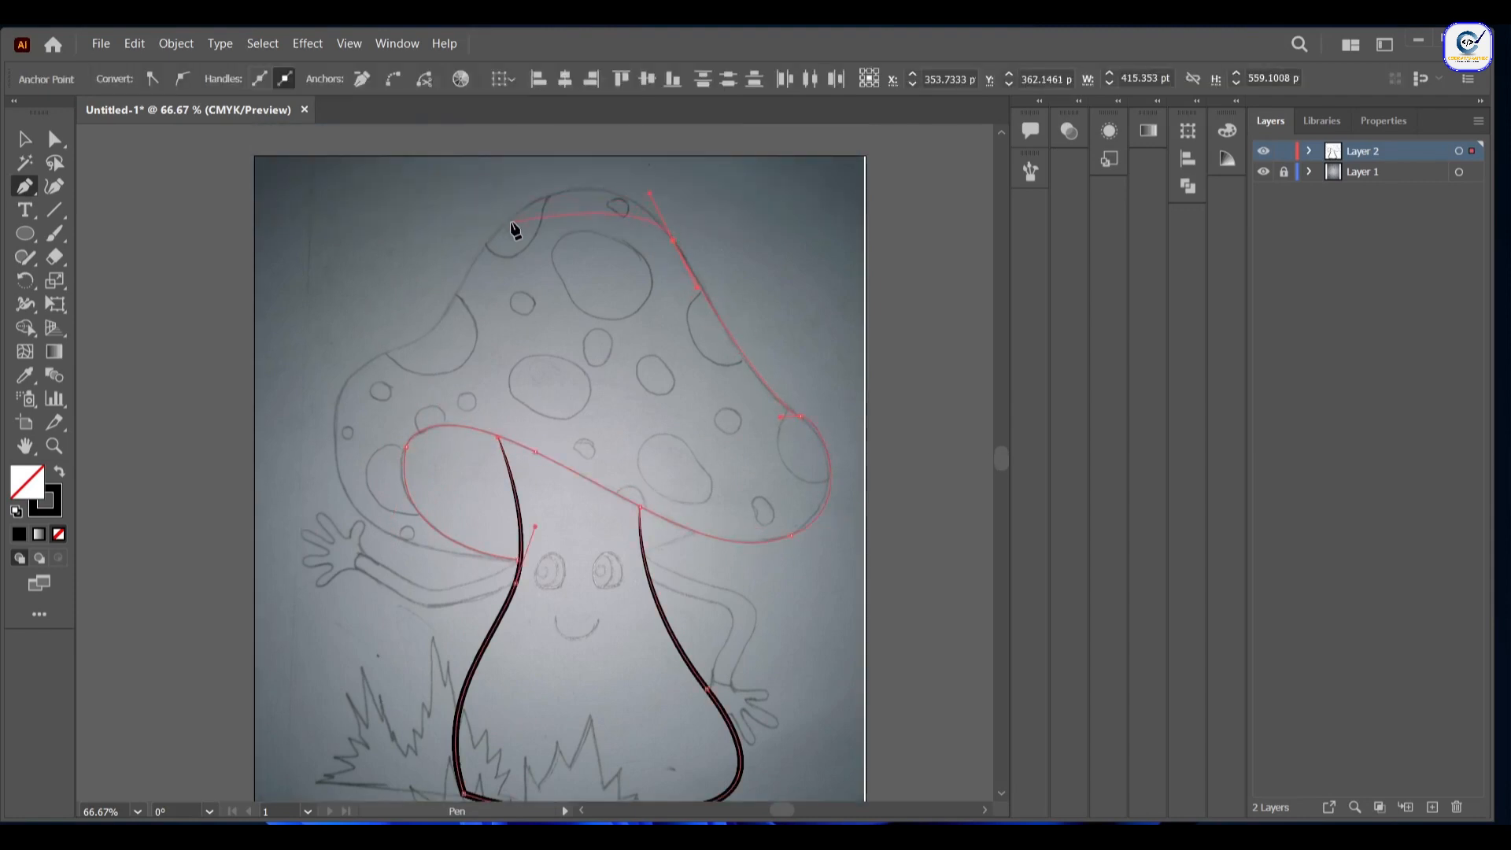
drag(507, 221, 436, 280)
click(457, 295)
drag(368, 363, 306, 387)
drag(363, 532, 391, 537)
drag(518, 560, 538, 555)
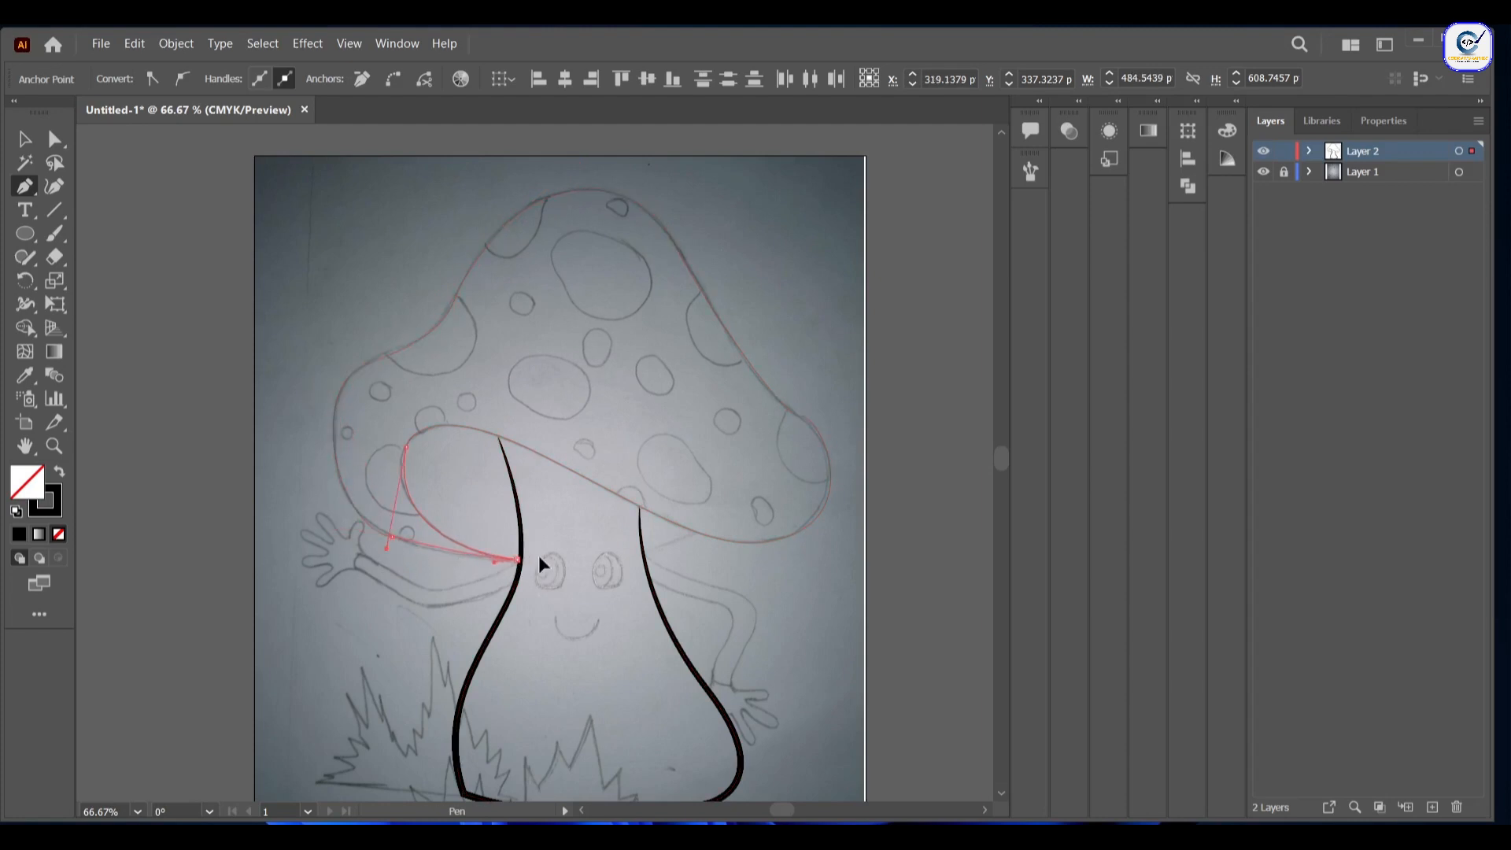
Step: Try the tapered oval brush with a 0.5 pt stroke on the cap outline and undo it
key(v)
click(519, 80)
click(423, 145)
click(237, 84)
click(238, 84)
click(237, 84)
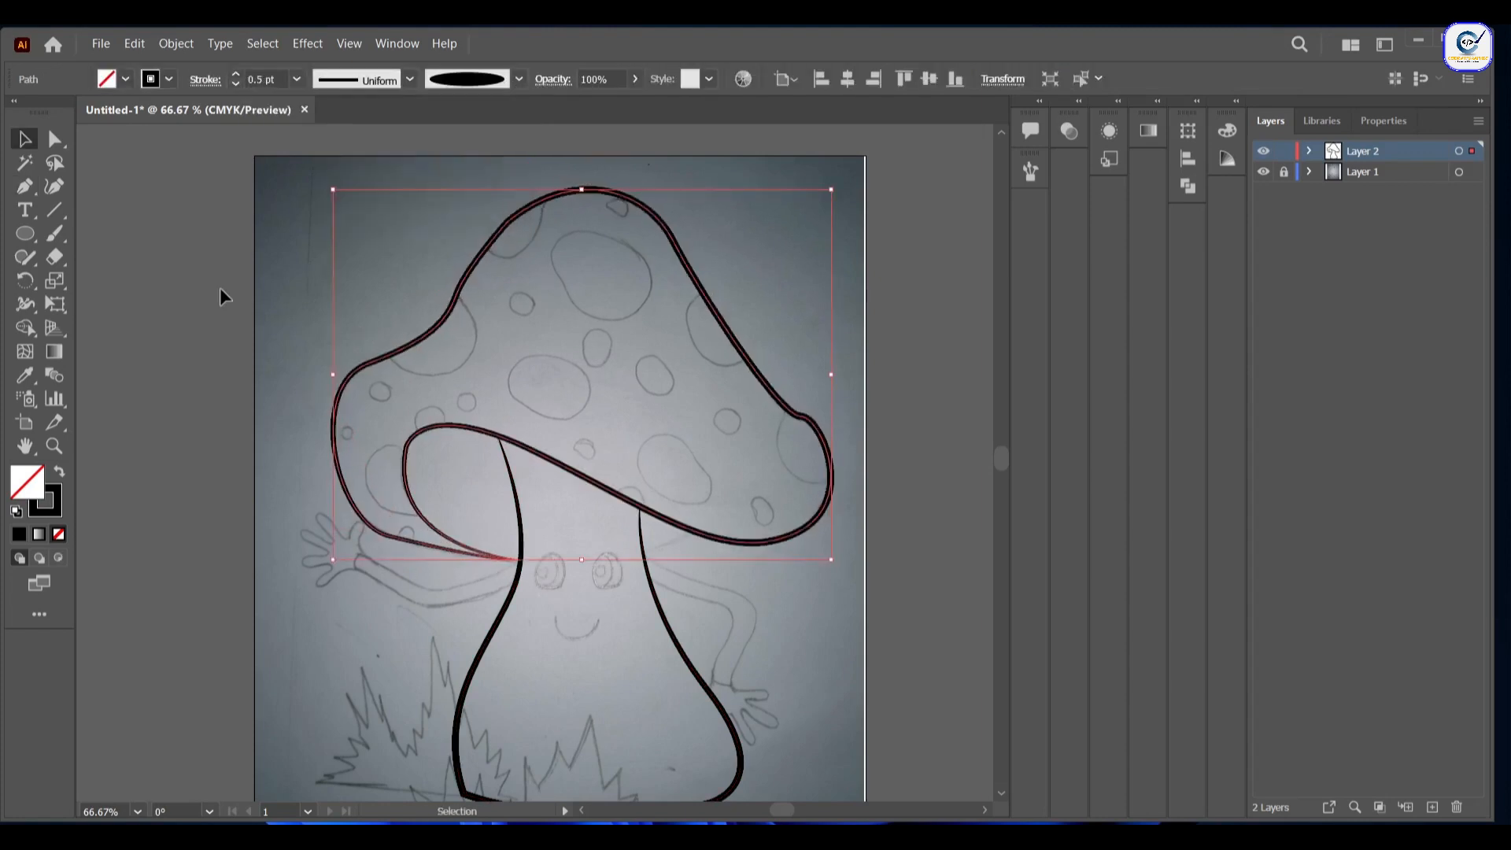
key(ctrl+z)
key(ctrl+z)
key(ctrl+z)
key(ctrl+z)
key(ctrl+z)
Step: Reshape the cap outline's left side and inner fold with the Curvature tool to follow the sketch
scroll(417, 474, up, 3)
click(54, 187)
drag(286, 637, 269, 613)
drag(386, 497, 379, 498)
click(522, 667)
drag(522, 668, 507, 706)
drag(268, 614, 268, 611)
drag(346, 660, 368, 667)
Step: Remove surplus points on the cap's upper-left slope and curve the outline to match the sketch
scroll(472, 472, up, 8)
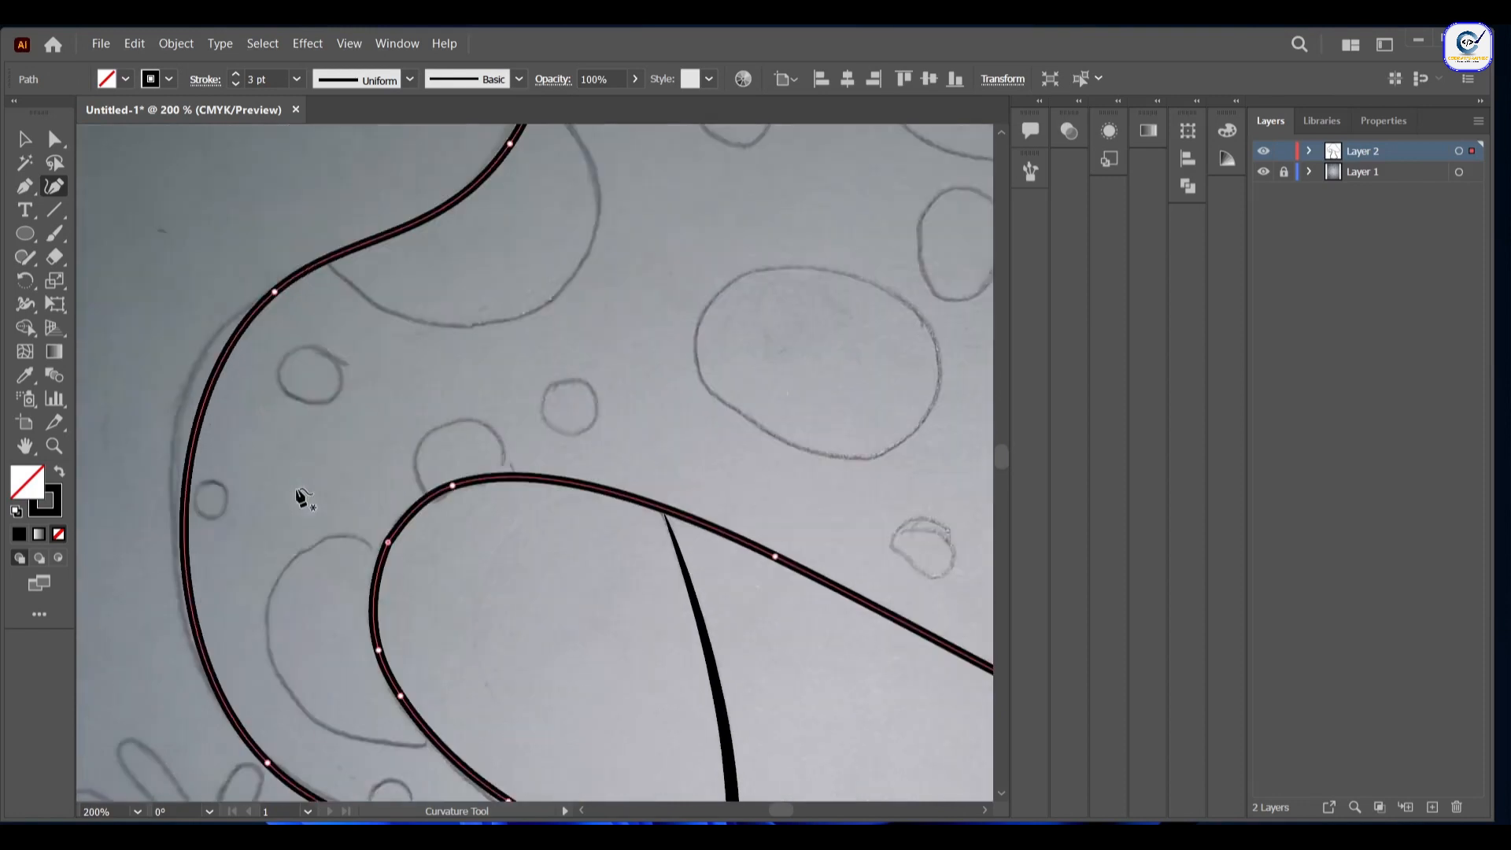
key(a)
click(819, 417)
click(657, 343)
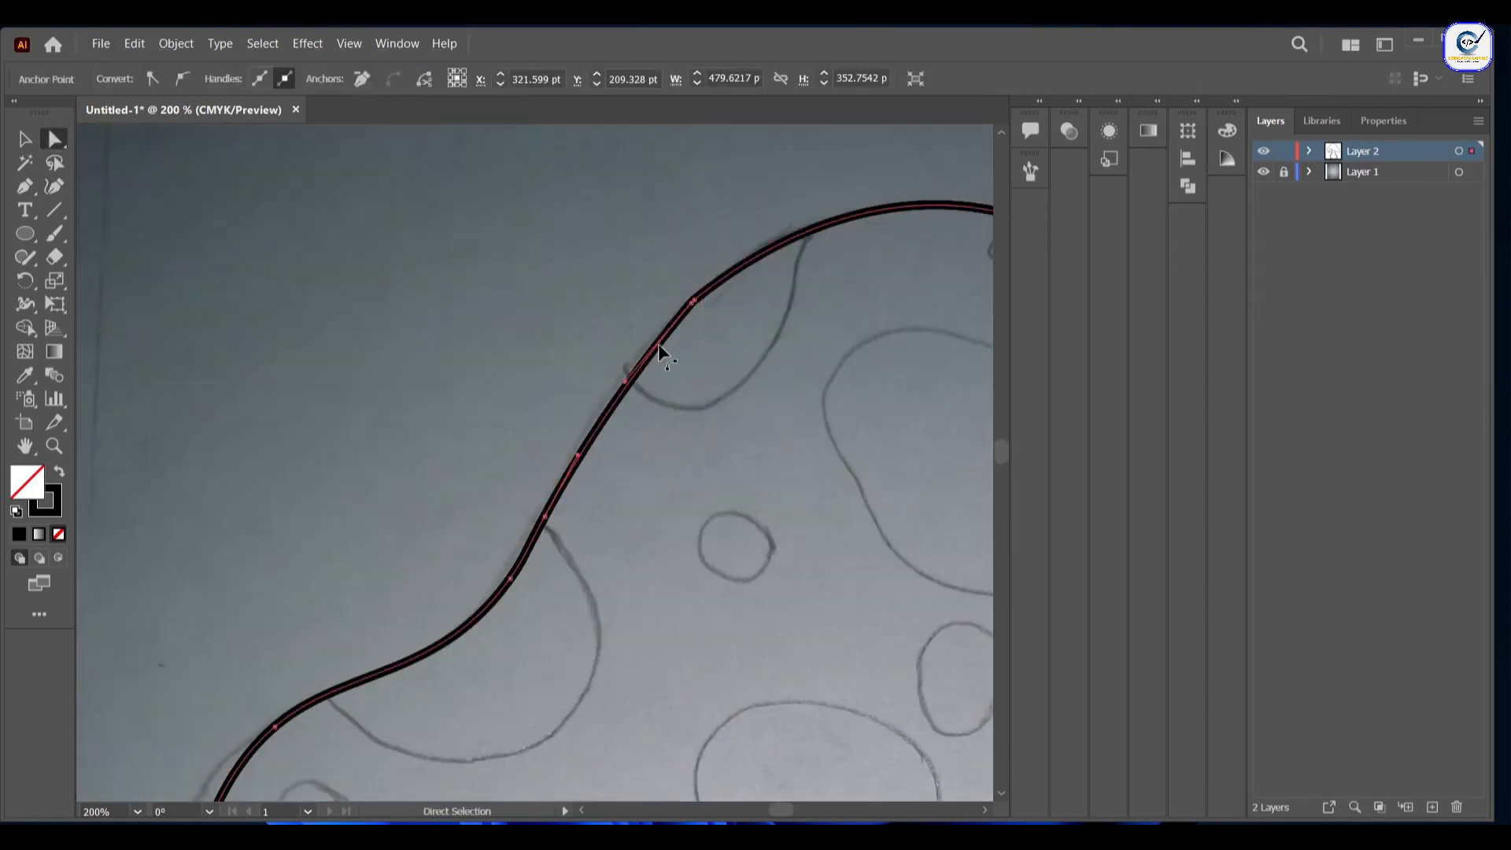
click(54, 186)
drag(691, 301, 694, 307)
key(Delete)
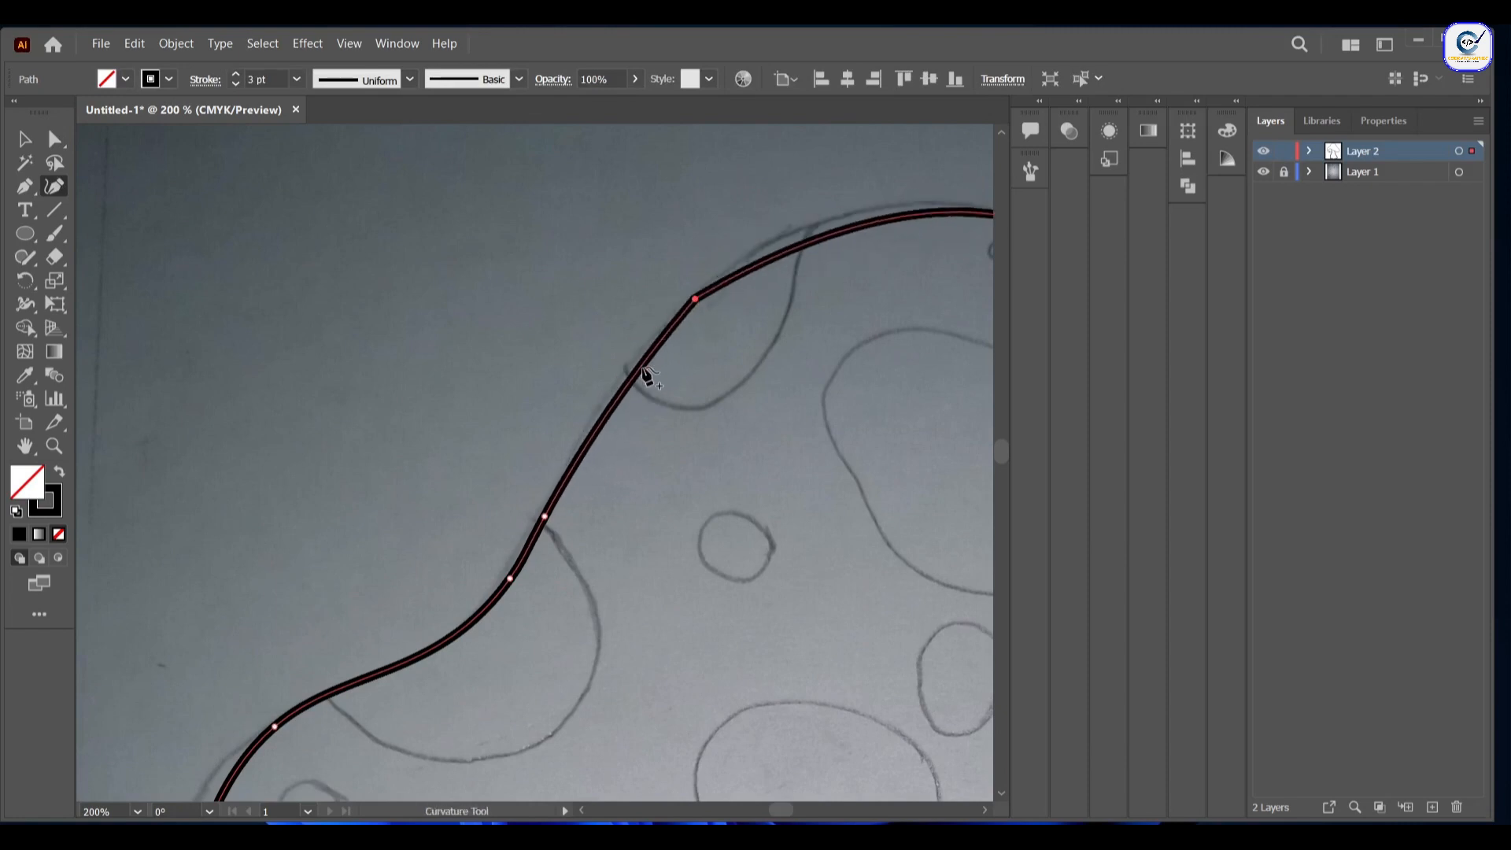
drag(639, 368, 635, 364)
drag(813, 245, 816, 230)
Step: Draw a short Pen line joining the stem's right side to the underside of the cap
key(ctrl+minus)
key(ctrl+minus)
scroll(640, 472, down, 3)
key(ctrl+shift+a)
key(p)
click(632, 597)
click(713, 566)
ctrl+click(714, 622)
Step: Trace the upper and lower edges of the left arm with the Pen tool, starting from the stem
drag(583, 614, 715, 445)
click(580, 446)
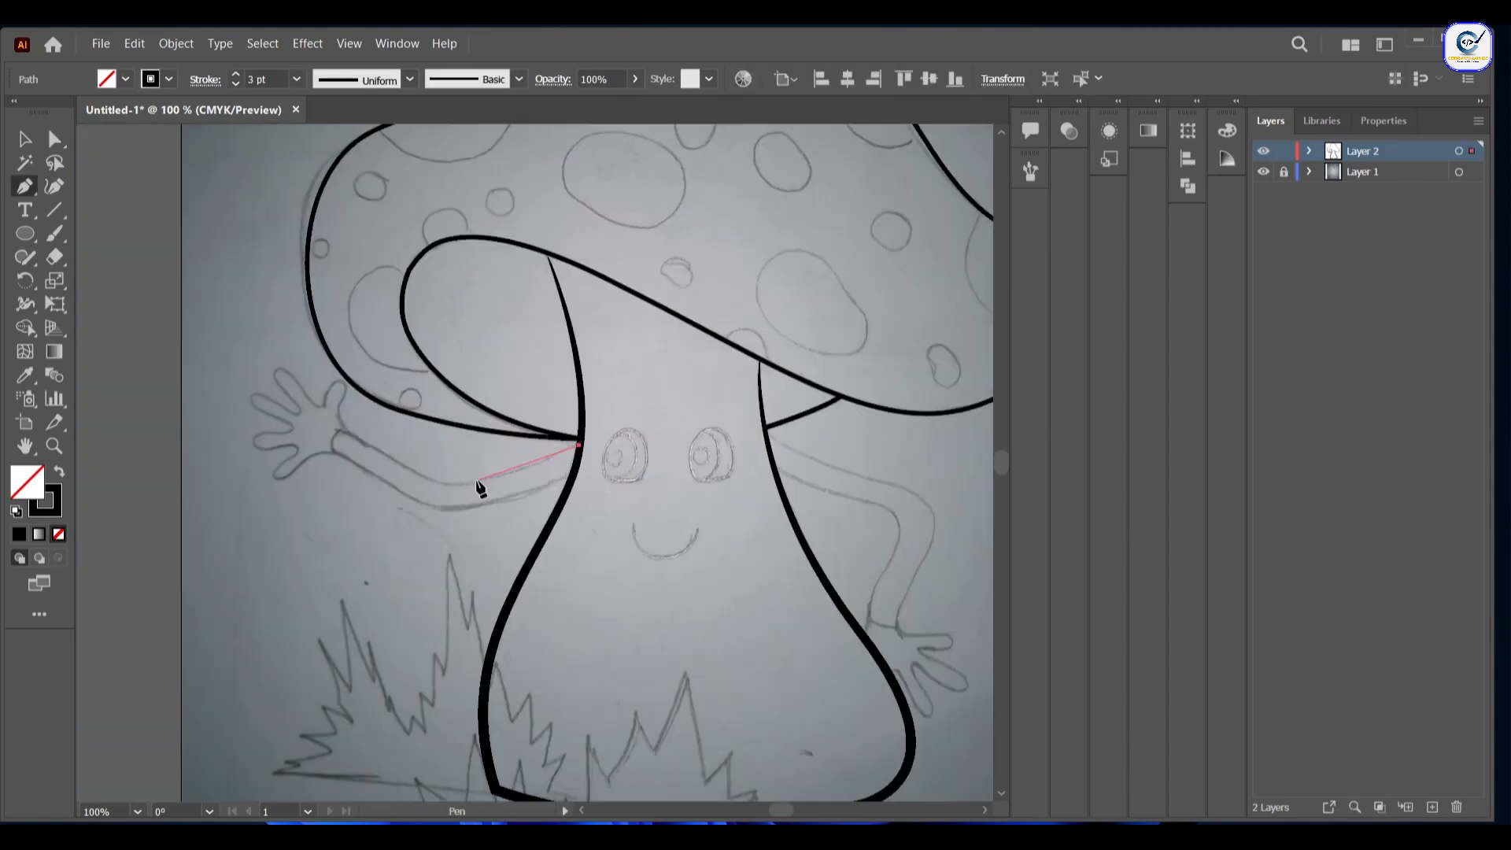
drag(476, 481, 465, 479)
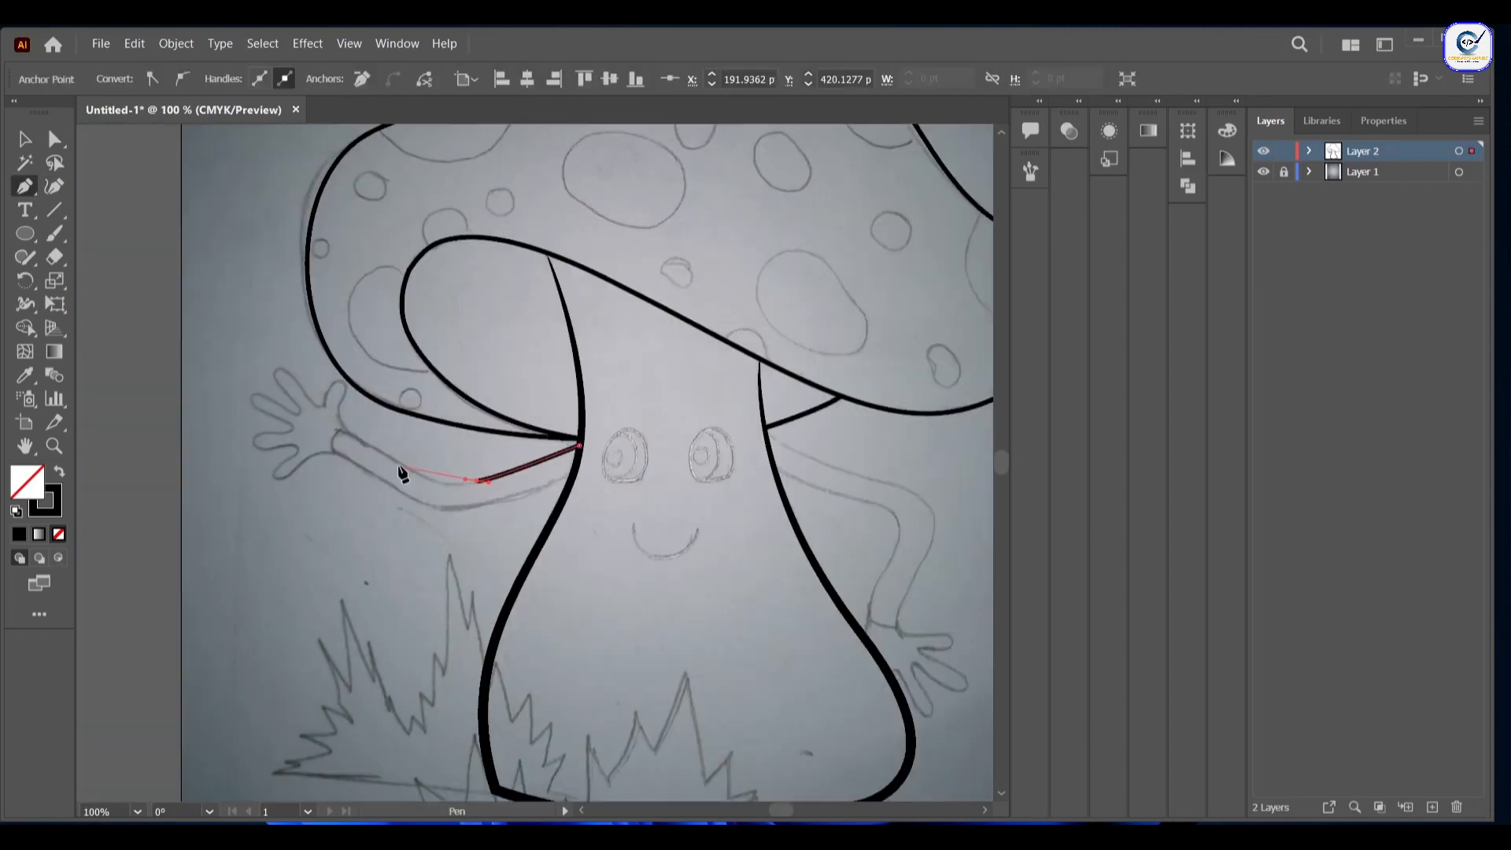
click(580, 474)
ctrl+click(215, 169)
Step: Trace the left hand's thumb and first finger with the Pen tool, starting at the wrist
scroll(347, 387, up, 3)
click(337, 519)
click(320, 435)
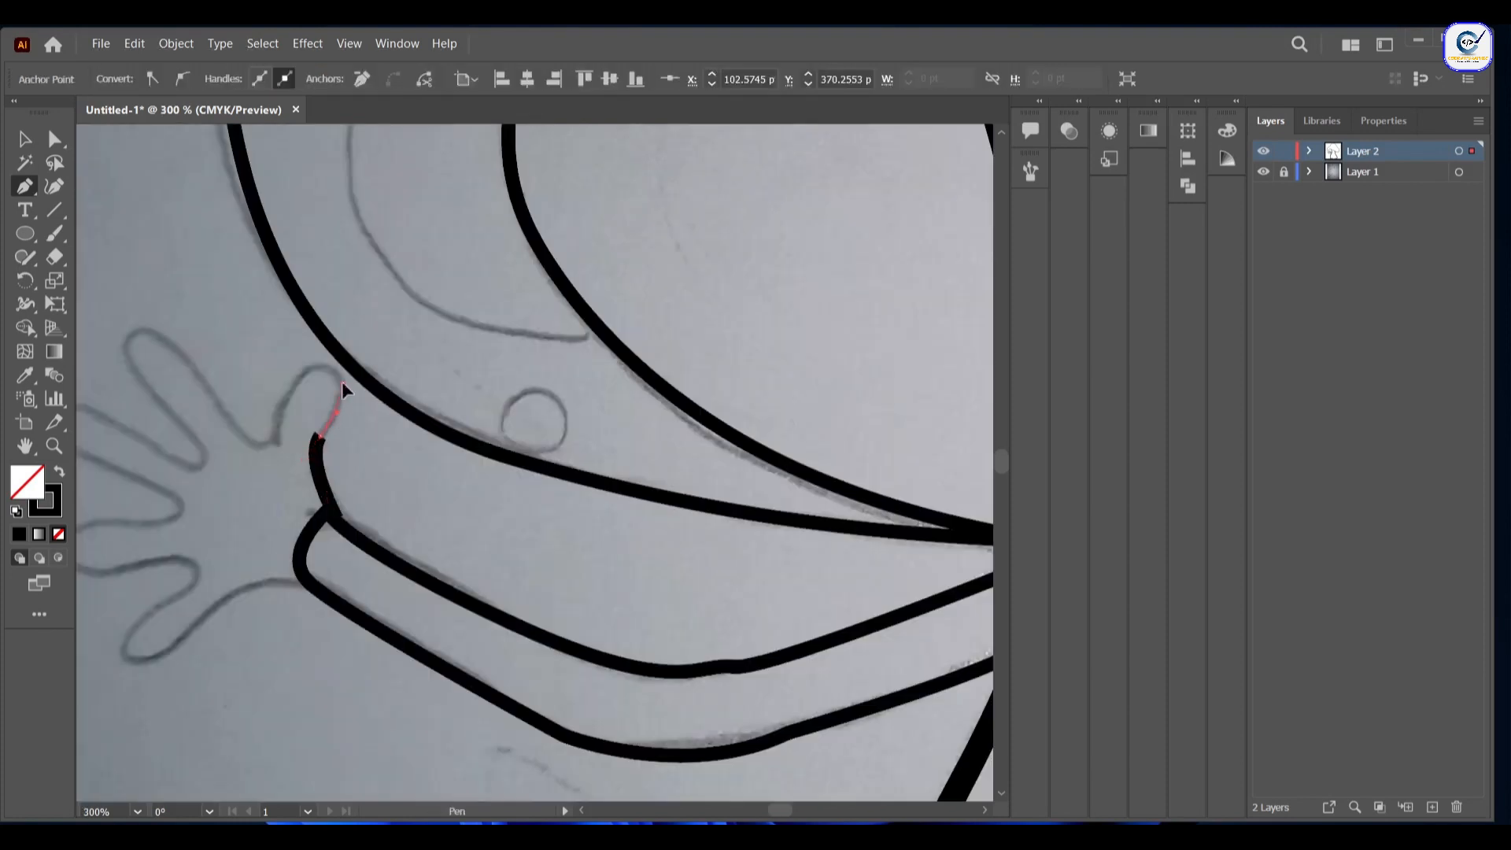
drag(215, 401, 206, 377)
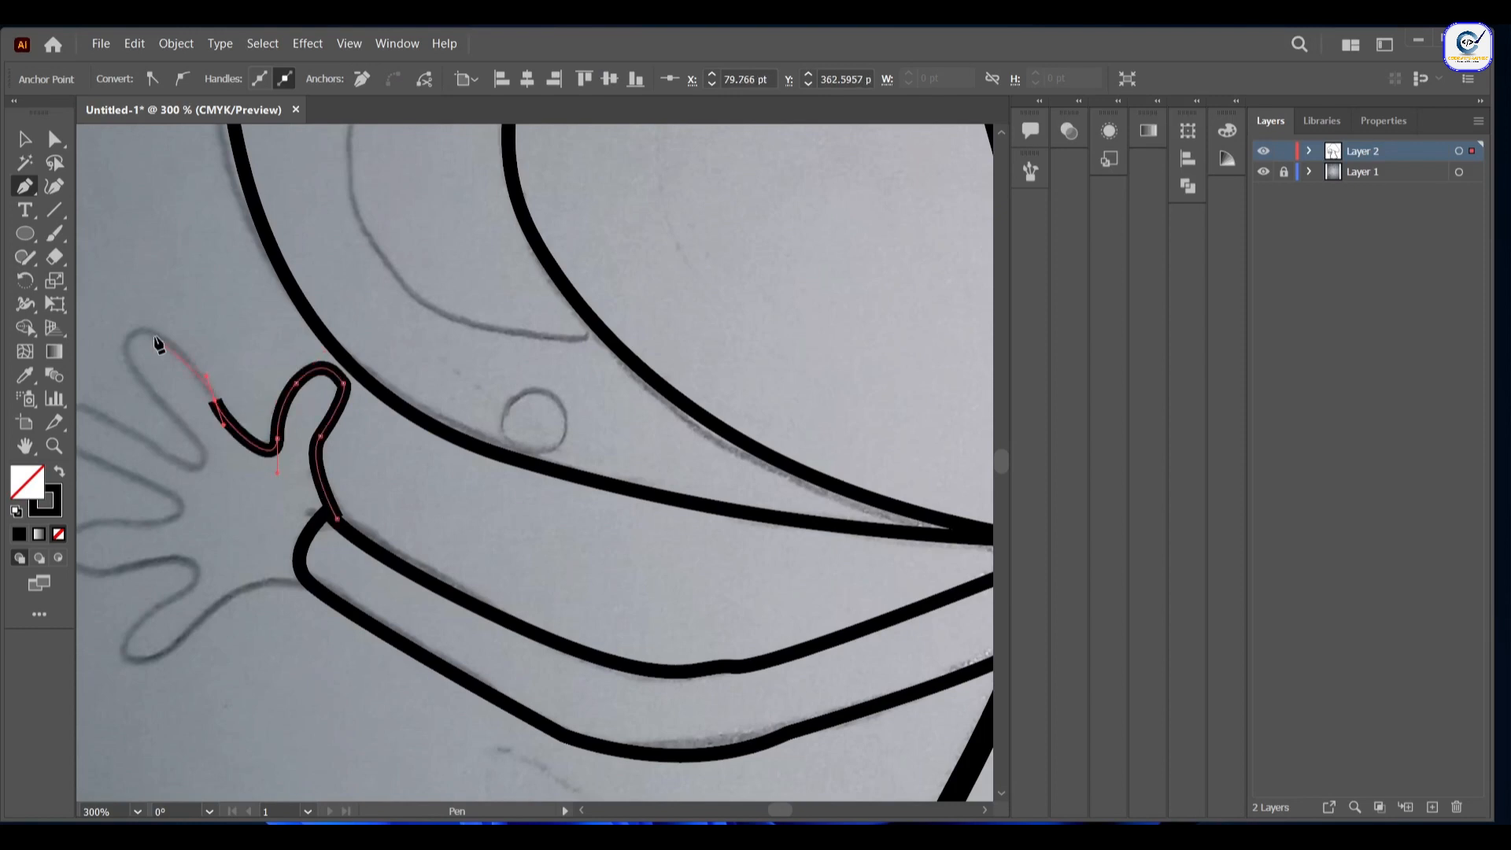
click(198, 442)
Step: Trace the left hand's remaining three fingers and its lower palm edge back to the wrist
drag(187, 452, 347, 467)
click(321, 388)
click(313, 430)
click(411, 475)
drag(414, 502, 378, 507)
click(326, 507)
drag(312, 550, 441, 531)
drag(368, 640, 427, 629)
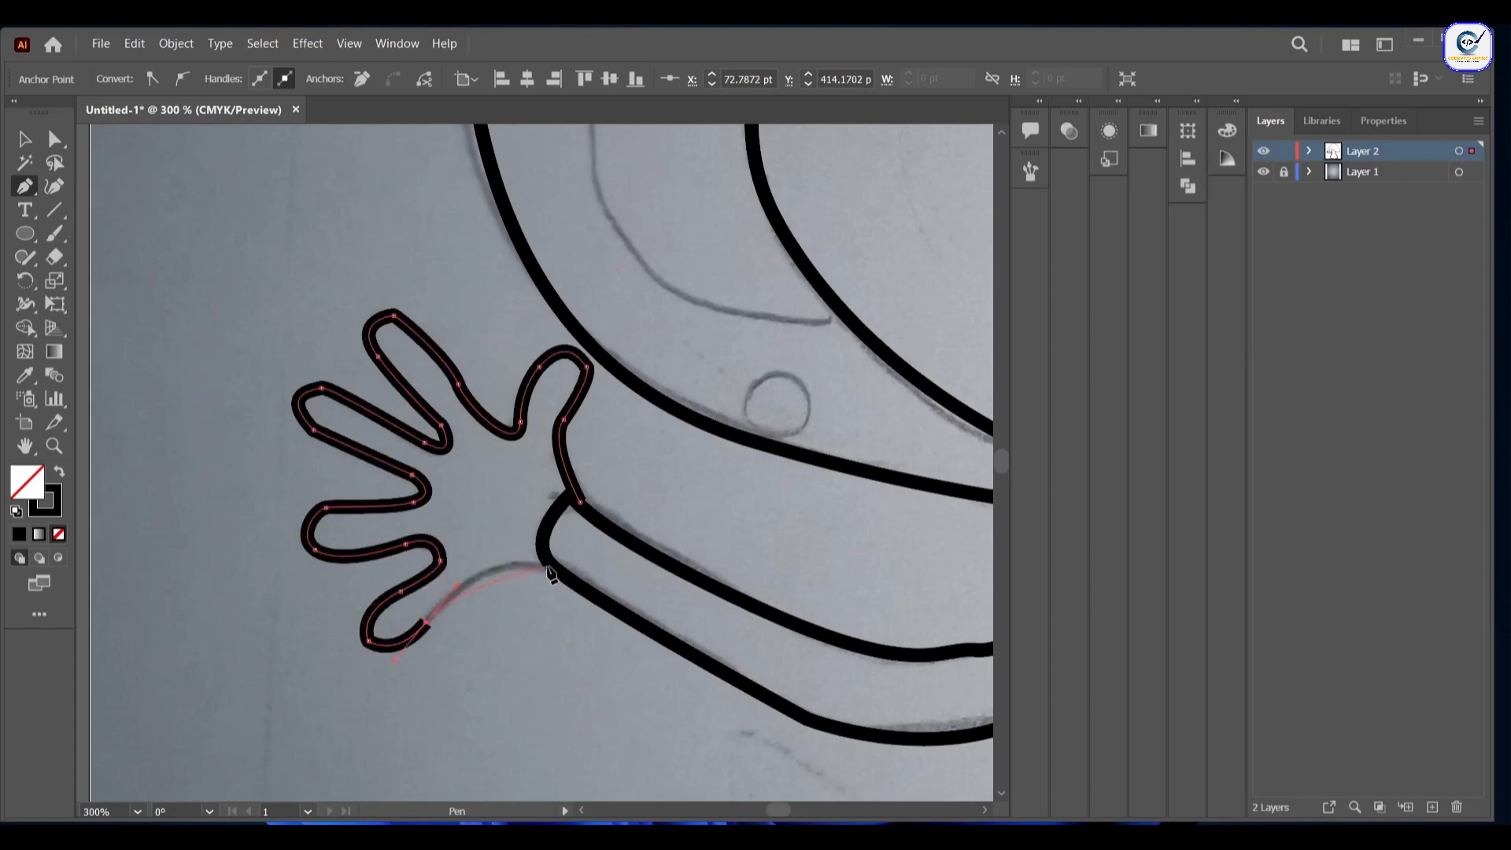
click(547, 568)
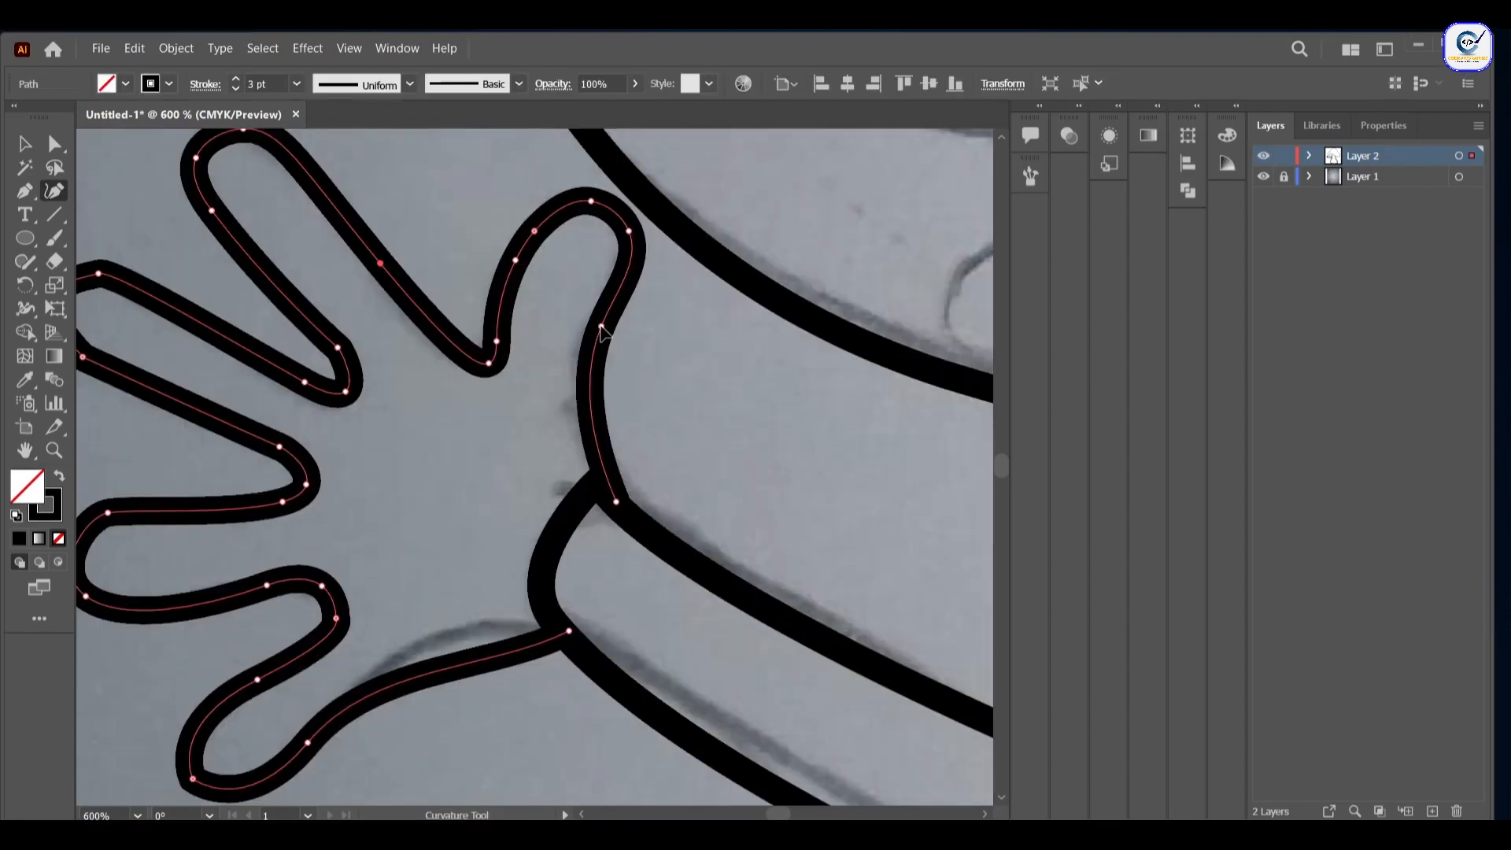
Step: Smooth the left hand's first finger at its tip and base with the Curvature tool
scroll(603, 334, up, 1)
click(196, 211)
click(204, 191)
drag(337, 403, 340, 422)
drag(340, 423, 473, 408)
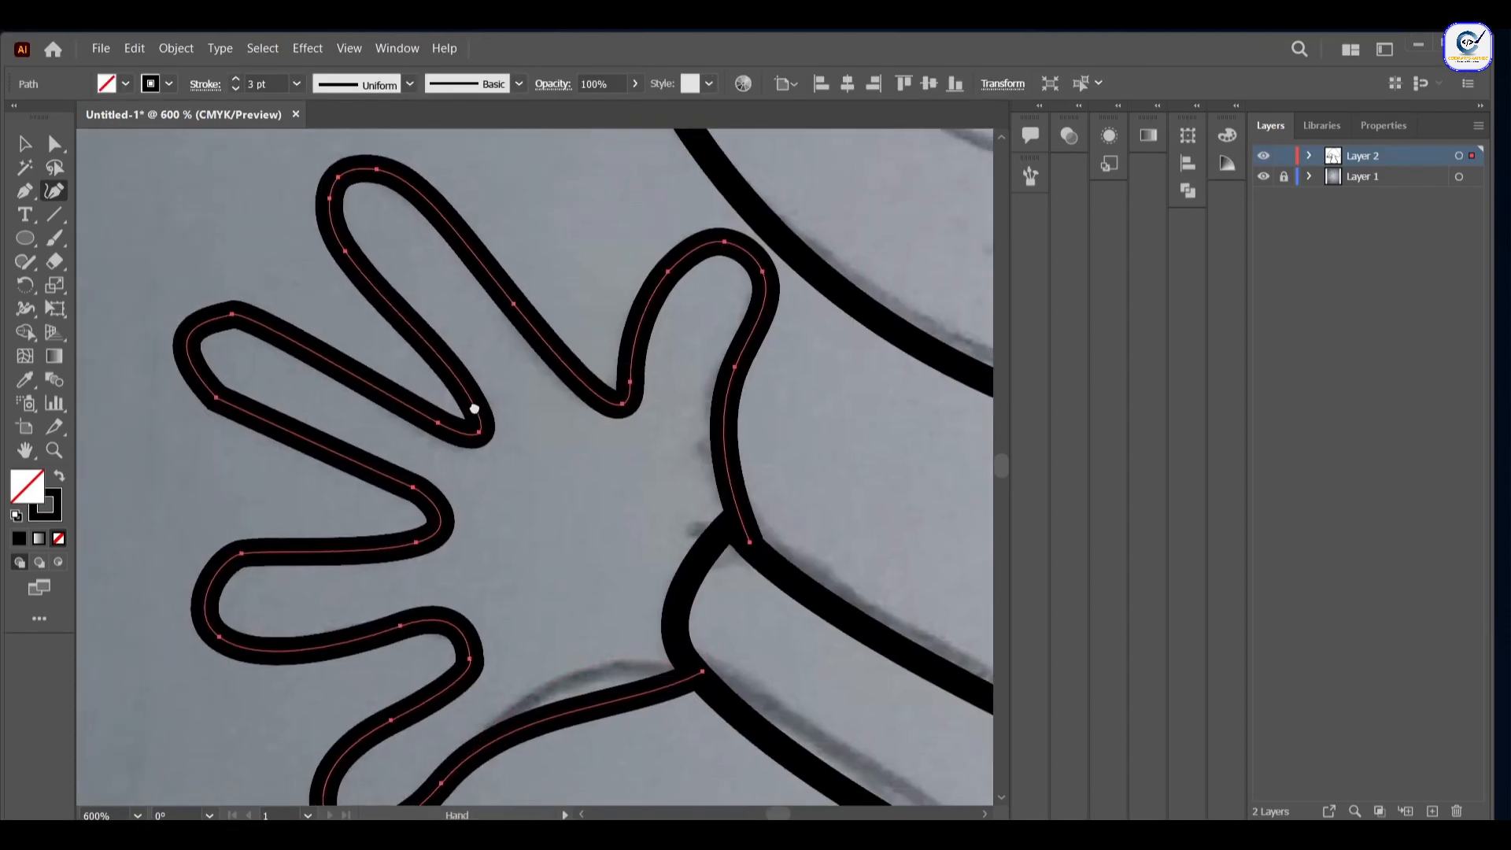
Step: Adjust the tip of the left hand's second finger and undo the unwanted changes to its lower edge
drag(232, 314, 235, 320)
double_click(216, 397)
key(ctrl+z)
drag(258, 417, 263, 427)
key(ctrl+z)
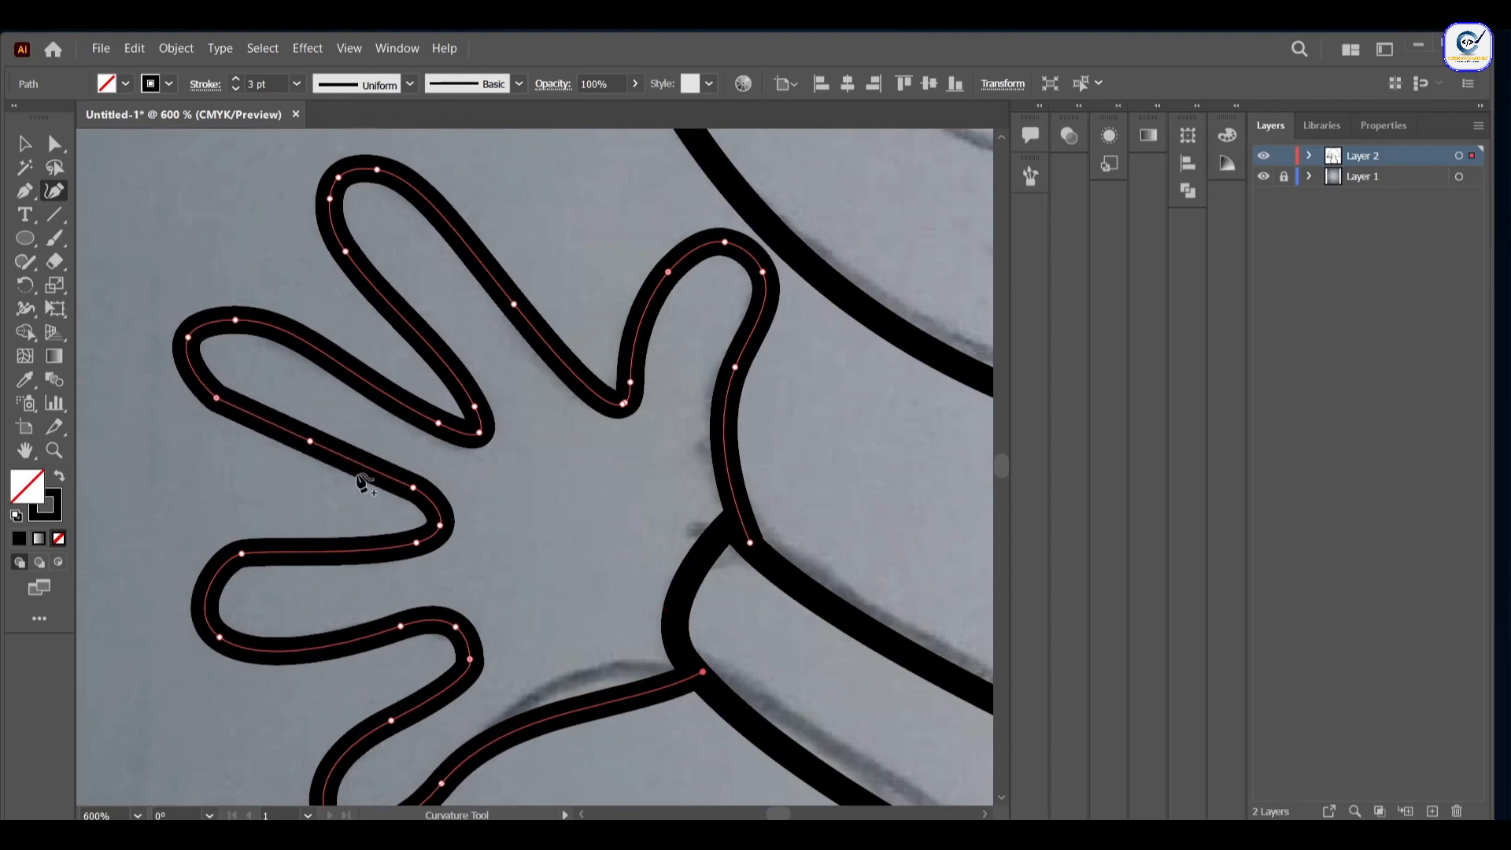
Step: Delete the anchor point on the lower side of the second fingertip with the Delete Anchor Point tool
click(55, 144)
click(54, 191)
right_click(26, 191)
click(118, 238)
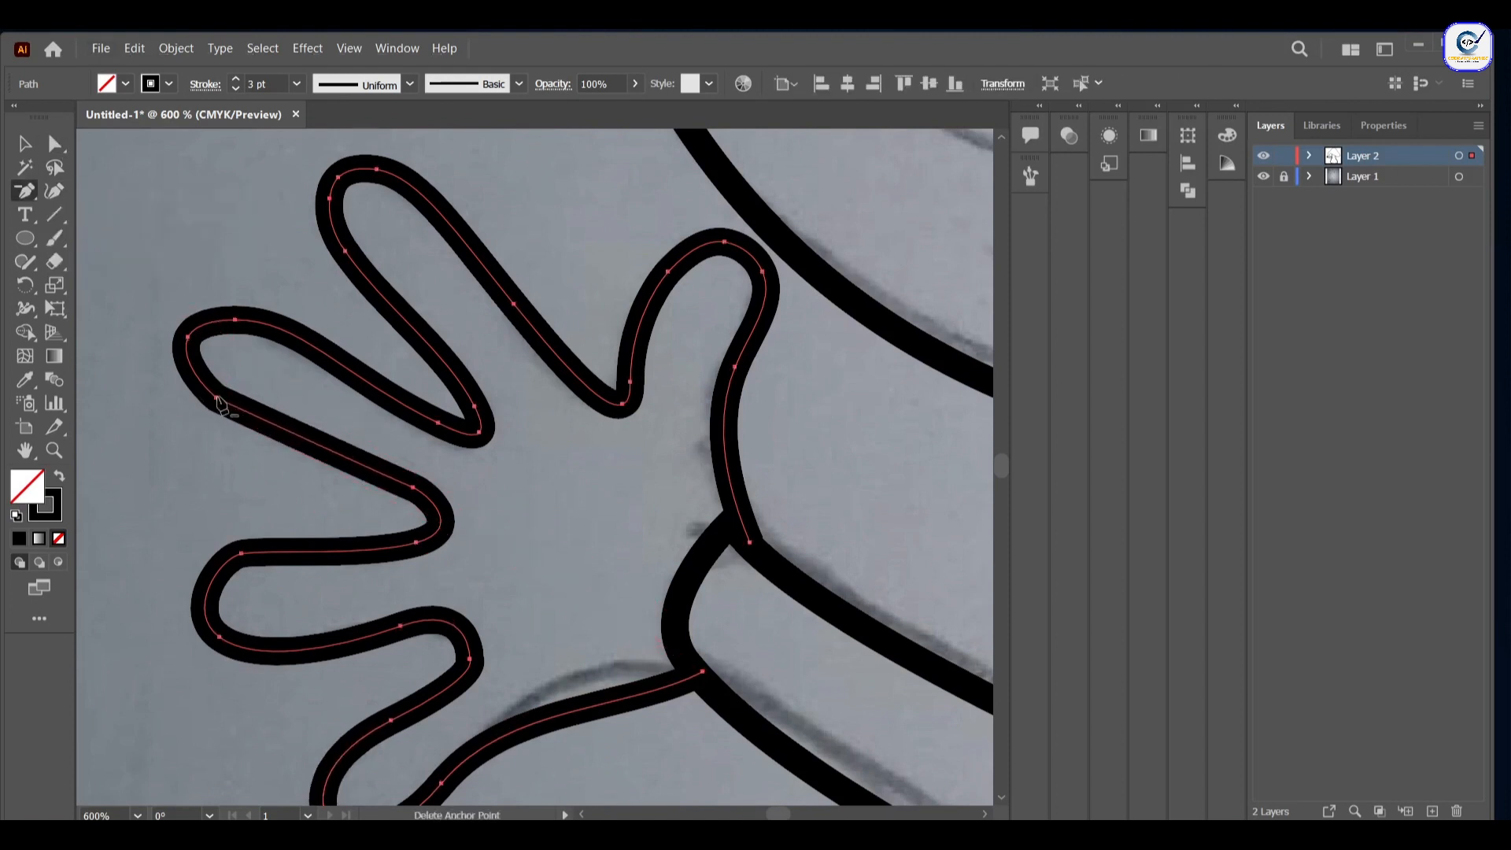
click(217, 398)
Step: Add a new curve point under the second fingertip with the Curvature tool and round off the tip
click(54, 191)
click(235, 414)
click(367, 471)
key(ctrl+z)
key(ctrl+z)
click(204, 385)
mouse_move(187, 337)
mouse_down()
mouse_move(203, 330)
mouse_move(192, 359)
mouse_up()
Step: Round the left hand's third finger by adding a point on its lower edge and moving its curve points
mouse_move(212, 582)
mouse_down()
mouse_move(197, 581)
mouse_move(265, 556)
mouse_move(209, 588)
mouse_up()
scroll(203, 602, down, 1)
click(324, 597)
drag(202, 558, 204, 551)
drag(401, 587, 410, 584)
Step: Round the tip of the left hand's lowest finger and add a curve point on the palm's lower edge
scroll(467, 622, down, 2)
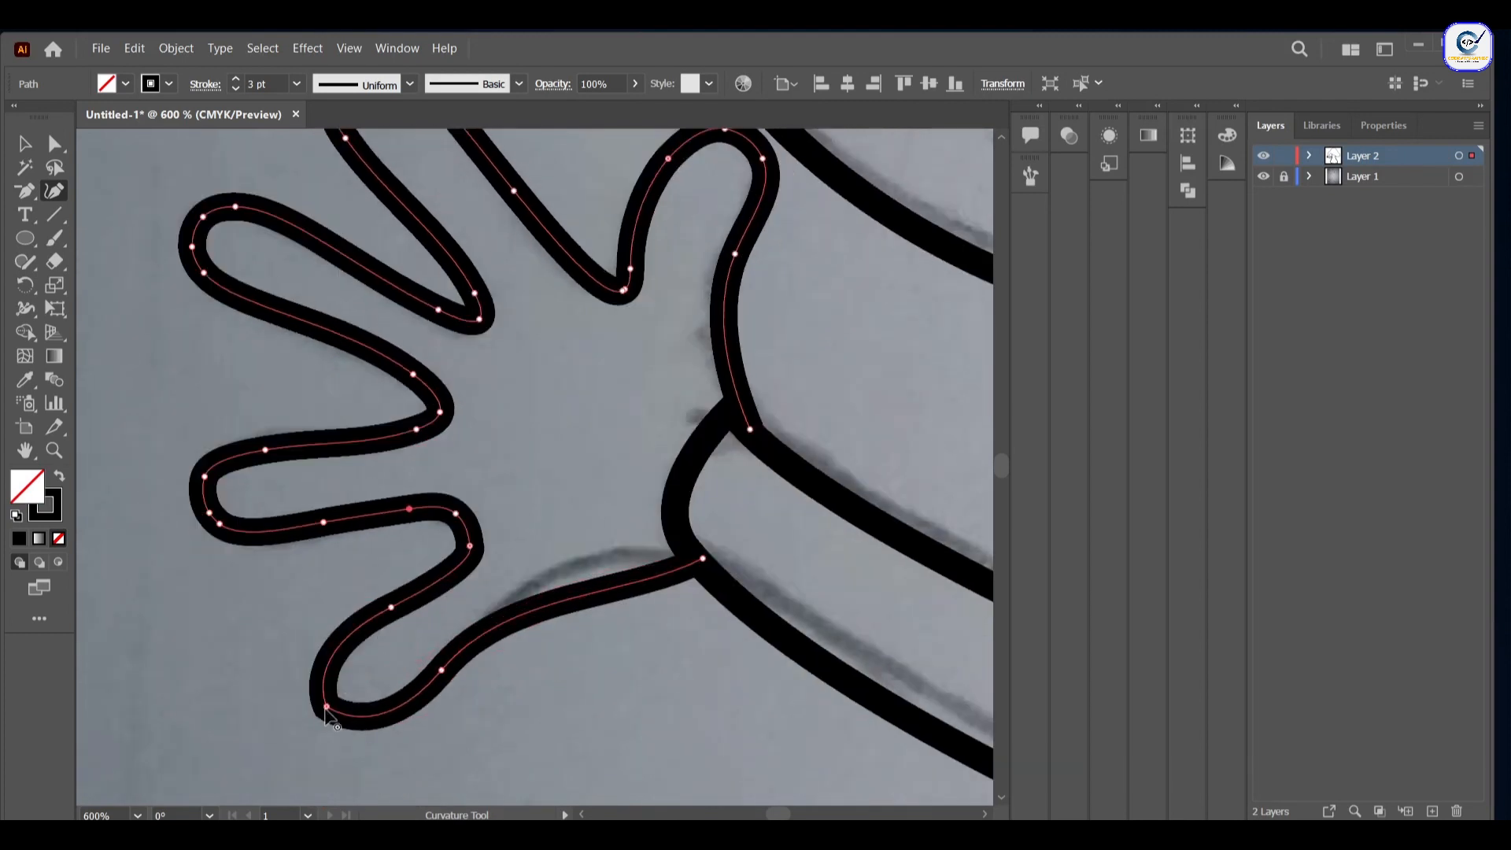
click(327, 707)
drag(360, 717, 362, 725)
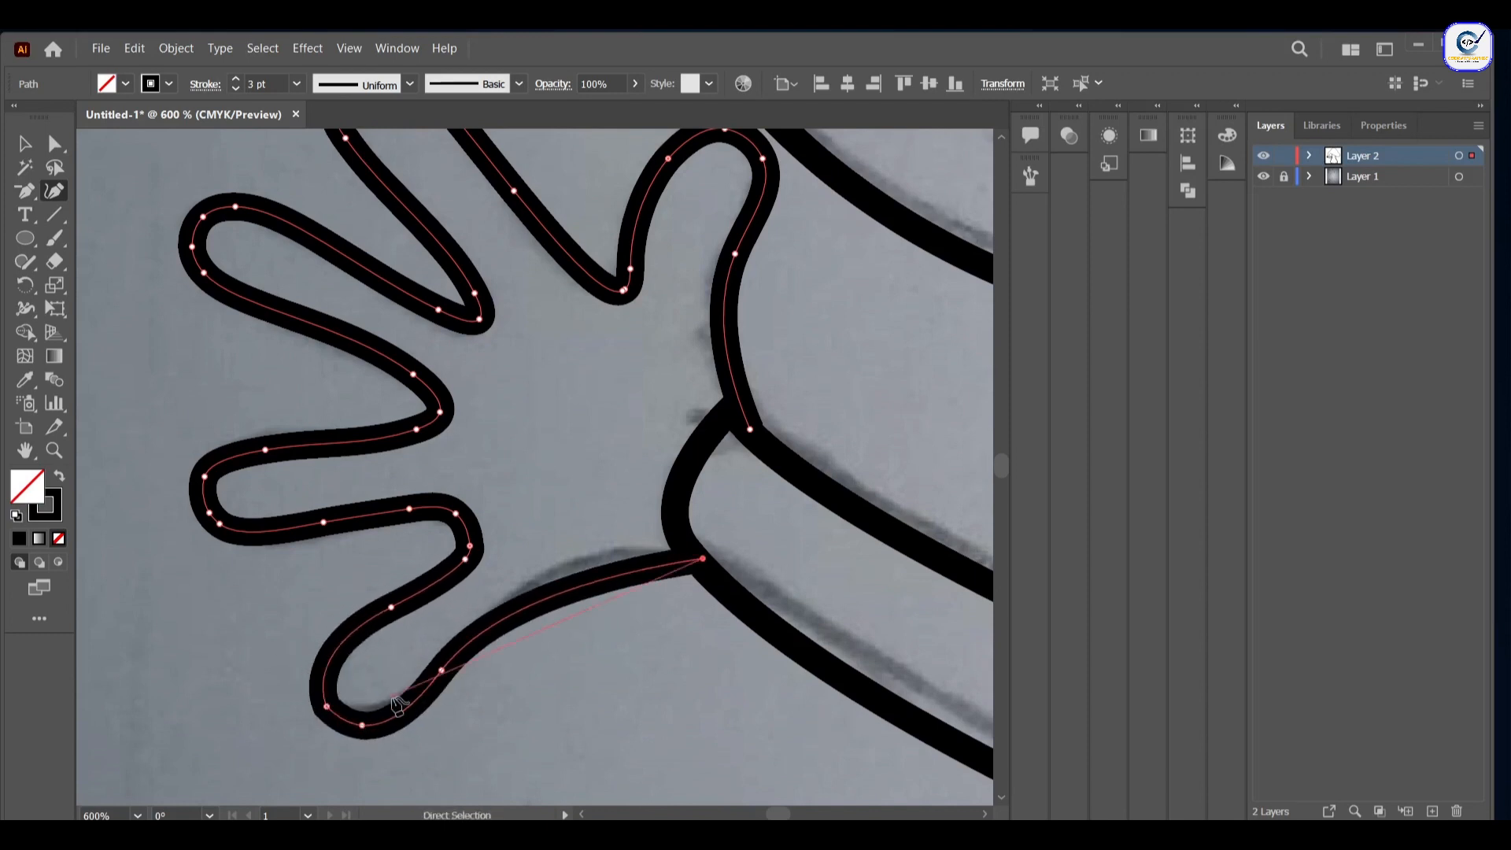
click(603, 566)
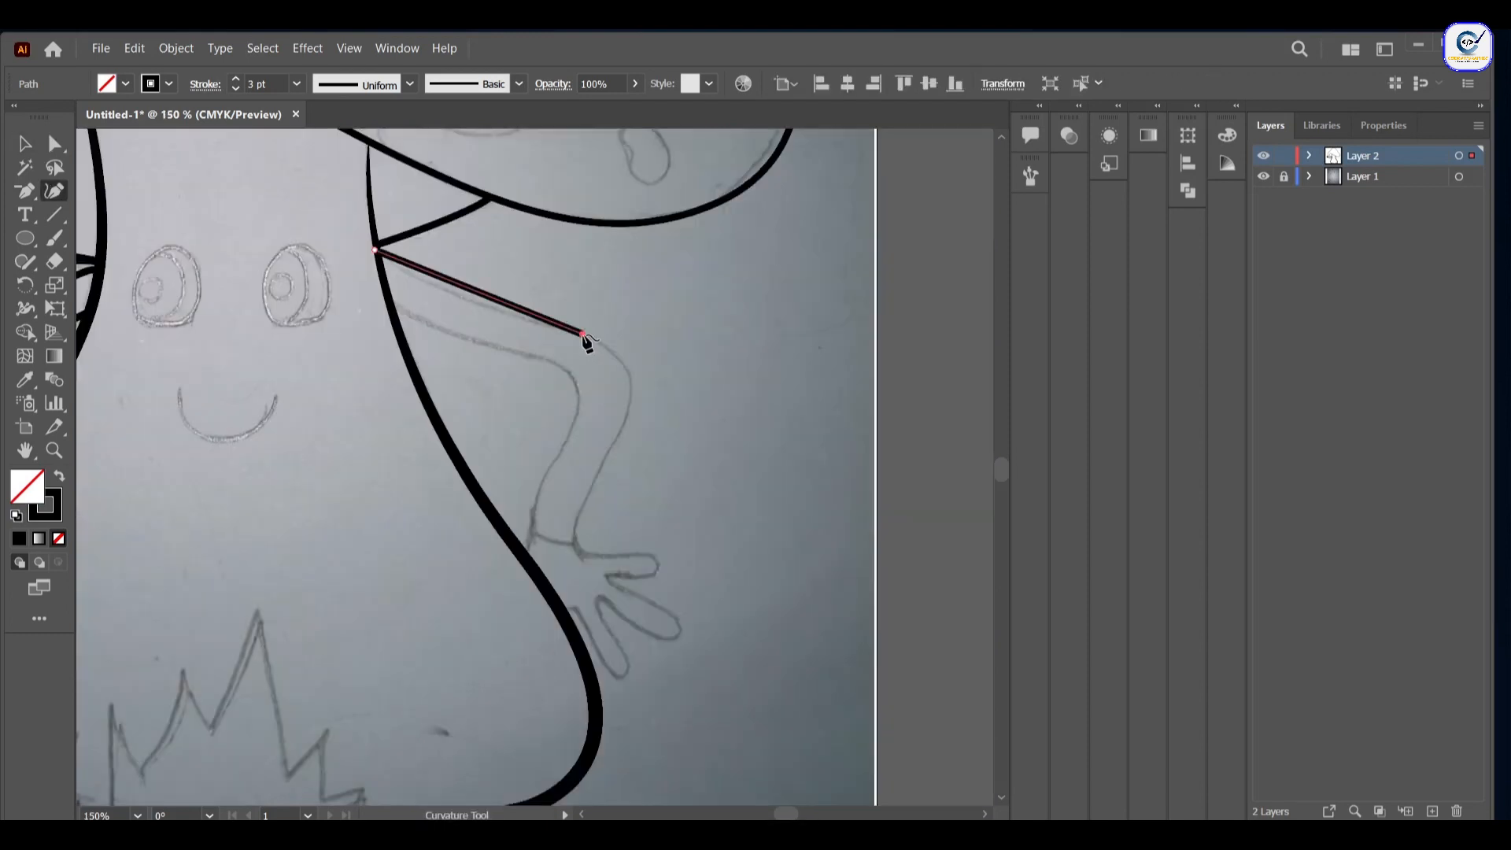
Step: Trace the right arm's outer edge with the Curvature tool around the elbow and down to the top finger
click(616, 354)
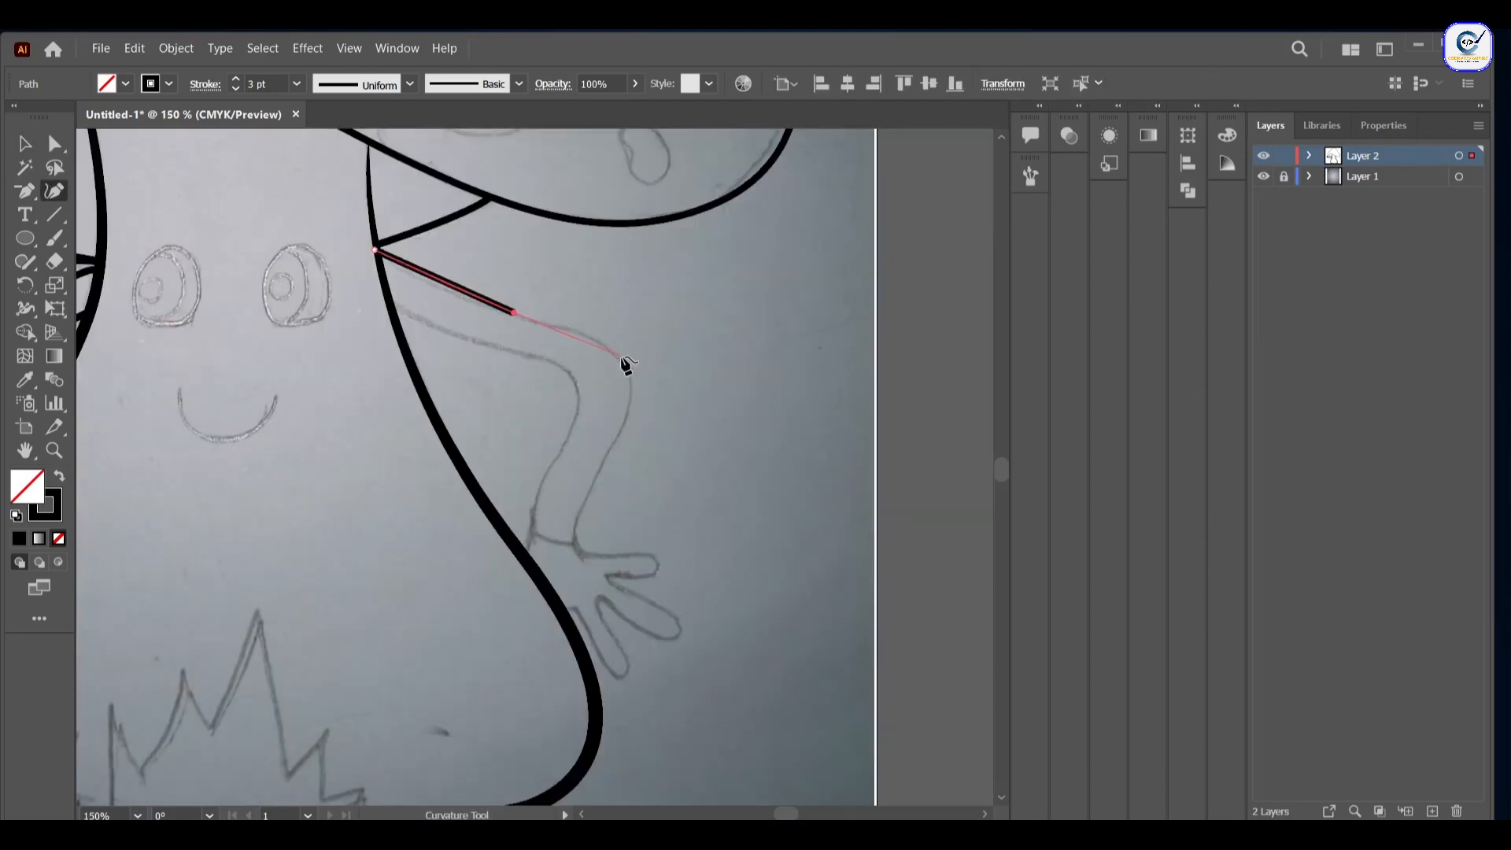
click(627, 412)
click(590, 556)
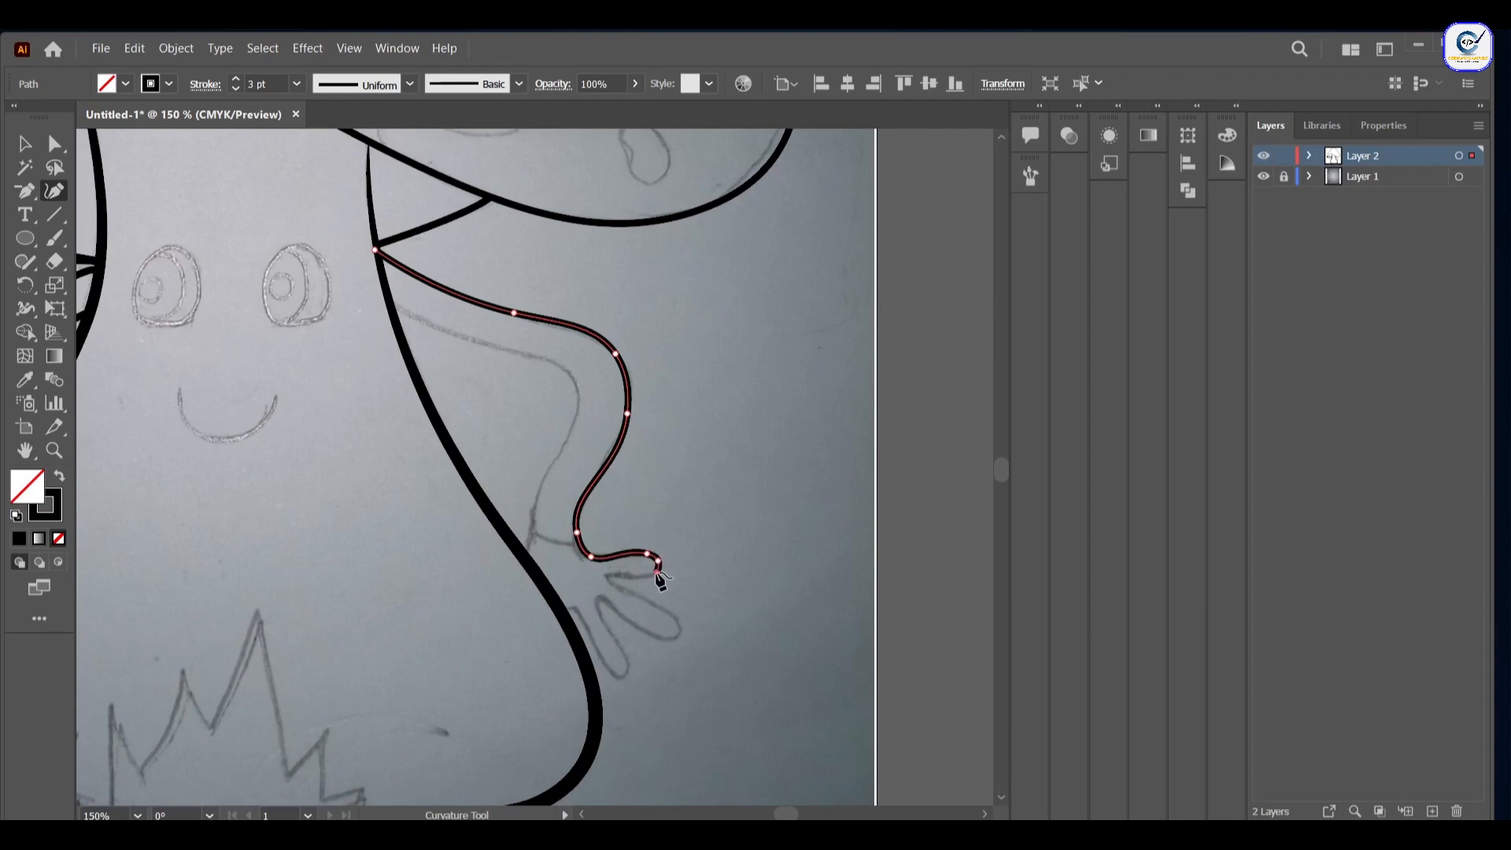
Step: Trace the right hand's second finger with the Curvature tool, from the gap below the top finger around its tip
scroll(642, 595, up, 3)
click(542, 540)
click(586, 585)
click(704, 638)
click(738, 675)
click(731, 705)
click(696, 714)
click(593, 654)
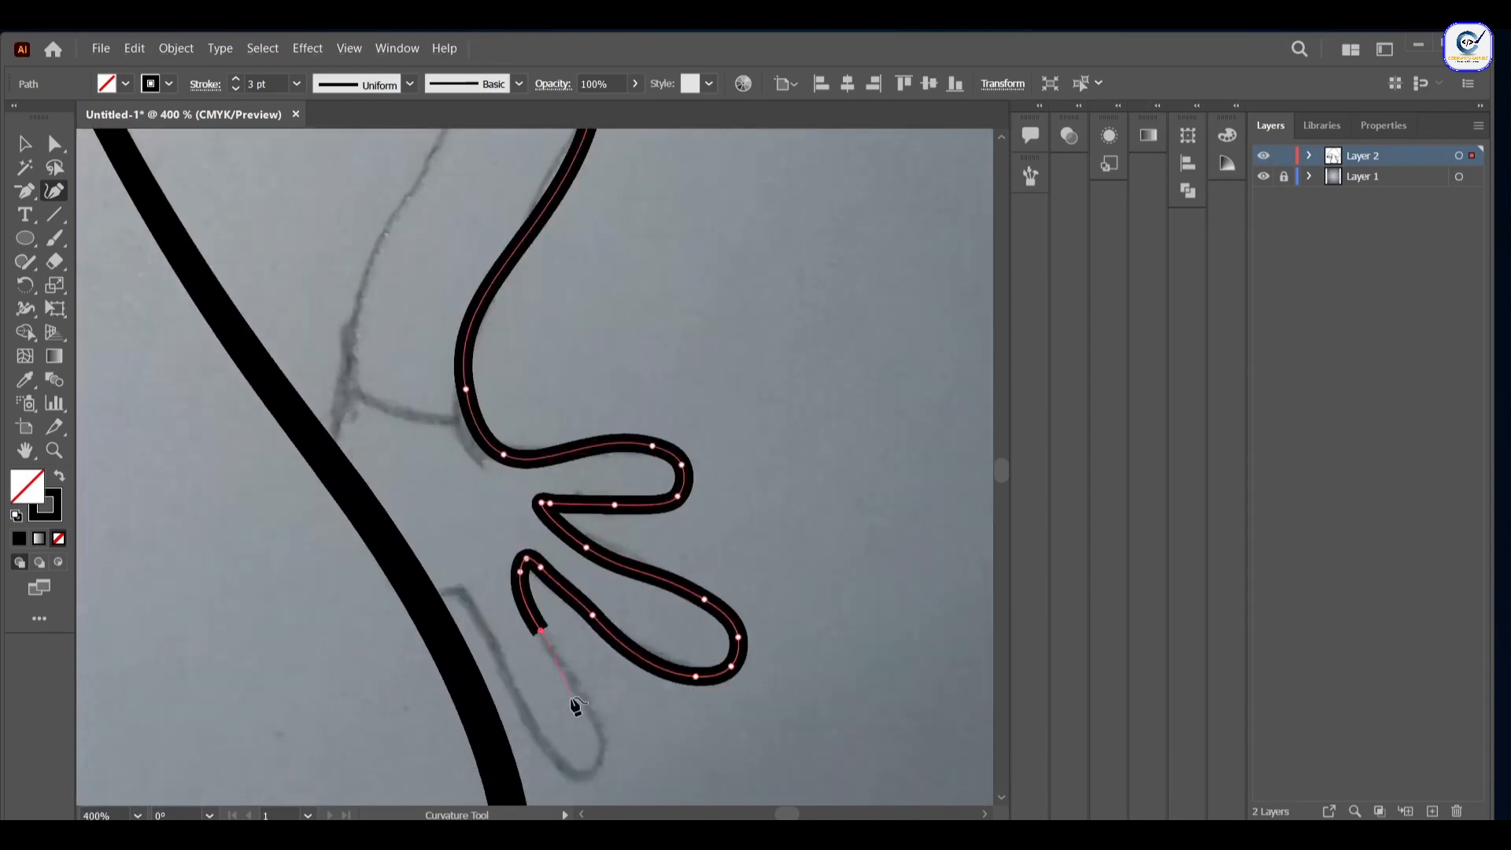
Step: Trace the inner side of the right hand's lowest finger and continue the path along the stem to the wrist
click(493, 650)
click(476, 609)
click(455, 580)
click(440, 588)
click(469, 671)
key(ctrl+z)
click(331, 435)
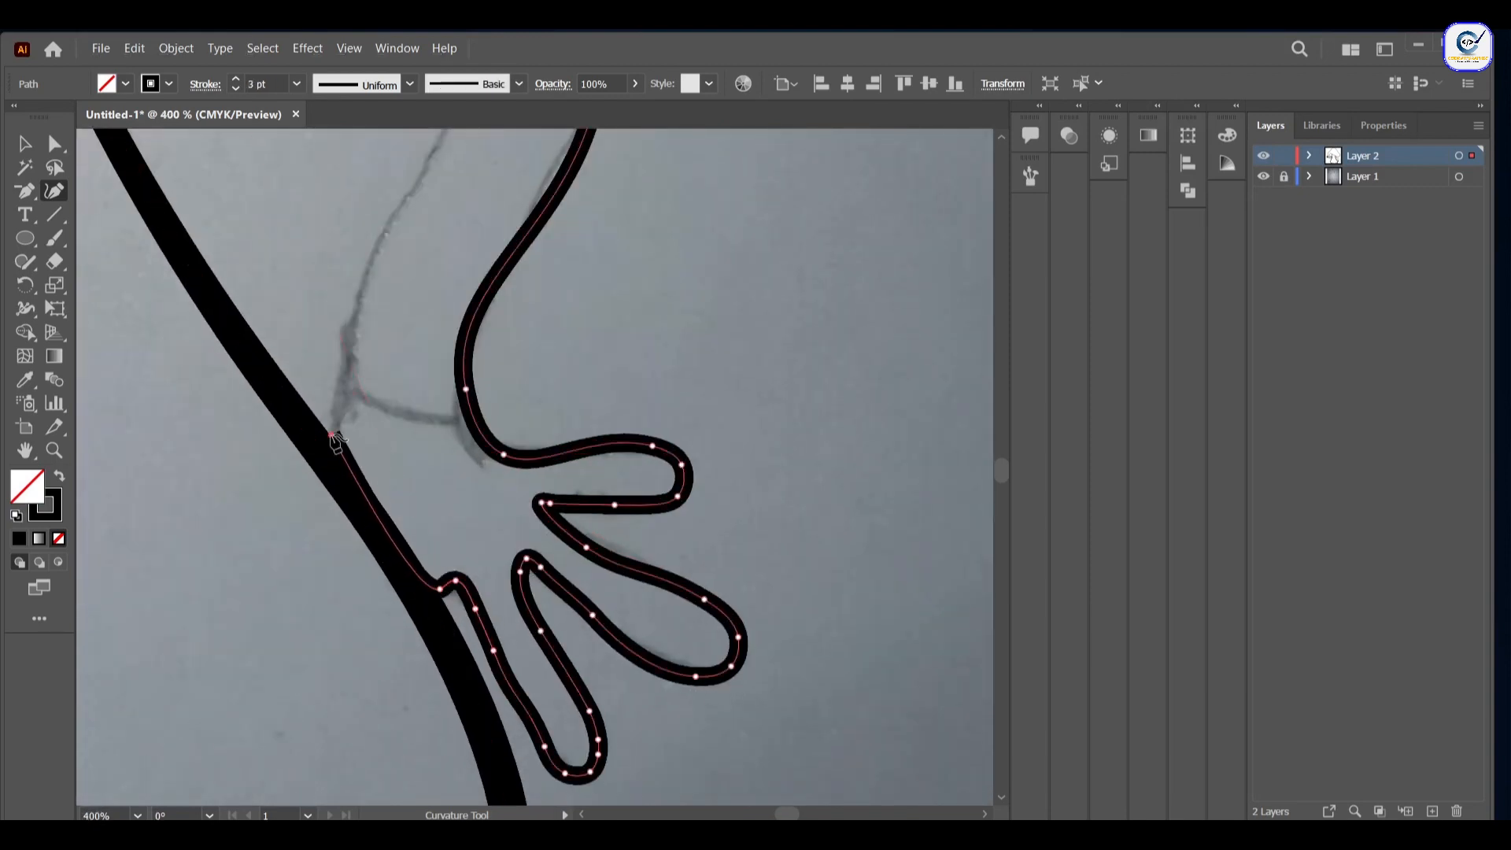
Step: Trace the right arm's inner edge with the Curvature tool from the wrist around the elbow toward the stem
scroll(334, 439, up, 4)
click(372, 397)
click(397, 354)
click(461, 237)
scroll(461, 237, up, 4)
click(446, 267)
click(323, 218)
scroll(323, 221, up, 3)
scroll(323, 220, left, 9)
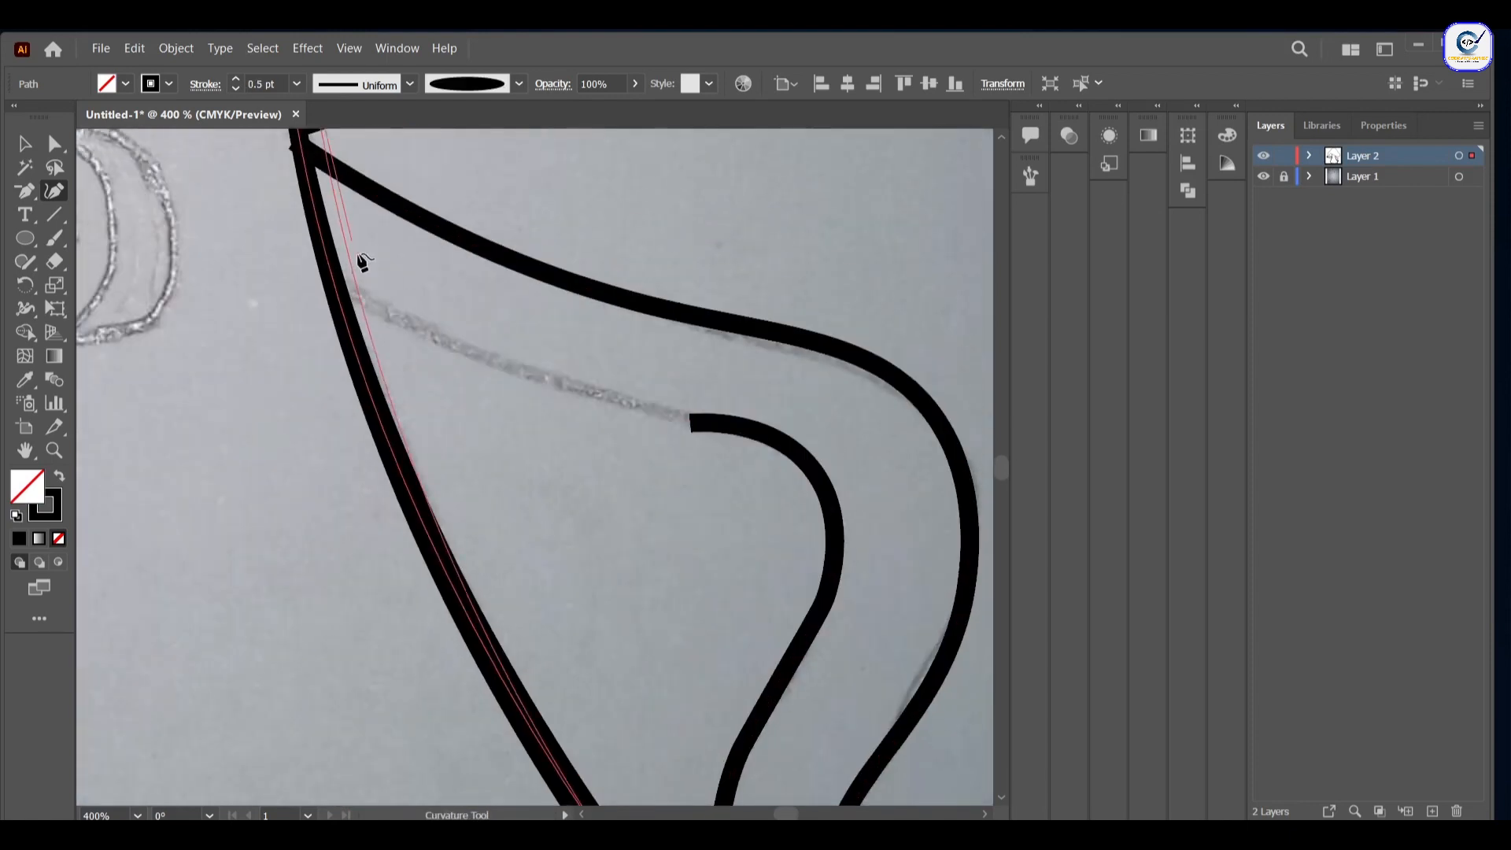
Step: Reshape the right wrist's outer curve and the upper edge of the top finger to follow the sketch
click(295, 142)
scroll(600, 586, down, 5)
scroll(599, 586, up, 1)
click(593, 583)
drag(635, 613, 597, 616)
mouse_move(593, 583)
mouse_down()
mouse_move(581, 551)
mouse_move(580, 585)
mouse_up()
click(635, 614)
drag(755, 591, 767, 598)
drag(635, 613, 691, 612)
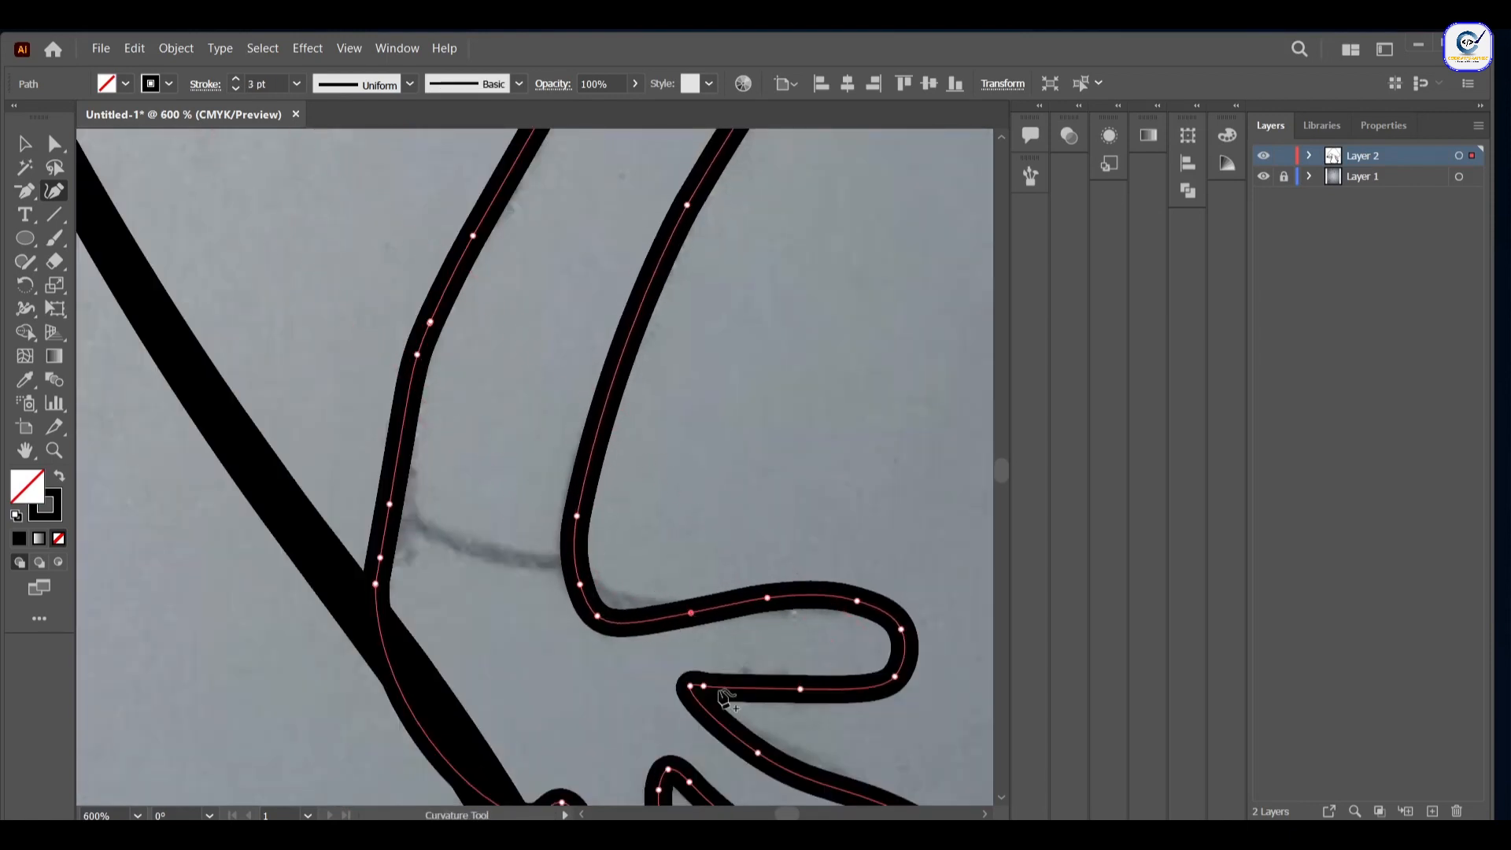
Step: Round the gaps between the right hand's fingers and add curve points along the second and lowest fingers
drag(717, 688, 579, 312)
drag(565, 311, 547, 328)
click(683, 521)
drag(520, 414, 552, 411)
drag(530, 393, 530, 407)
click(577, 540)
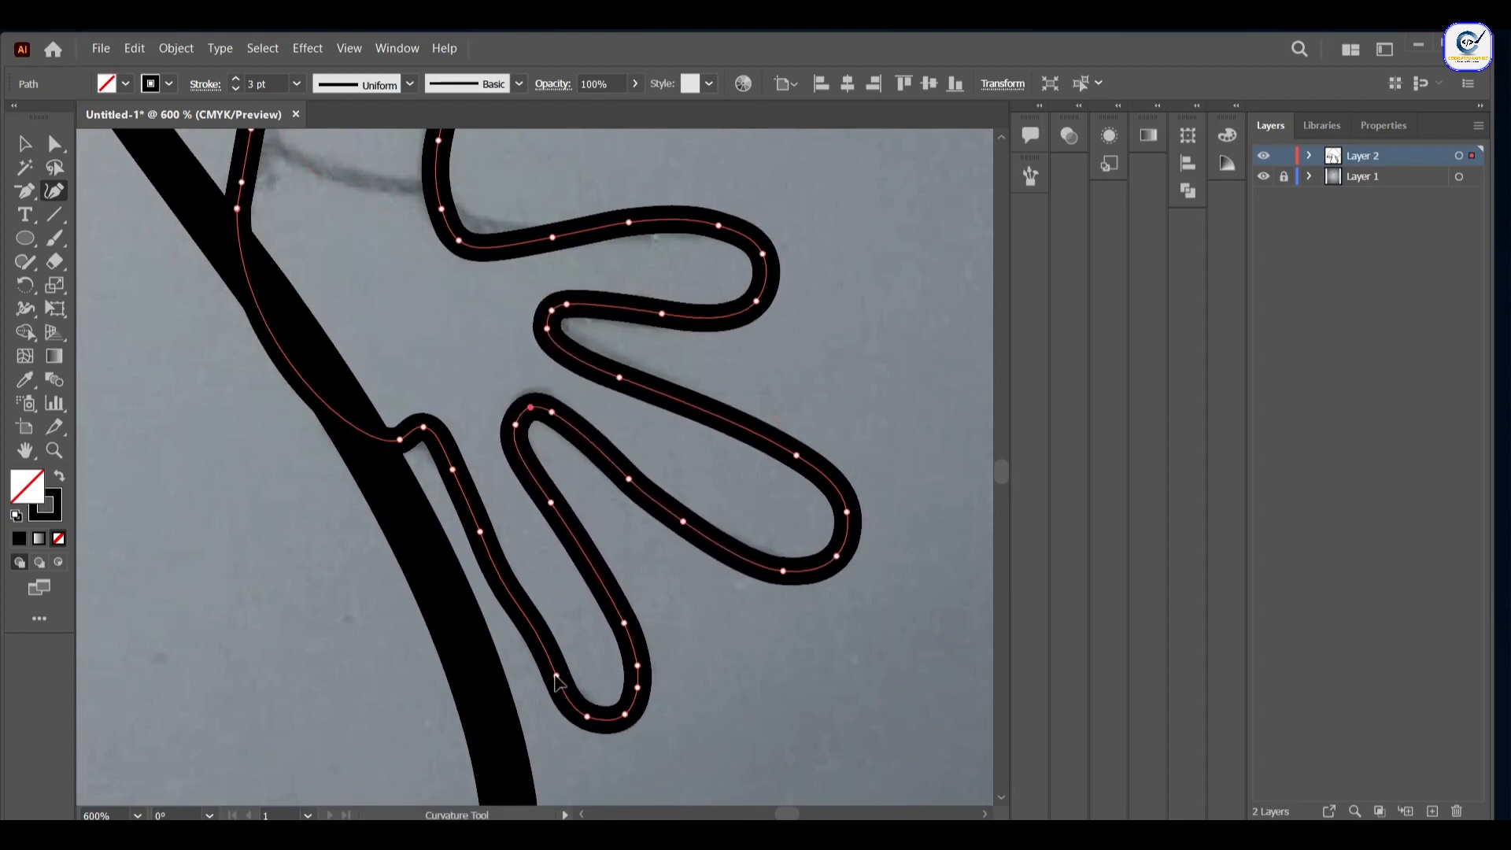
Step: Smooth the right hand's lowest finger and palm edge, and start the wrist line at the arm's inner edge
drag(556, 675, 550, 674)
drag(625, 714, 621, 710)
drag(480, 531, 485, 544)
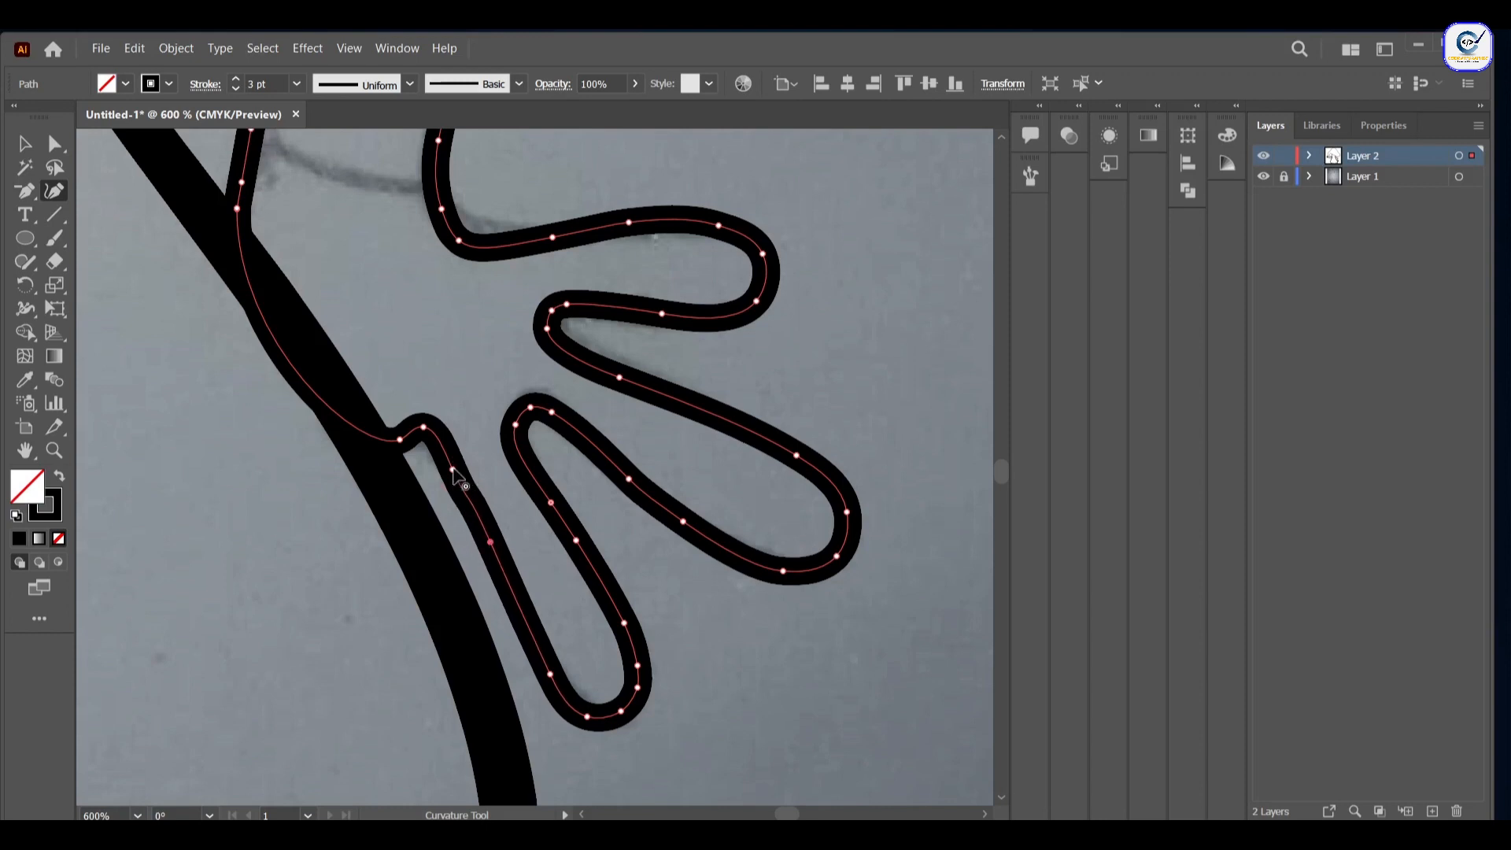
drag(453, 470, 454, 468)
drag(400, 440, 396, 451)
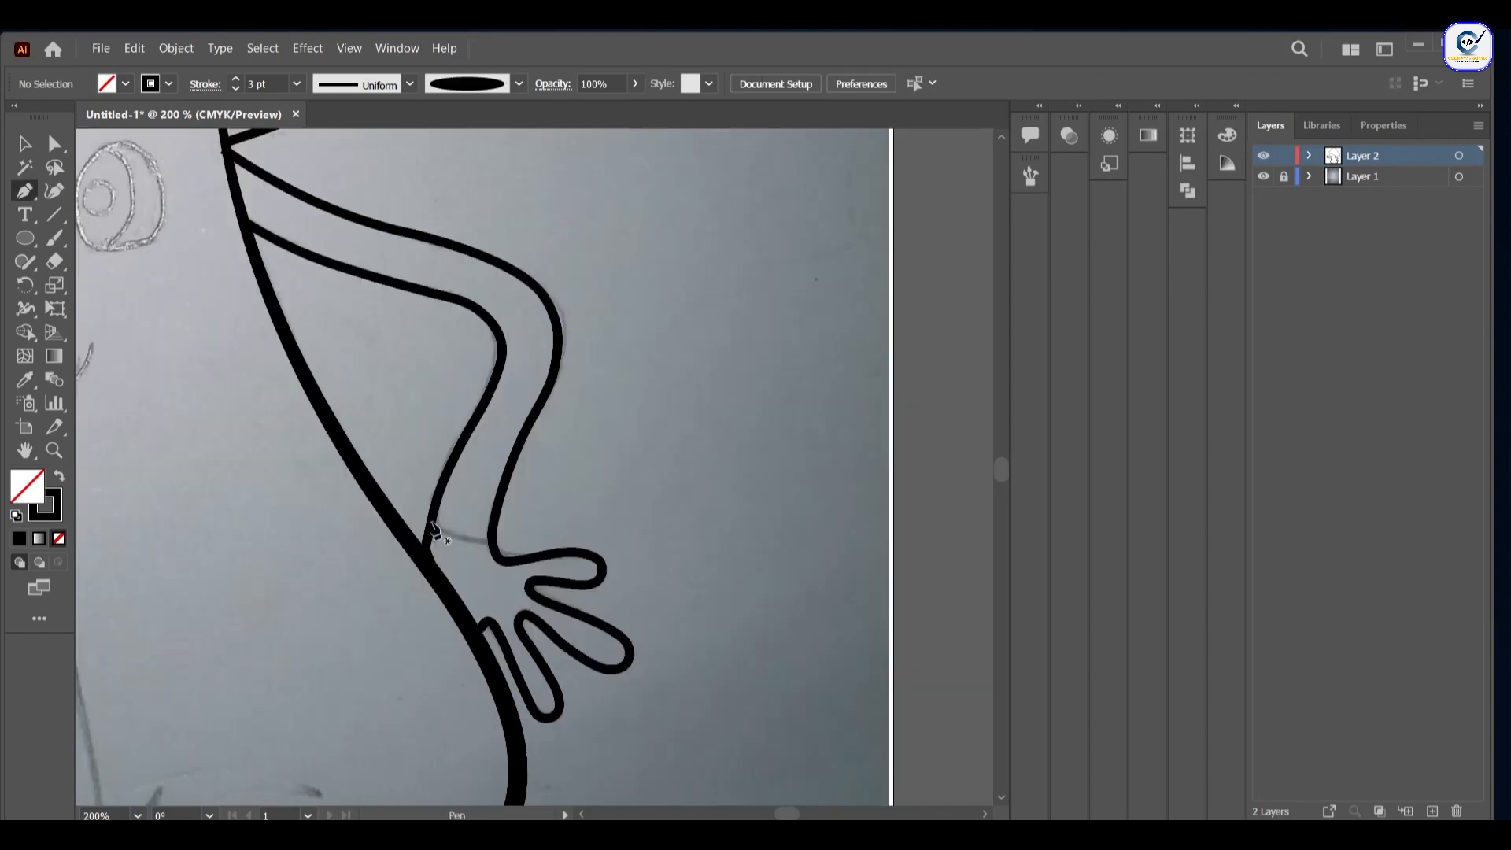
click(430, 522)
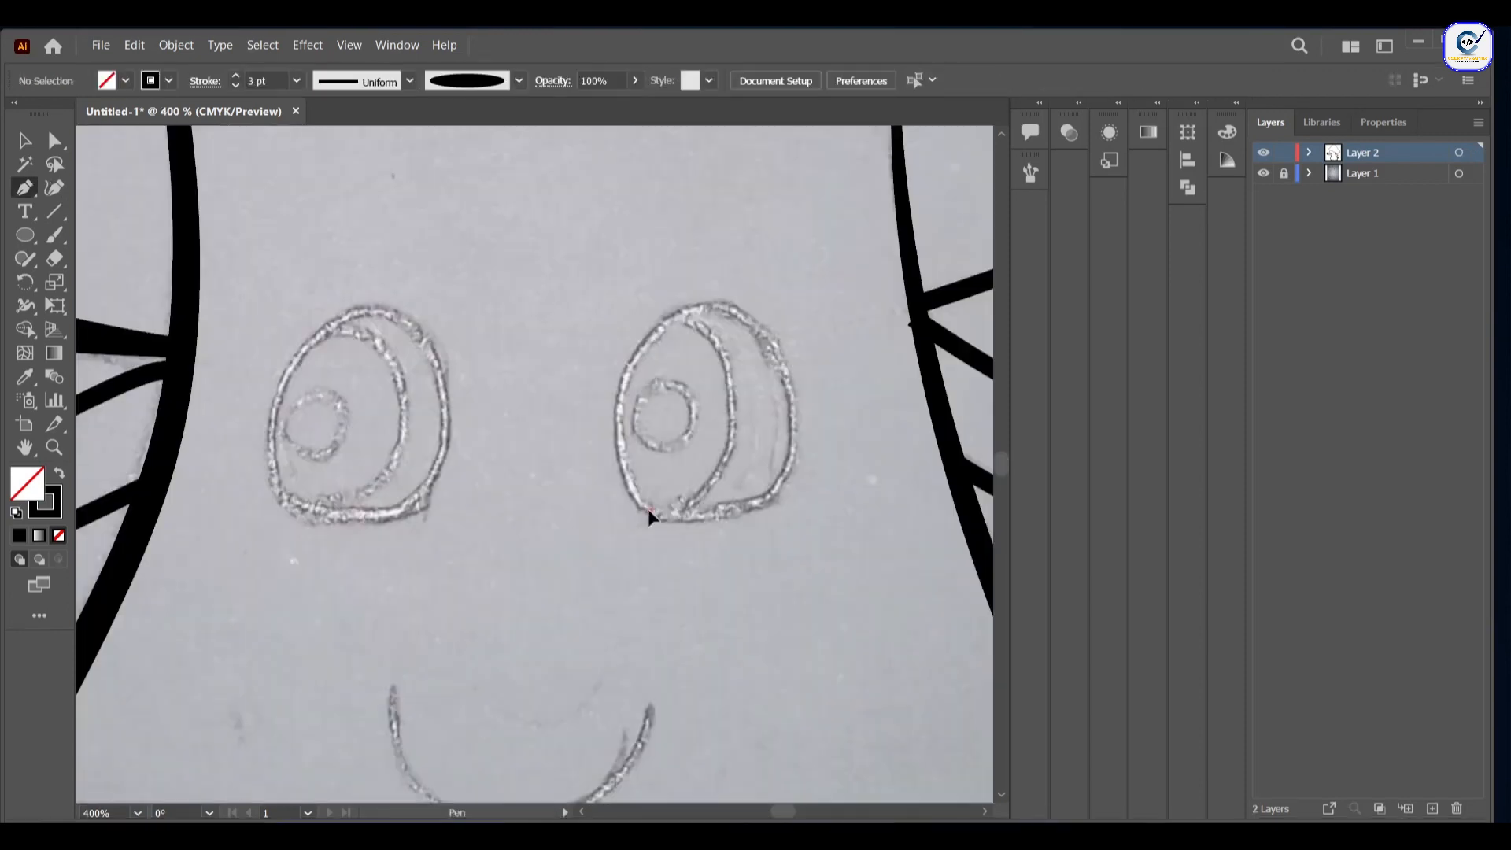
Step: Trace the right eye's outer outline with a 1 pt stroke and smooth its upper curve with the Curvature tool
click(647, 510)
mouse_move(781, 359)
mouse_down()
mouse_move(777, 481)
mouse_move(747, 547)
mouse_up()
click(779, 481)
drag(646, 511, 611, 490)
click(54, 188)
click(235, 86)
click(235, 86)
scroll(811, 360, up, 4)
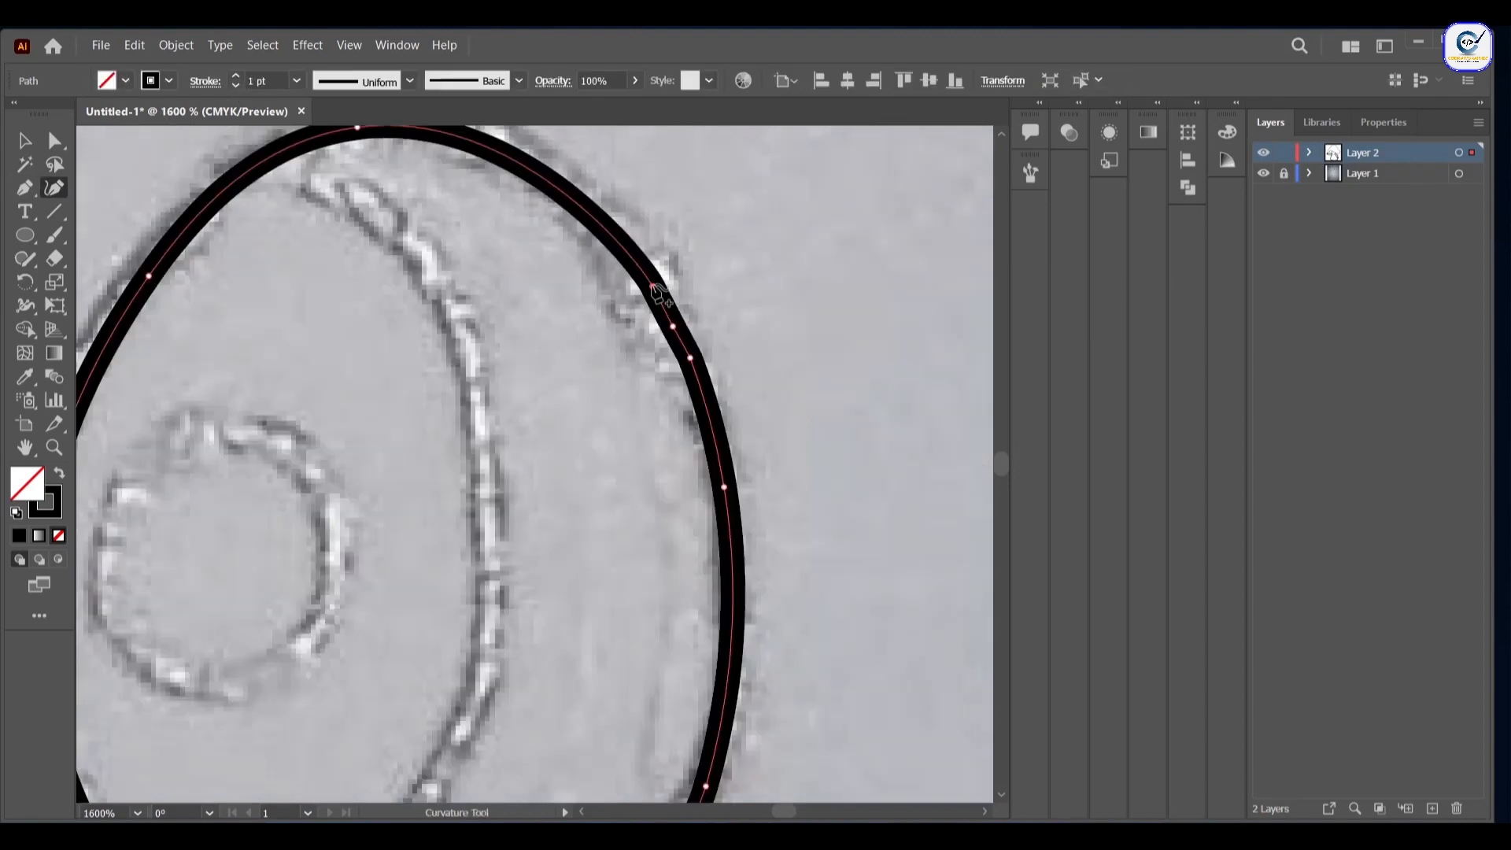
drag(672, 325, 686, 354)
scroll(682, 397, down, 2)
Step: Draw the eye's inner curve from the top of the outline to its base and add the pupil ellipse
key(p)
click(490, 285)
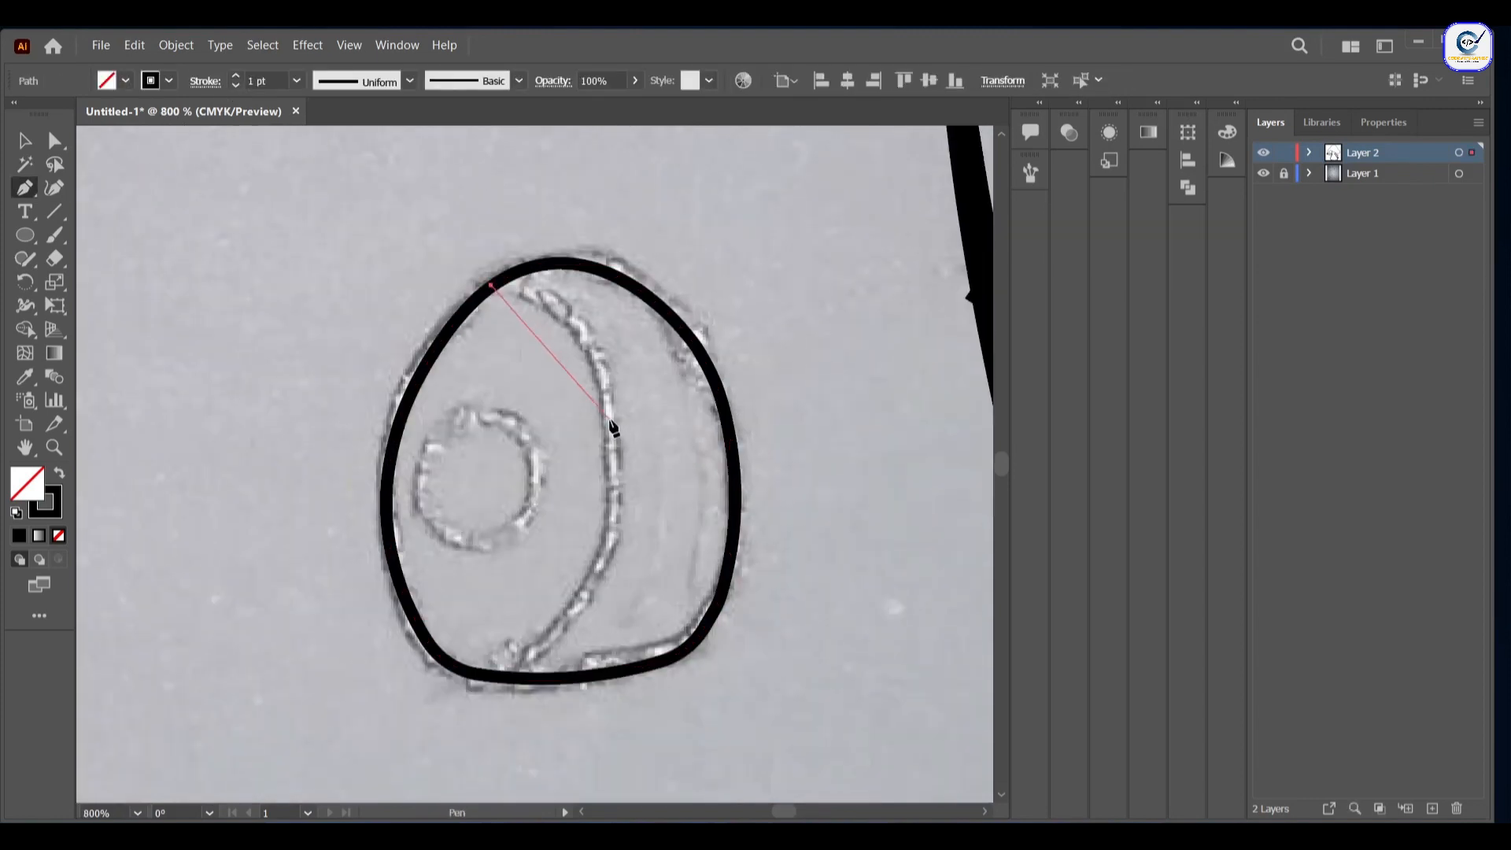
drag(612, 420, 438, 735)
key(Escape)
key(l)
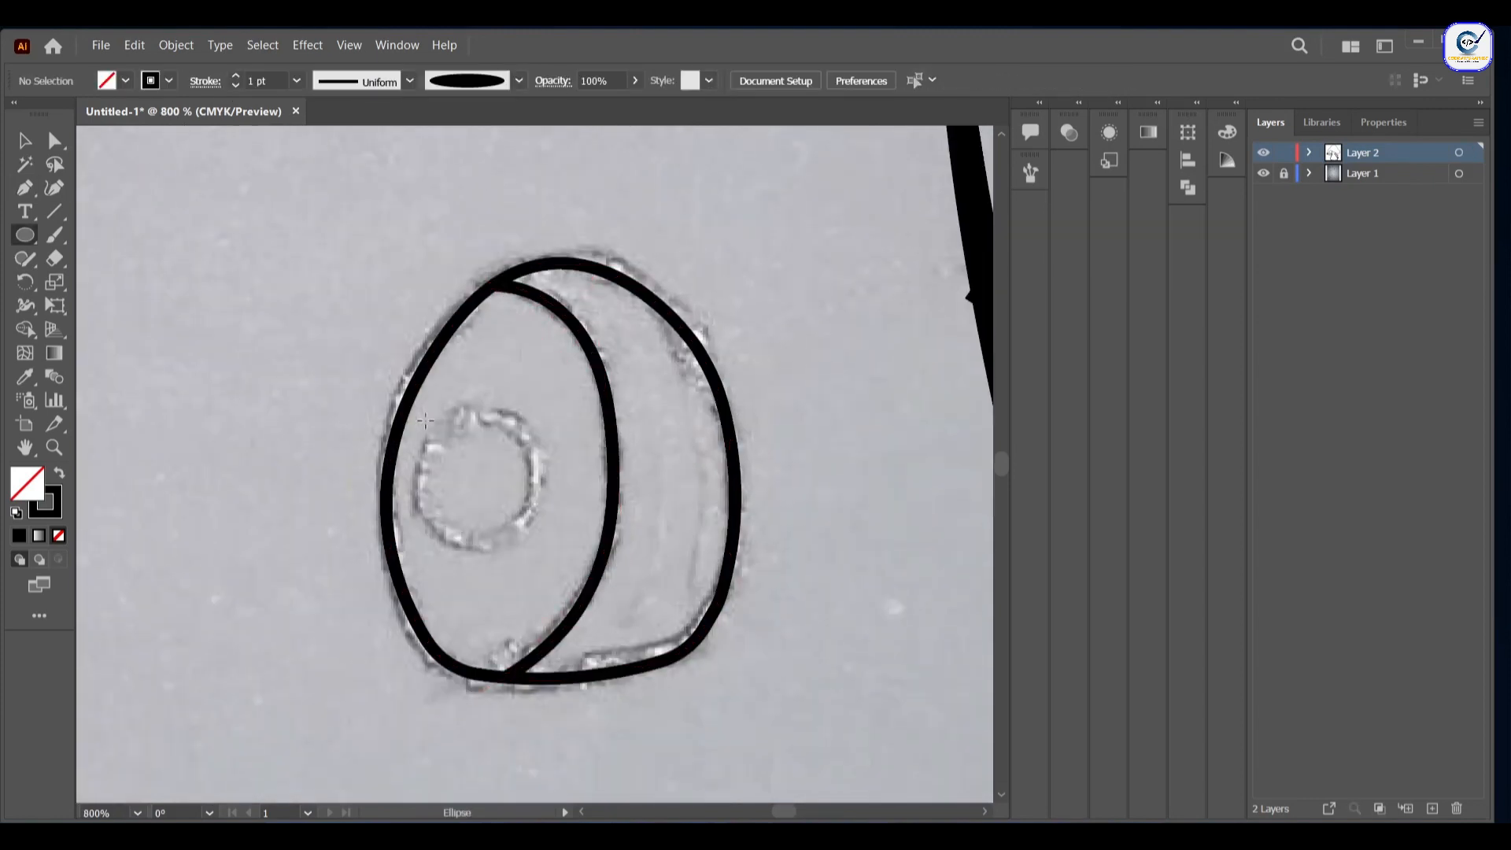
mouse_move(435, 410)
mouse_down()
mouse_move(537, 547)
mouse_move(446, 623)
mouse_up()
Step: Select the whole traced eye and move it onto the left eye of the sketch
key(v)
drag(260, 307, 488, 598)
drag(441, 533, 133, 472)
Step: Trace the smile between its two ends and bend it into a smooth arc with the Curvature tool
key(p)
click(445, 433)
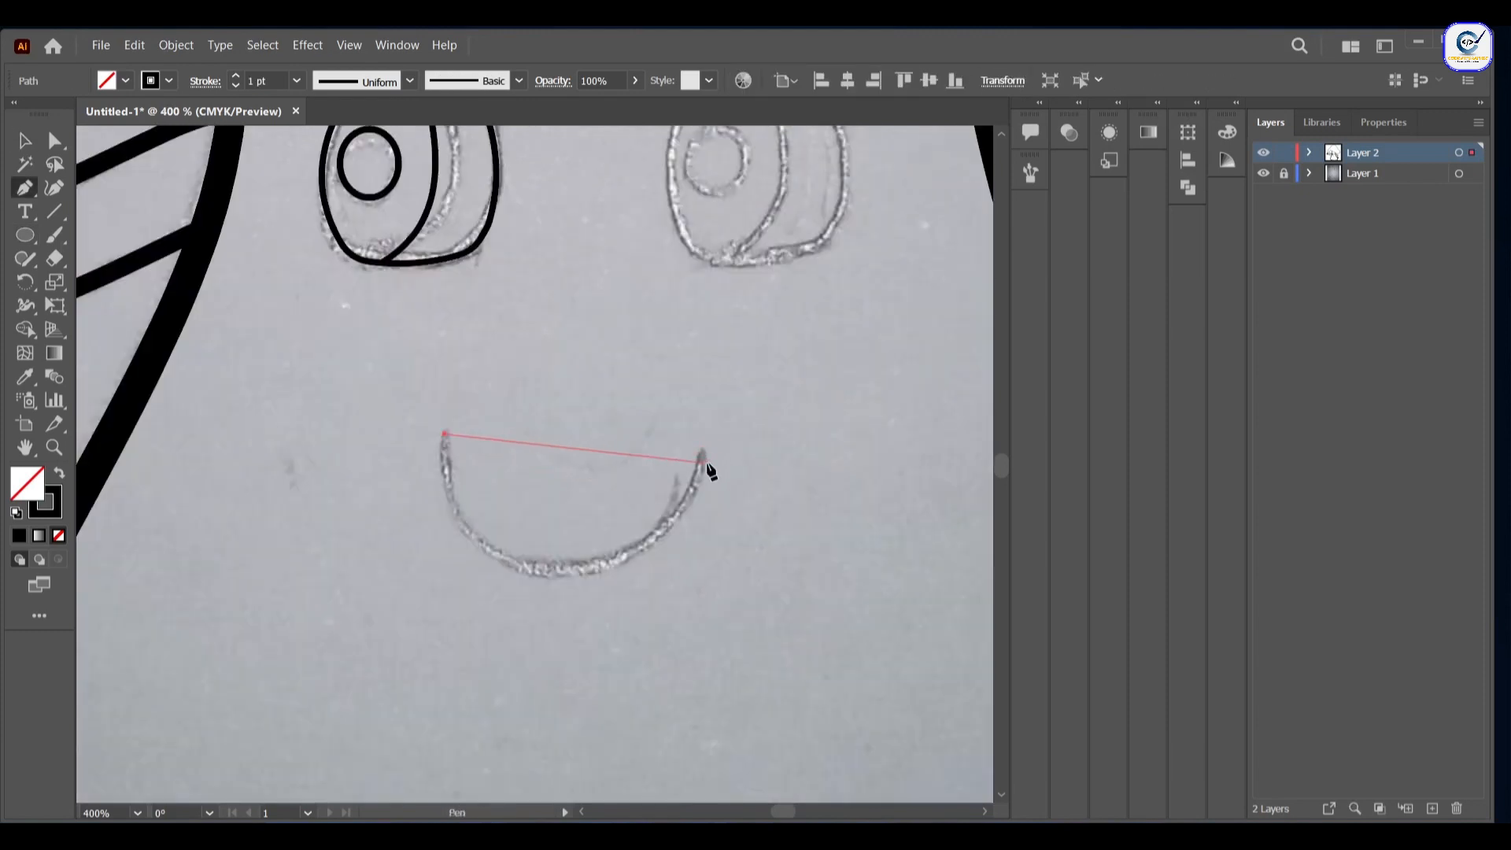
mouse_move(798, 403)
mouse_down()
mouse_move(850, 297)
mouse_move(937, 209)
mouse_move(937, 185)
mouse_move(950, 194)
mouse_up()
click(54, 189)
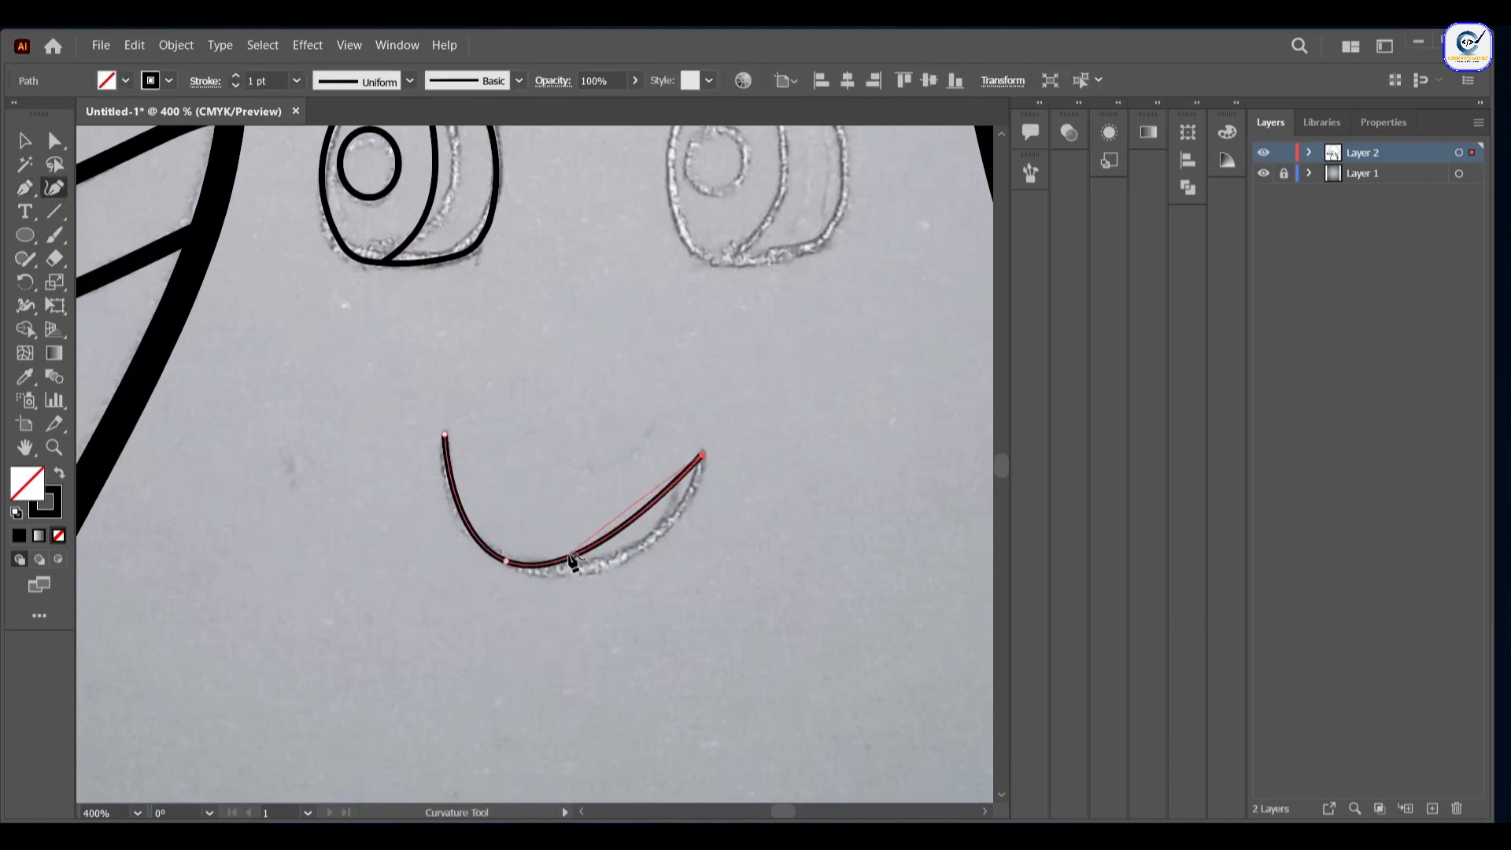
drag(571, 556, 610, 565)
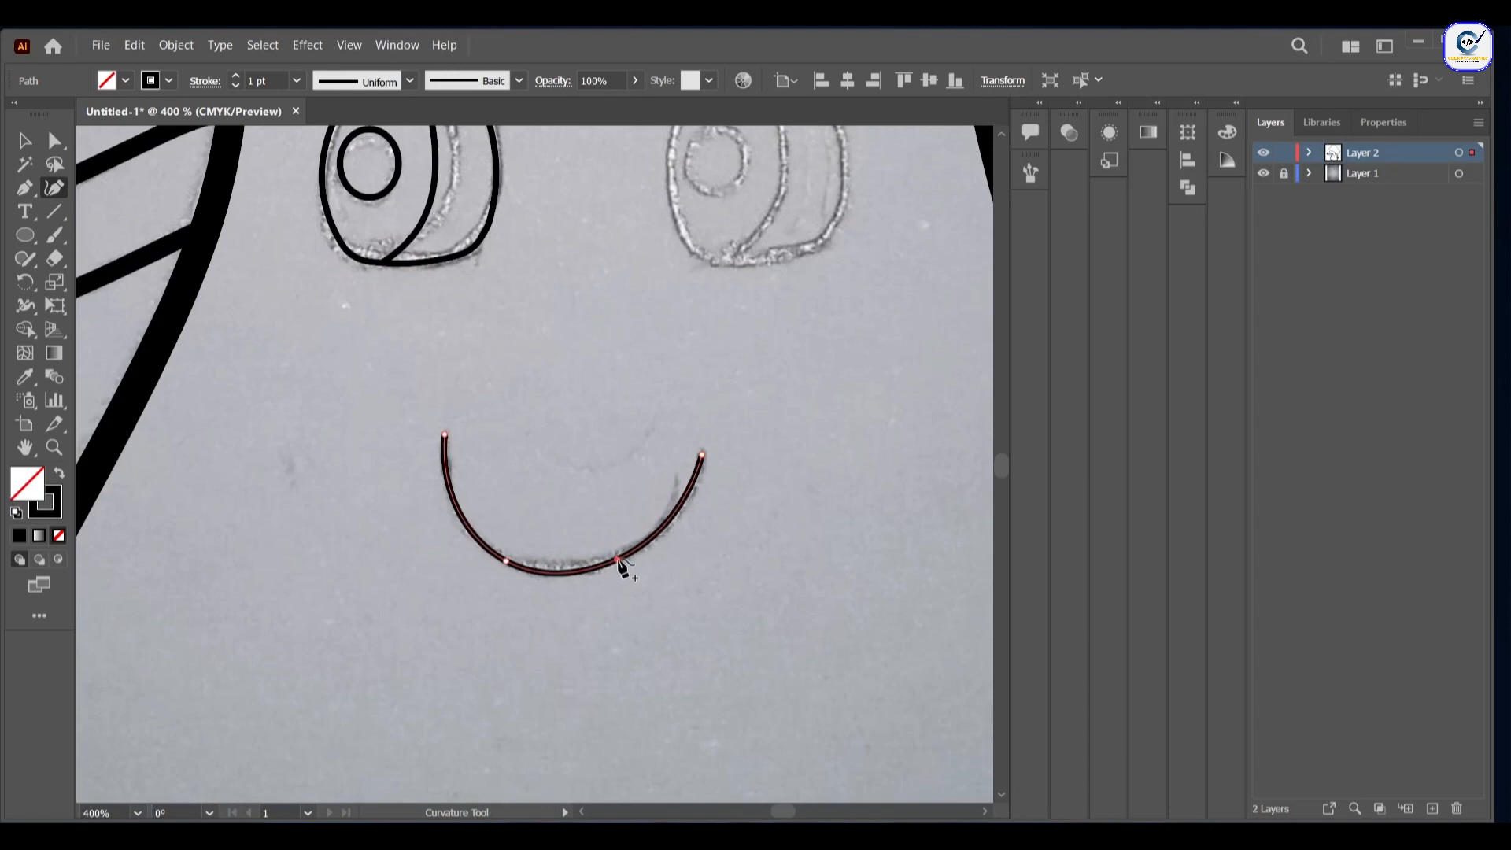
Step: Apply the tapered oval brush to the smile and reduce its stroke weight
click(519, 80)
click(417, 141)
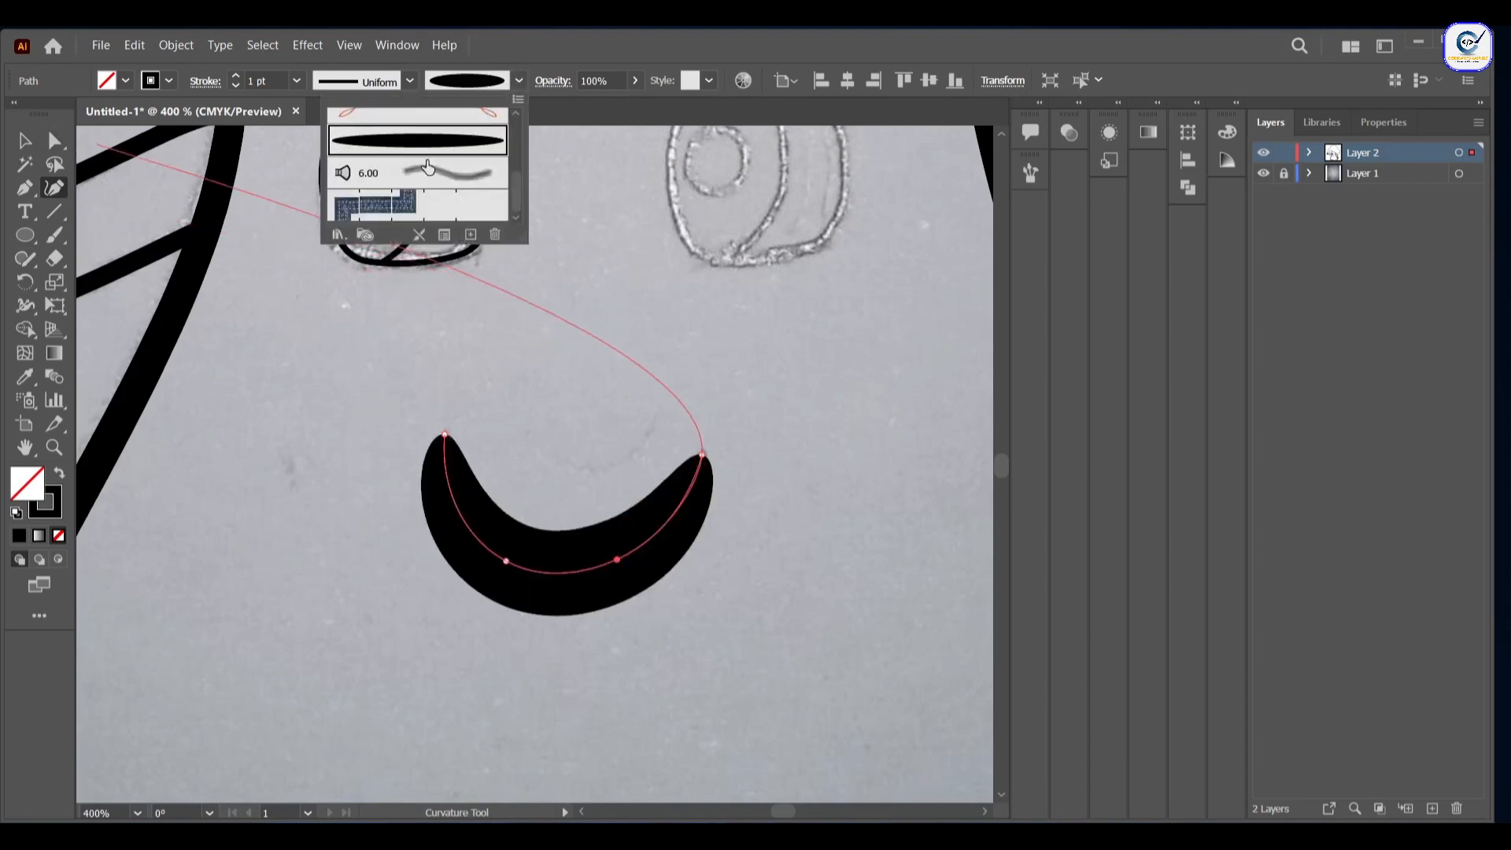
click(240, 85)
click(240, 85)
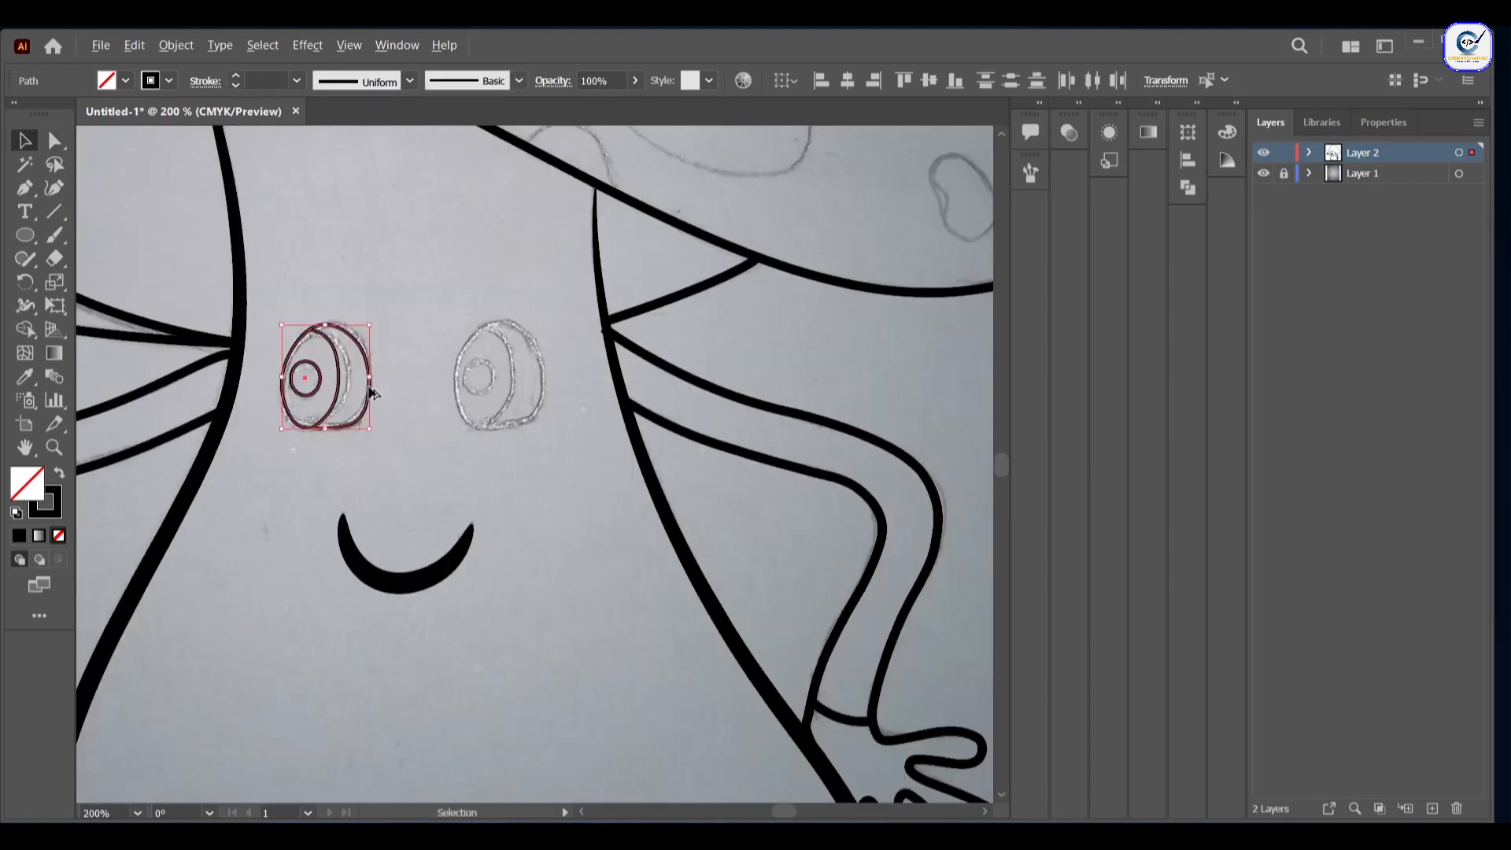
Step: Duplicate the finished left eye onto the right eye of the sketch
drag(371, 392, 552, 390)
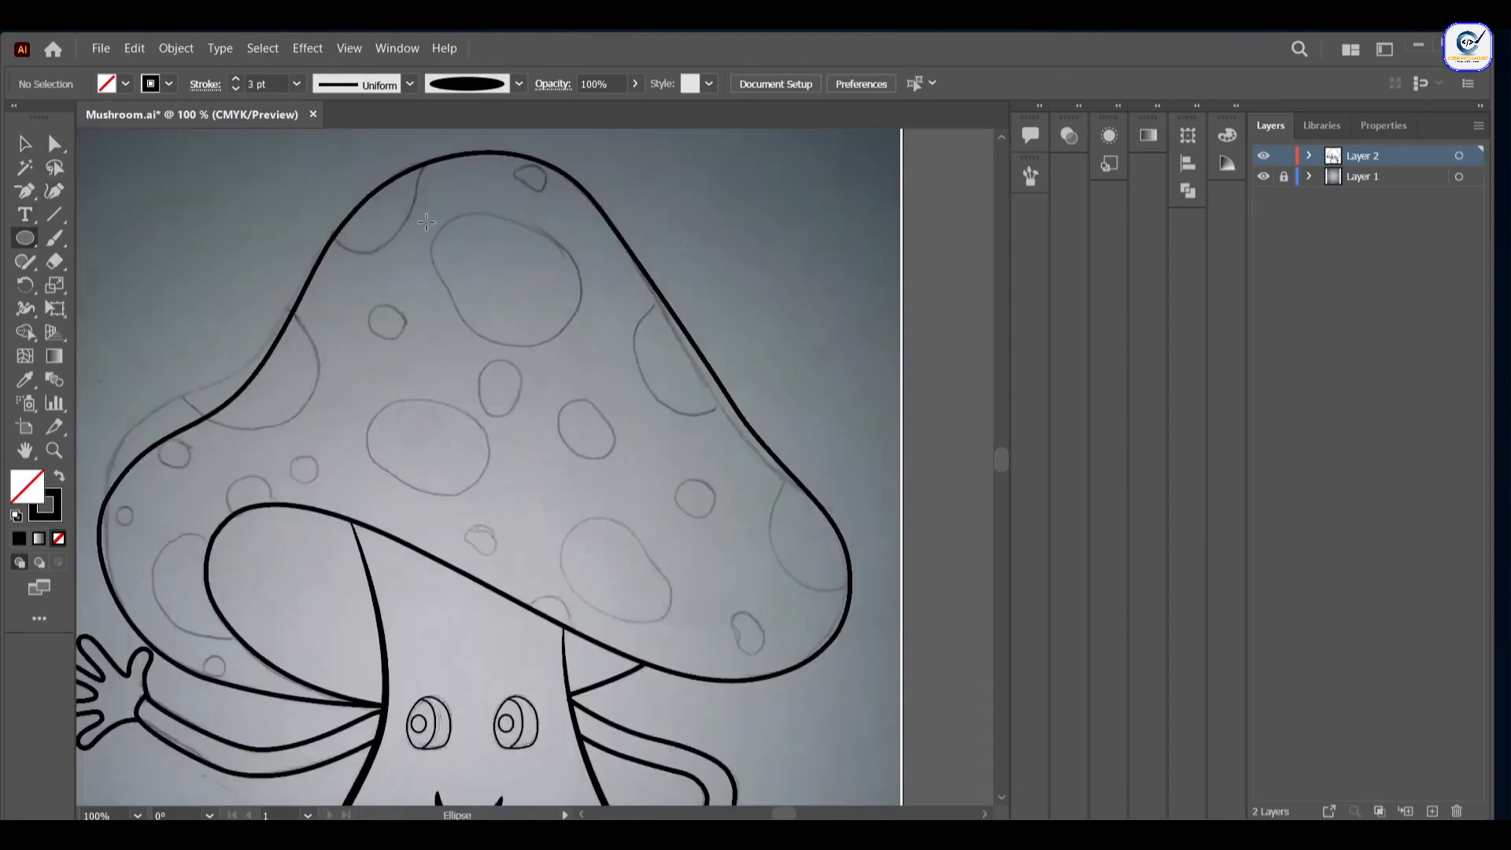
Step: Draw an ellipse over the large upper spot on the cap and reshape it to the sketch with the Curvature tool
drag(423, 212, 595, 347)
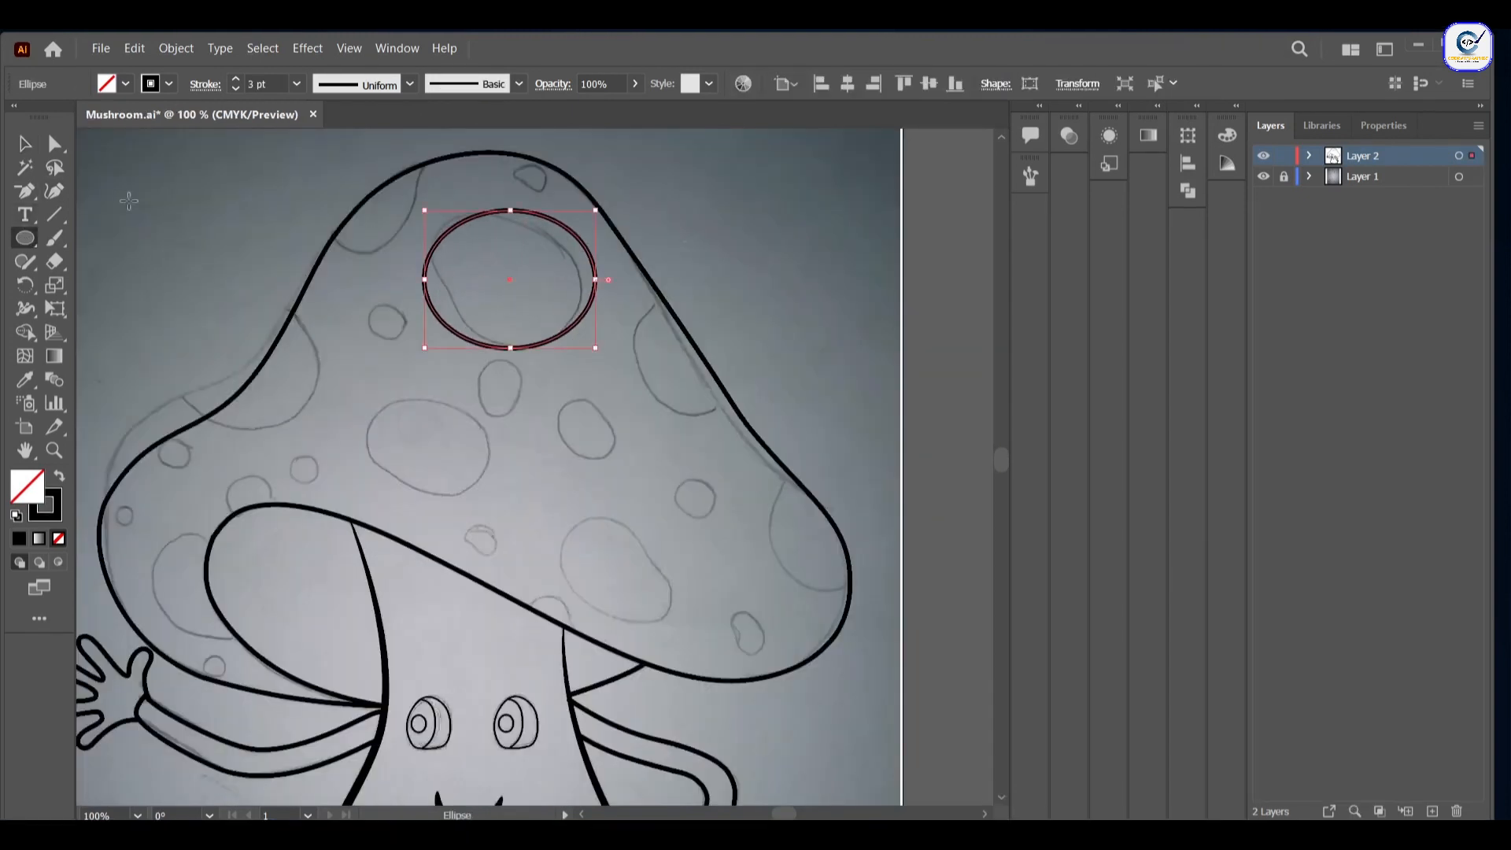
key(shift+grave)
drag(435, 313, 512, 216)
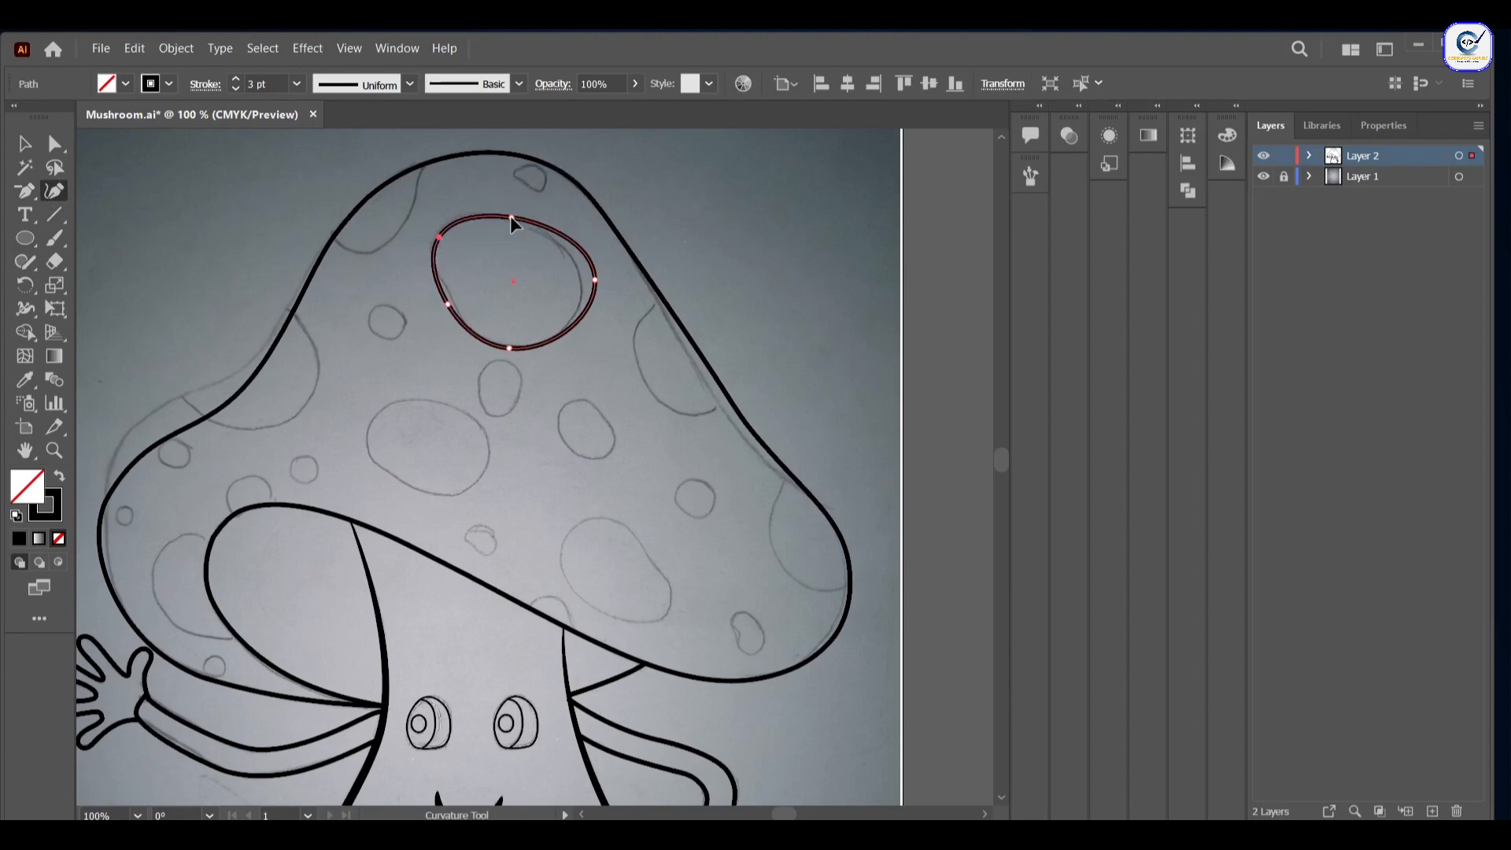
drag(596, 279, 583, 283)
Step: Draw ellipses over the cap's central and lower-right large spots and bend them to match the sketched outlines
key(l)
drag(361, 402, 674, 619)
click(55, 191)
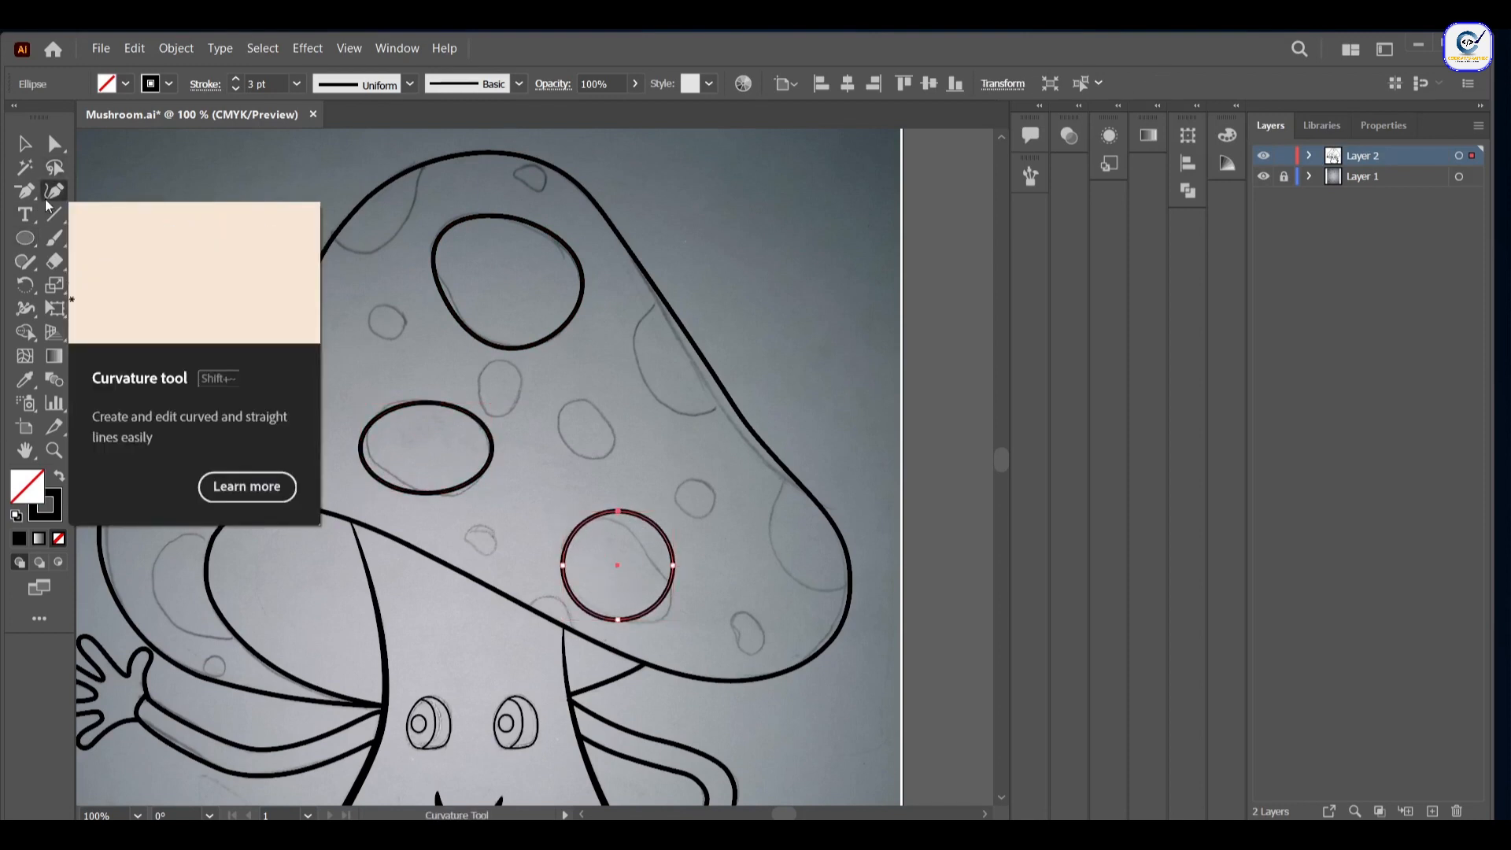
drag(580, 605, 565, 547)
drag(618, 619, 653, 620)
ctrl+click(375, 482)
drag(361, 448, 368, 430)
drag(426, 494, 444, 496)
Step: Draw five ellipses over the partial spots along the cap's outer edges and its lower-left rim
click(24, 191)
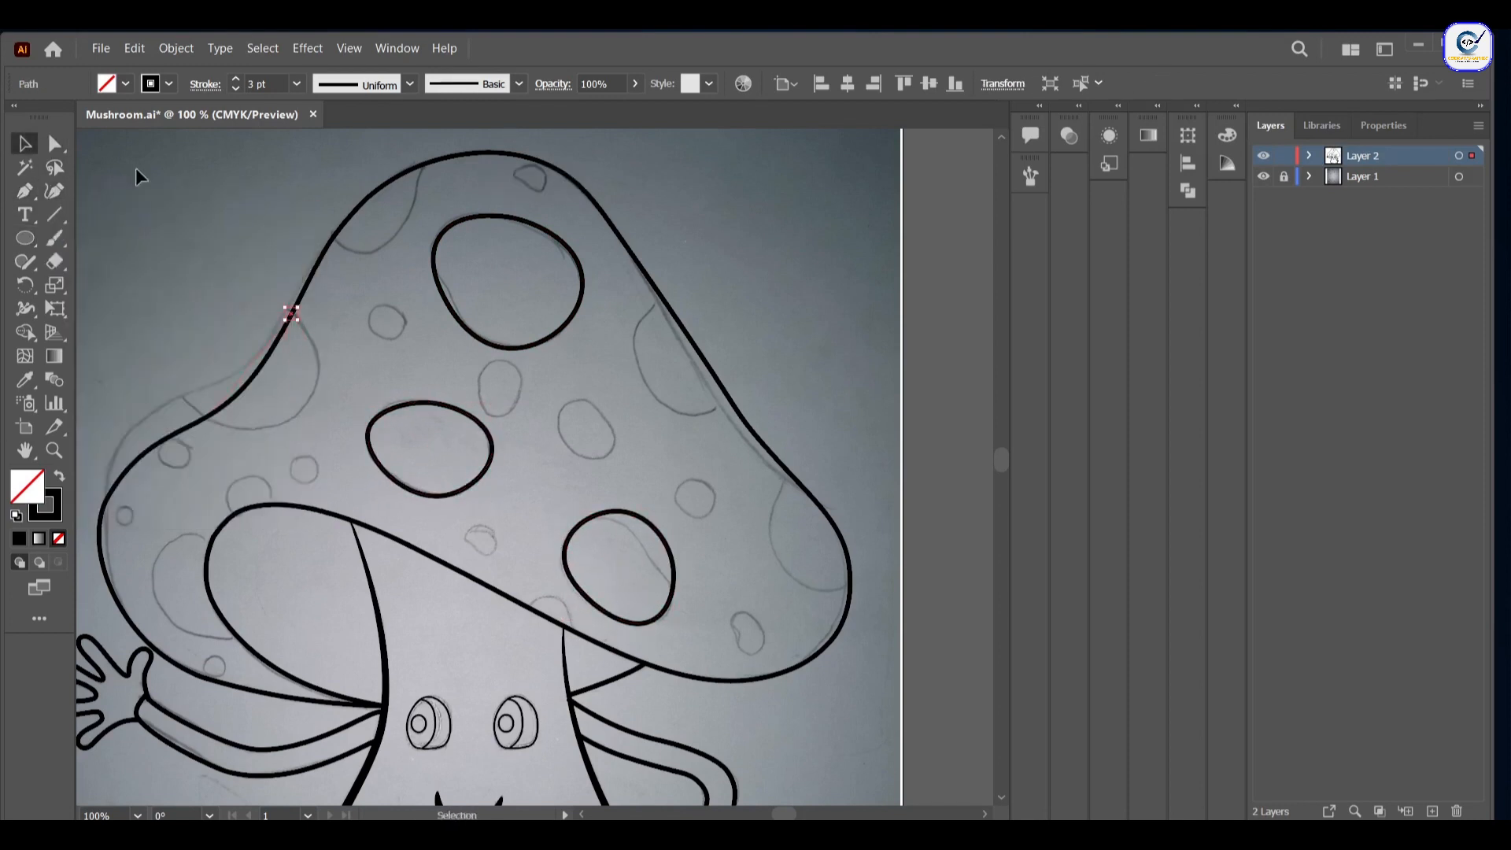
key(l)
mouse_move(172, 286)
mouse_down()
mouse_move(311, 398)
mouse_move(326, 432)
mouse_up()
scroll(326, 433, up, 3)
drag(339, 230, 417, 338)
mouse_move(690, 453)
mouse_down()
mouse_move(702, 541)
mouse_move(777, 506)
mouse_up()
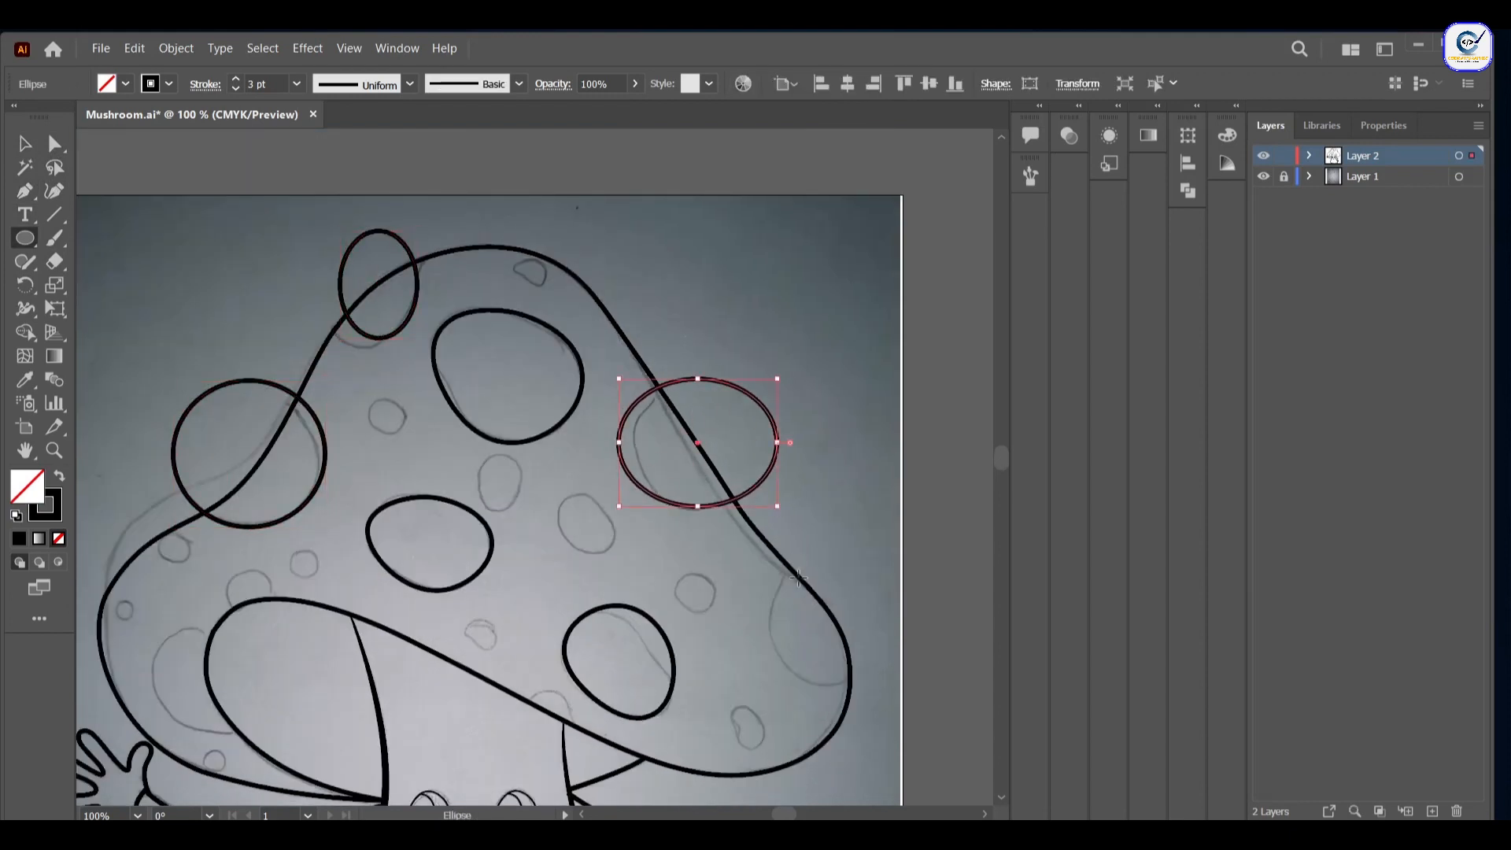
drag(770, 568, 881, 690)
mouse_move(239, 639)
mouse_down()
mouse_move(163, 690)
mouse_move(146, 731)
mouse_move(230, 730)
mouse_up()
Step: Reshape the five edge spots with the Curvature tool so their inner curves follow the sketch
key(shift+grave)
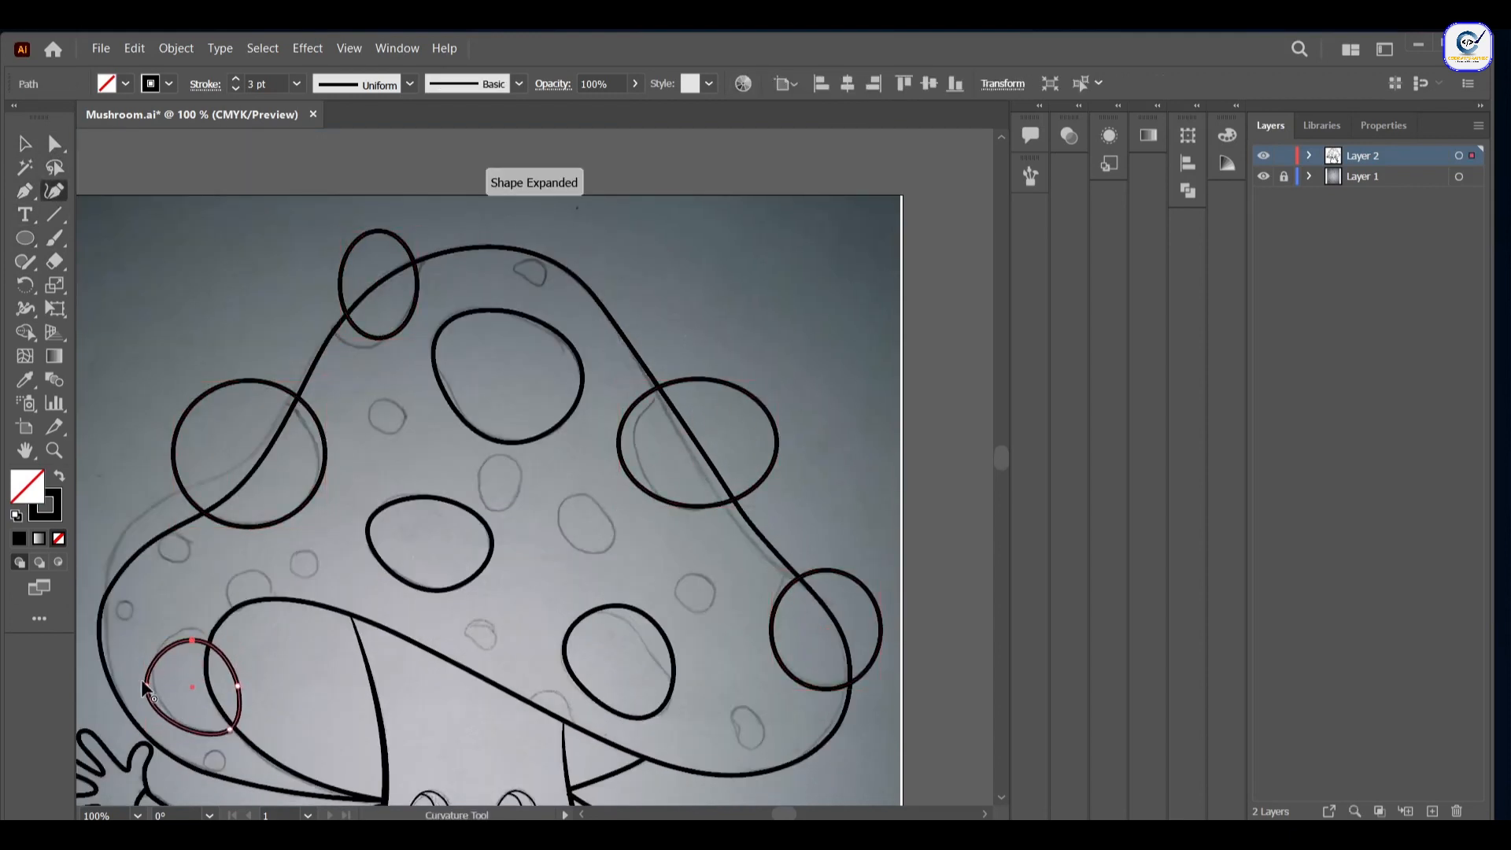
drag(146, 685, 151, 673)
drag(326, 453, 317, 456)
drag(250, 526, 285, 513)
drag(348, 319, 379, 345)
drag(418, 284, 419, 277)
drag(618, 443, 628, 443)
drag(781, 592, 784, 577)
drag(826, 569, 825, 571)
scroll(110, 557, down, 1)
scroll(110, 557, up, 1)
Step: Draw small ellipses for the remaining small spots scattered across the cap
click(25, 238)
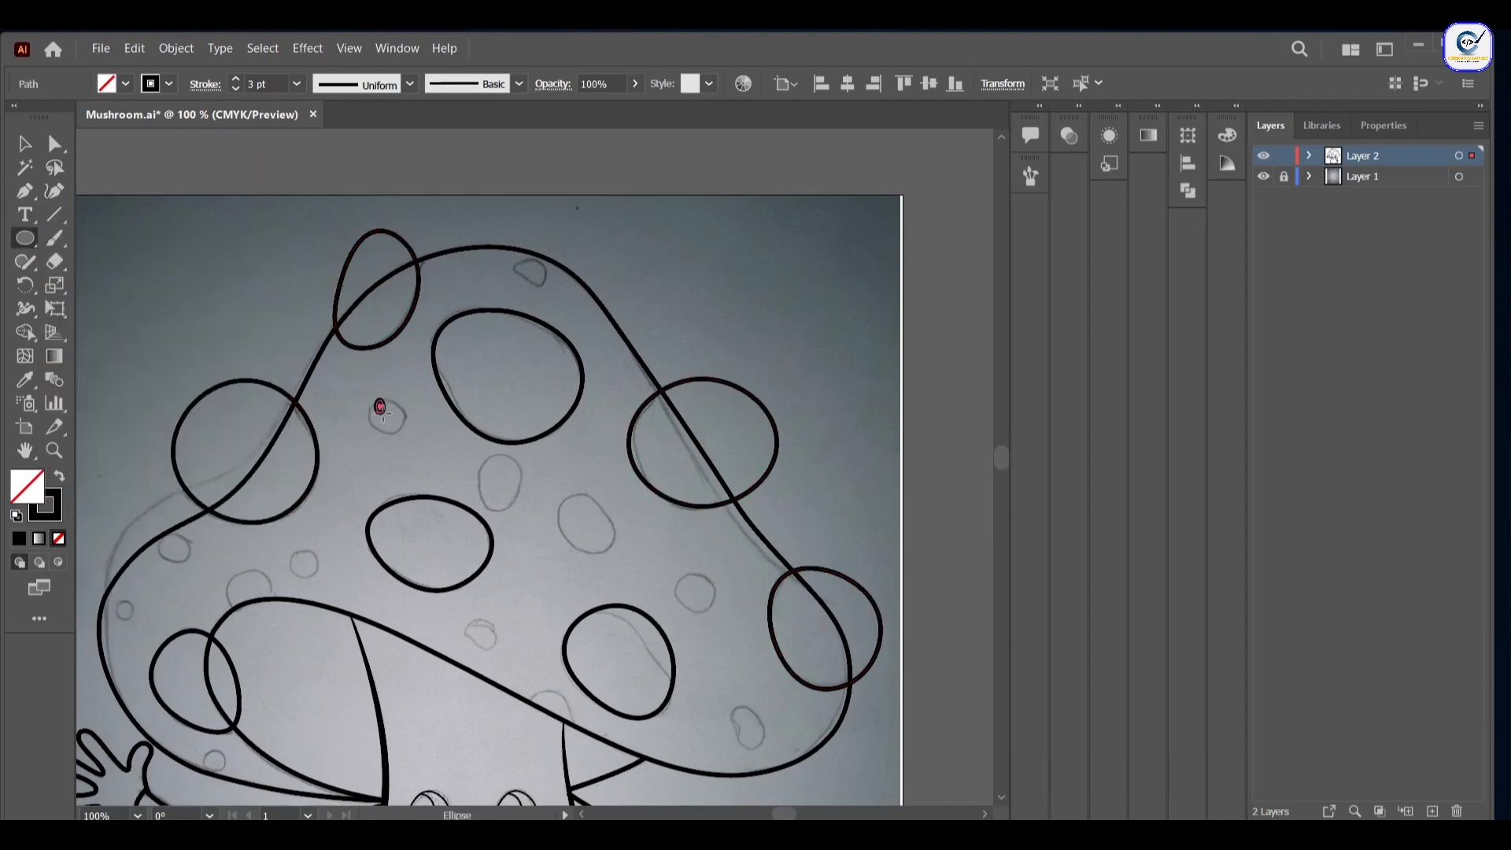
drag(374, 401, 414, 440)
drag(483, 455, 525, 498)
drag(568, 502, 625, 557)
drag(492, 601, 534, 649)
drag(246, 549, 302, 586)
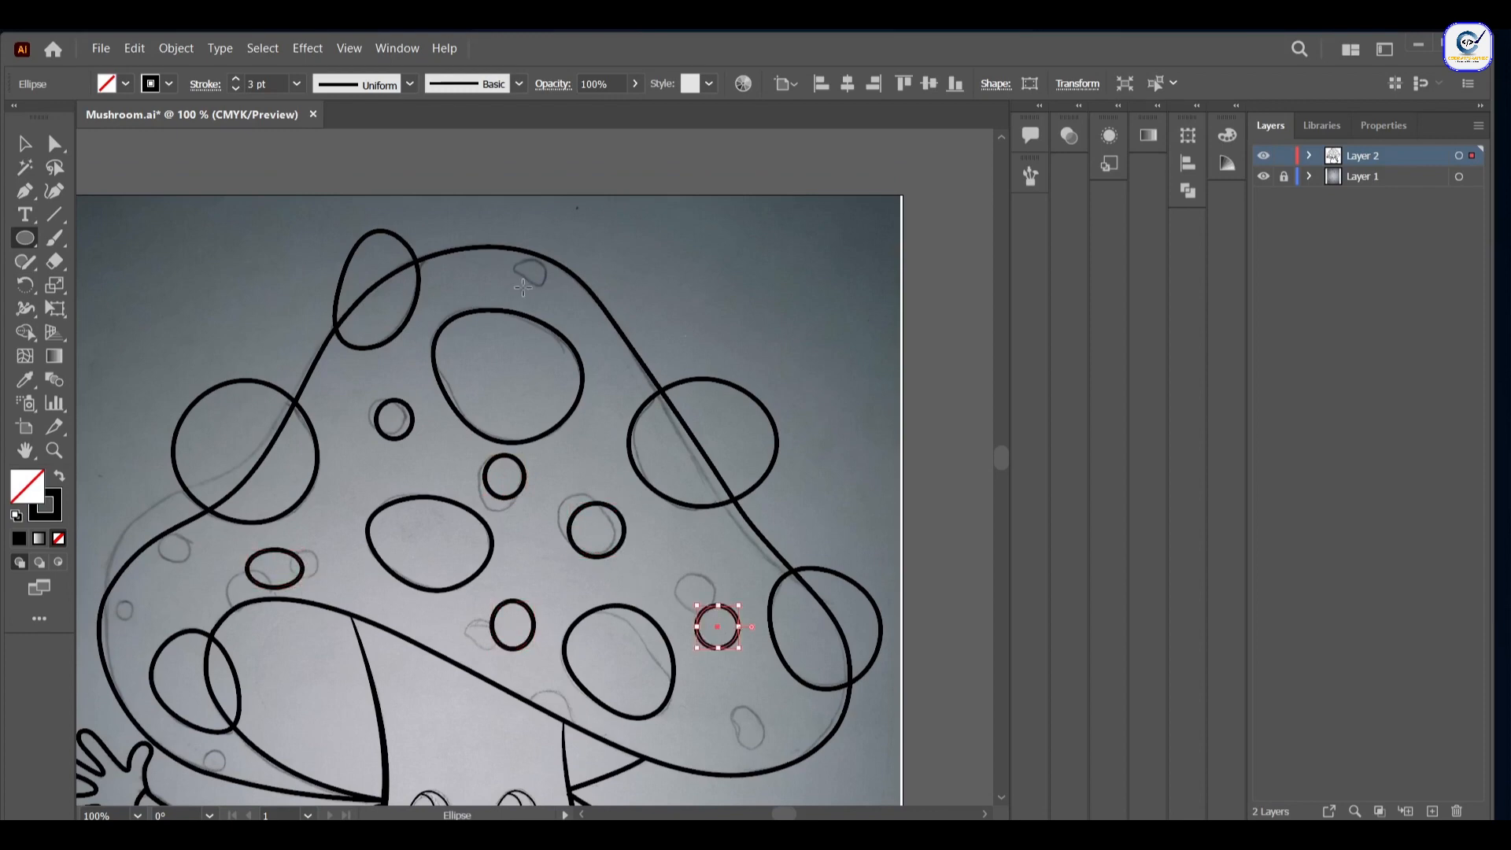
drag(712, 726, 746, 763)
Step: Reshape the small spots at the cap's left side, upper left and peak into irregular rounded forms
click(54, 191)
click(261, 552)
scroll(261, 553, up, 2)
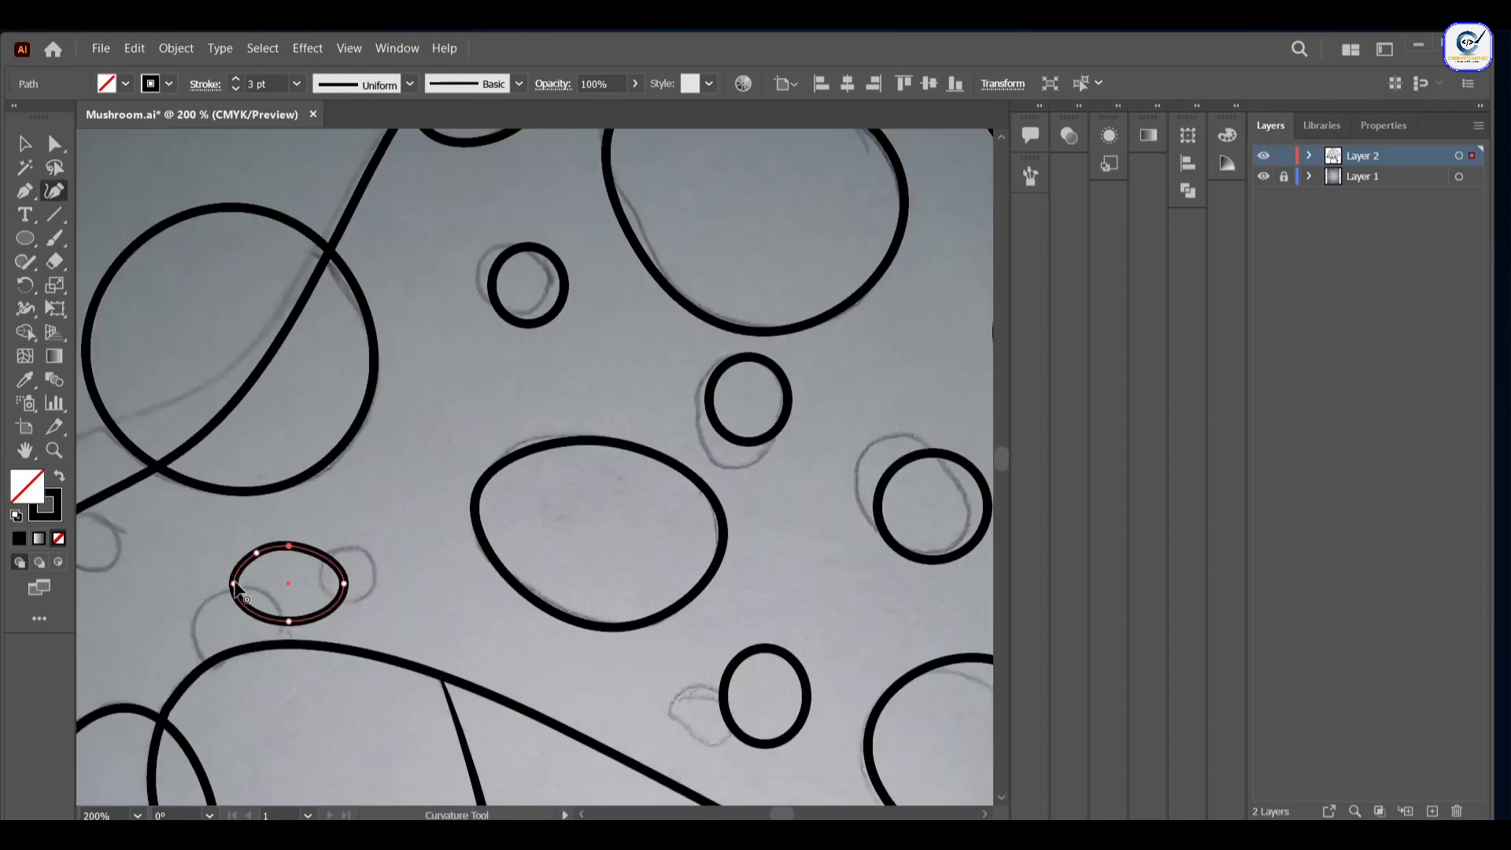
drag(234, 584, 243, 582)
drag(344, 584, 347, 563)
click(524, 325)
drag(492, 286, 477, 280)
scroll(524, 323, up, 6)
click(795, 264)
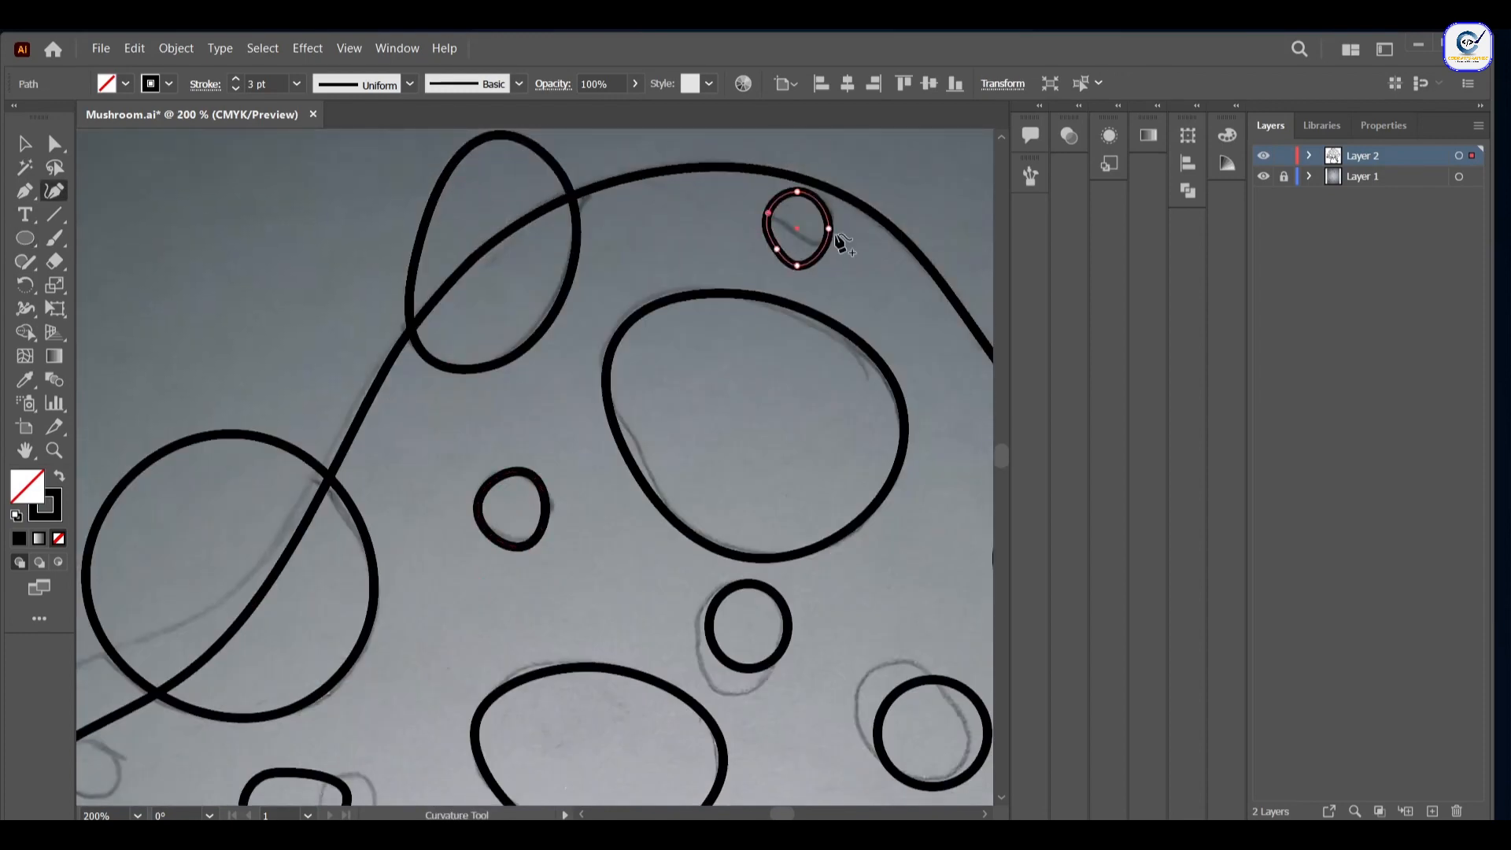
Step: Reshape the two small spots right of the cap's centre to follow their sketched outlines
click(746, 668)
mouse_move(732, 666)
mouse_down()
mouse_move(738, 694)
mouse_move(765, 671)
mouse_up()
click(881, 746)
drag(878, 732, 863, 705)
drag(888, 683, 890, 672)
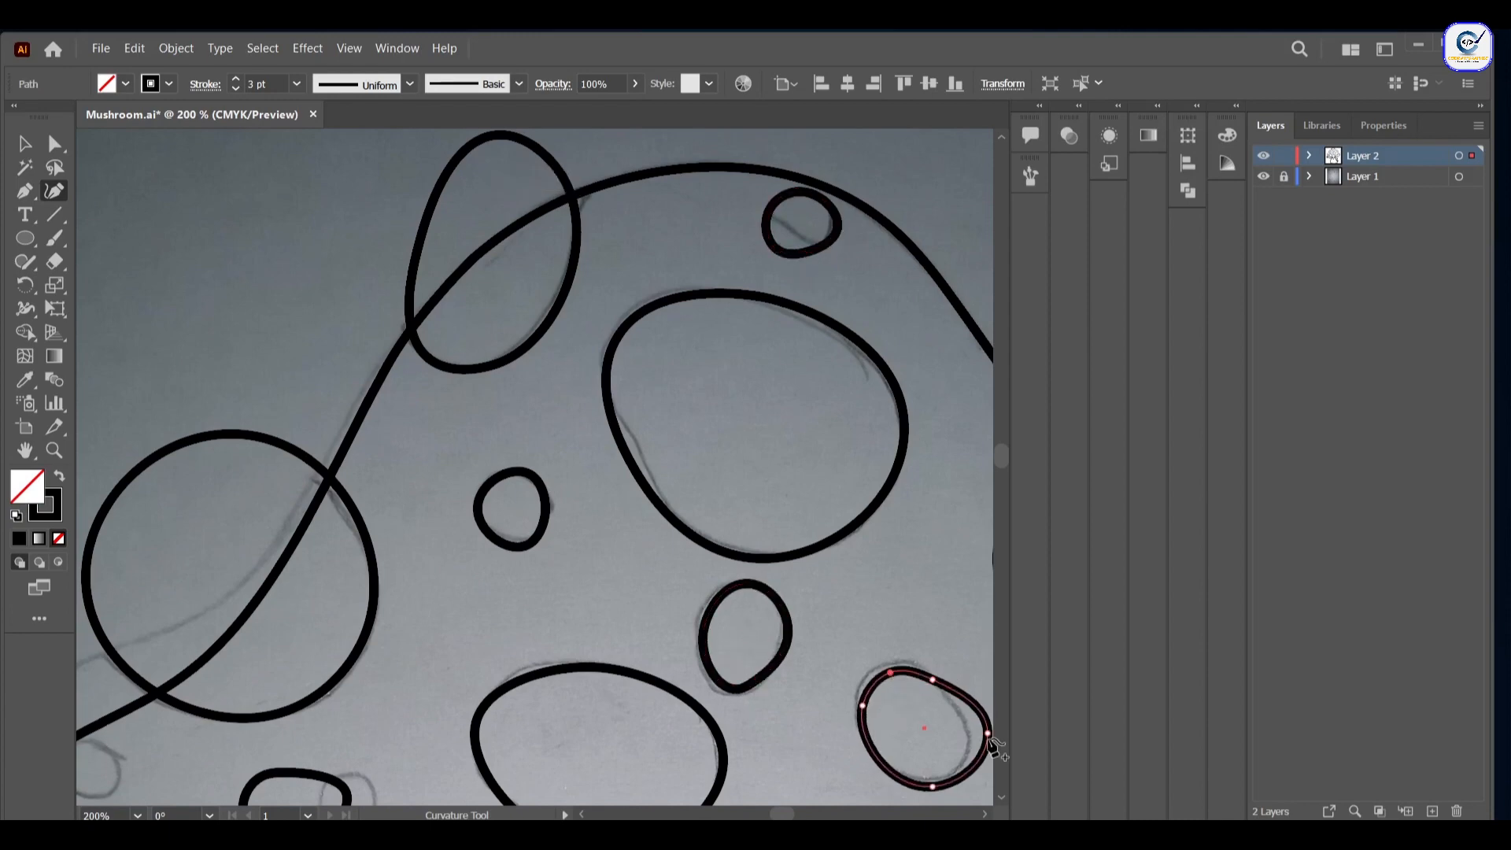
drag(987, 733, 964, 737)
Step: Reshape the small spot near the cap's right edge into a flatter, irregular form
mouse_move(964, 737)
mouse_down()
mouse_move(684, 411)
mouse_move(733, 491)
mouse_move(711, 484)
mouse_up()
key(v)
double_click(687, 391)
double_click(700, 451)
click(895, 558)
key(shift+grave)
drag(853, 602, 891, 551)
key(v)
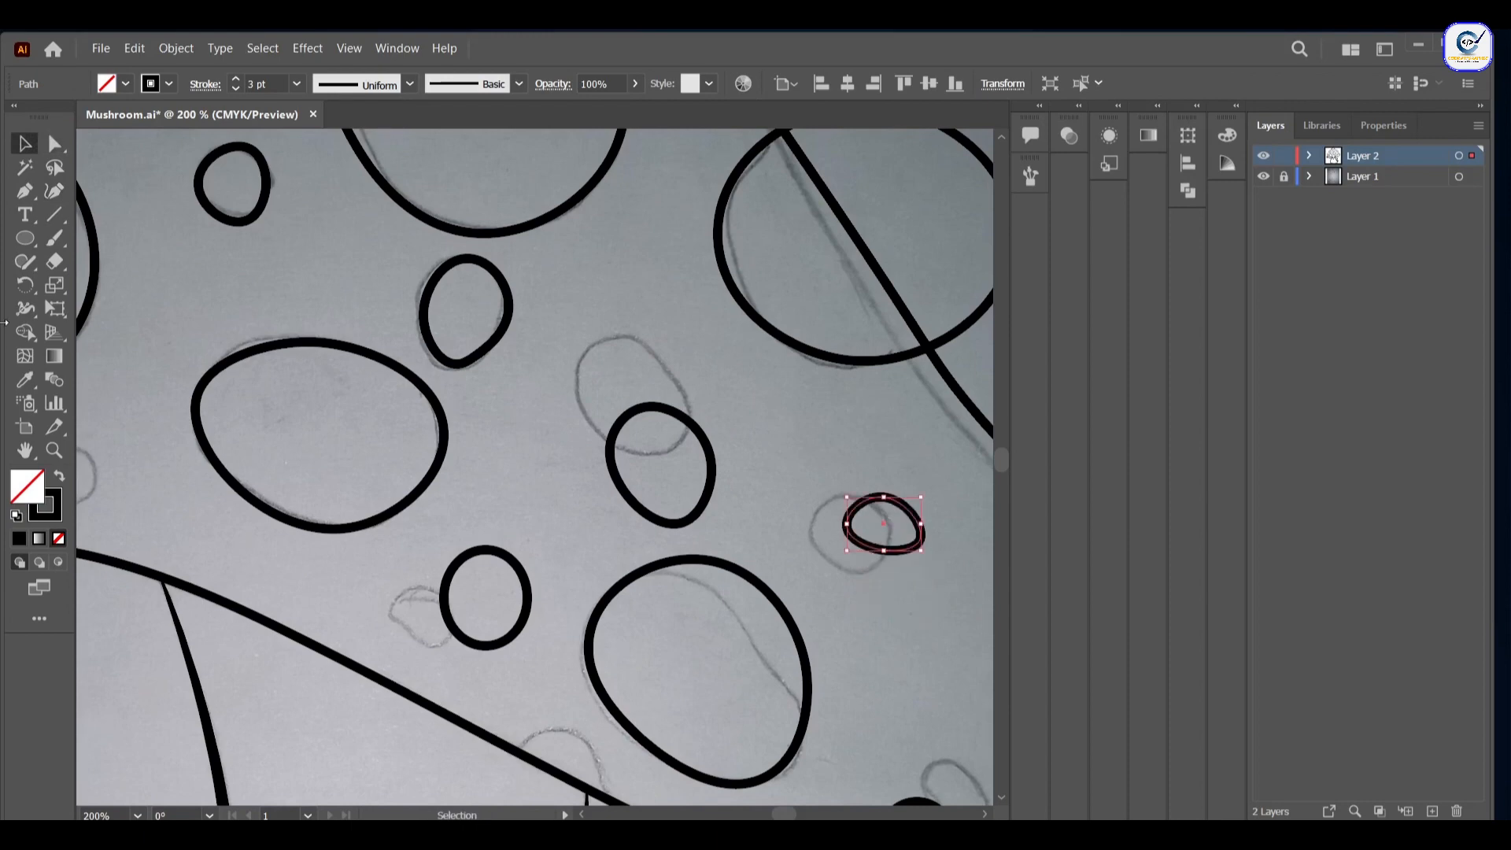
Step: Flatten the small spot above the cap's lower rim and move it onto its sketched position
key(shift+grave)
drag(485, 549, 484, 584)
drag(485, 646, 455, 608)
key(v)
drag(461, 602, 386, 609)
Step: Select the whole drawing and remove the spot portions outside the cap outline with Shape Builder
scroll(513, 393, down, 4)
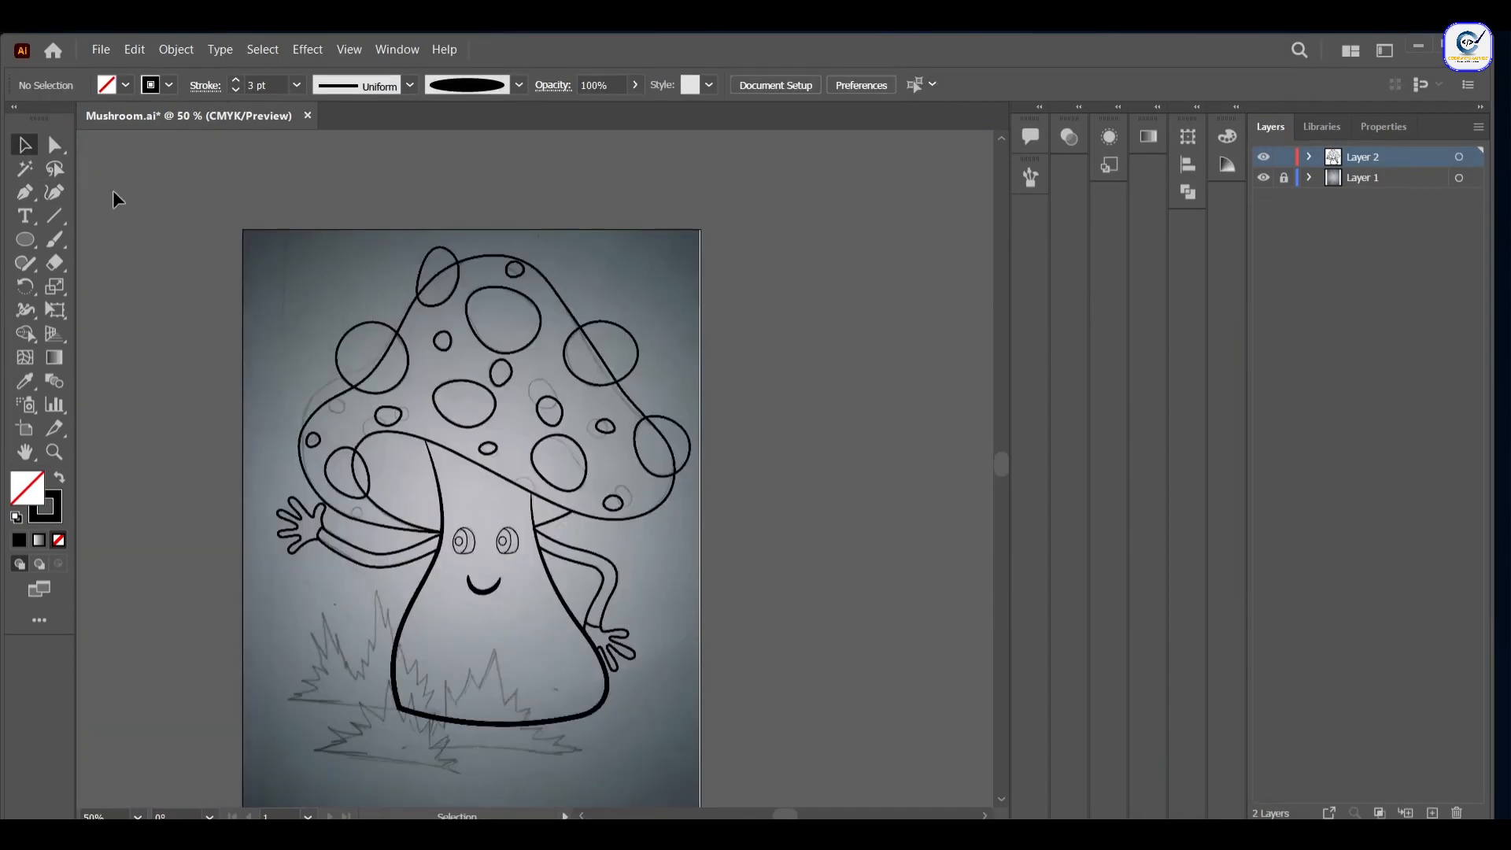
drag(801, 670, 772, 762)
scroll(584, 491, up, 2)
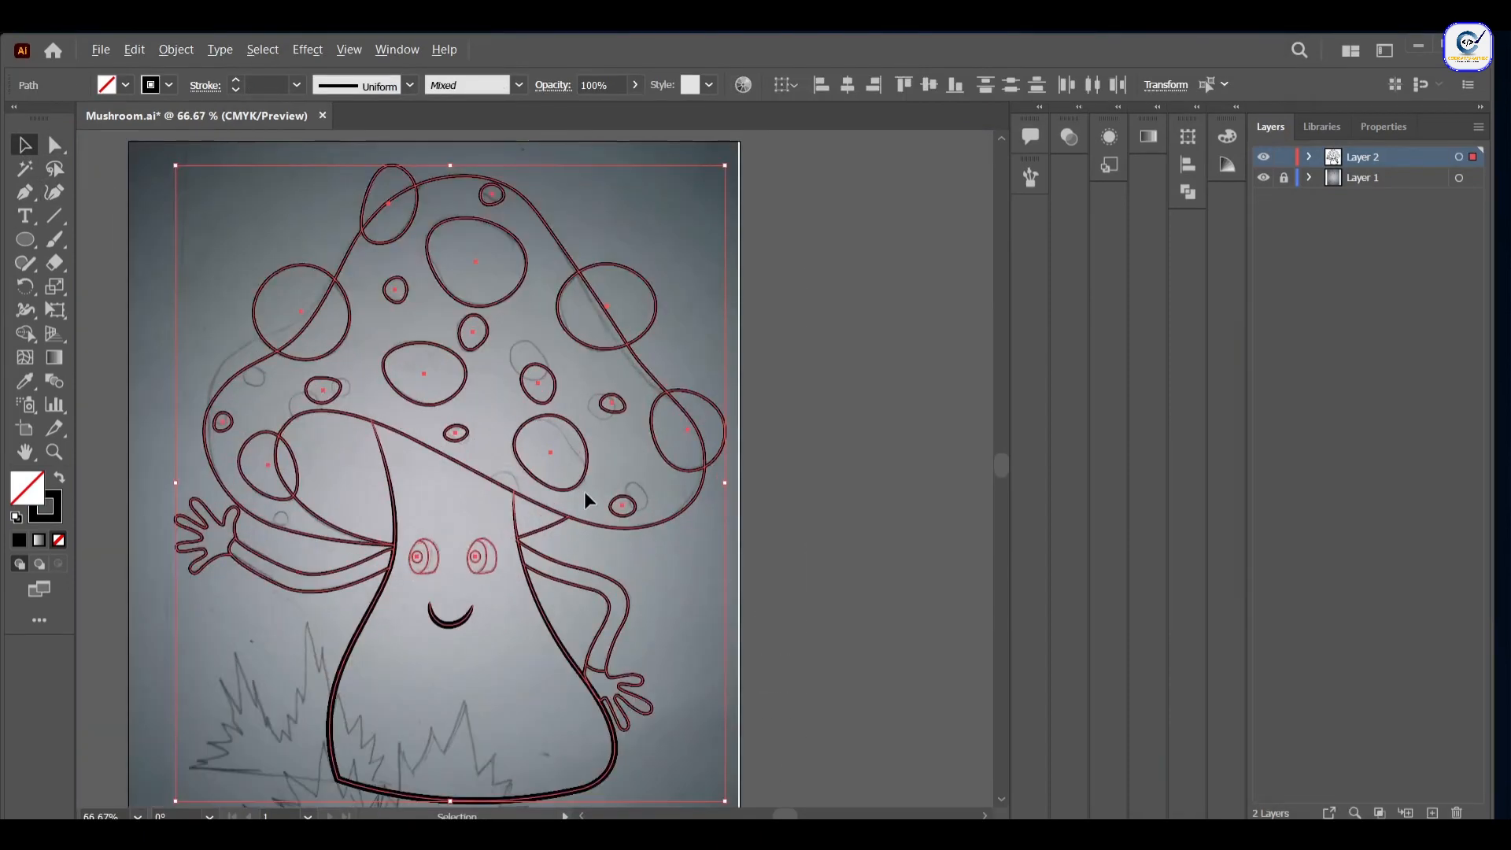
scroll(488, 418, down, 2)
click(24, 334)
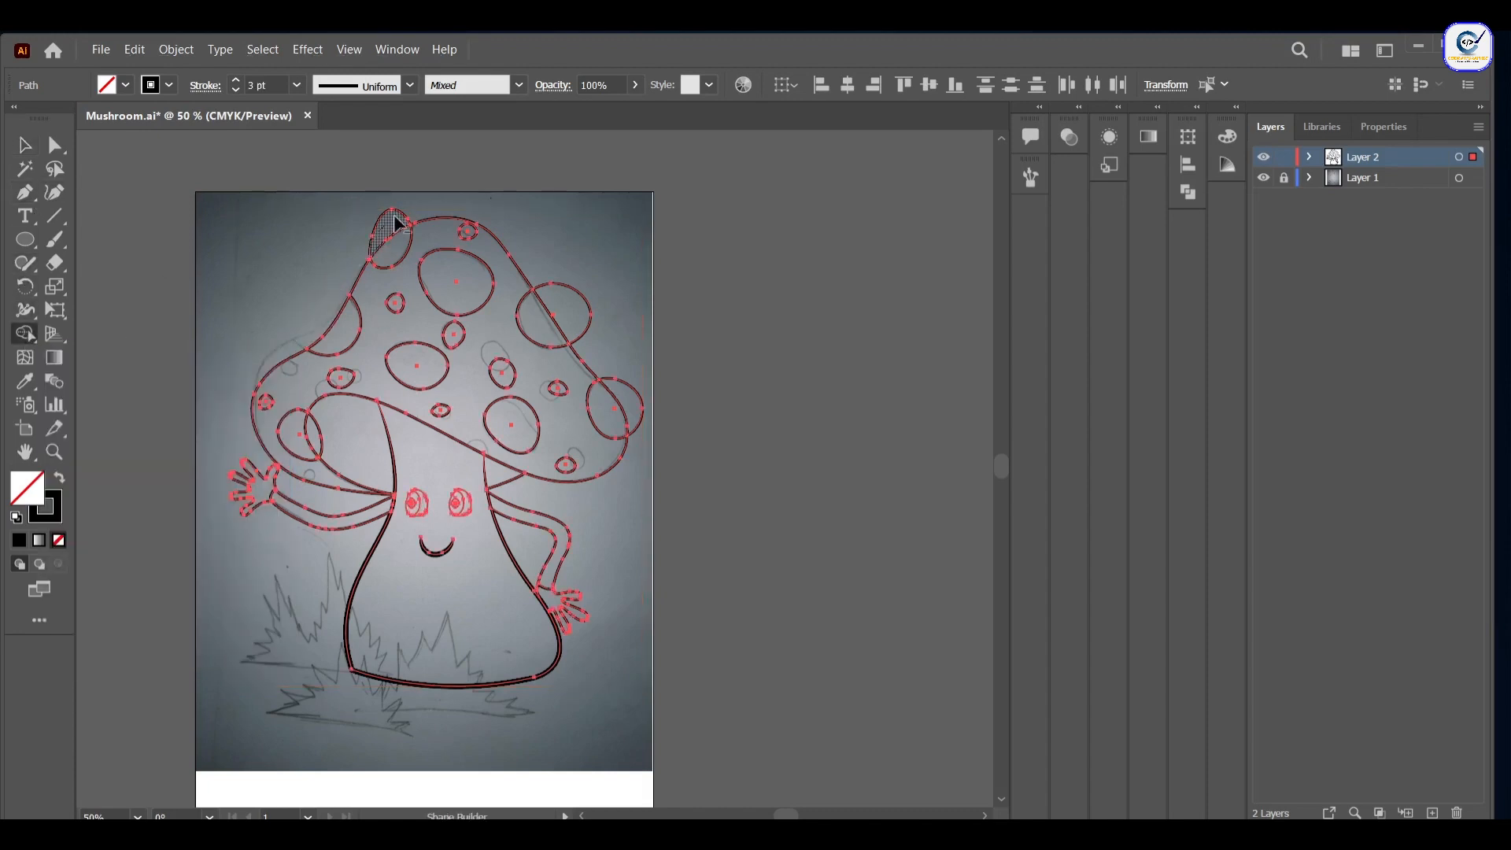
drag(628, 385, 630, 394)
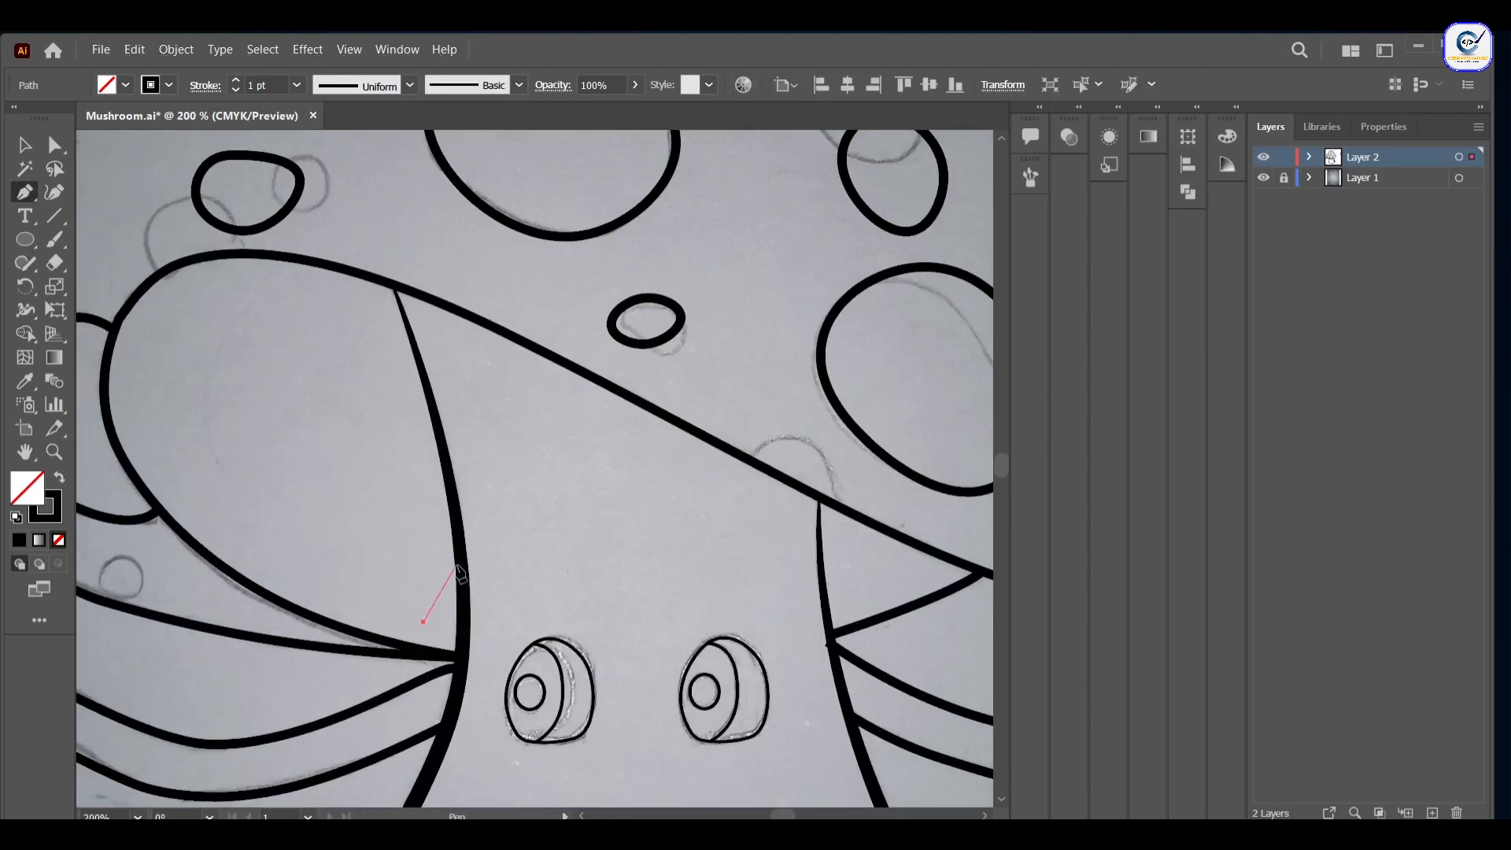
Step: Draw a 1 pt guide curve inside the cap's left underside, following the rim around to the stem
key(Escape)
click(454, 631)
scroll(228, 409, down, 3)
drag(210, 398, 184, 259)
drag(227, 321, 227, 319)
click(209, 399)
drag(296, 419, 302, 435)
scroll(87, 412, up, 2)
Step: Draw a fan of curved gill lines from the guide curve to the stem's left edge
click(559, 604)
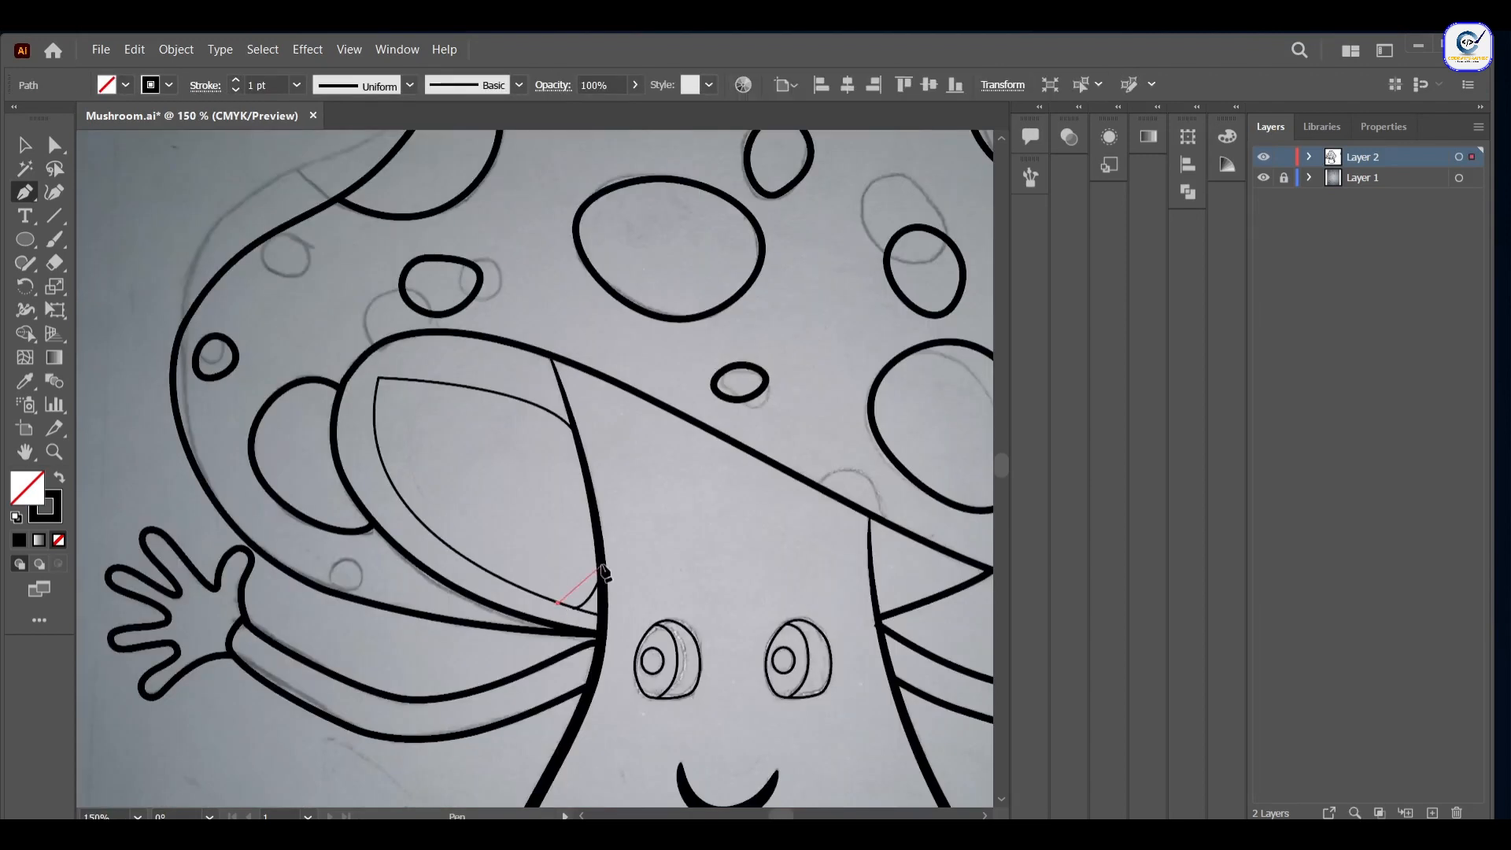
drag(597, 569, 604, 549)
drag(595, 543, 617, 449)
ctrl+click(428, 643)
click(479, 566)
click(454, 548)
click(391, 478)
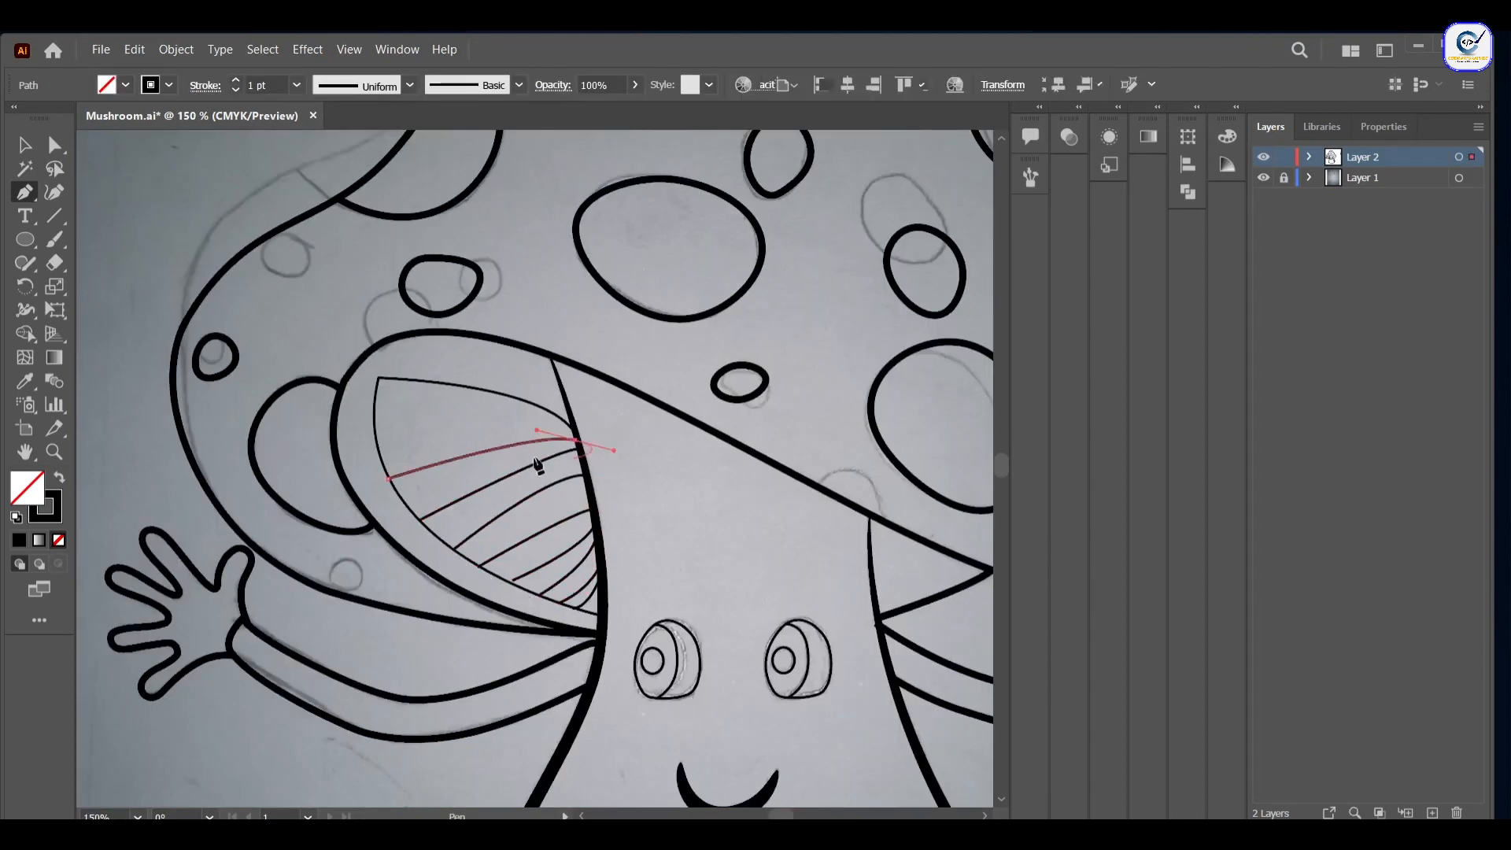
click(378, 391)
Step: Delete the guide curve around the gill lines
key(v)
click(430, 384)
key(Delete)
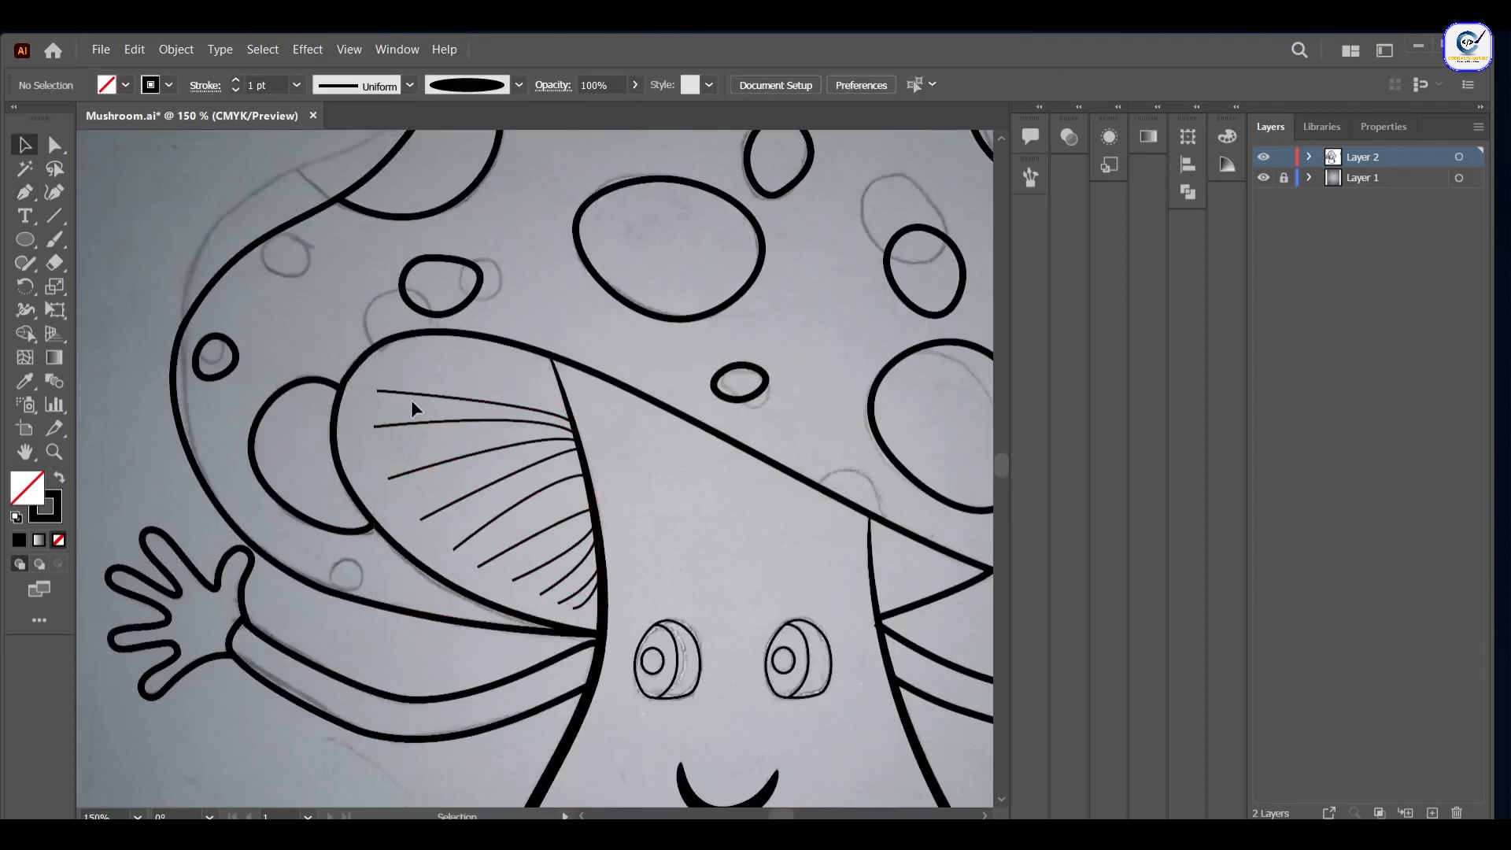
Step: Apply the tapered oval brush to all the gill lines and set their stroke to 0.25 pt
click(480, 400)
shift+click(479, 420)
shift+click(480, 450)
shift+click(502, 477)
shift+click(511, 507)
shift+click(532, 537)
shift+click(548, 563)
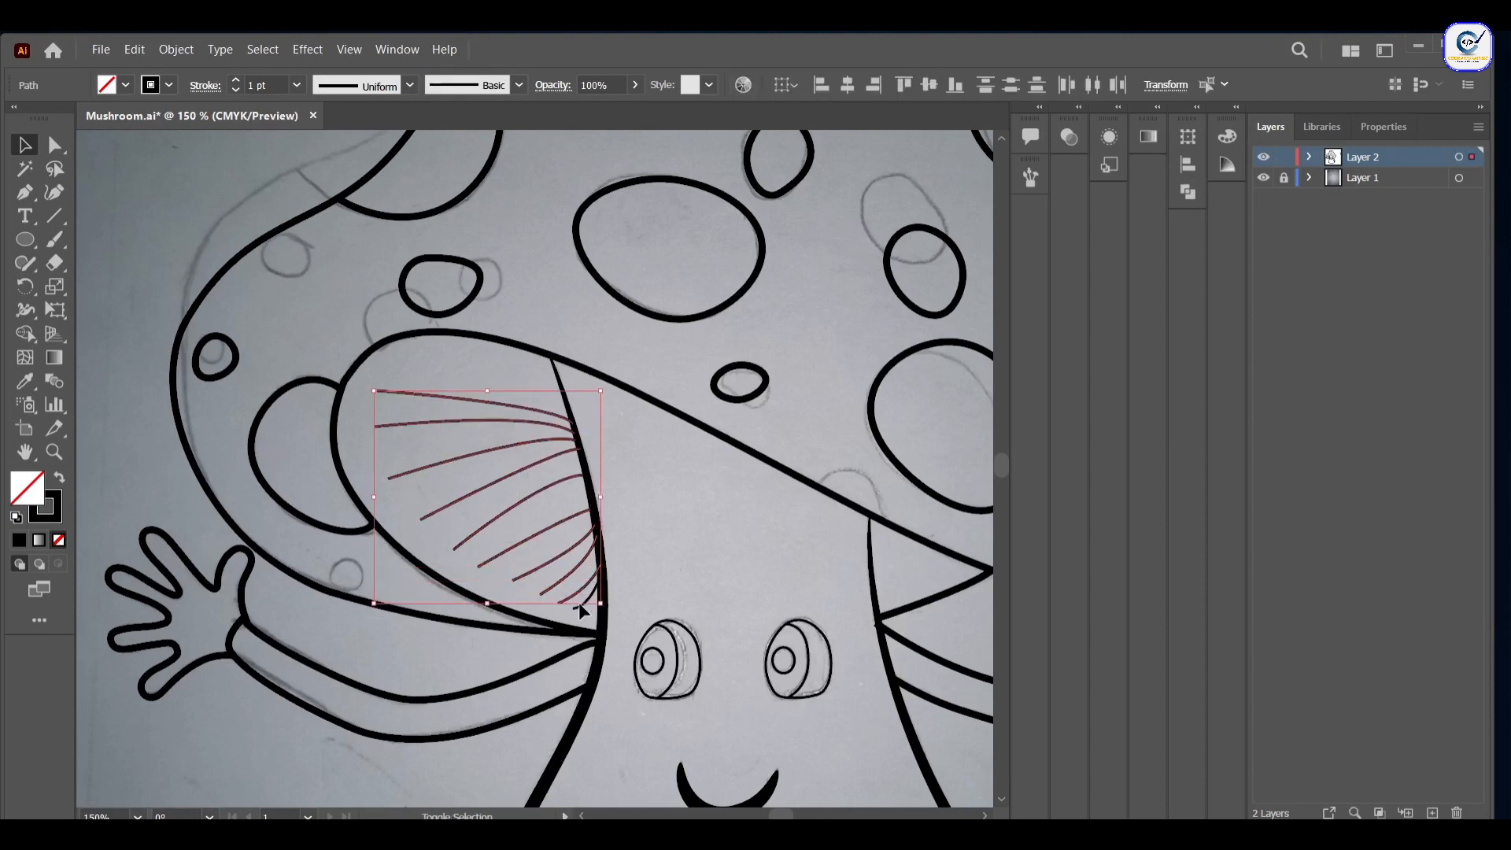
shift+click(579, 605)
click(297, 85)
click(267, 103)
click(518, 85)
click(450, 150)
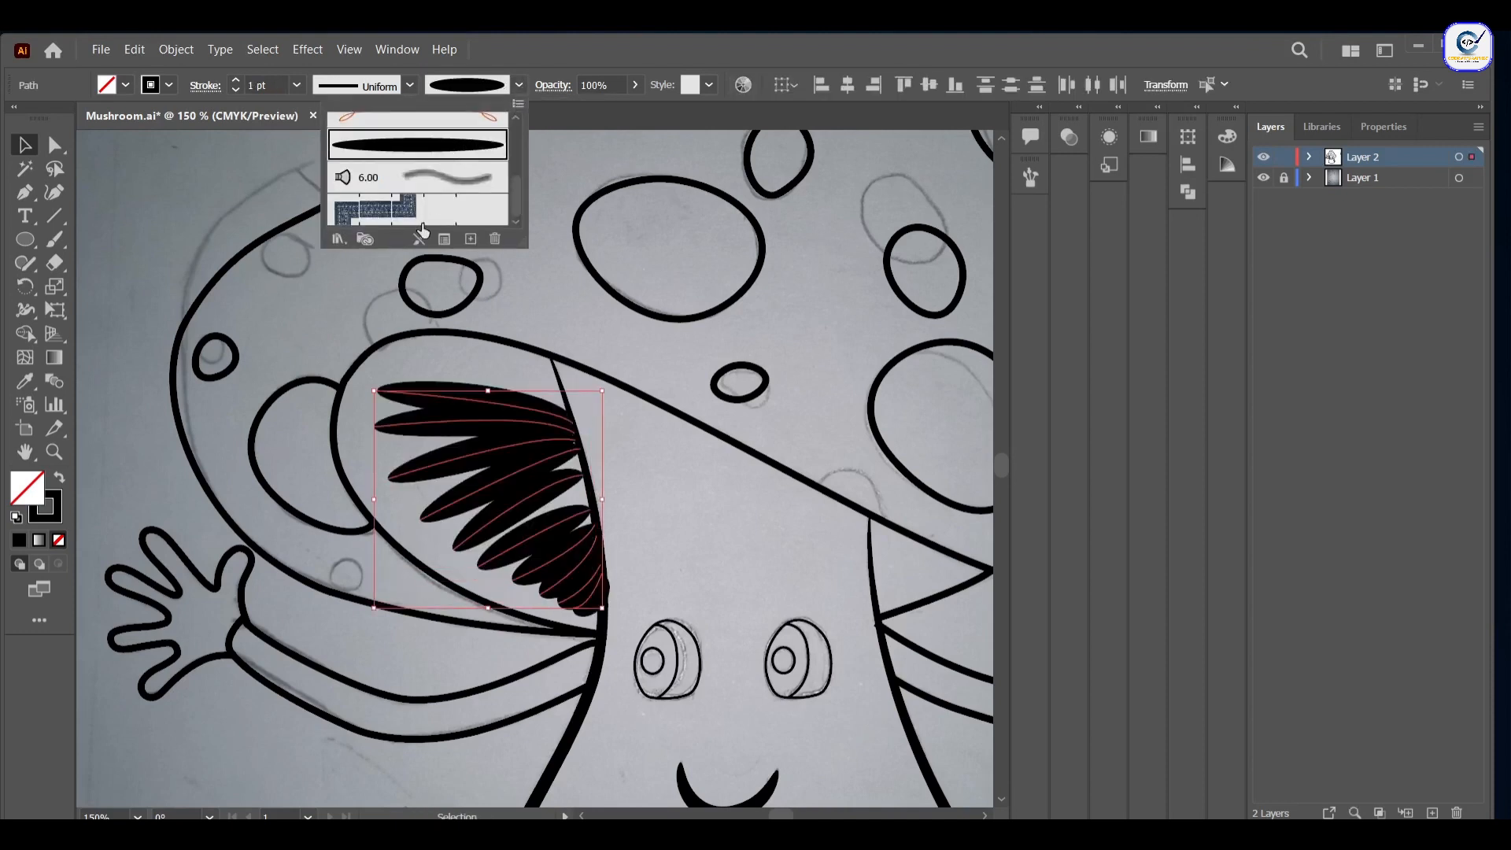
click(235, 89)
click(235, 90)
click(235, 90)
click(316, 326)
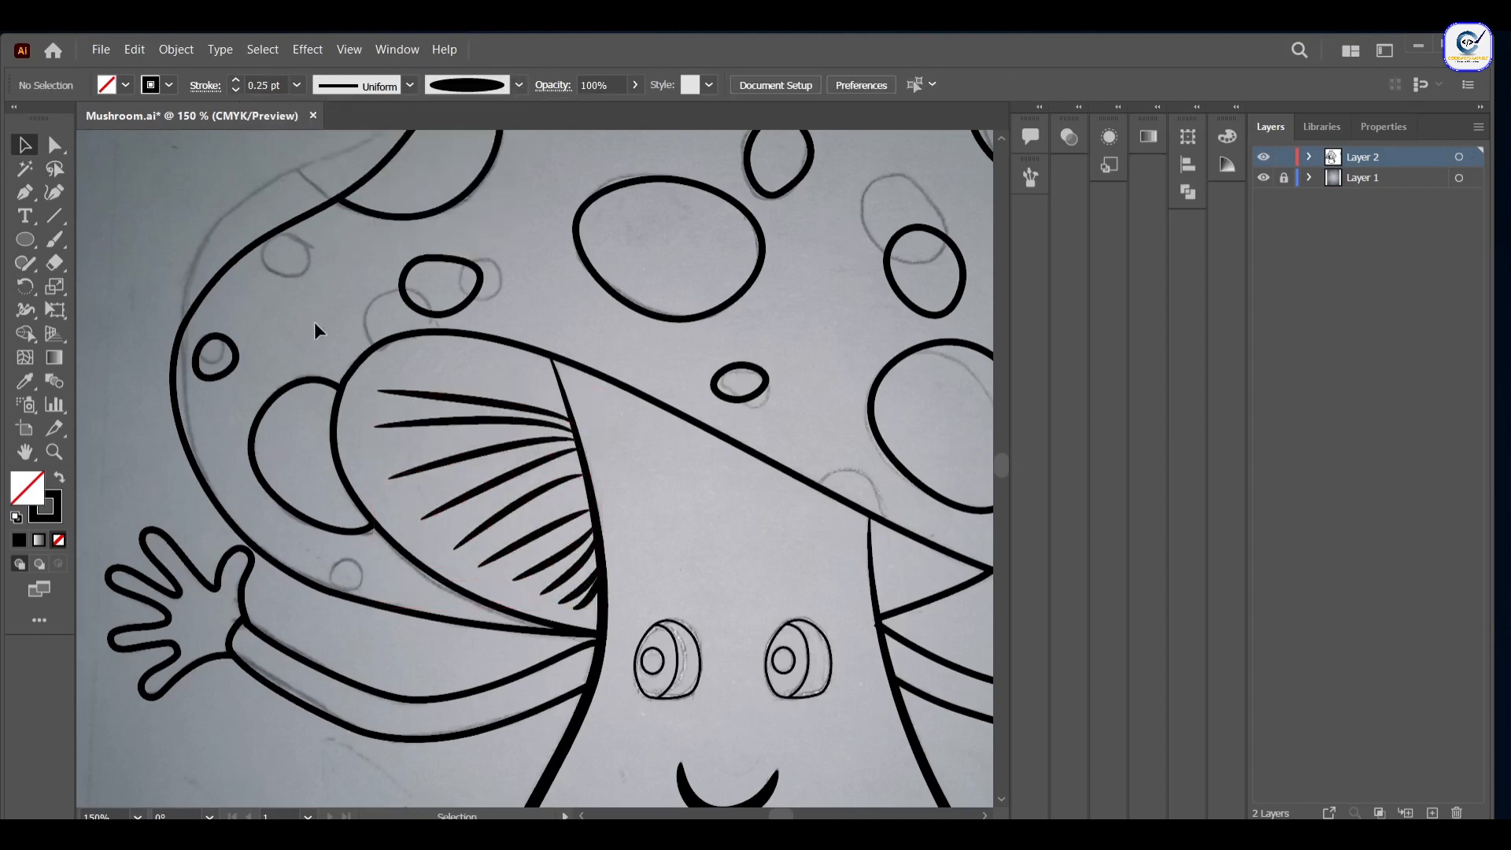
Step: Adjust the gill lines and arrange more of them under the cap's right side beside the stem
scroll(327, 339, down, 2)
scroll(340, 364, up, 2)
click(369, 362)
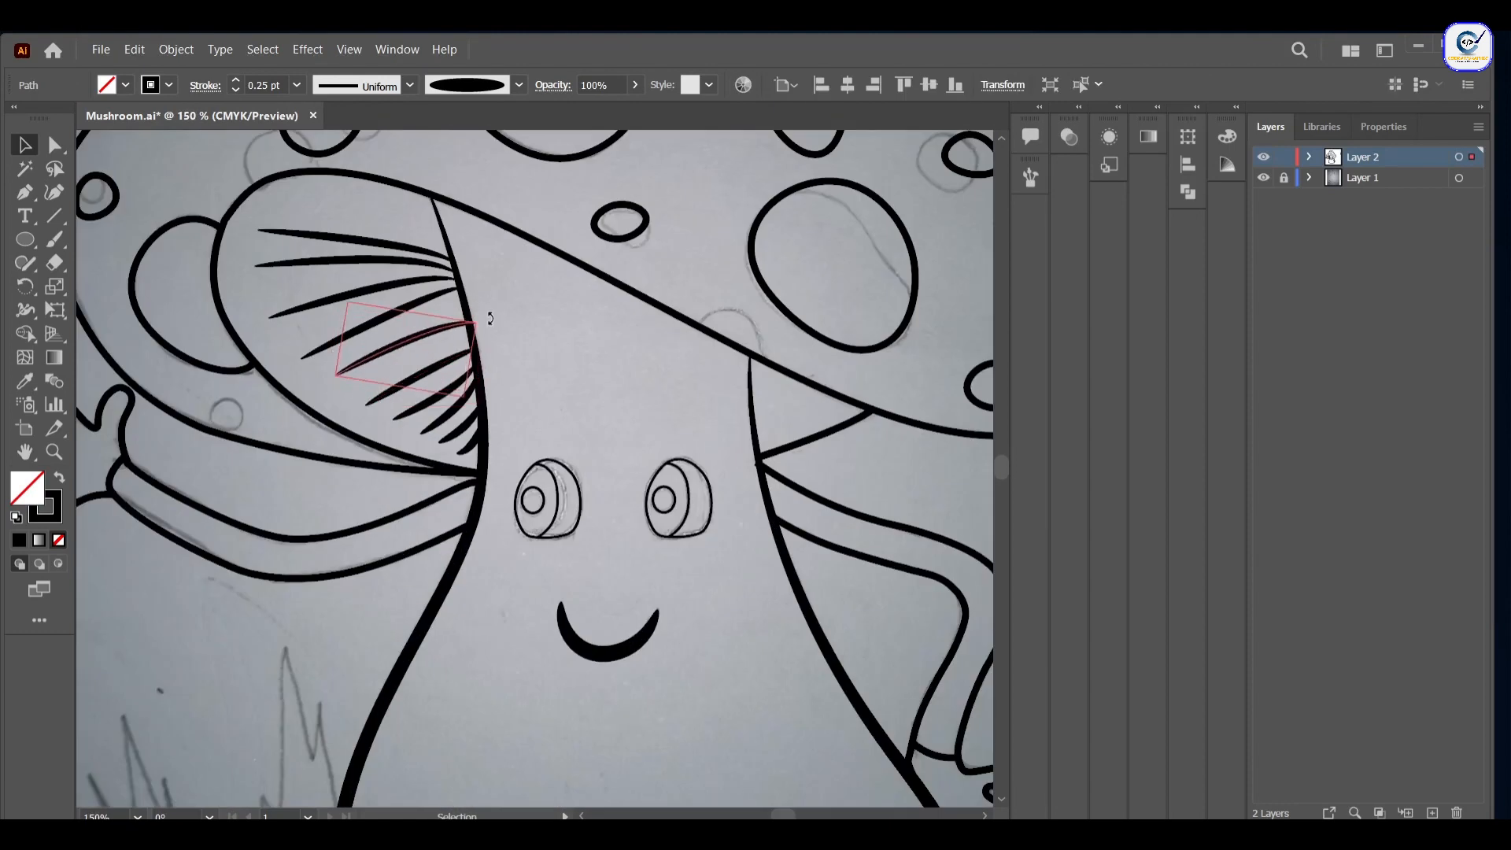
mouse_move(425, 308)
mouse_down()
mouse_move(333, 302)
mouse_move(337, 233)
mouse_up()
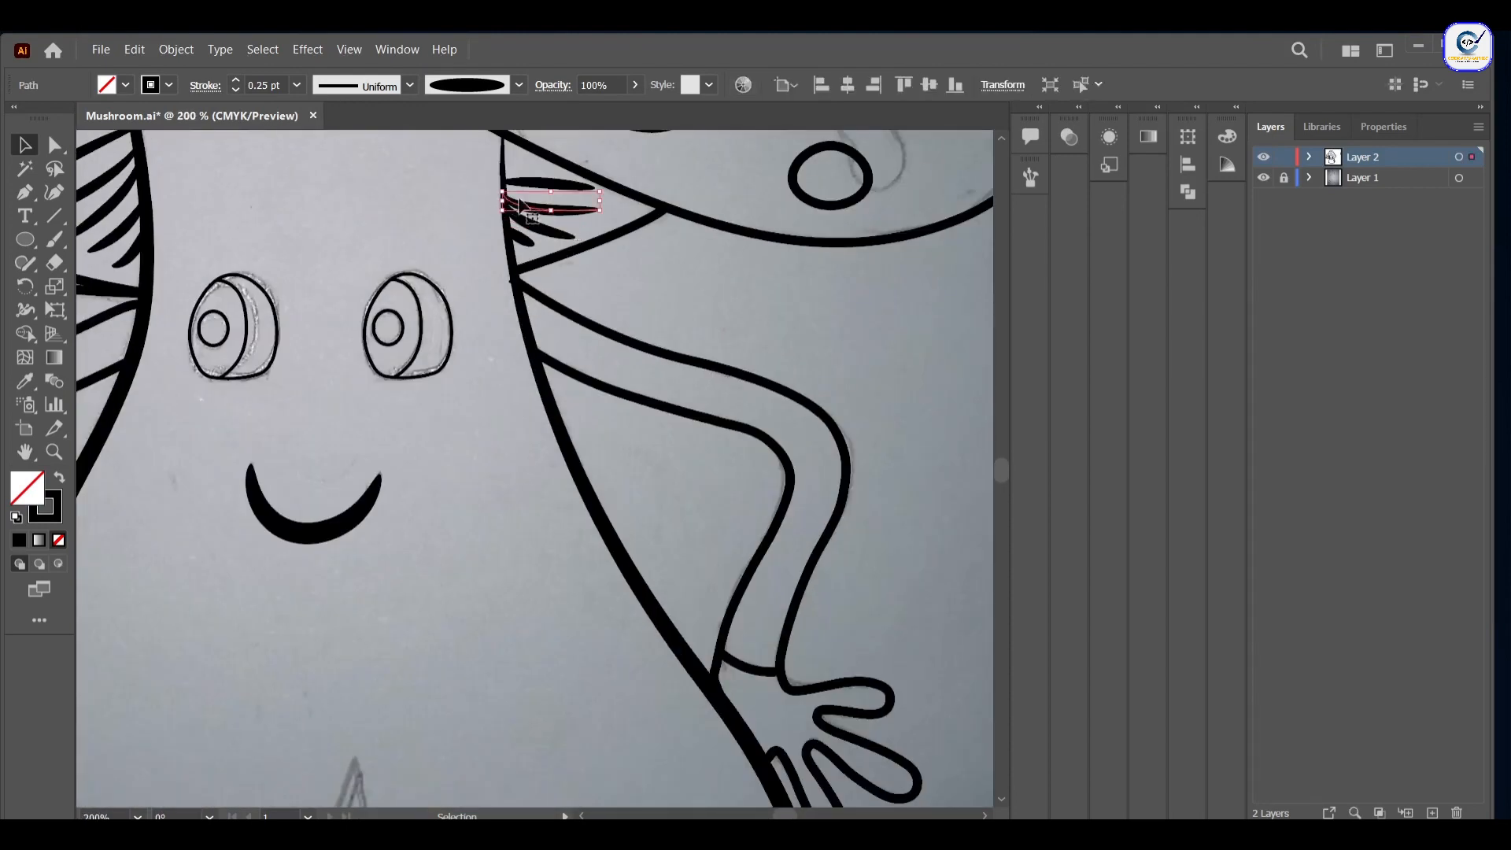
drag(519, 203, 524, 189)
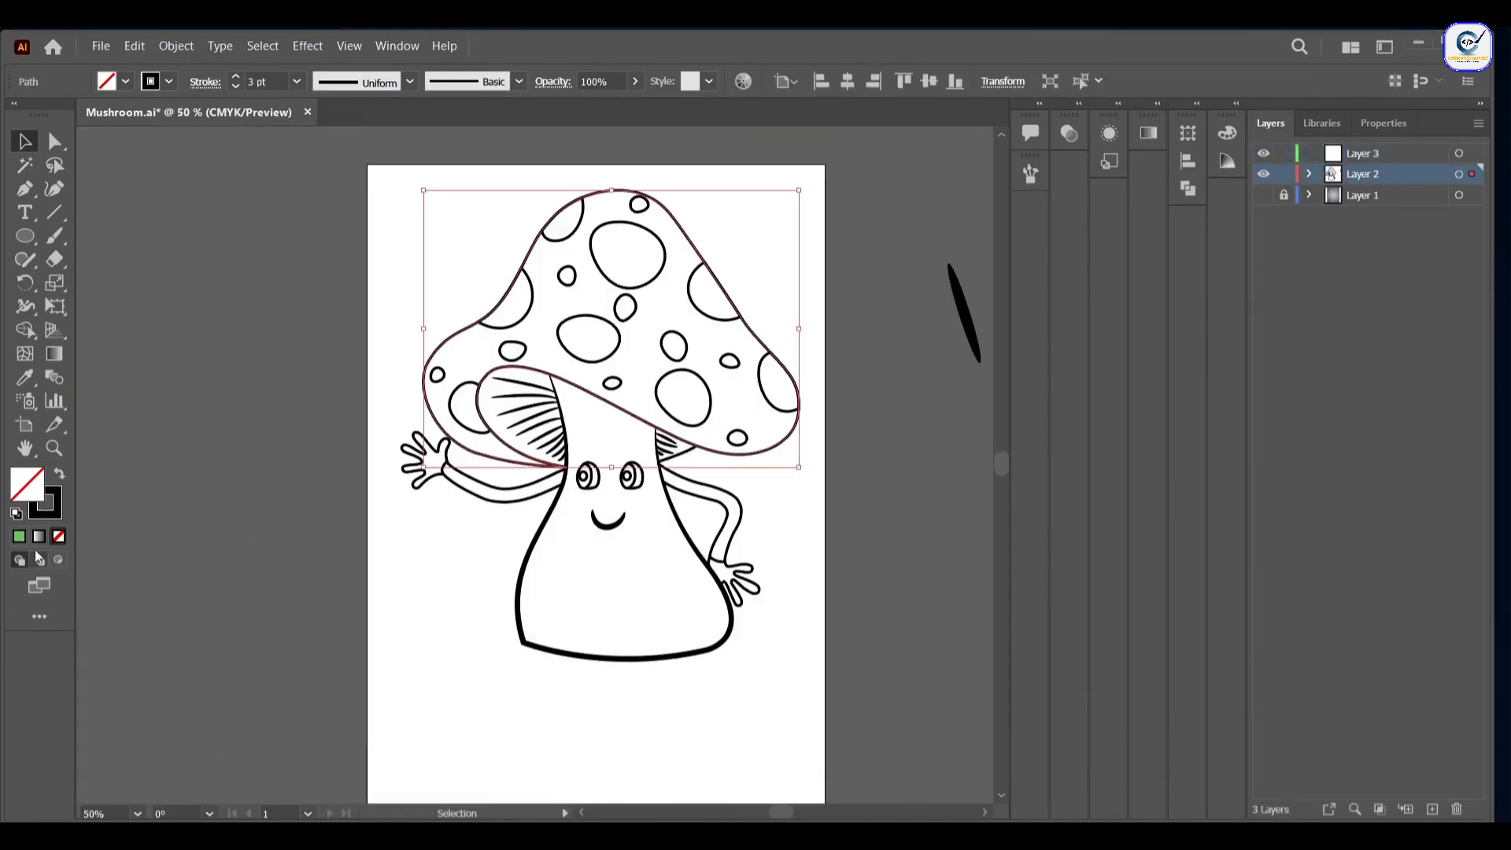
Step: Fill the mushroom cap with red (M 100, Y 98.04) and its top-left edge spot with white and no stroke
click(1236, 131)
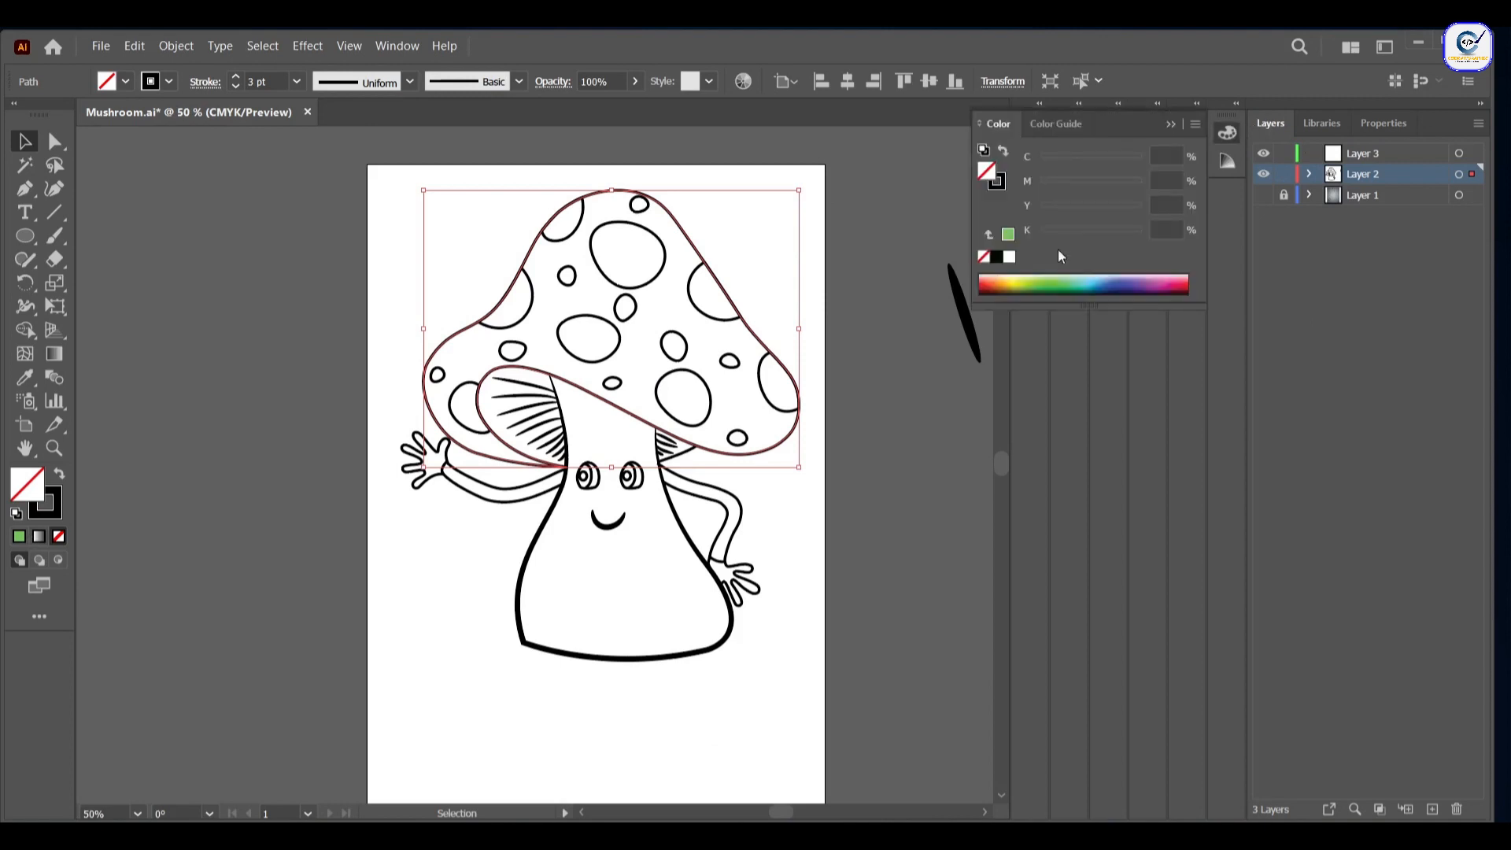
click(990, 279)
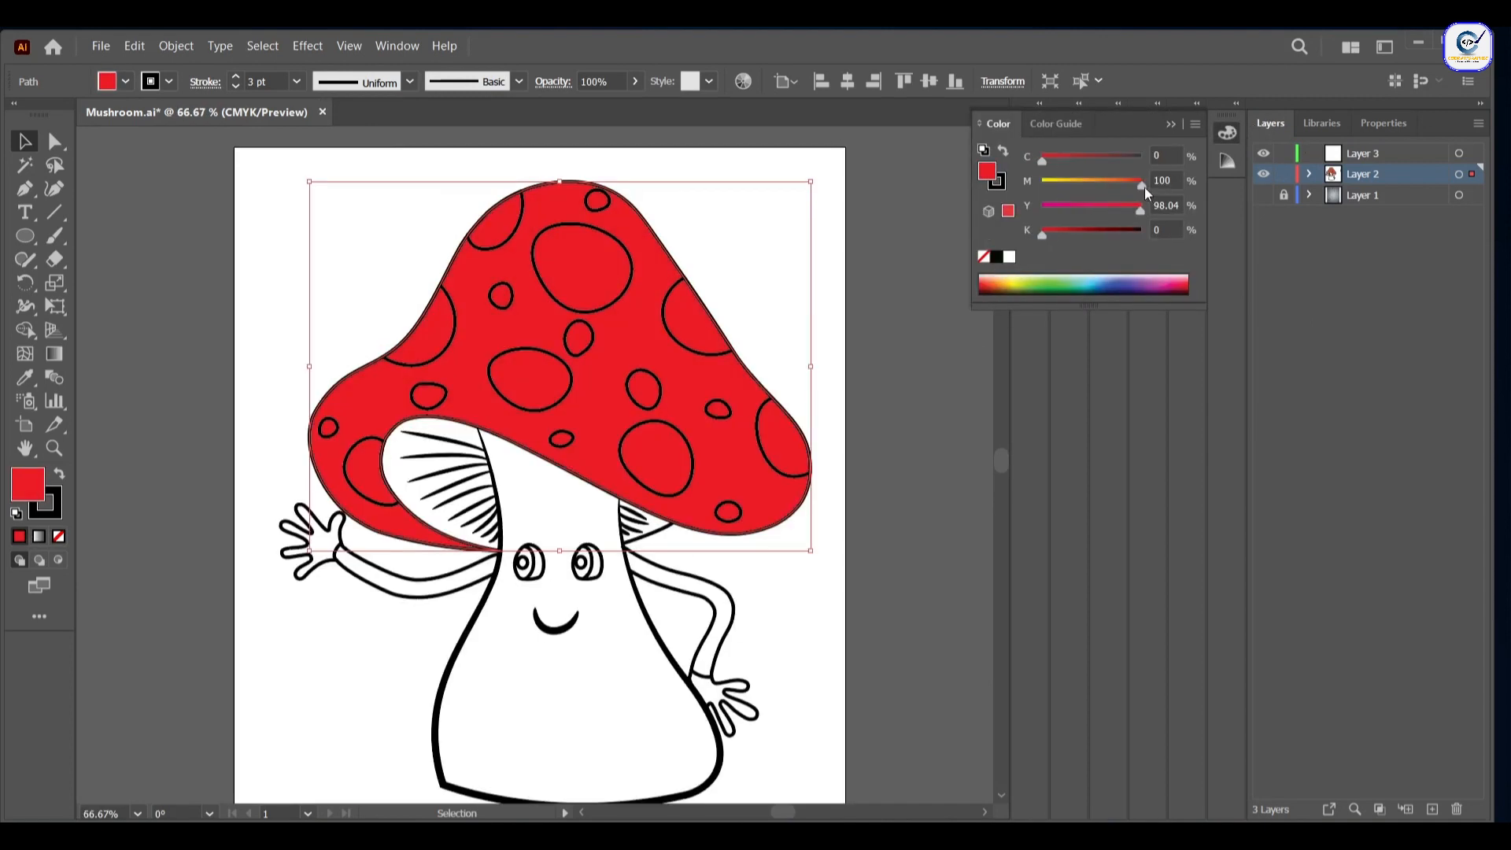
click(512, 236)
click(1008, 255)
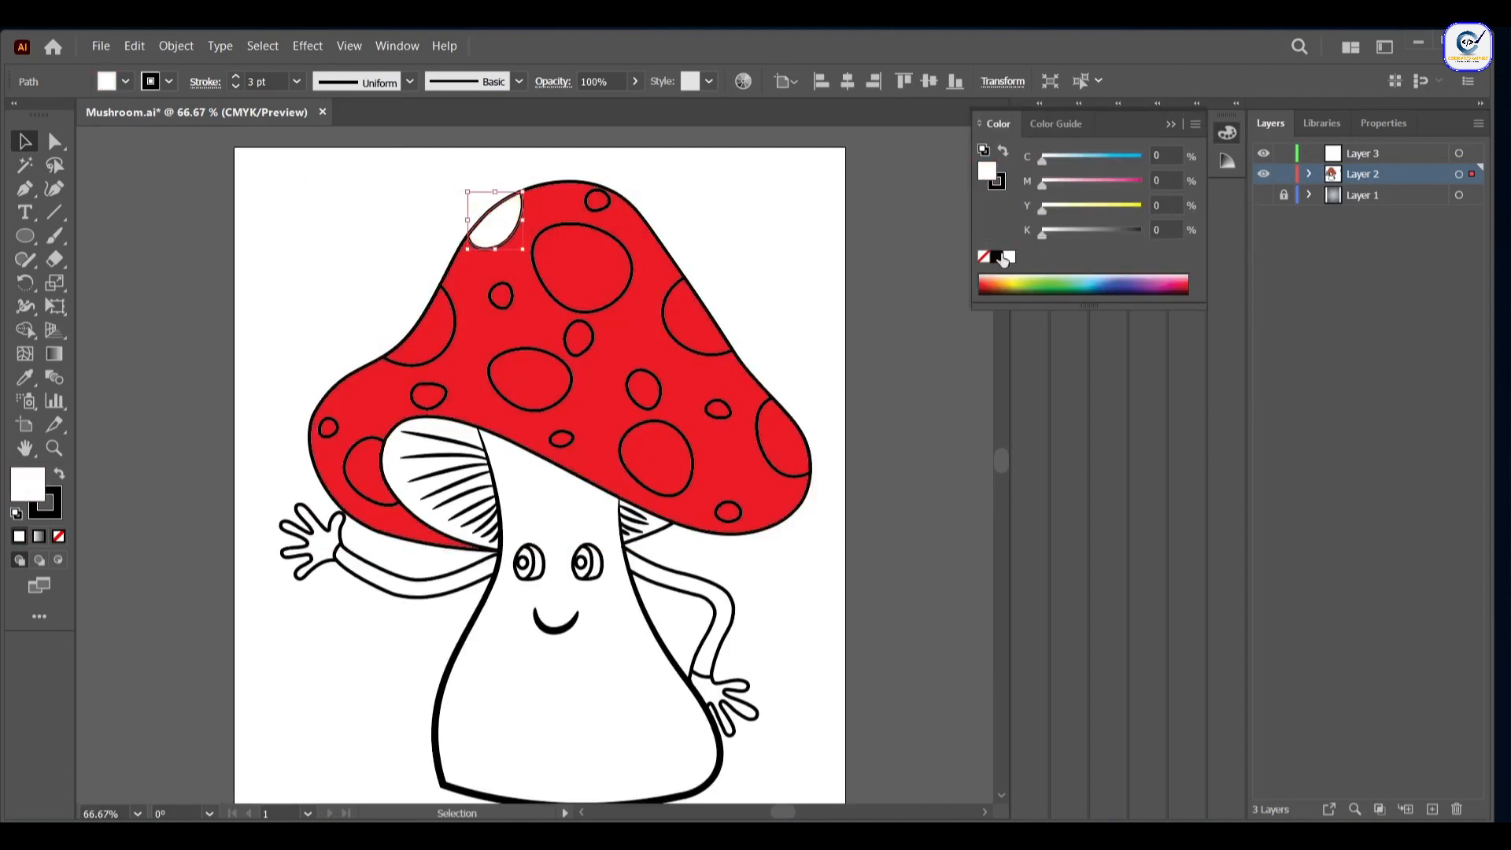
click(47, 512)
click(58, 536)
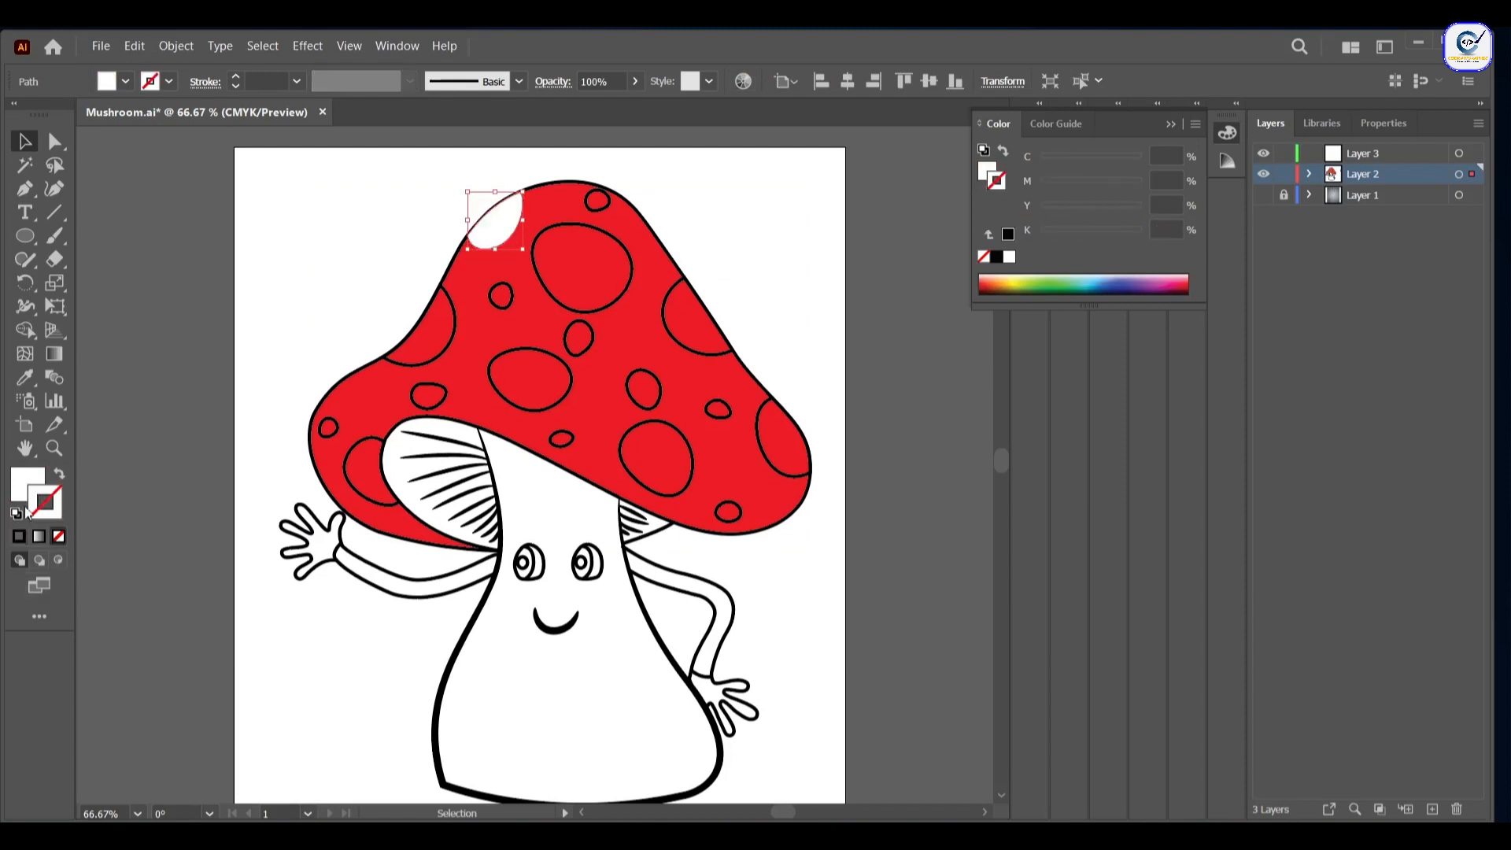
Step: Fill the large spot near the cap's top and the two spots on its right edge with white and no stroke
click(537, 248)
key(shift+x)
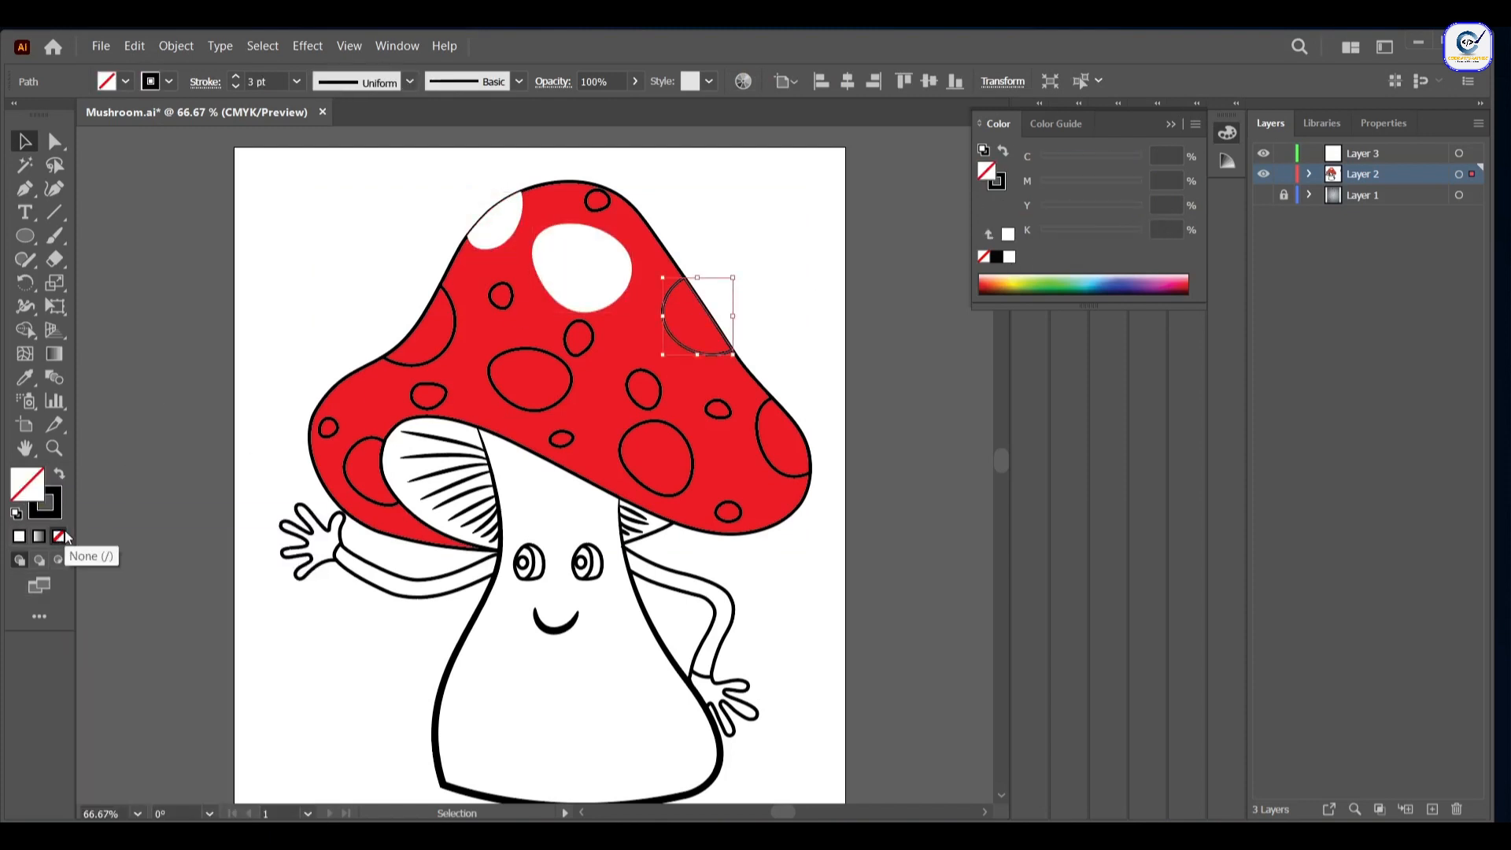
click(59, 474)
click(1009, 256)
click(767, 465)
click(768, 459)
key(shift+x)
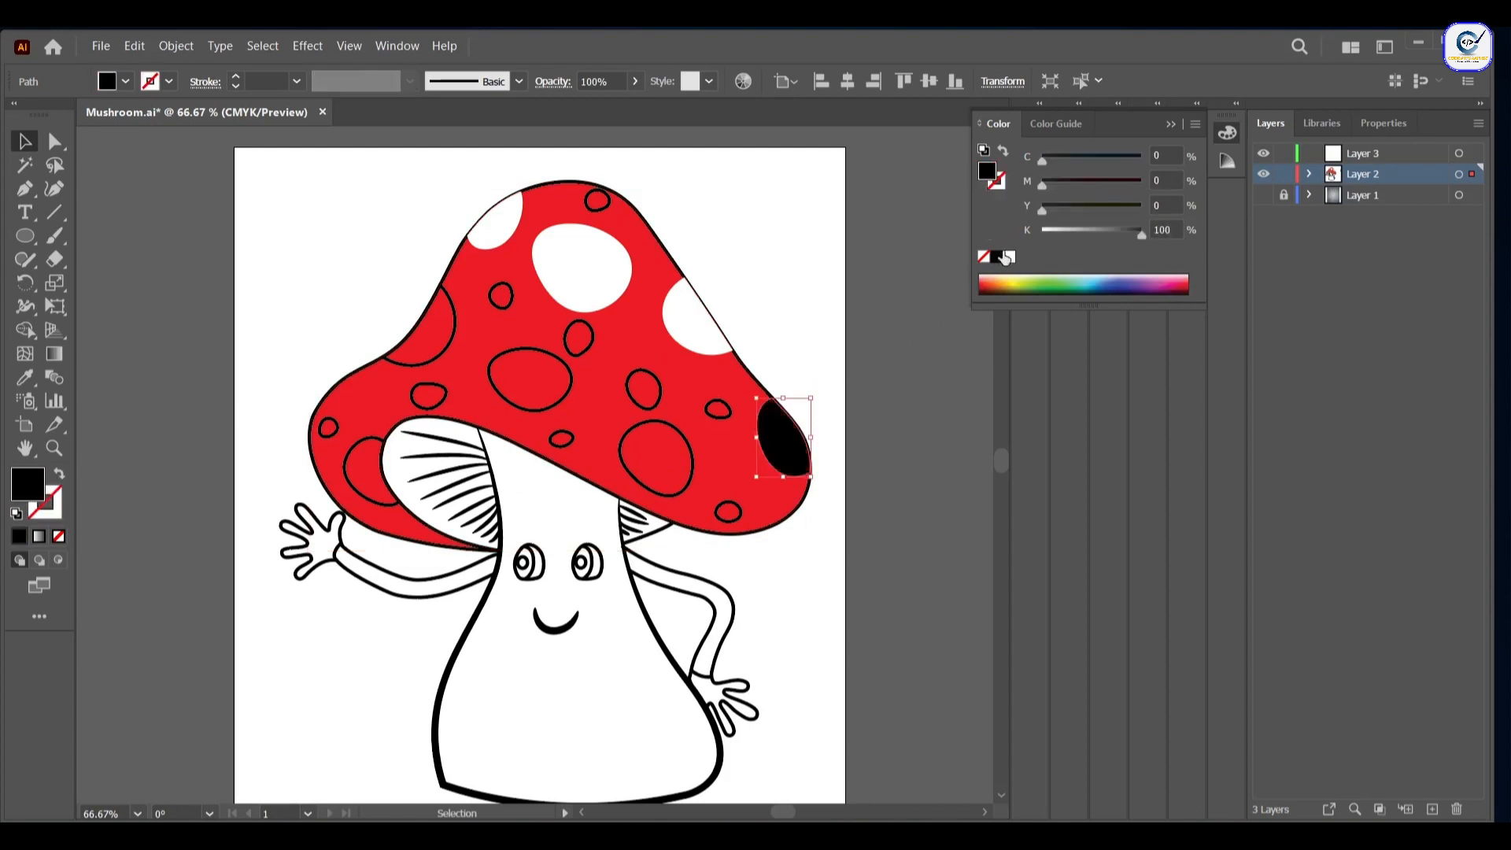
click(1008, 257)
Step: Fill the remaining large cap spots with white and no stroke
click(692, 453)
shift+click(497, 393)
shift+click(444, 352)
shift+click(352, 483)
key(shift+x)
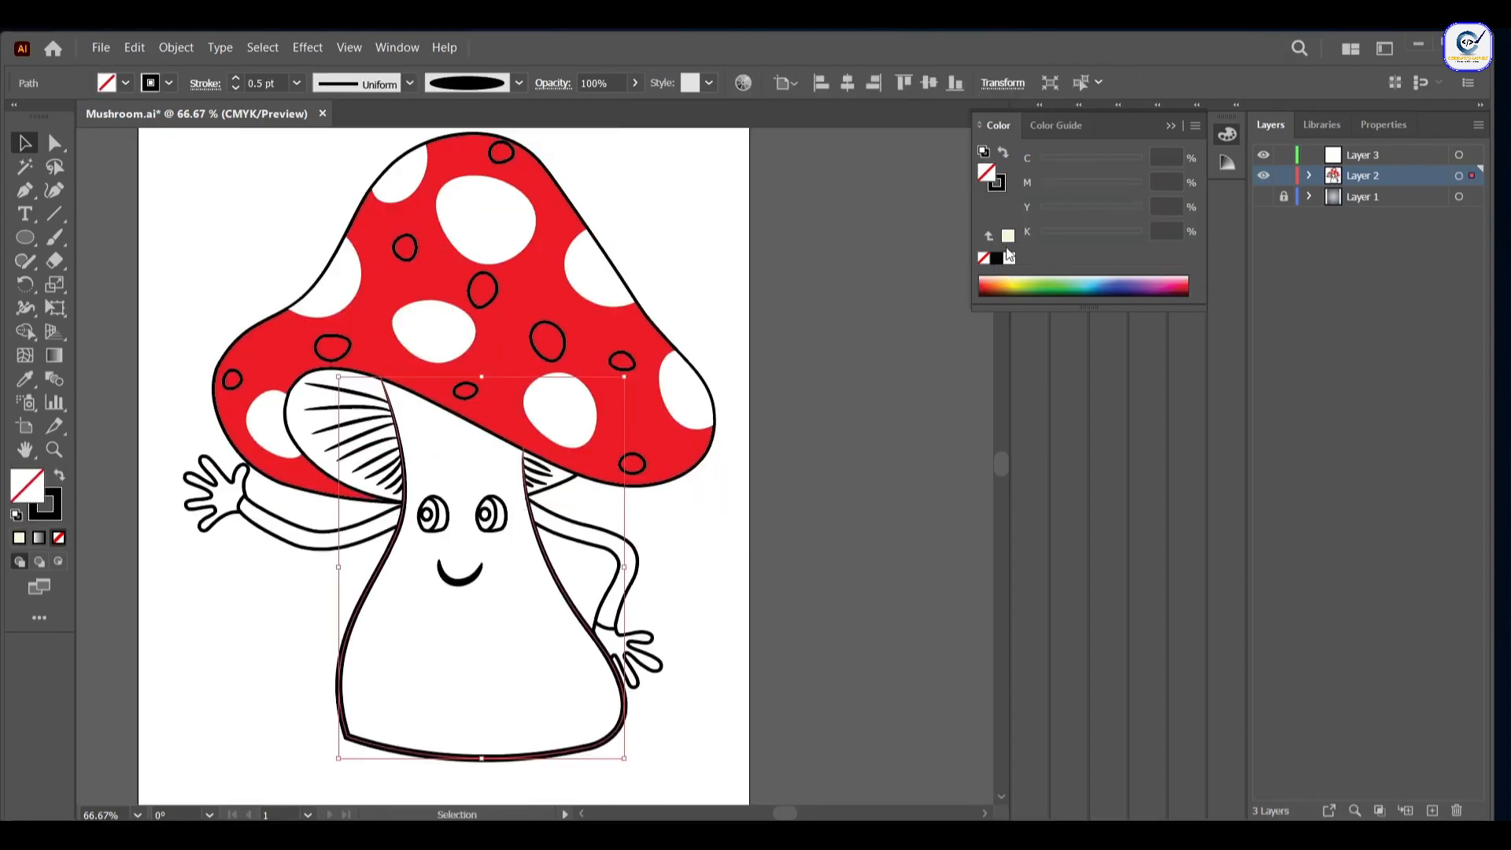
Step: Fill the stem with pale cream and copy its fill to the gill areas on both sides
click(1007, 236)
click(362, 429)
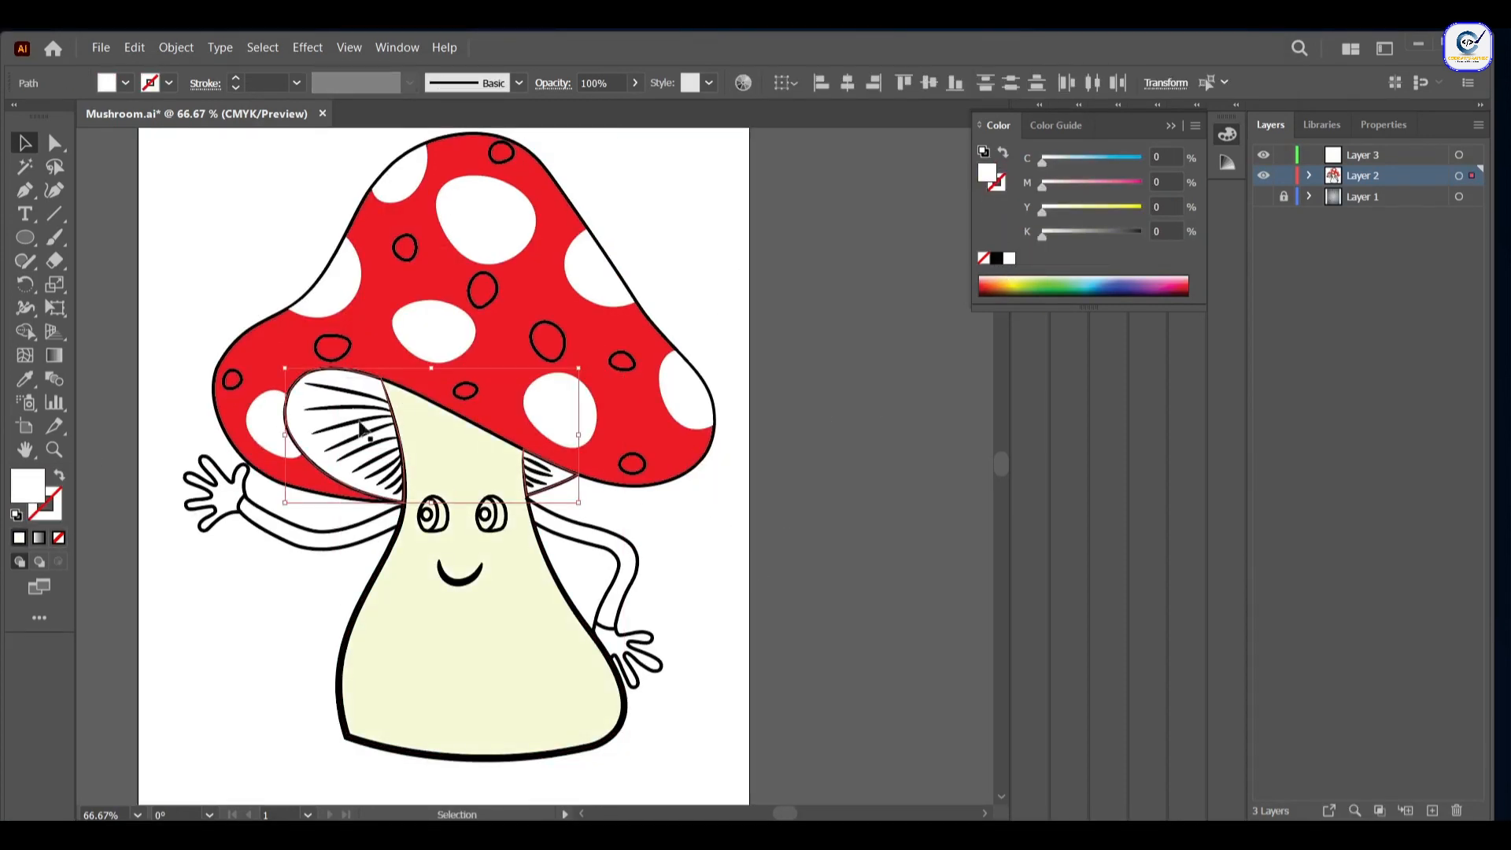
click(29, 378)
click(405, 644)
Step: Adjust the yellow amount of the gill areas and set the stem fill's yellow to 50%
drag(1059, 214, 1083, 214)
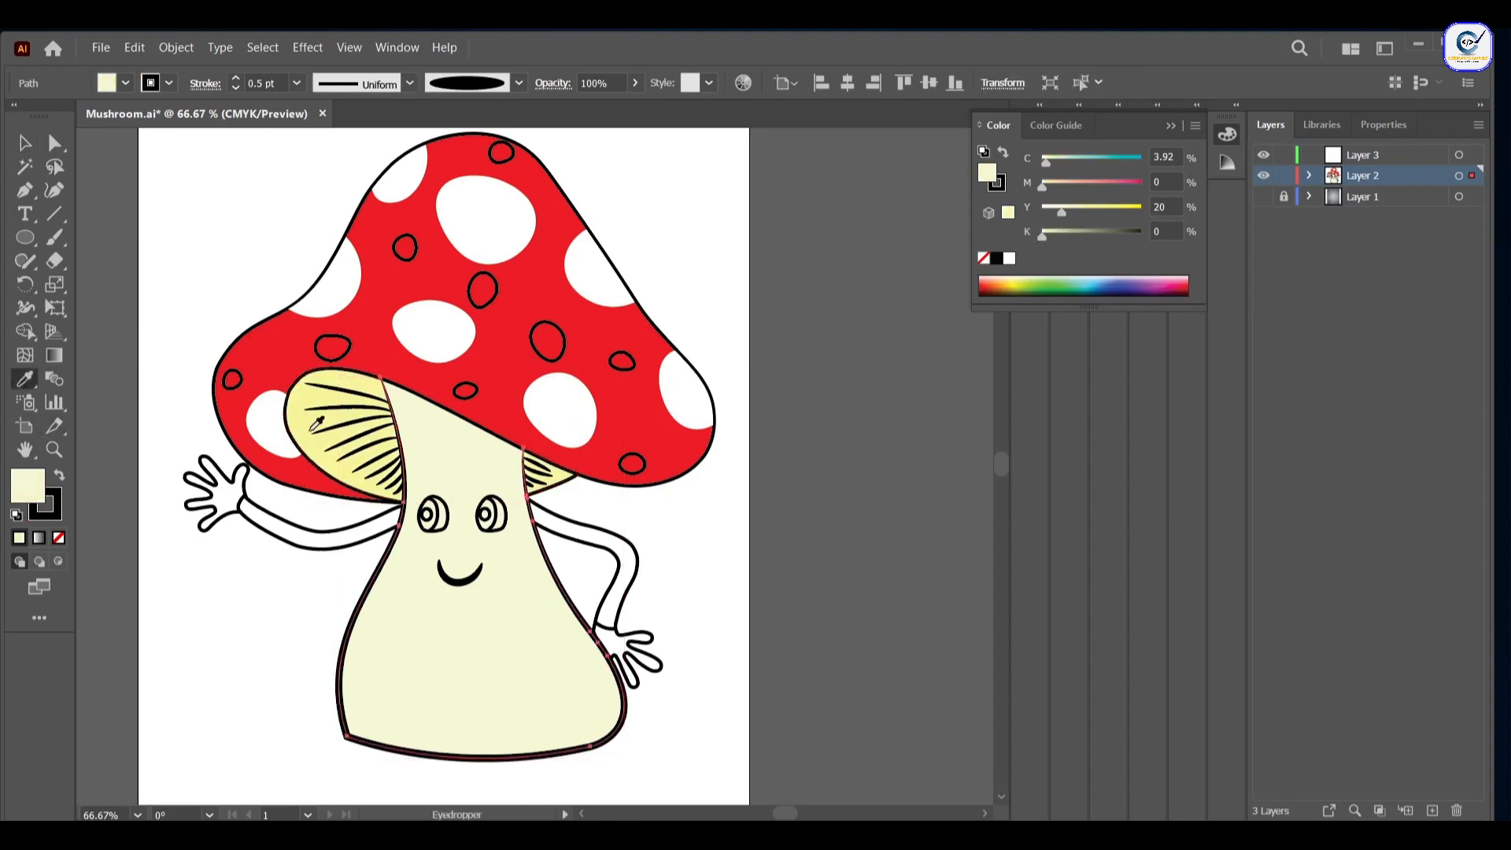
drag(1060, 213, 1091, 214)
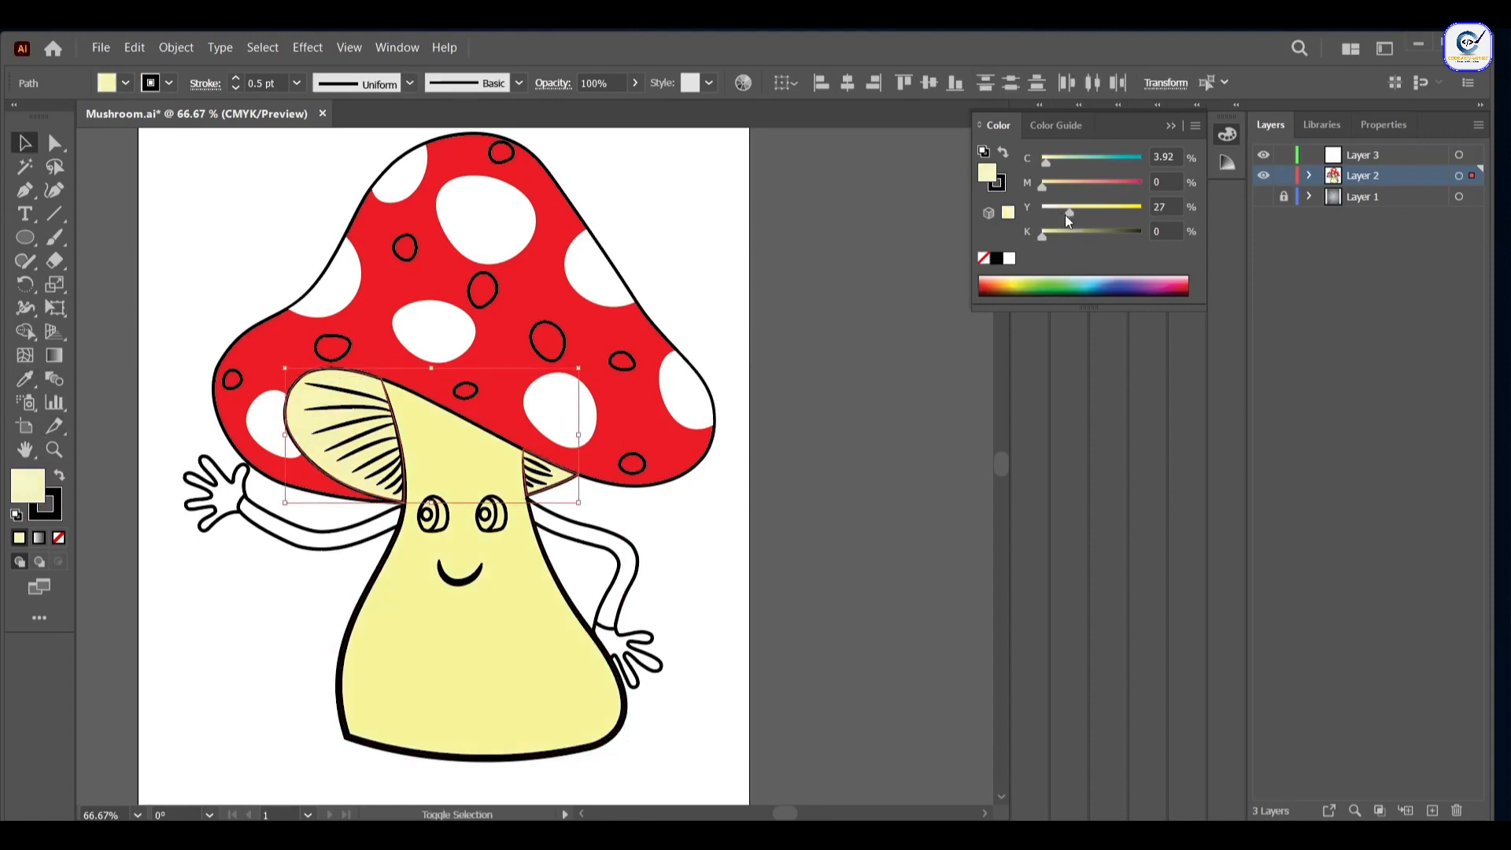
click(776, 513)
Step: Fill both arms with golden yellow (M 12.55, Y 100) and the hands with pale yellow
click(614, 581)
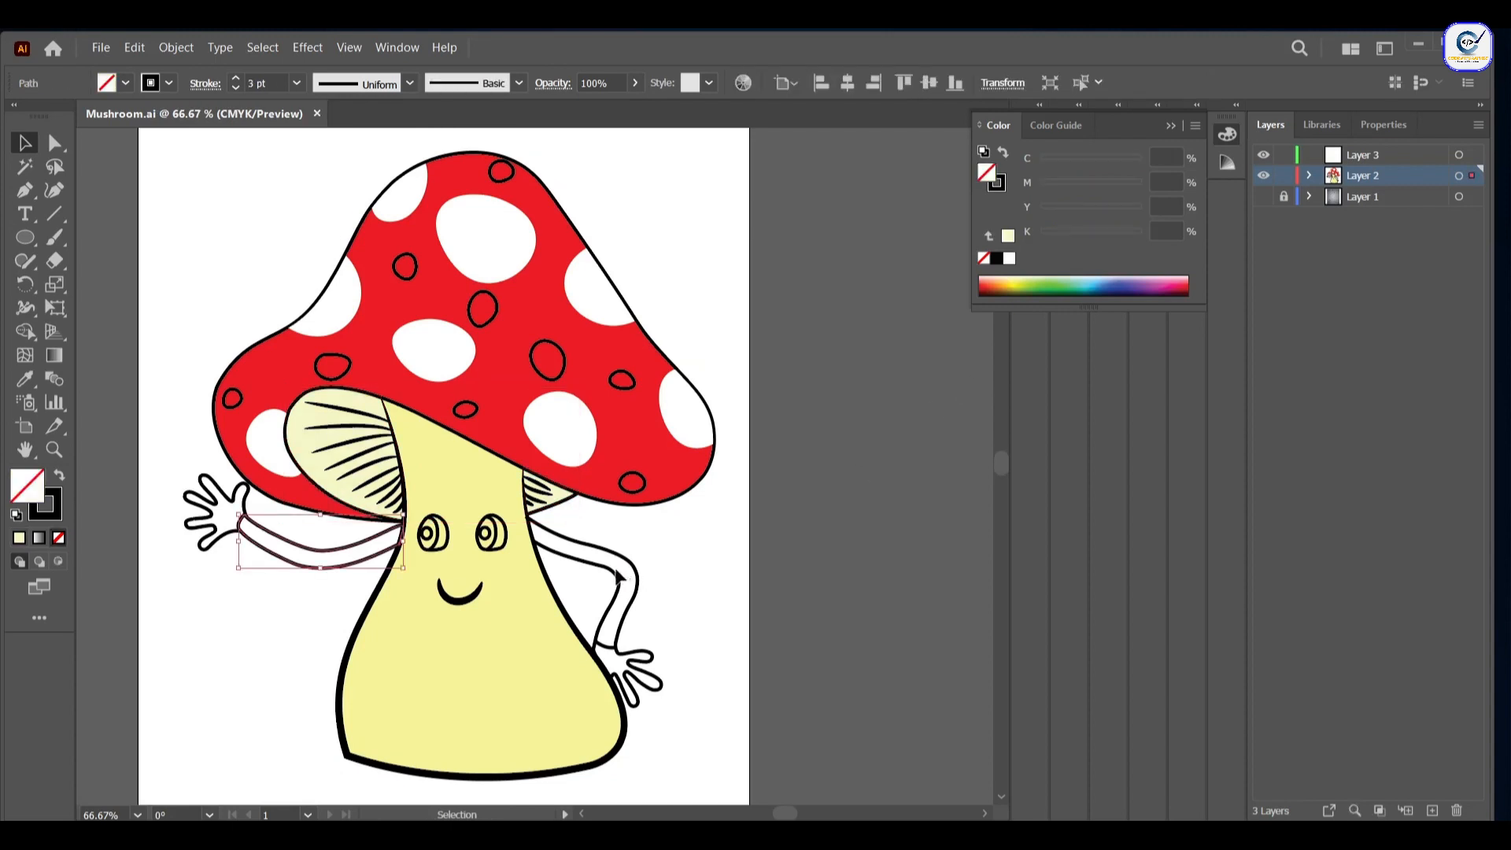
click(1017, 279)
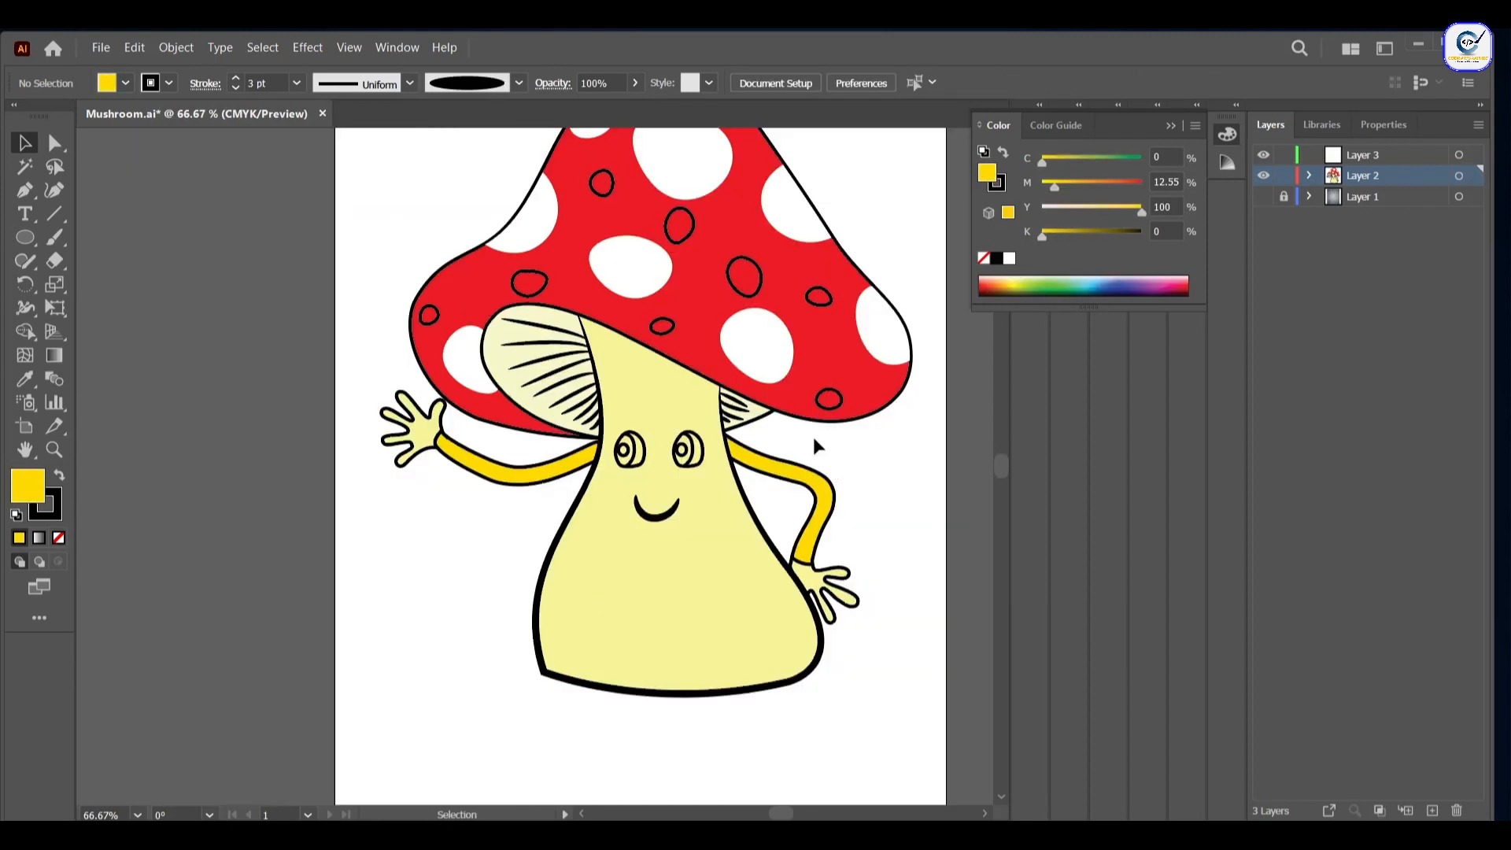
Step: Fill all the small cap spots with the stem's pale yellow by sampling its colour
scroll(668, 427, up, 2)
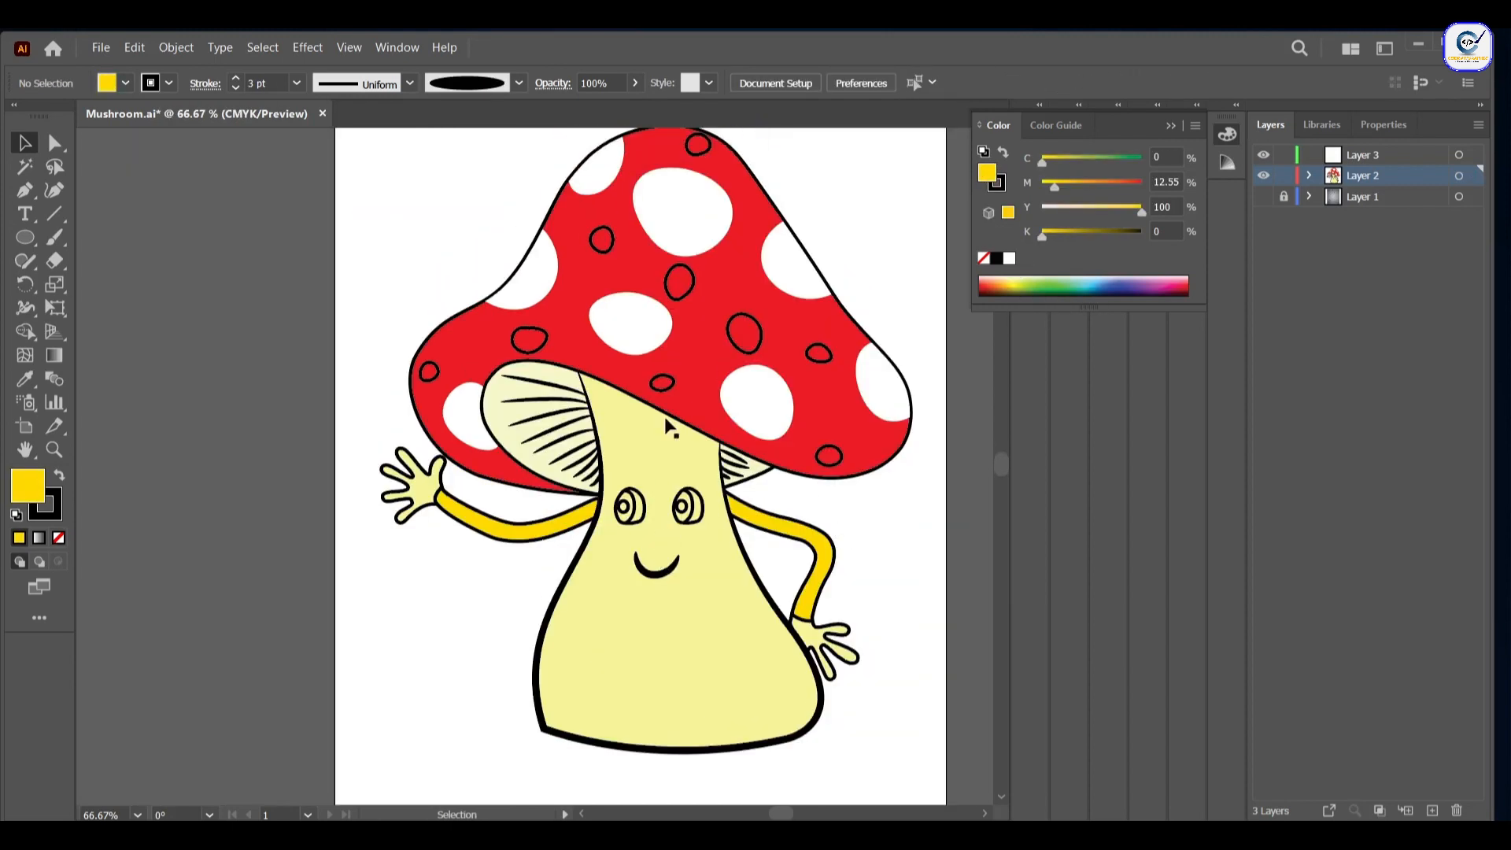
scroll(667, 428, up, 1)
click(611, 268)
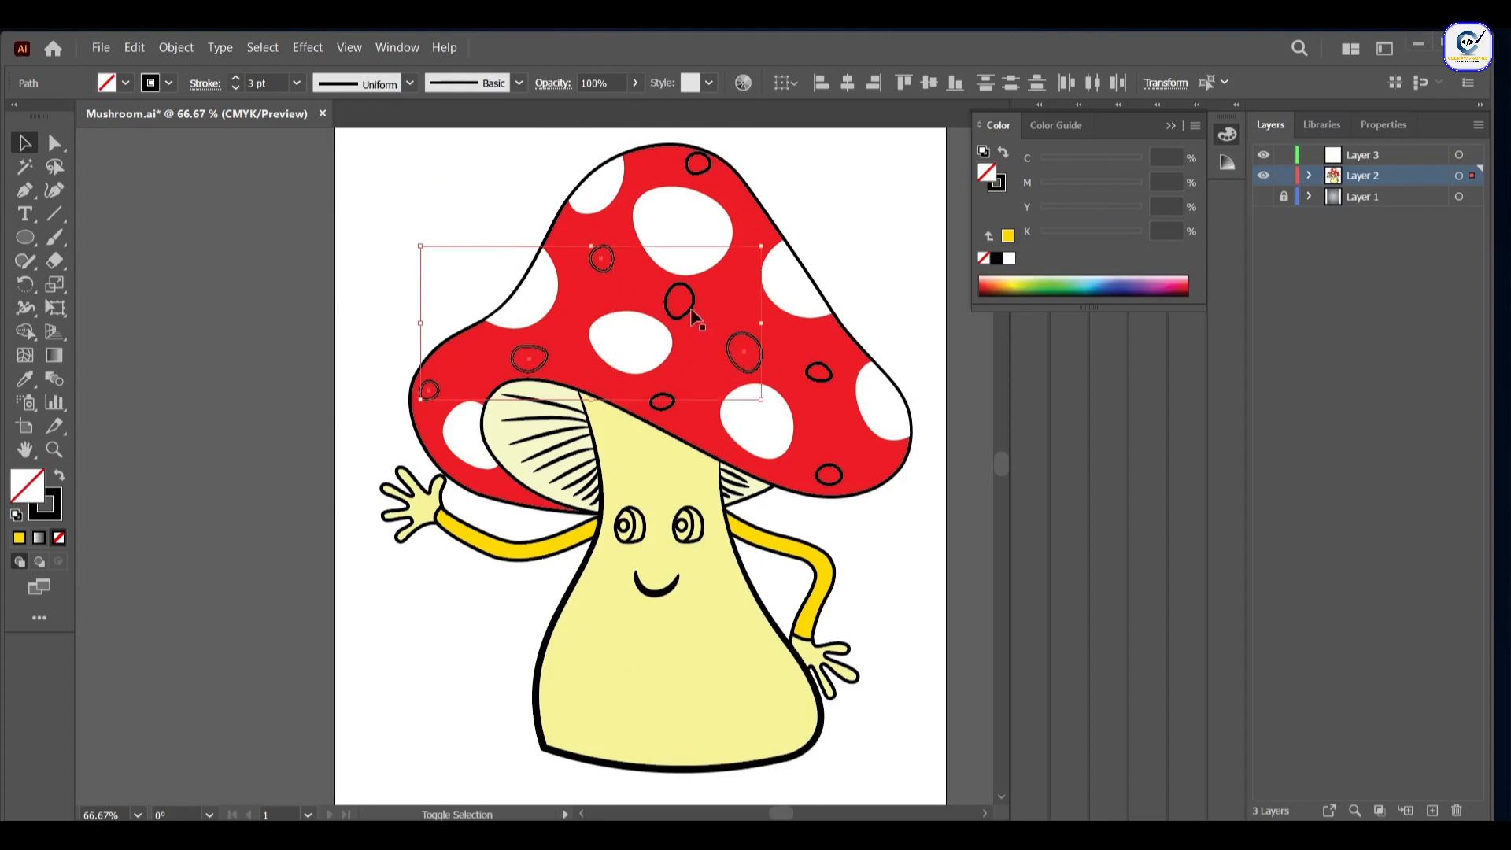
shift+click(662, 402)
shift+click(828, 473)
shift+click(818, 371)
shift+click(697, 163)
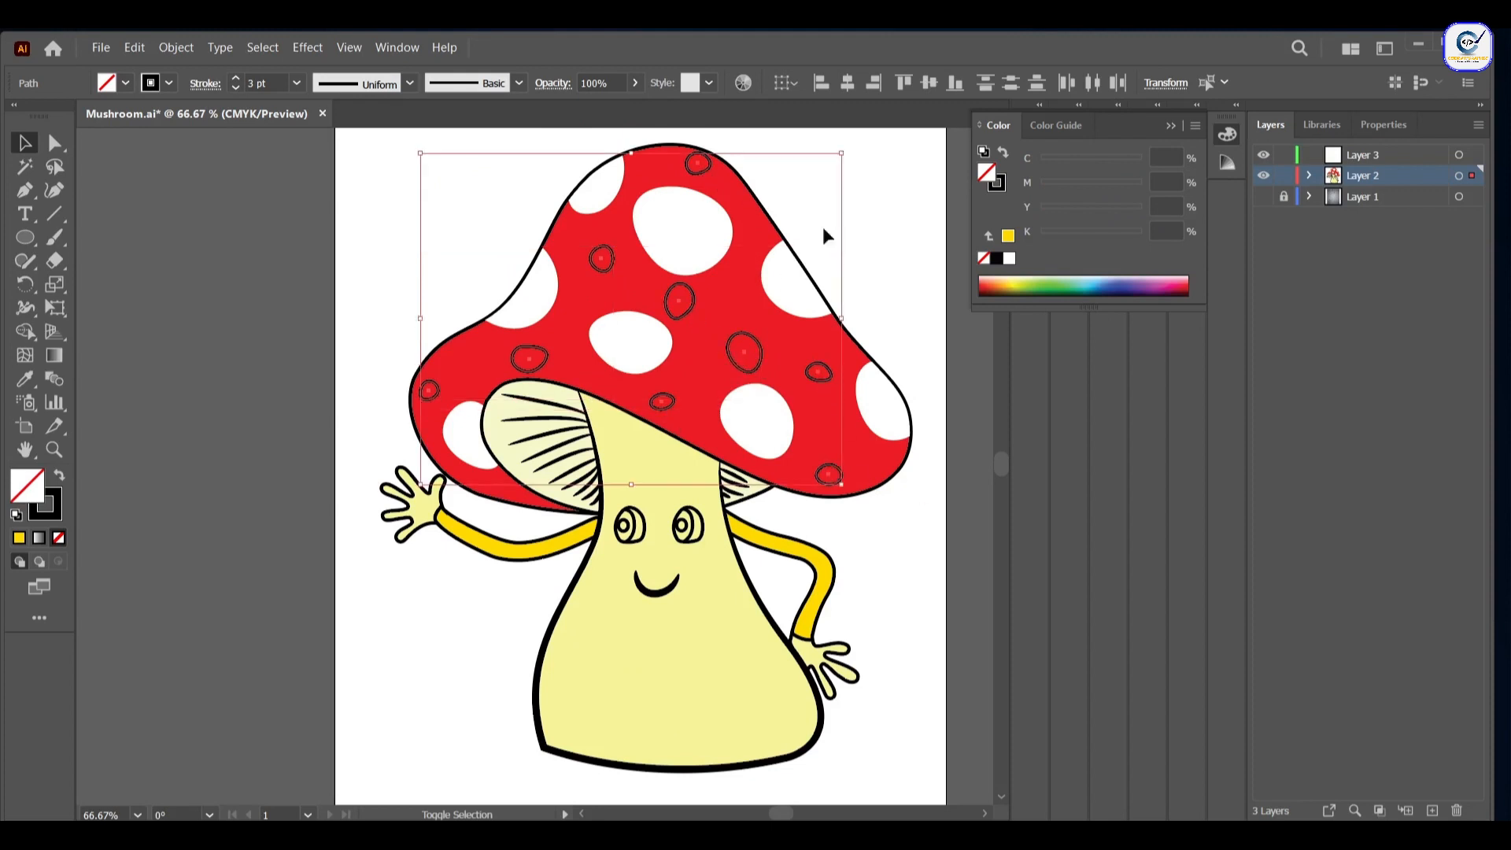
click(25, 378)
click(542, 466)
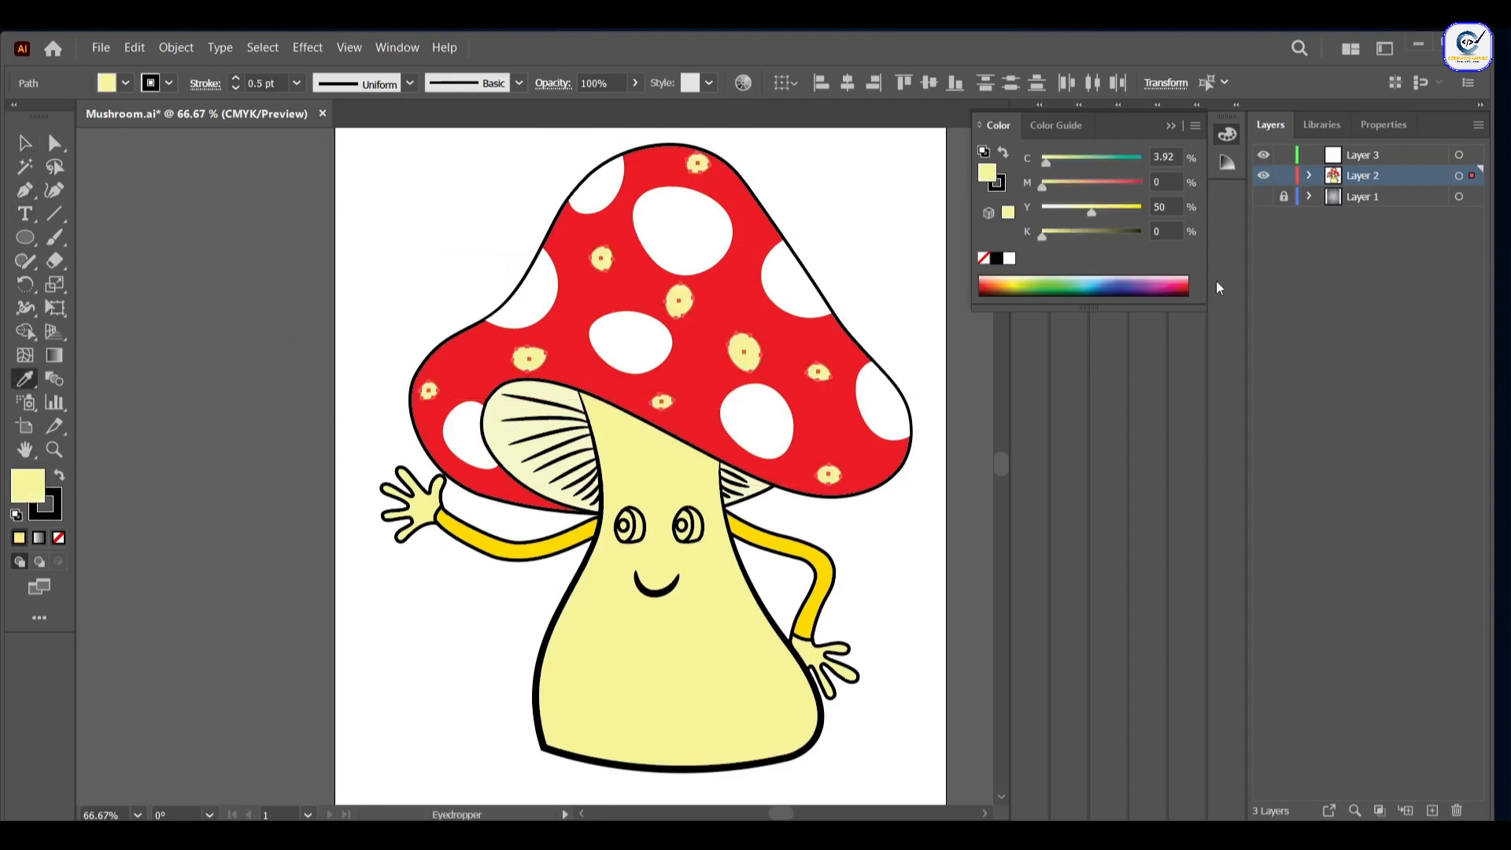
click(304, 397)
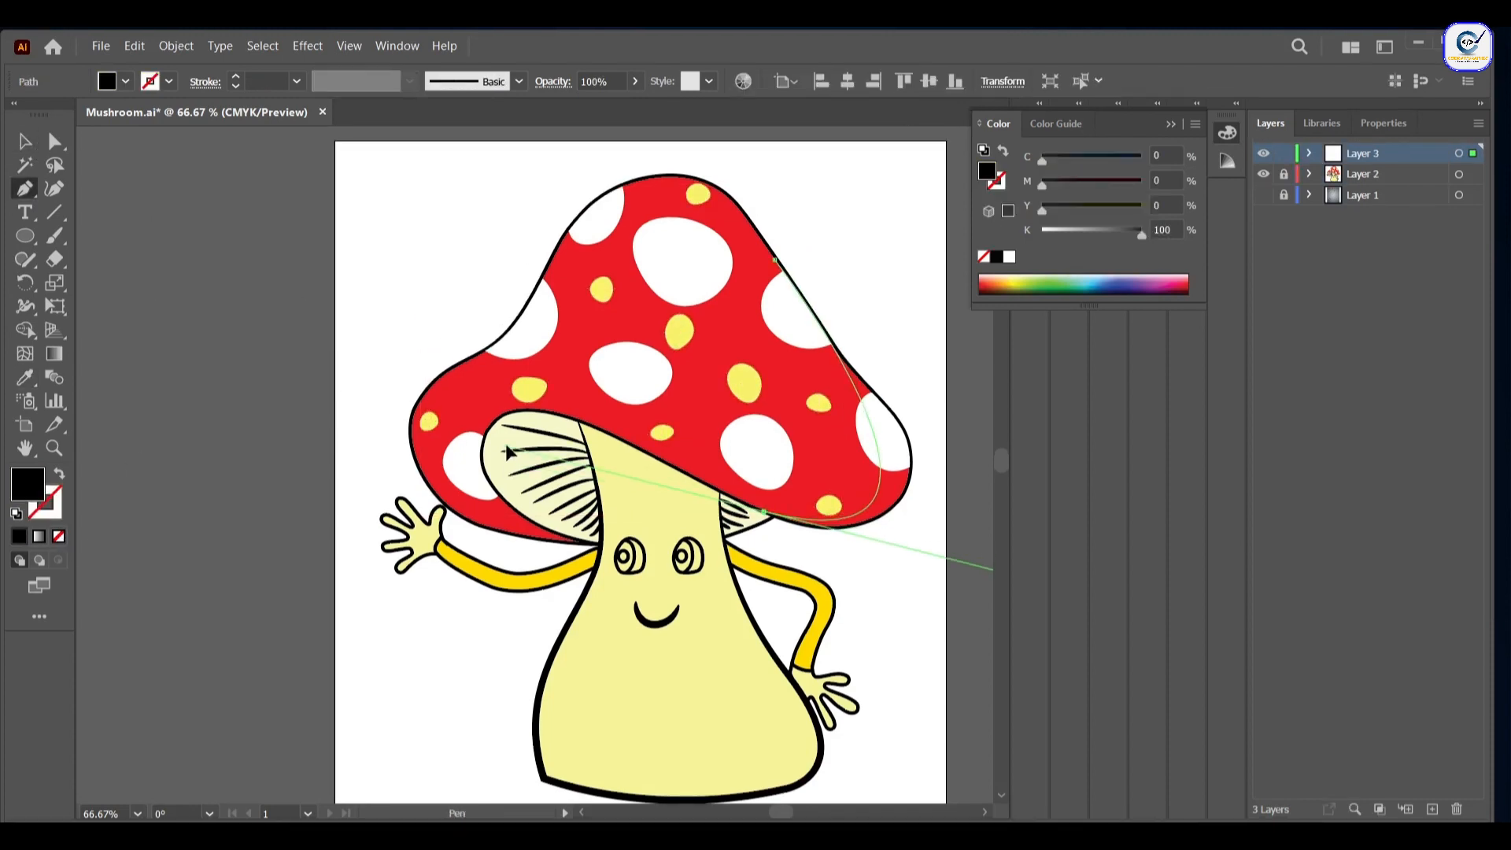
Step: Draw the inner curve and the lower-right outer edge of a shadow shape on the cap's right side on Layer 3
drag(508, 448, 507, 449)
click(763, 511)
scroll(827, 512, up, 2)
click(738, 533)
drag(849, 549, 879, 545)
drag(933, 538, 645, 570)
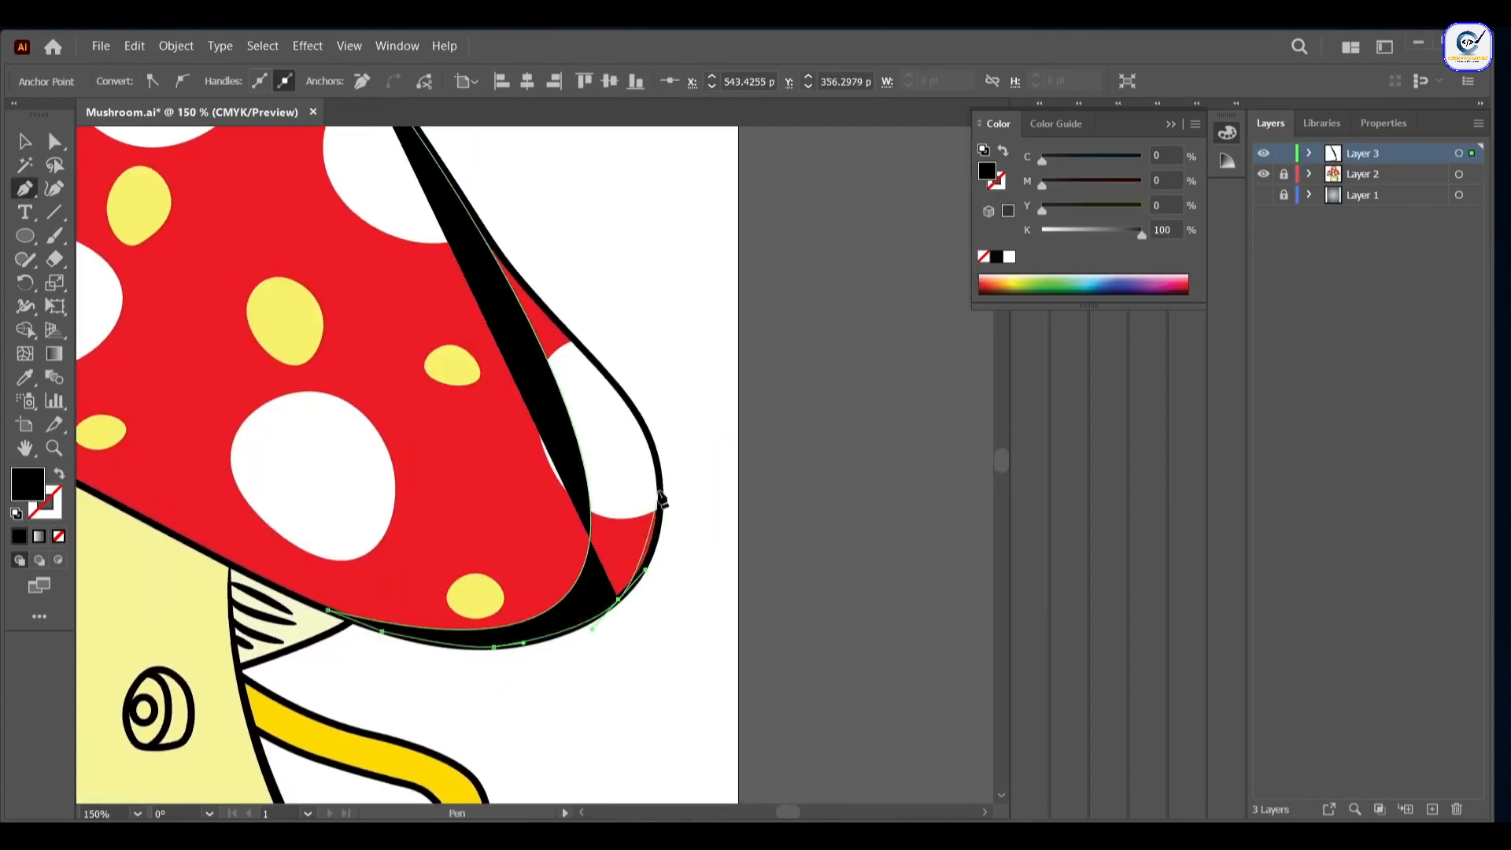
click(653, 548)
click(661, 502)
click(654, 445)
drag(616, 385, 598, 369)
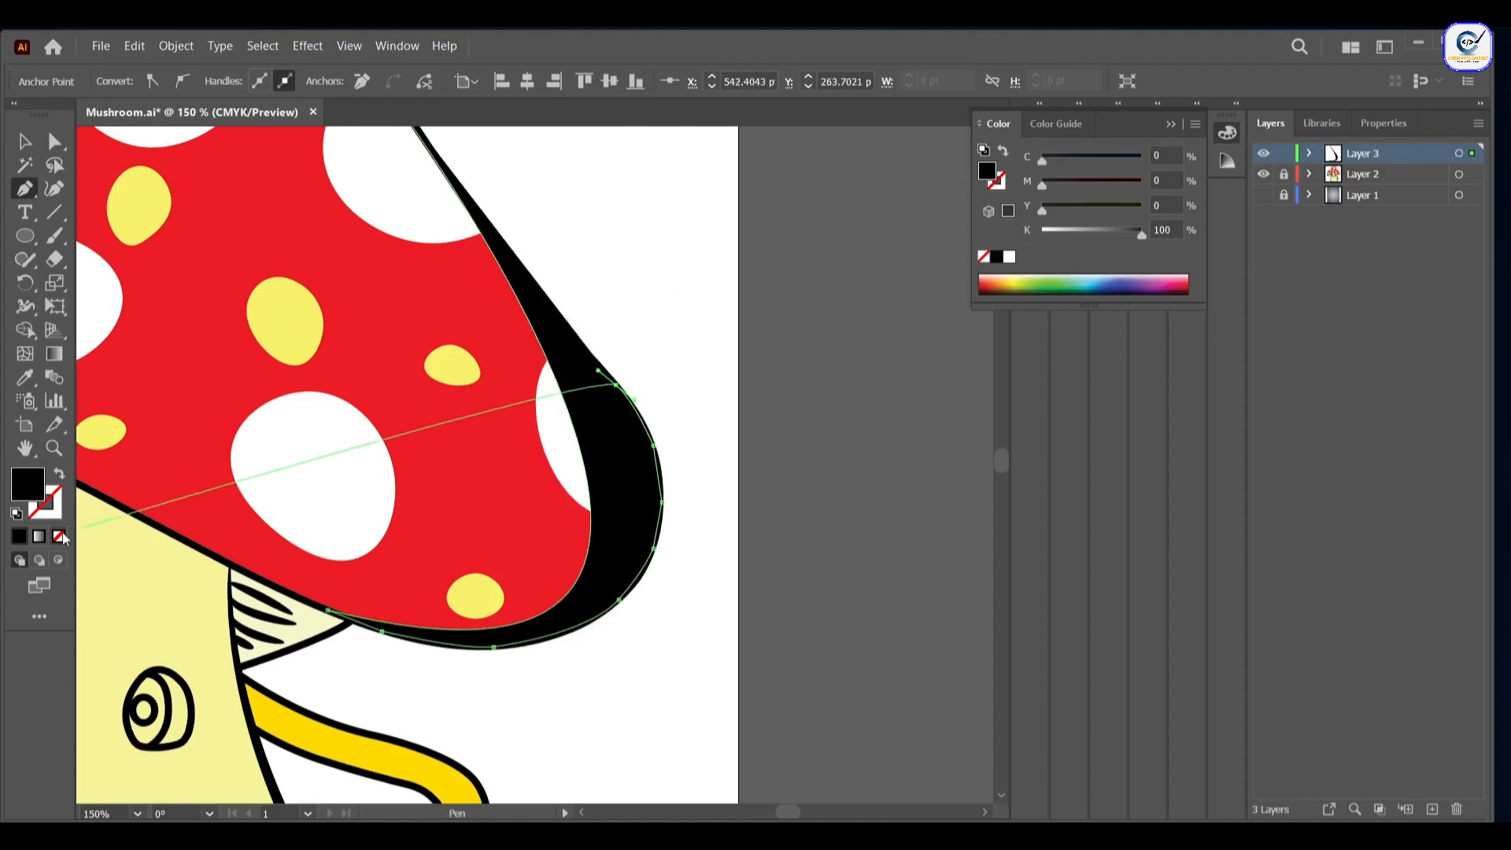
Step: Hide the shadow shape's fill and continue its outline up along the cap's upper-right edge
click(63, 537)
click(543, 303)
click(492, 243)
scroll(475, 237, up, 3)
click(466, 256)
scroll(457, 248, up, 4)
click(392, 222)
click(353, 175)
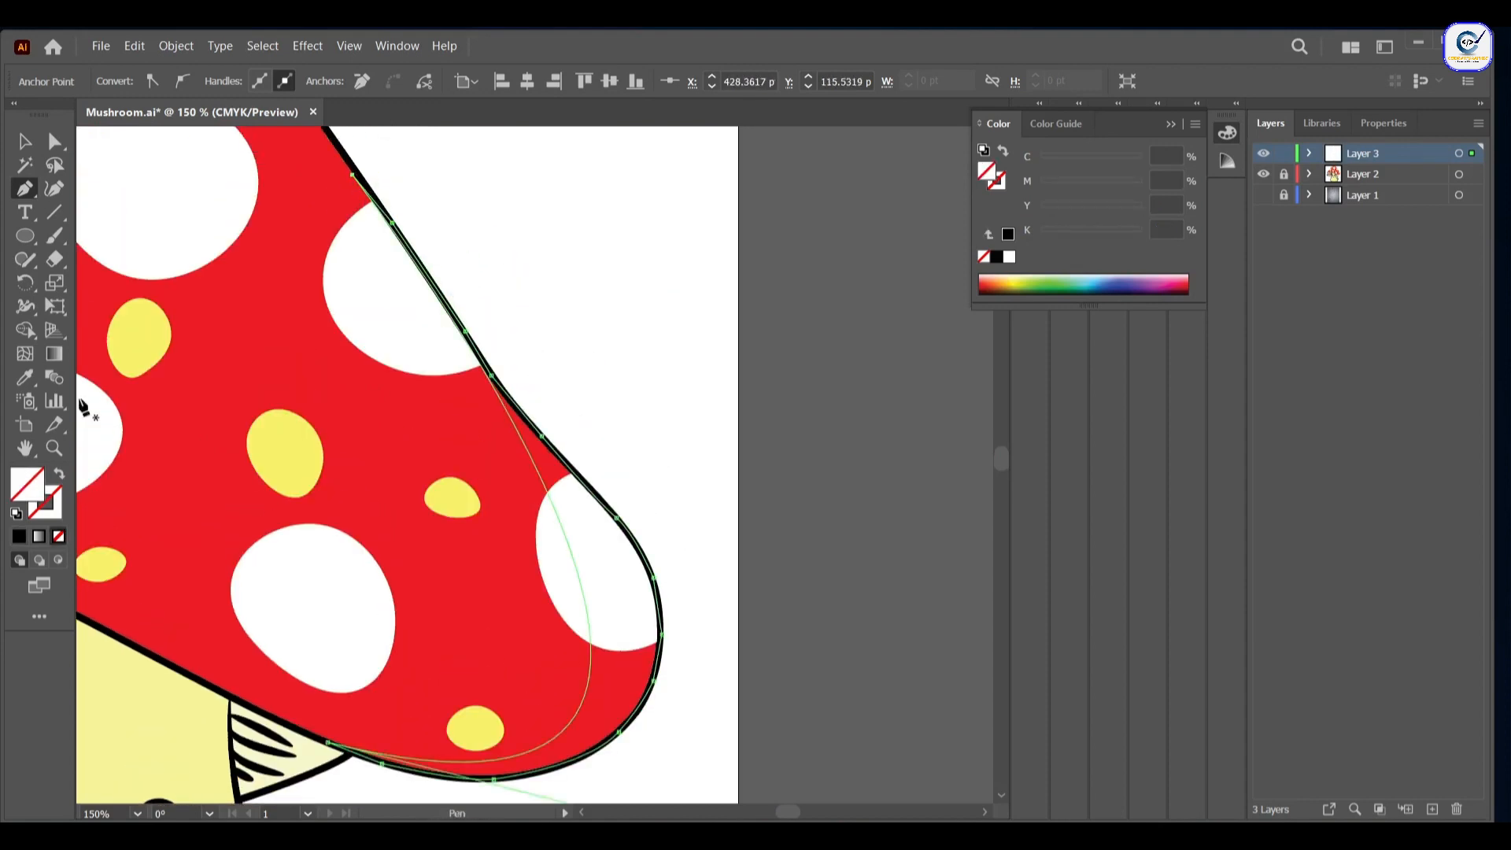
Step: Give the cap's right shadow shape a black fill, Multiply blending and 10% opacity
click(19, 536)
scroll(912, 146, down, 1)
click(1171, 125)
click(1076, 136)
click(874, 155)
click(860, 226)
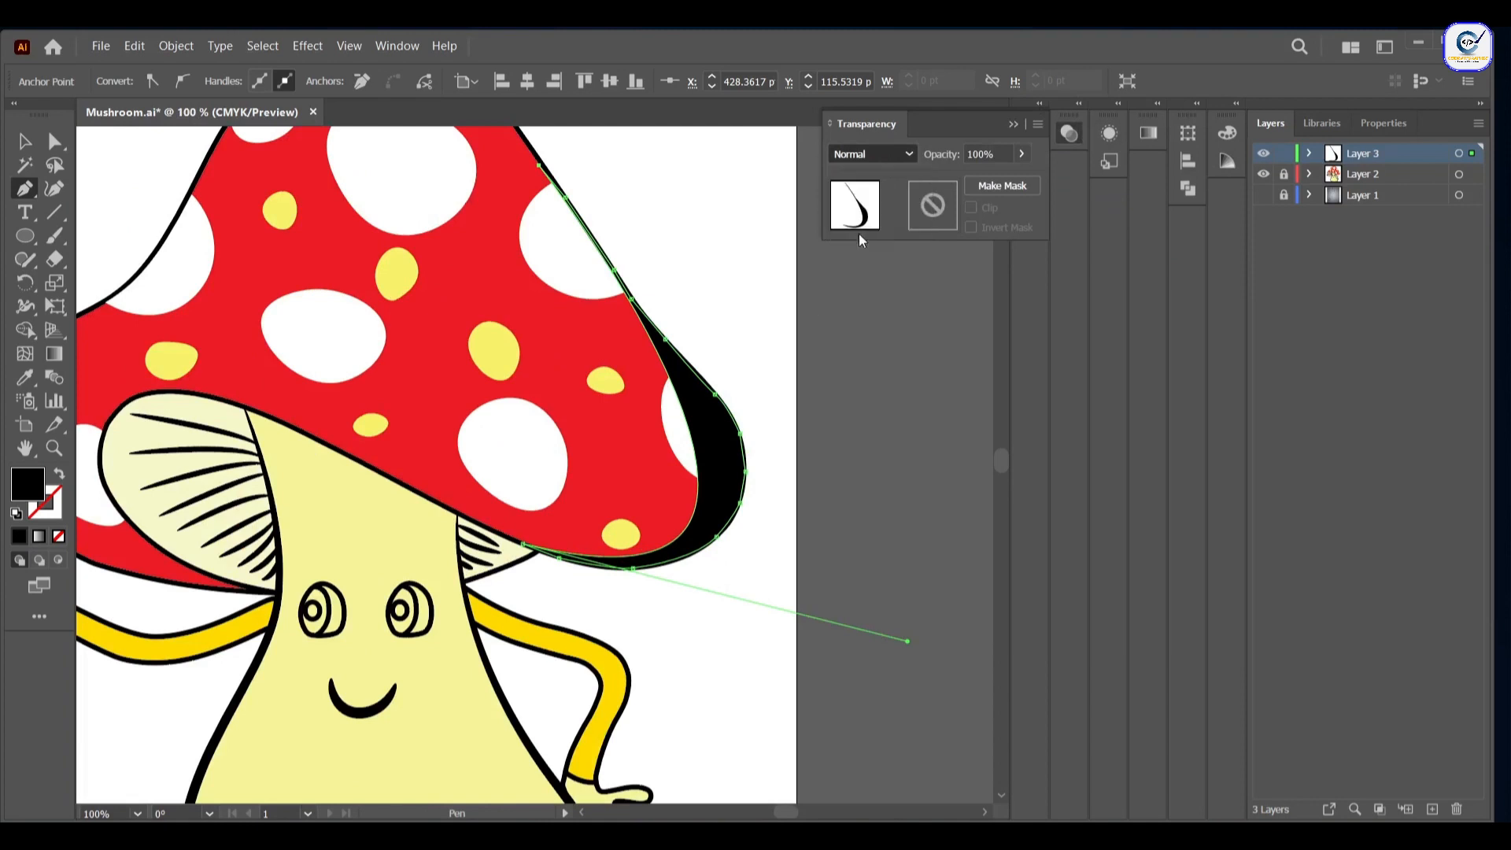
double_click(986, 154)
text(10)
key(Return)
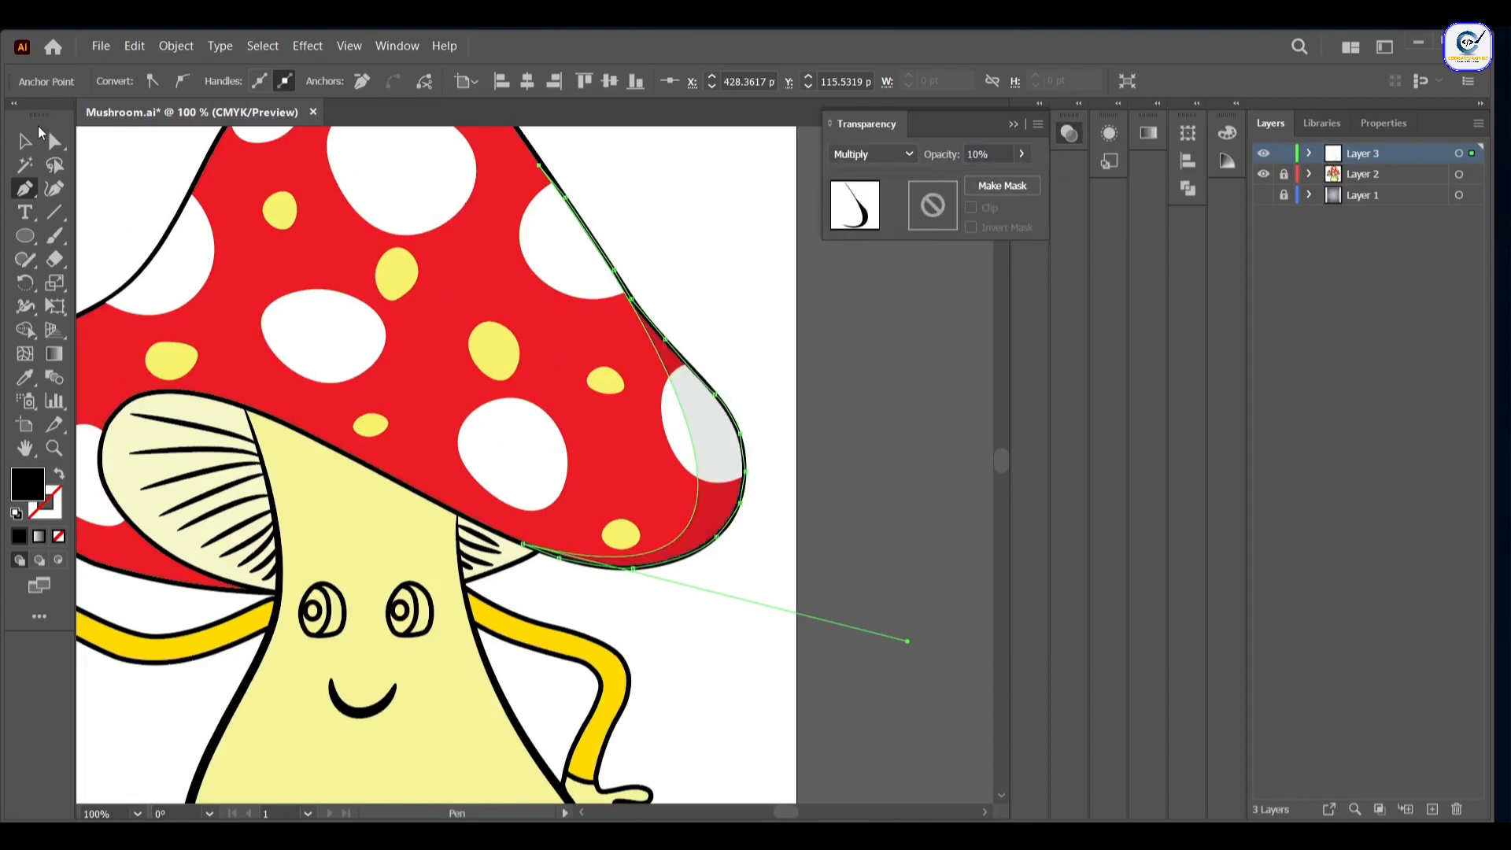
click(25, 141)
click(718, 357)
Step: Draw a thin curved shadow near the top of the cap's right edge with Multiply blending and 10% opacity
scroll(718, 357, down, 1)
key(p)
click(580, 197)
drag(522, 168, 619, 261)
click(494, 156)
click(845, 160)
click(854, 214)
double_click(983, 154)
text(10)
key(Return)
click(26, 142)
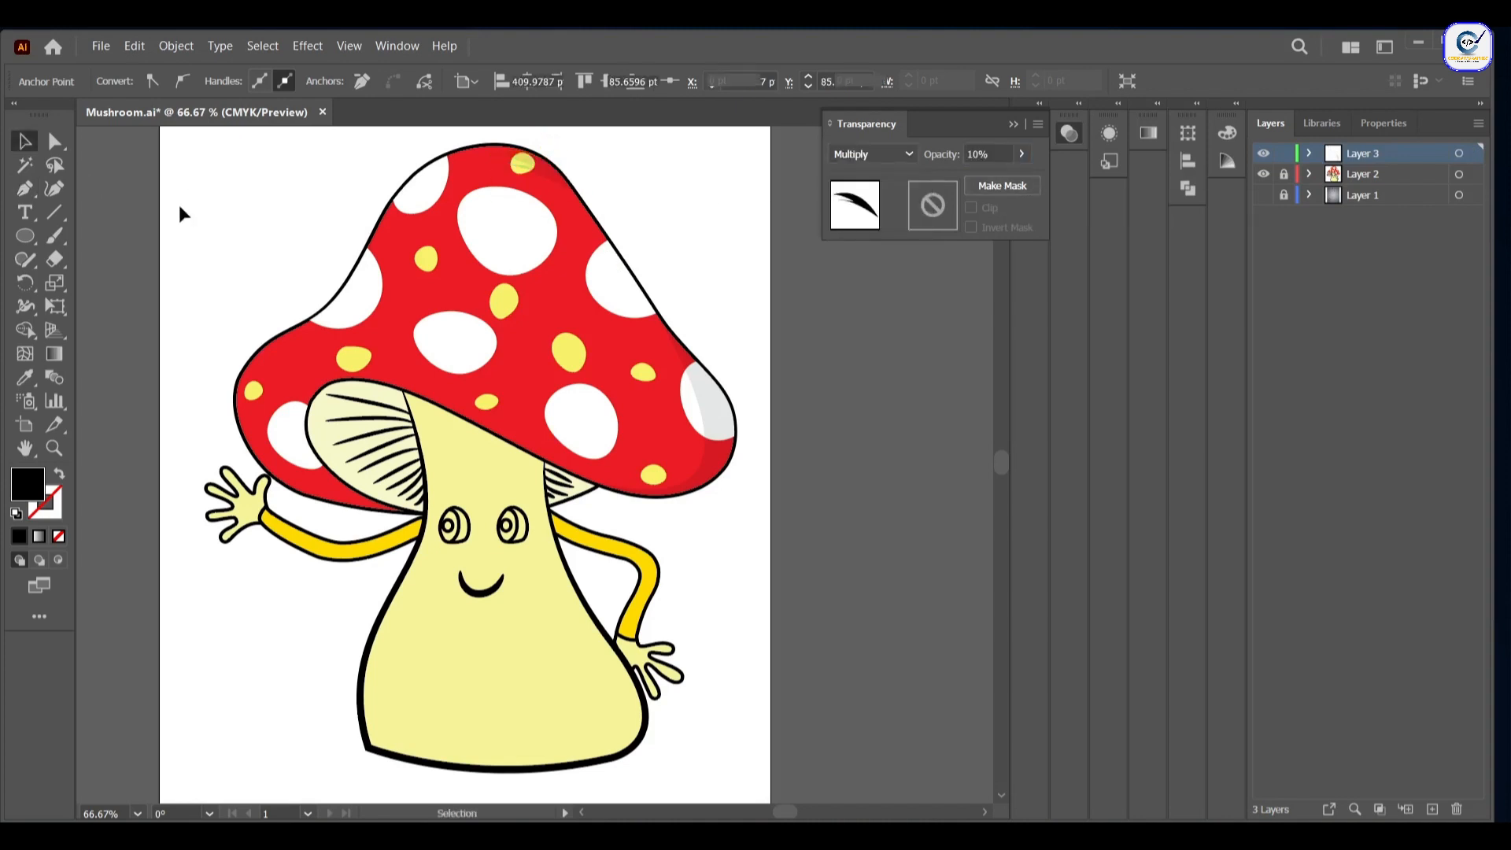
click(182, 212)
Step: Fill the thin crescent near the cap's top with white, move it onto the upper-left edge and set its opacity to 50%
click(779, 293)
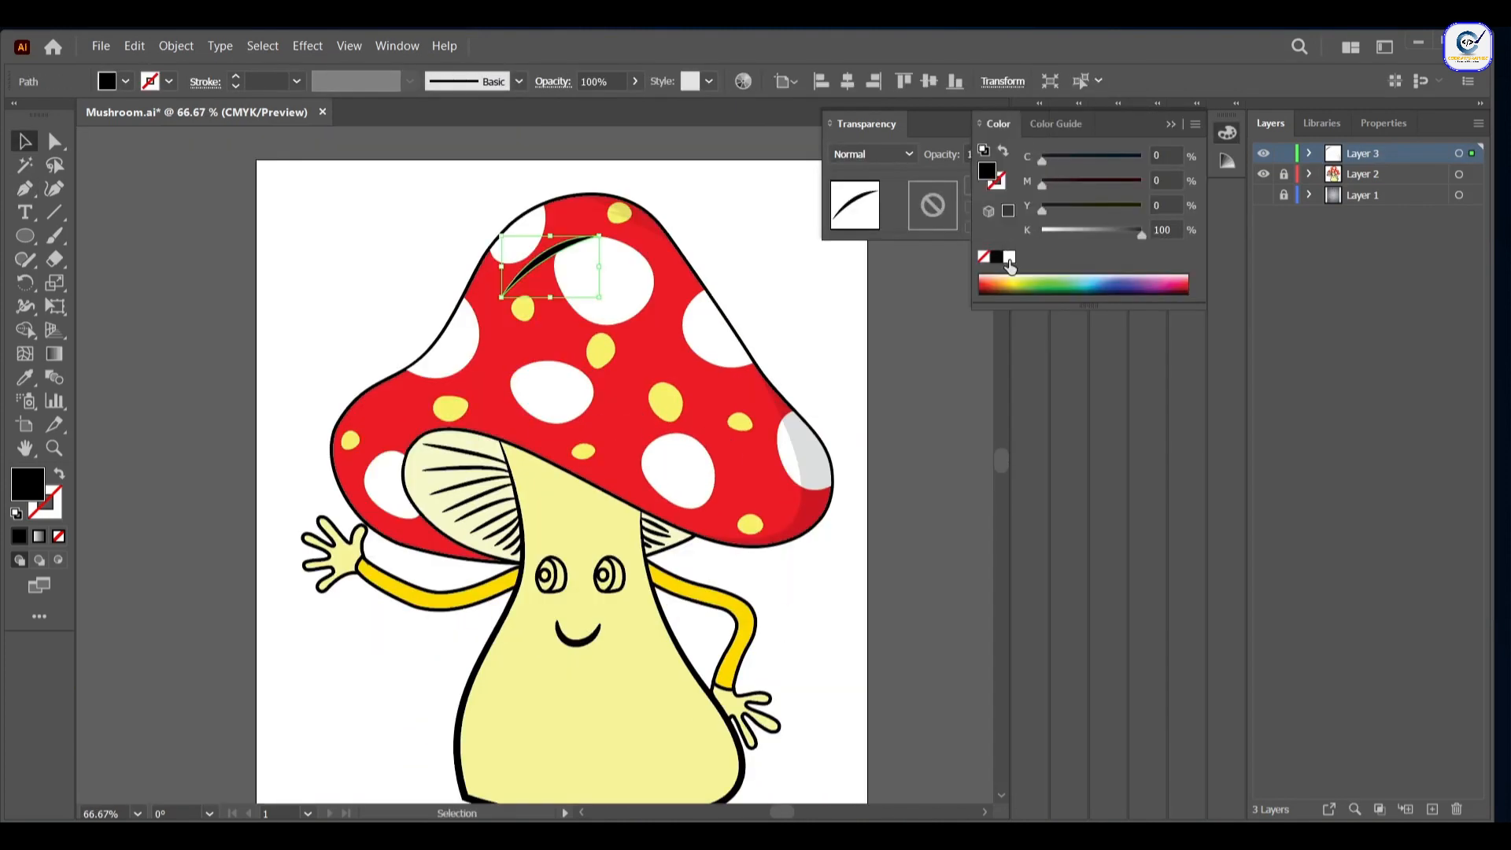
click(1010, 258)
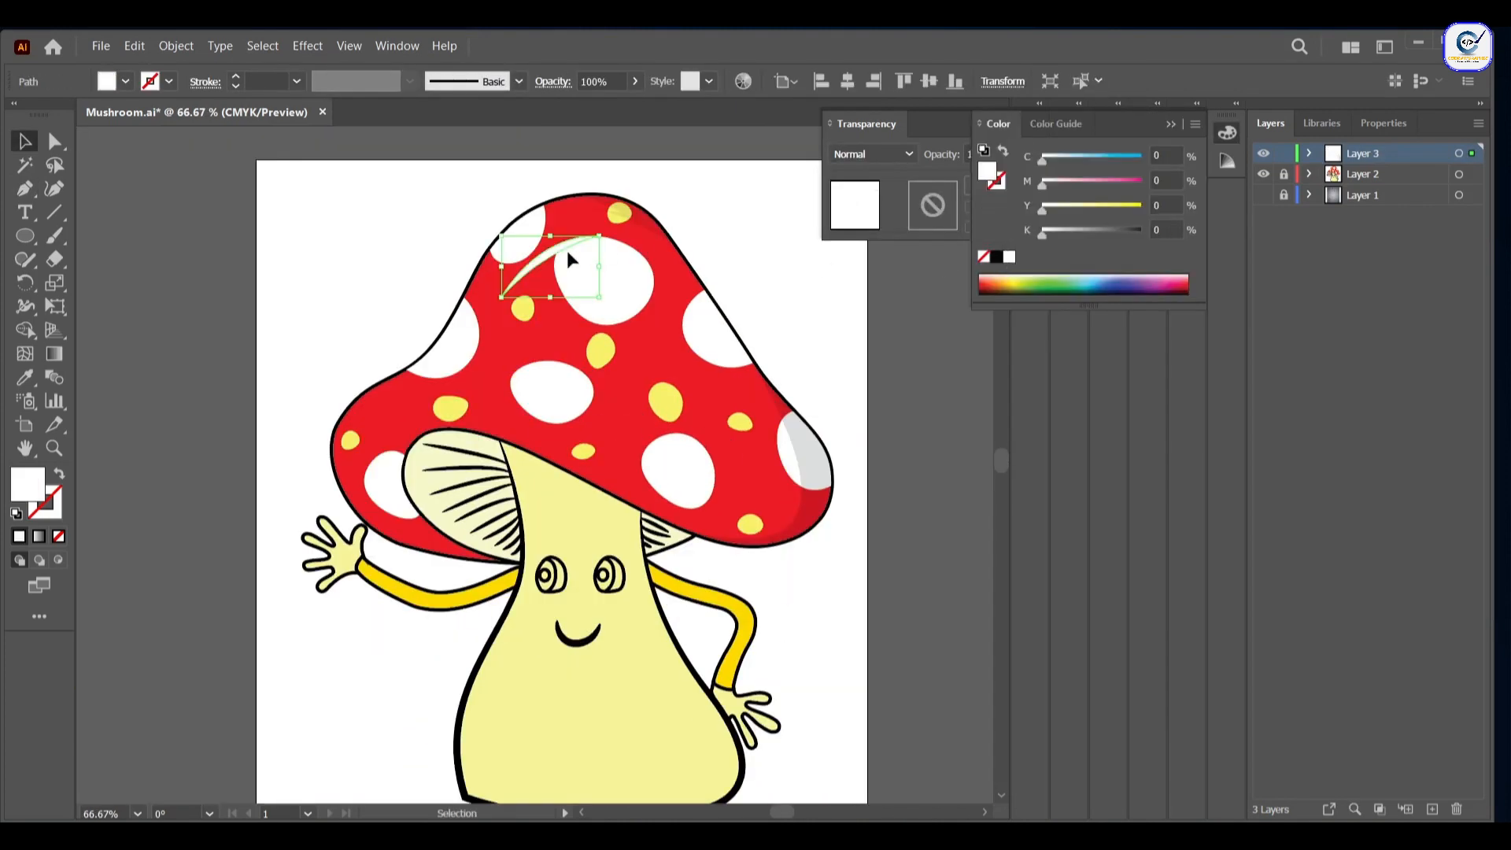
click(549, 228)
drag(534, 223, 537, 222)
double_click(972, 154)
text(50)
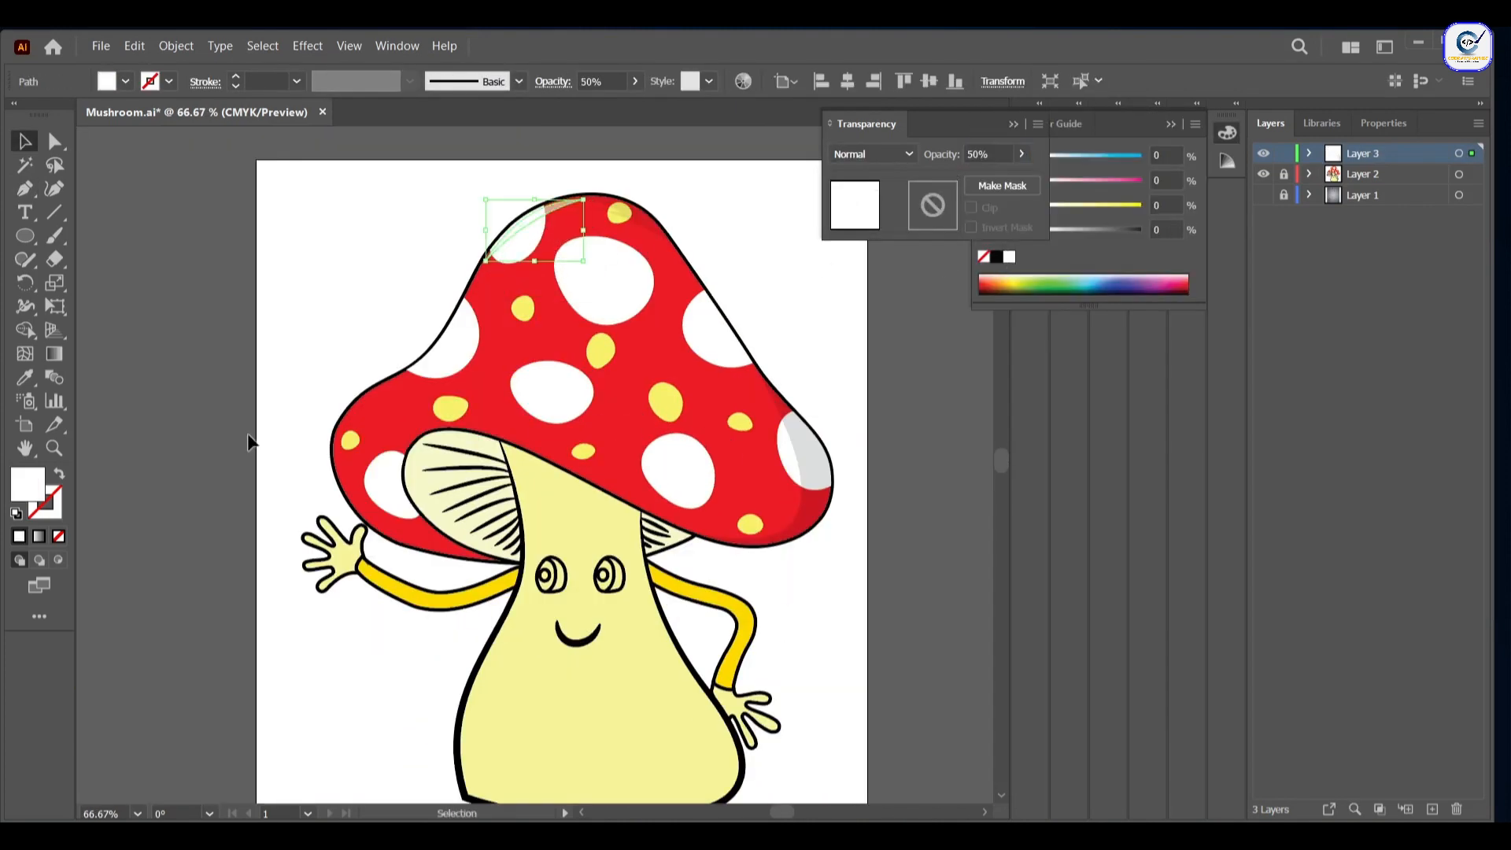
click(367, 263)
Step: Draw a white crescent highlight along the cap's left bulge with 50% opacity
key(p)
click(350, 493)
drag(367, 397, 413, 364)
key(ctrl+z)
click(401, 379)
drag(367, 412, 358, 424)
key(ctrl+z)
drag(363, 572, 364, 572)
key(ctrl+z)
key(ctrl+z)
drag(350, 493, 377, 571)
key(v)
click(283, 554)
click(348, 414)
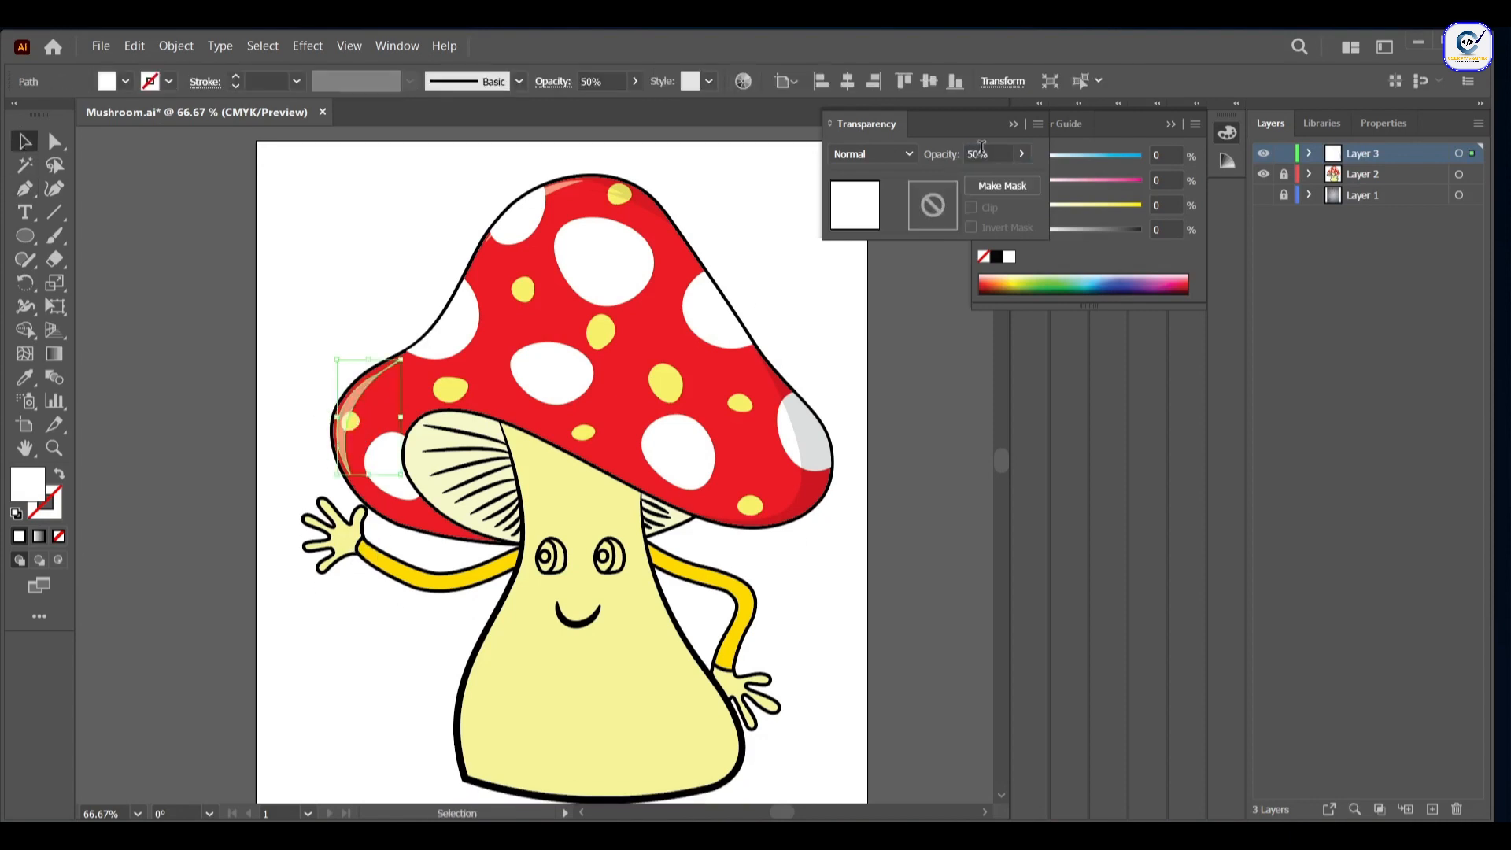
Step: Draw a thin white highlight along the cap's lower rim above the stem and reduce its opacity
scroll(480, 437, up, 2)
key(p)
click(450, 367)
drag(657, 450, 745, 507)
click(657, 450)
click(856, 553)
drag(449, 367, 348, 379)
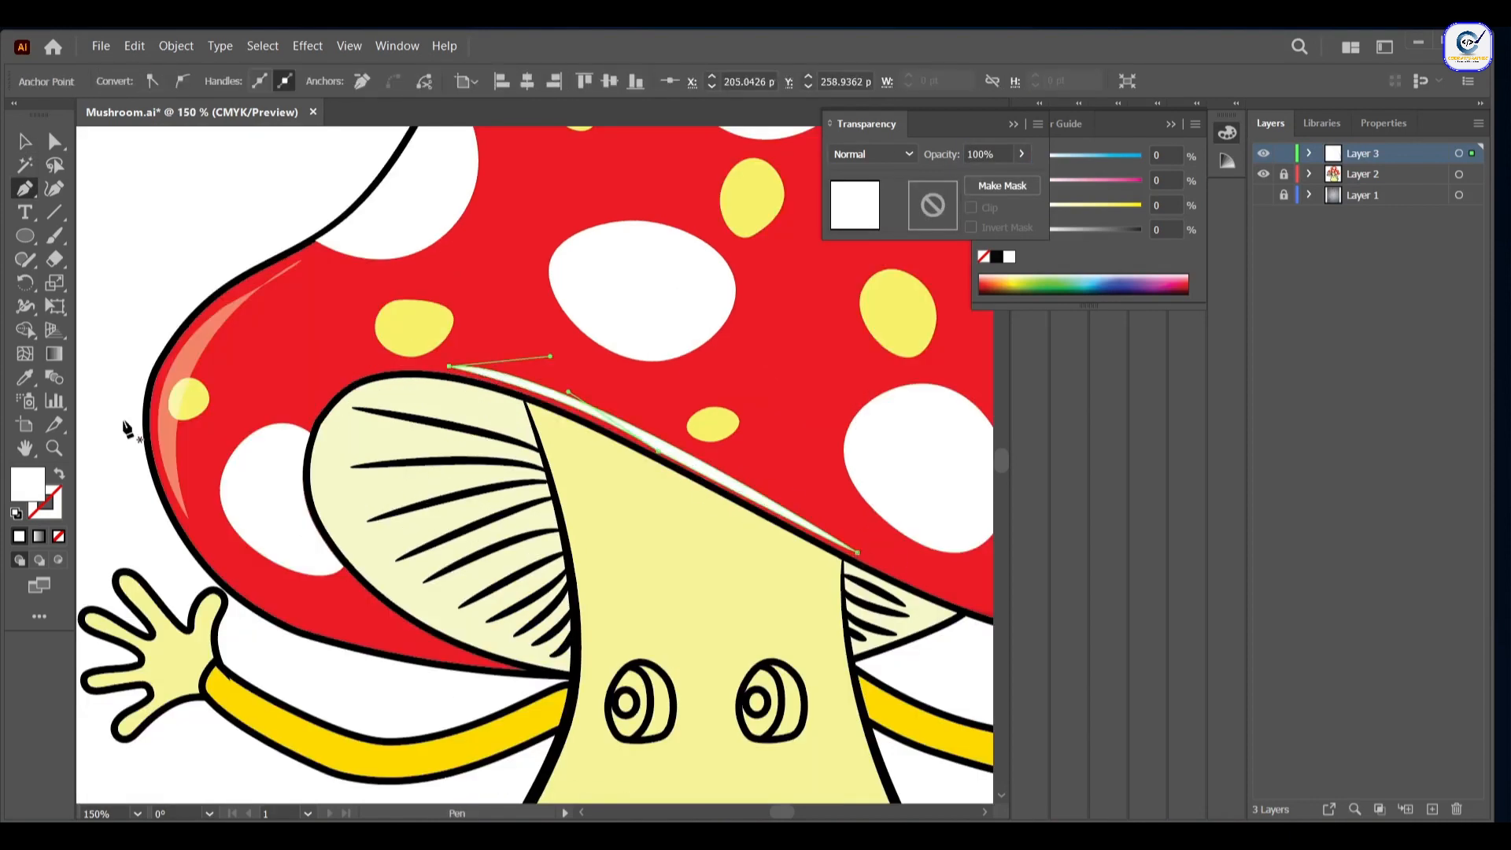
click(1021, 155)
drag(1020, 171, 976, 172)
Step: Draw a black shadow over the left gills beside the stem, with Multiply blending and reduced opacity
drag(423, 531, 595, 605)
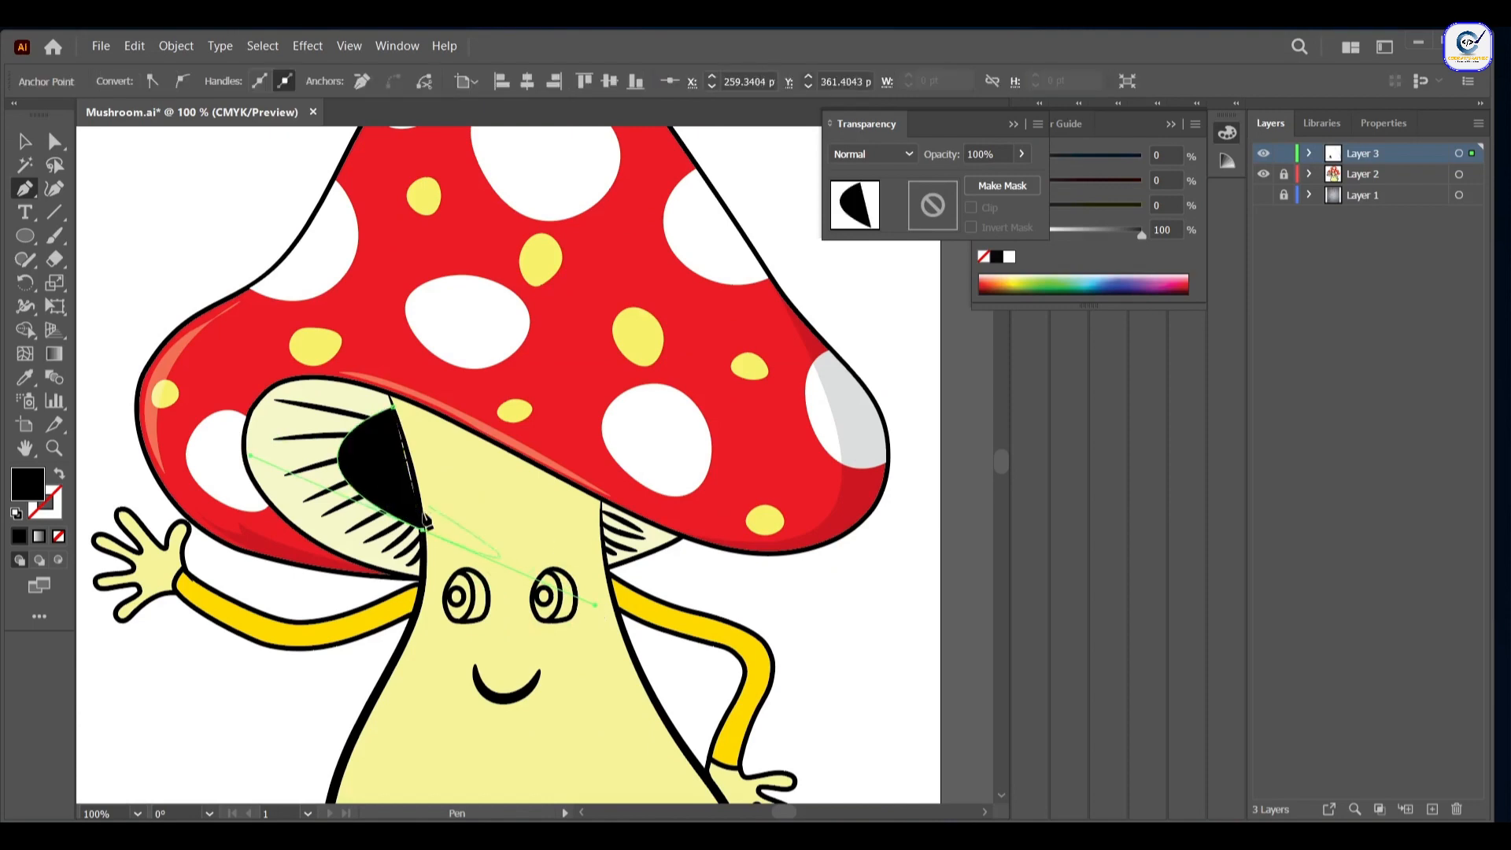
click(391, 407)
click(873, 154)
click(875, 222)
click(1021, 154)
drag(1020, 172, 958, 171)
ctrl+click(388, 160)
Step: Draw a black shadow over the right gills beside the stem, with Multiply blending and 10% opacity
scroll(610, 546, up, 2)
click(600, 540)
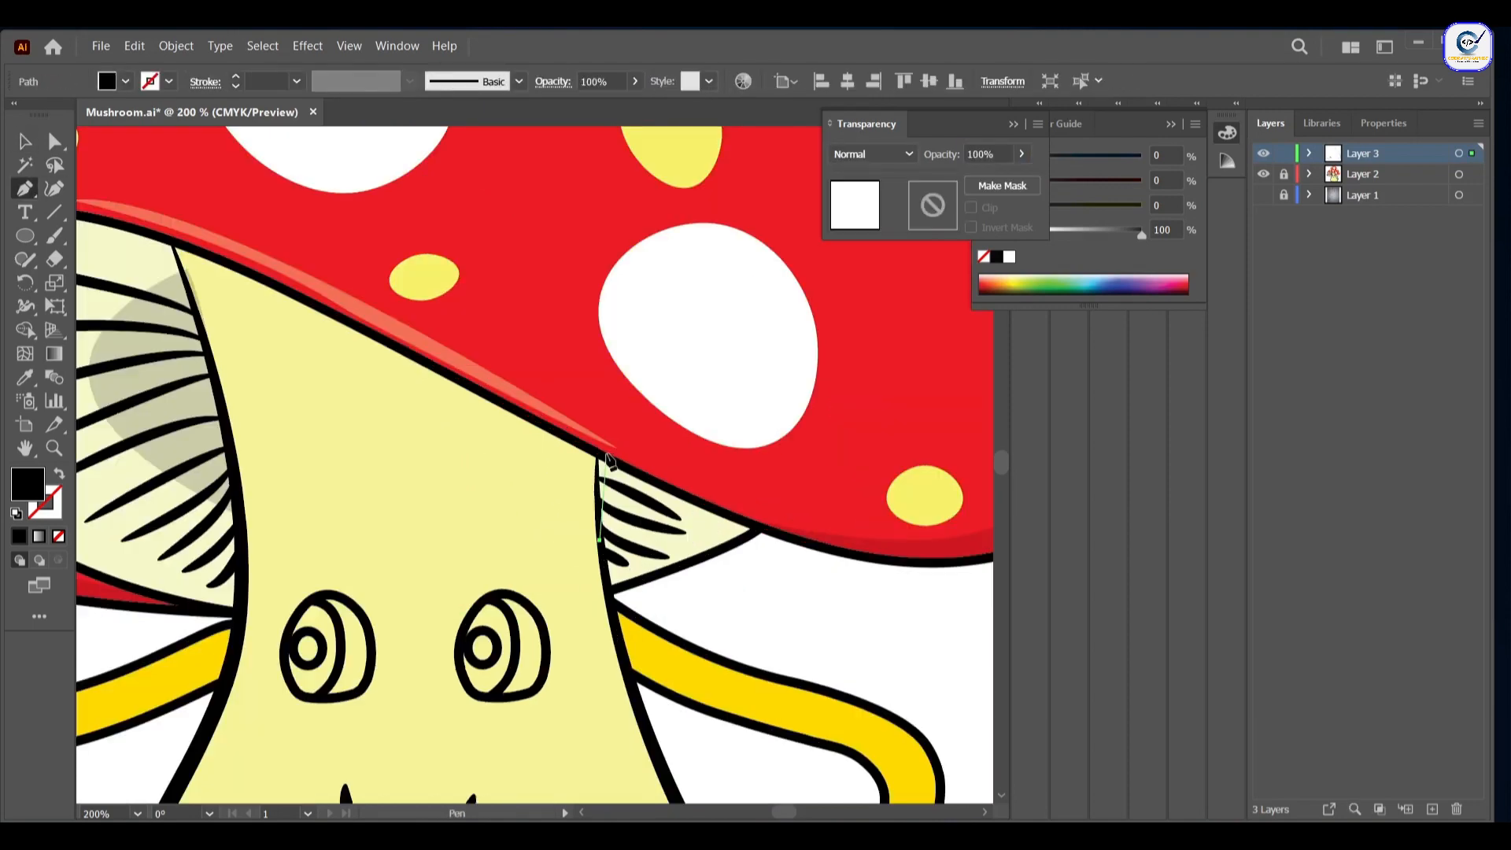
drag(522, 420, 488, 389)
click(597, 454)
click(599, 539)
click(872, 154)
click(875, 223)
click(1021, 154)
drag(1020, 171, 959, 171)
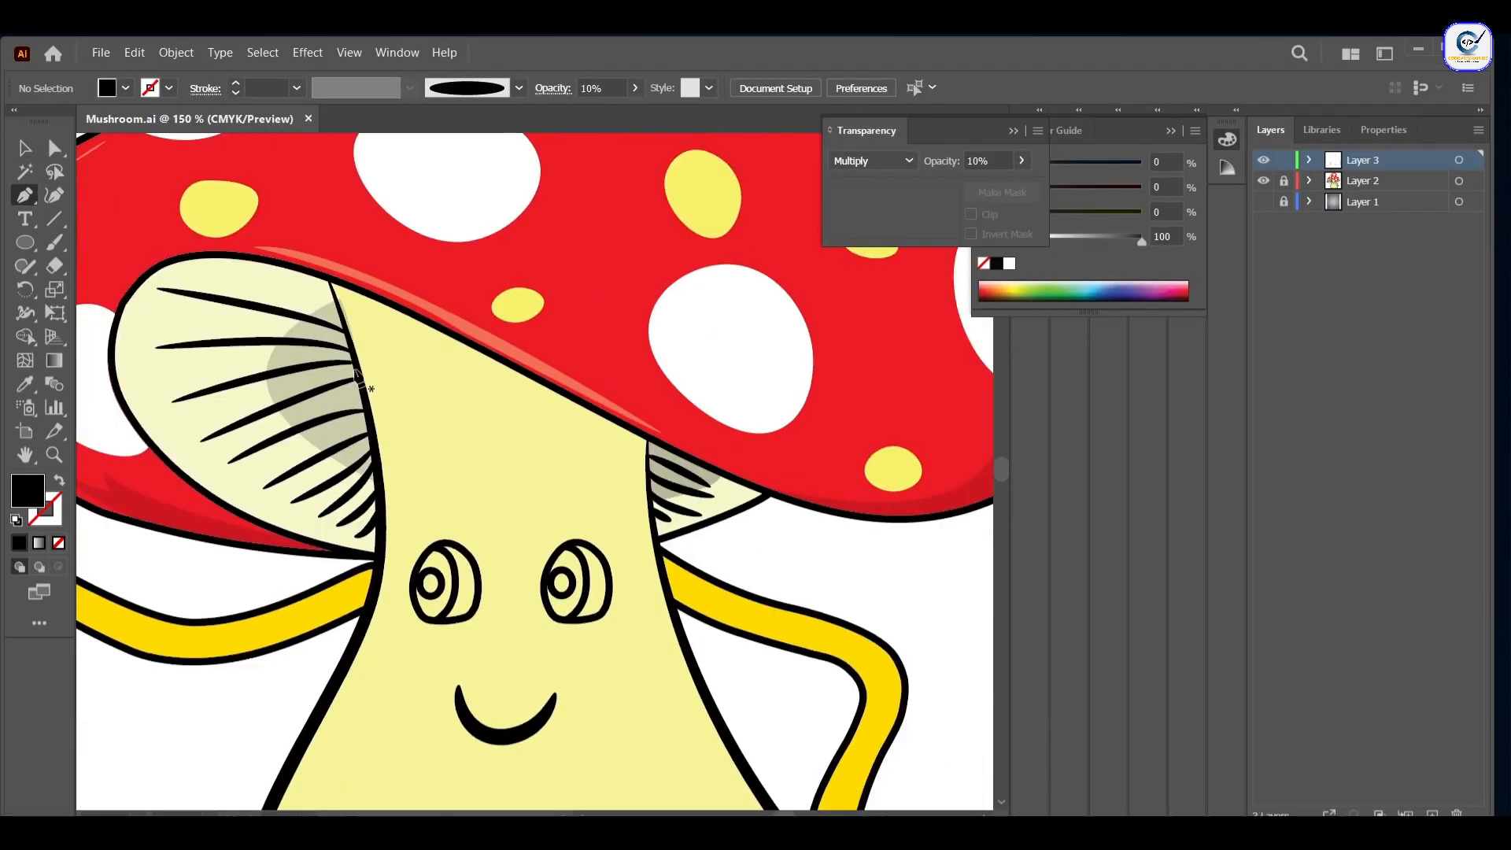
Step: Draw the inner edge of a stem shadow from the left side under the cap down the right side to the base
click(361, 383)
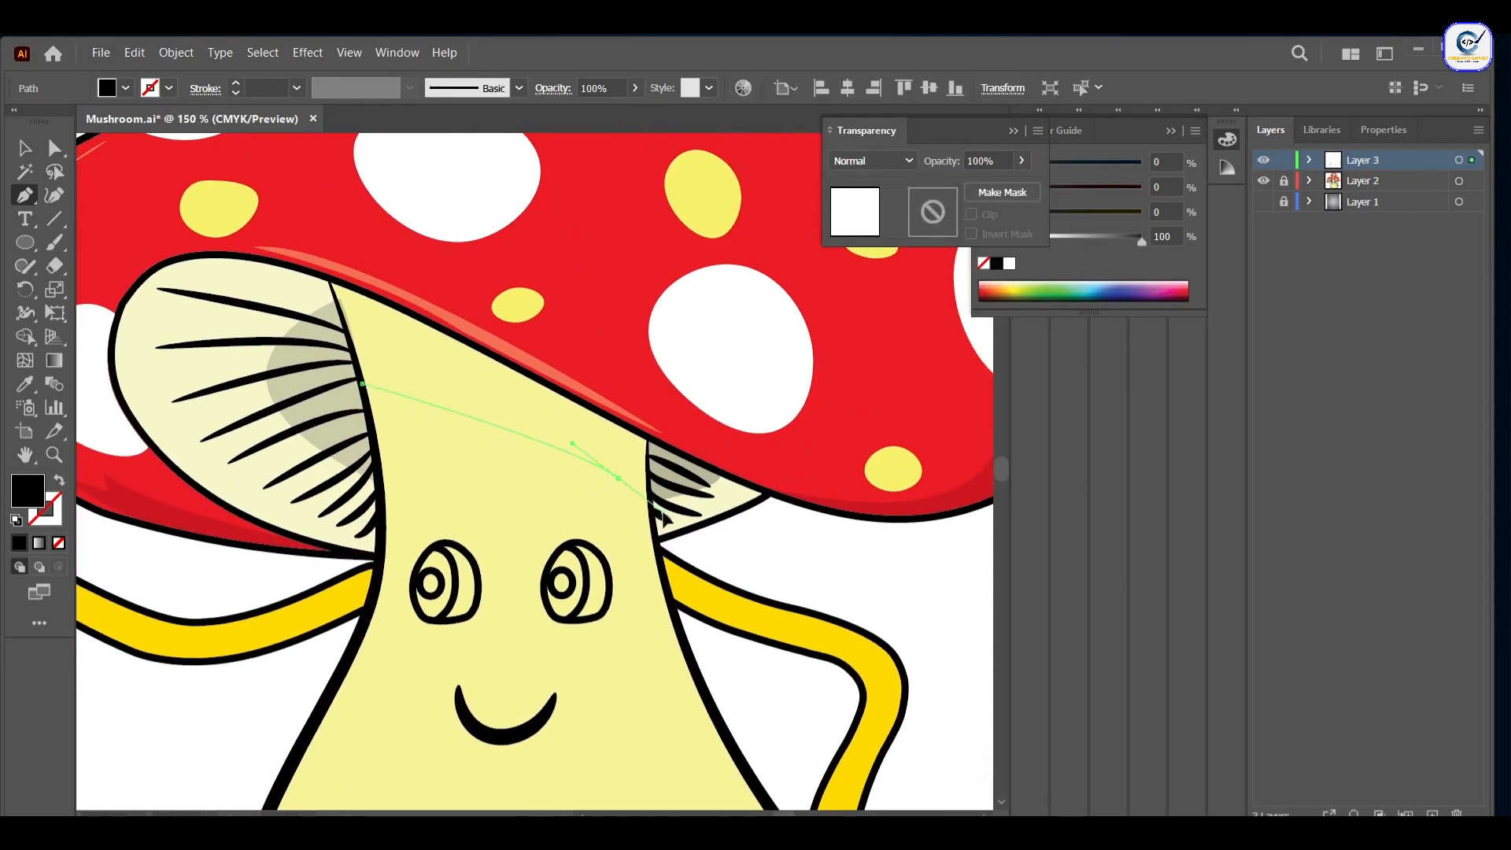
drag(665, 516, 665, 516)
scroll(654, 517, up, 1)
click(641, 466)
scroll(640, 467, down, 3)
drag(712, 615, 762, 678)
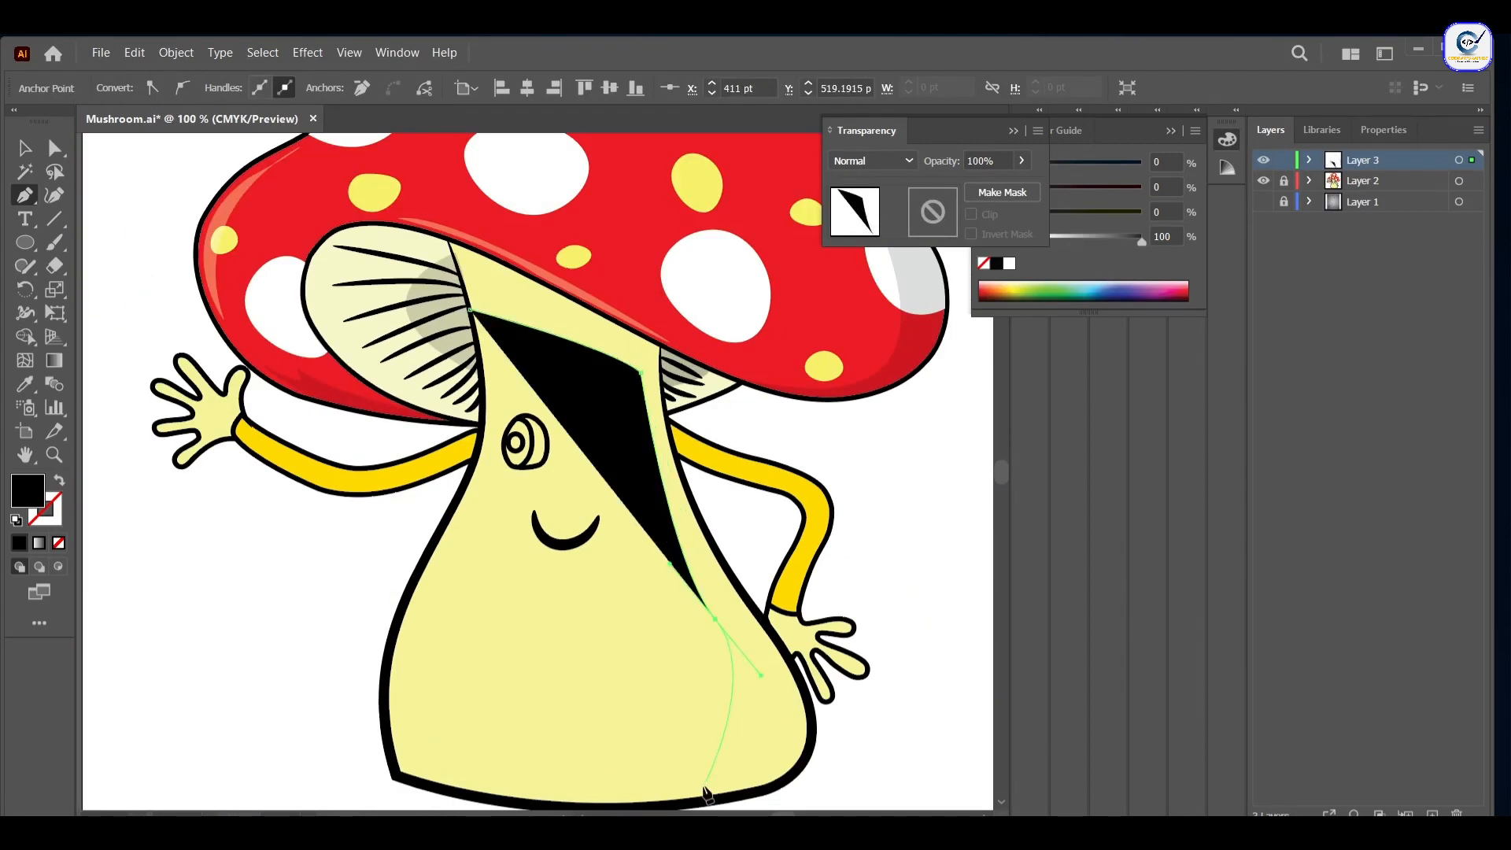
drag(717, 795, 648, 790)
click(717, 794)
Step: Continue the stem shadow's outline from the base up along the stem's right contour to the arm
click(791, 778)
drag(809, 710, 790, 660)
drag(741, 589, 708, 558)
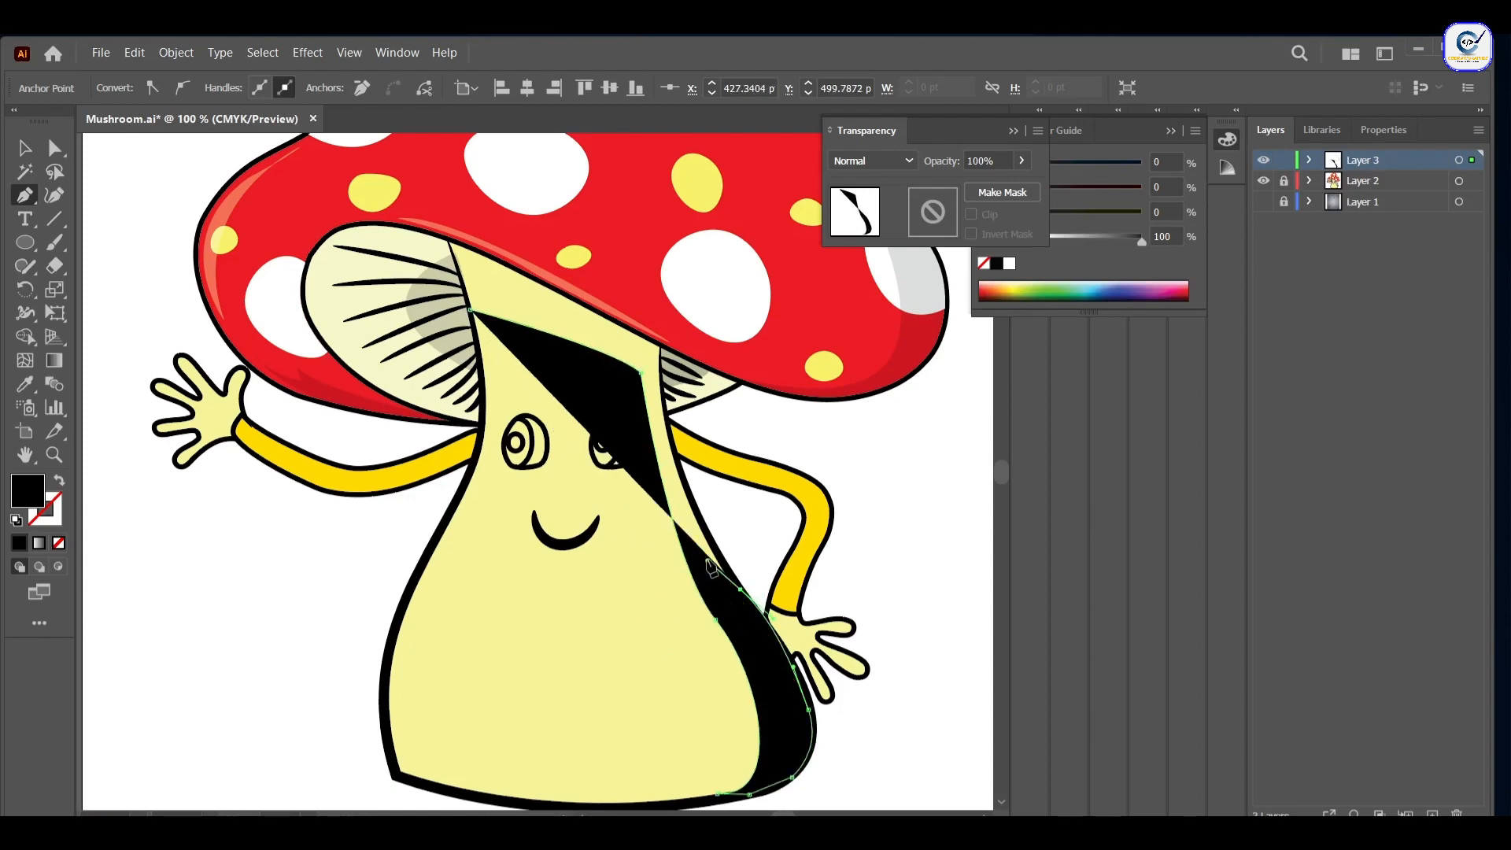
click(742, 590)
click(722, 560)
click(699, 511)
drag(667, 426, 669, 415)
Step: Complete the stem shadow's outline up the stem's right edge and along under the cap, closing it at the left side
scroll(669, 414, up, 2)
drag(653, 272, 660, 249)
click(653, 272)
scroll(652, 273, down, 1)
click(508, 202)
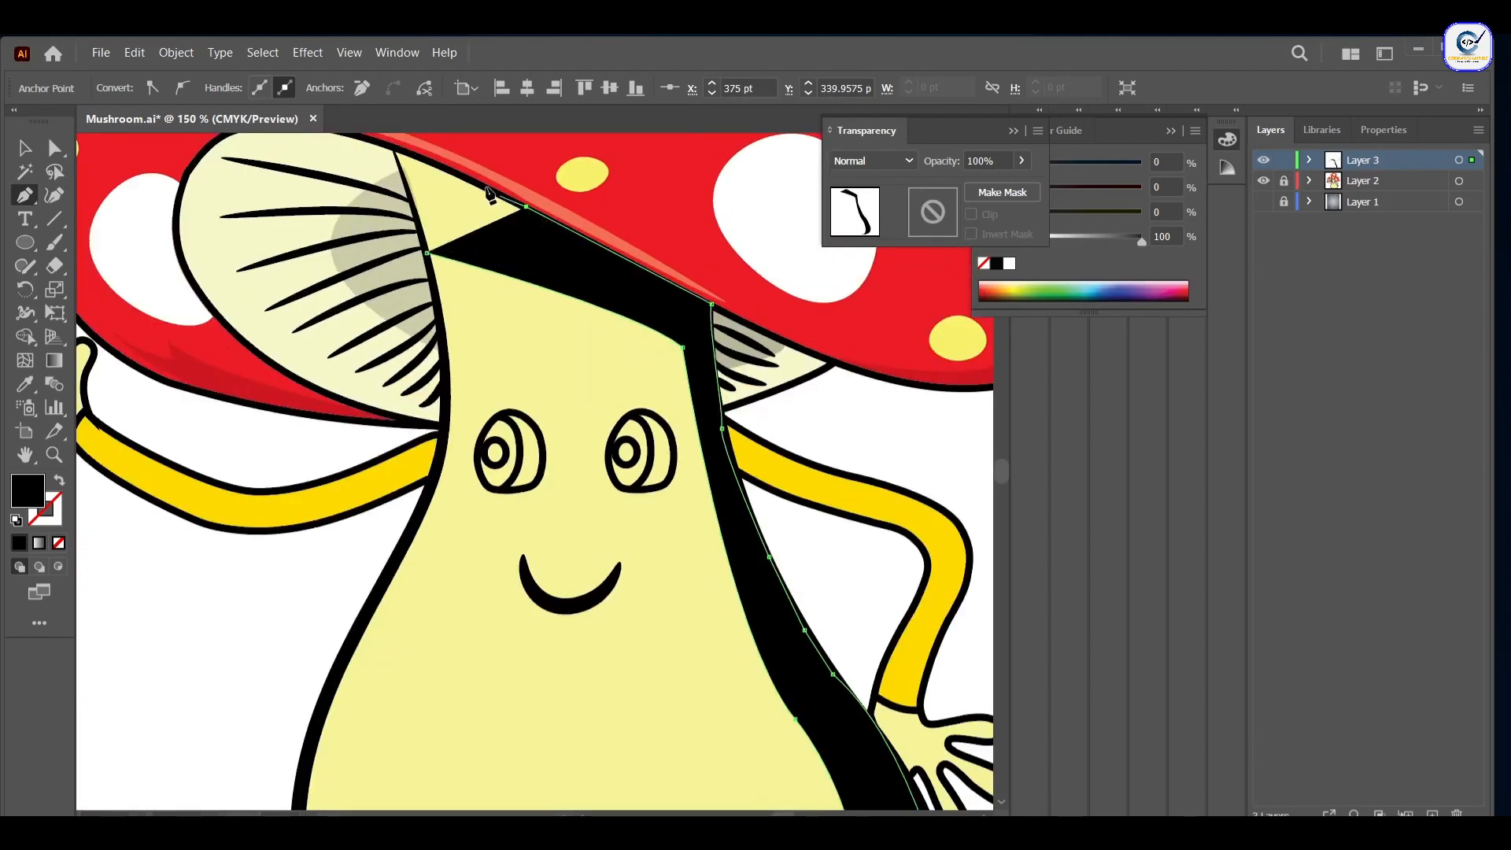
click(391, 144)
click(426, 265)
Step: Set the stem shadow to Multiply blending with 20% opacity
key(v)
click(873, 161)
click(858, 218)
double_click(982, 160)
text(20)
key(Return)
Step: Fine-tune the curve of the stem shadow with the Curvature tool and deselect it
click(54, 195)
scroll(209, 460, down, 1)
drag(596, 635, 600, 641)
click(26, 148)
click(174, 598)
Step: Draw a slim, curved highlight shape inside the stem's left edge with the Pen tool
click(25, 195)
scroll(310, 551, up, 1)
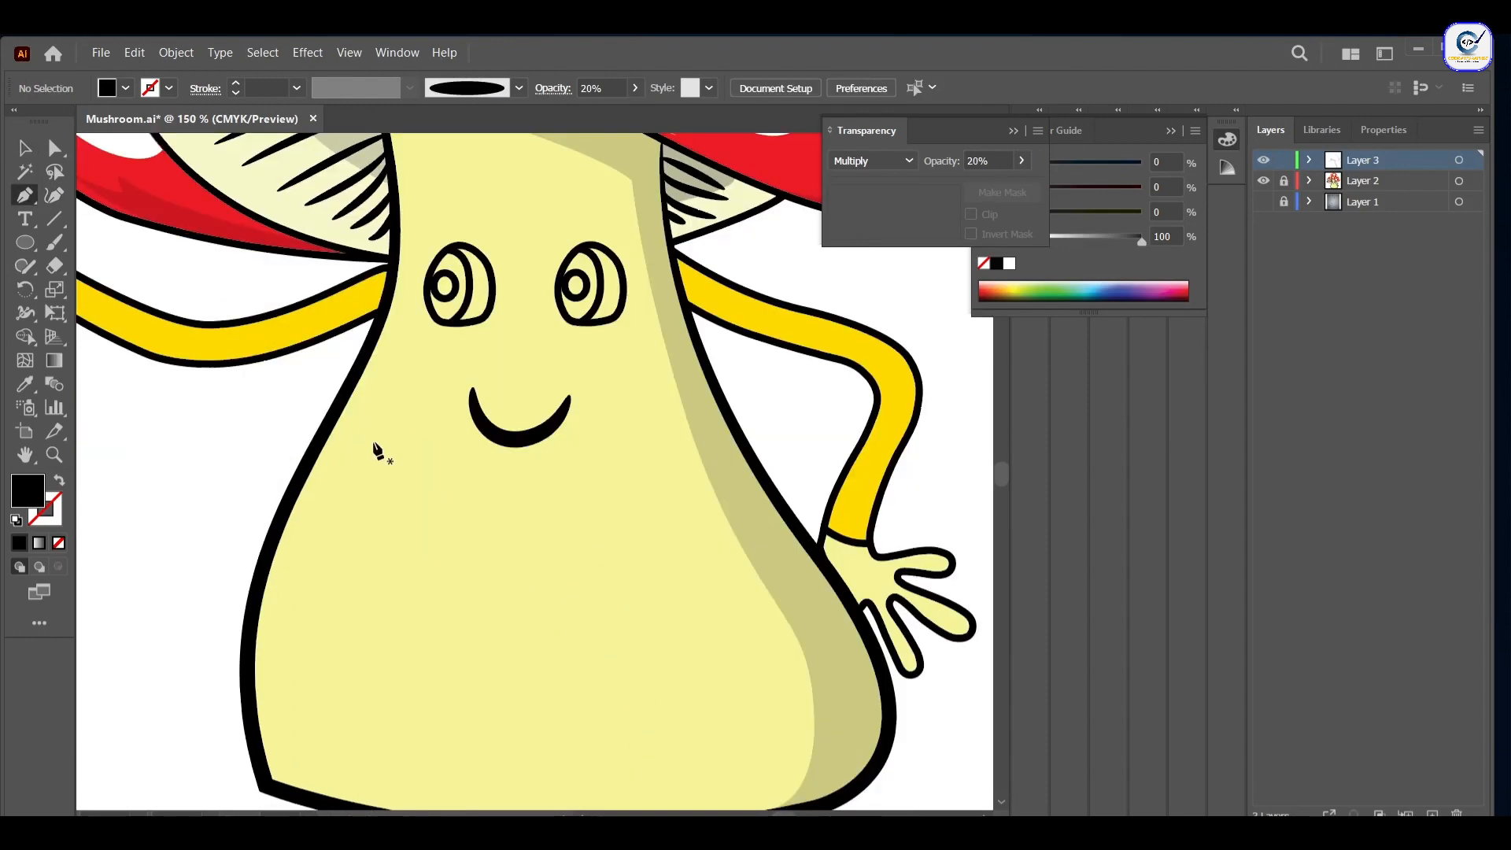
click(374, 443)
drag(302, 660, 326, 755)
drag(396, 423, 434, 306)
Step: Fill the stem highlight with white and set its opacity to 30%
click(1010, 263)
drag(994, 161, 947, 166)
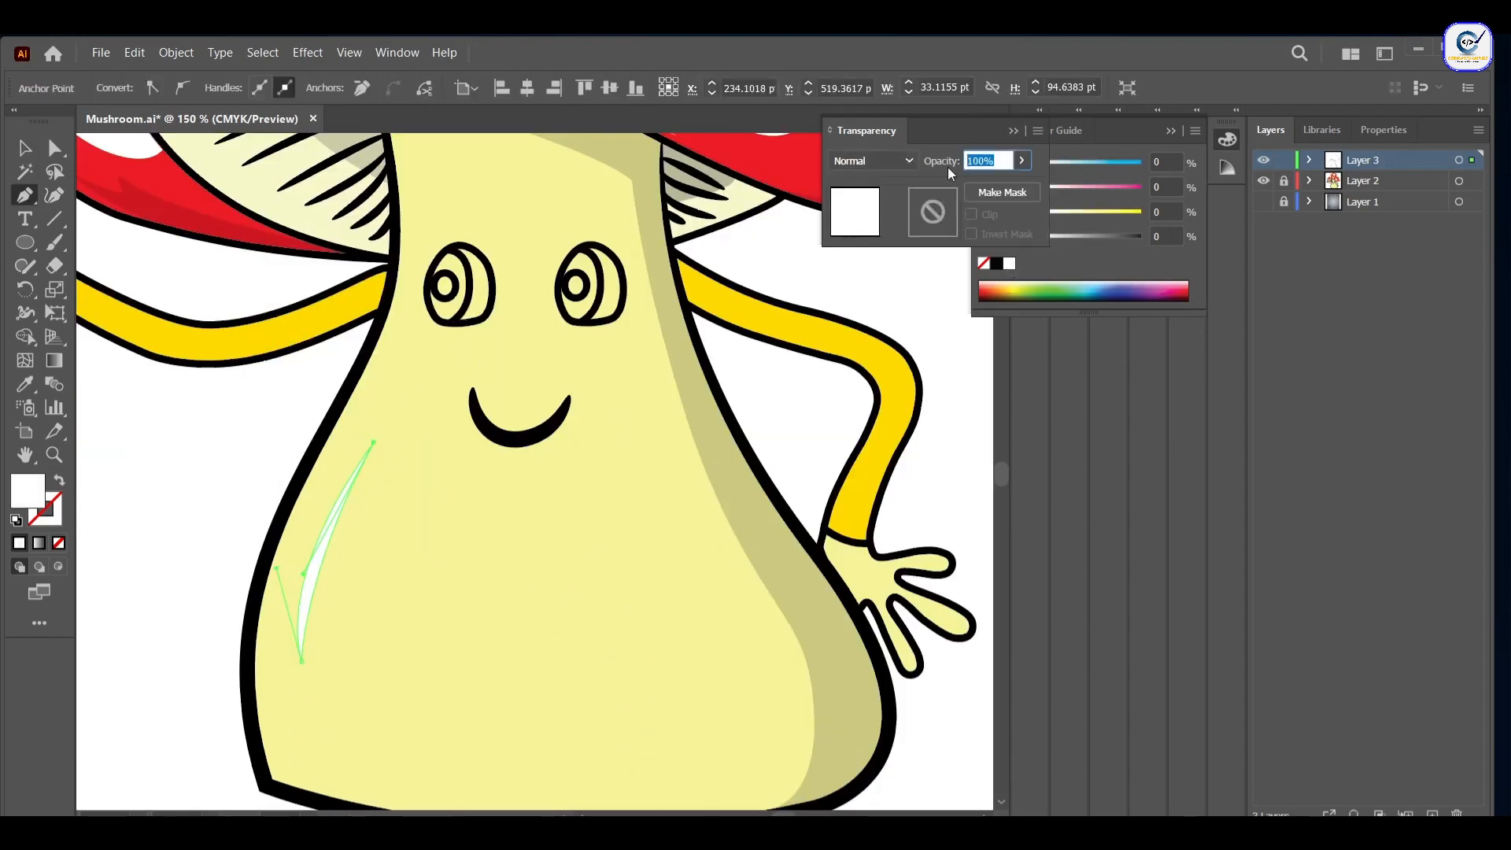
text(30)
key(Return)
click(25, 148)
click(246, 647)
scroll(246, 648, down, 1)
scroll(259, 549, down, 1)
click(281, 571)
double_click(984, 162)
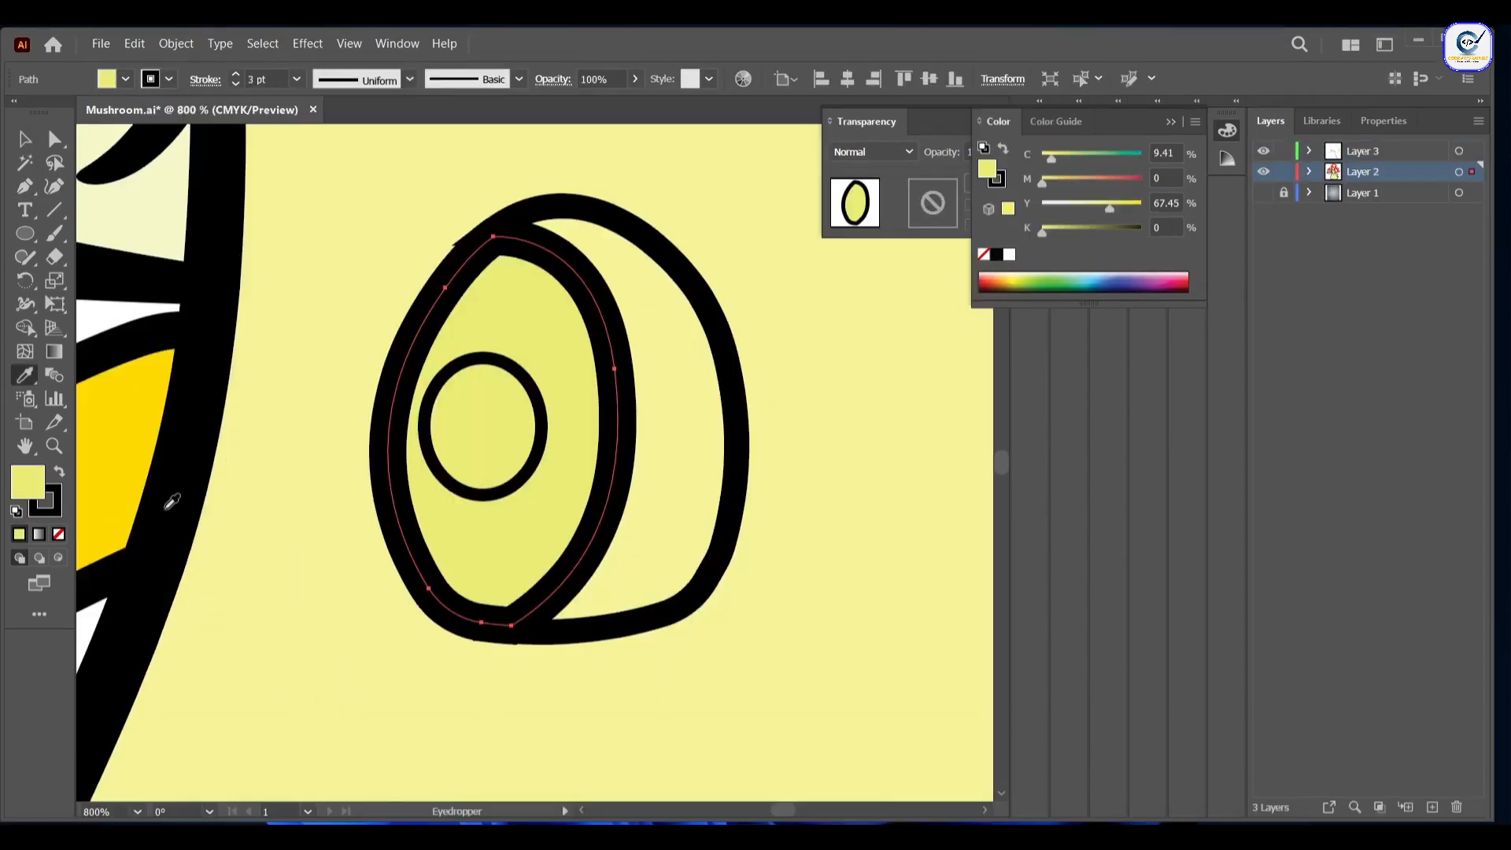
Step: Colour the left eye with a white eyeball, a black pupil and a black outer side
click(1009, 255)
click(25, 139)
click(447, 372)
click(996, 254)
click(718, 445)
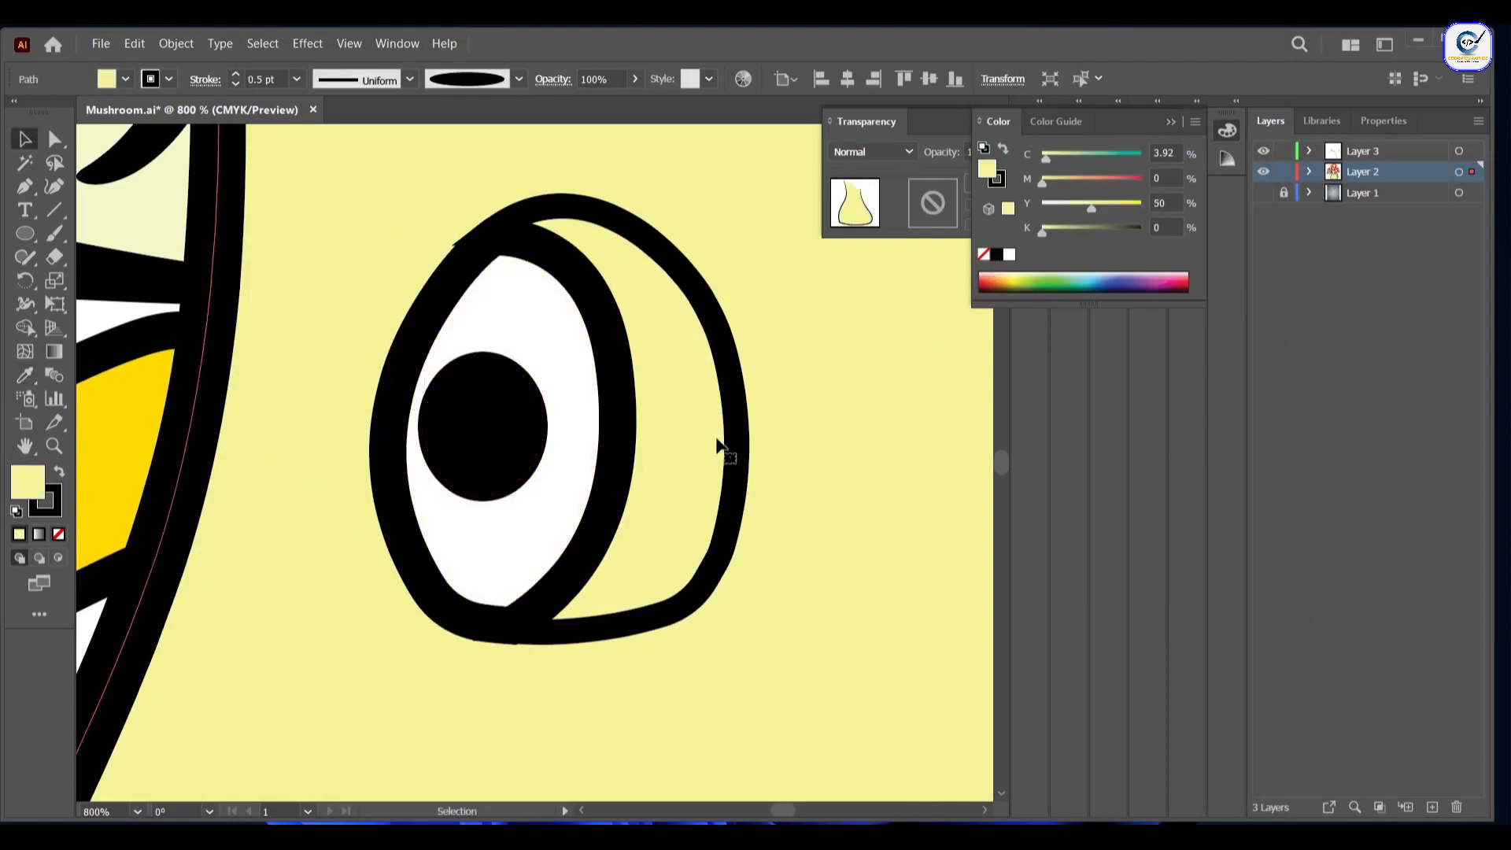
click(738, 425)
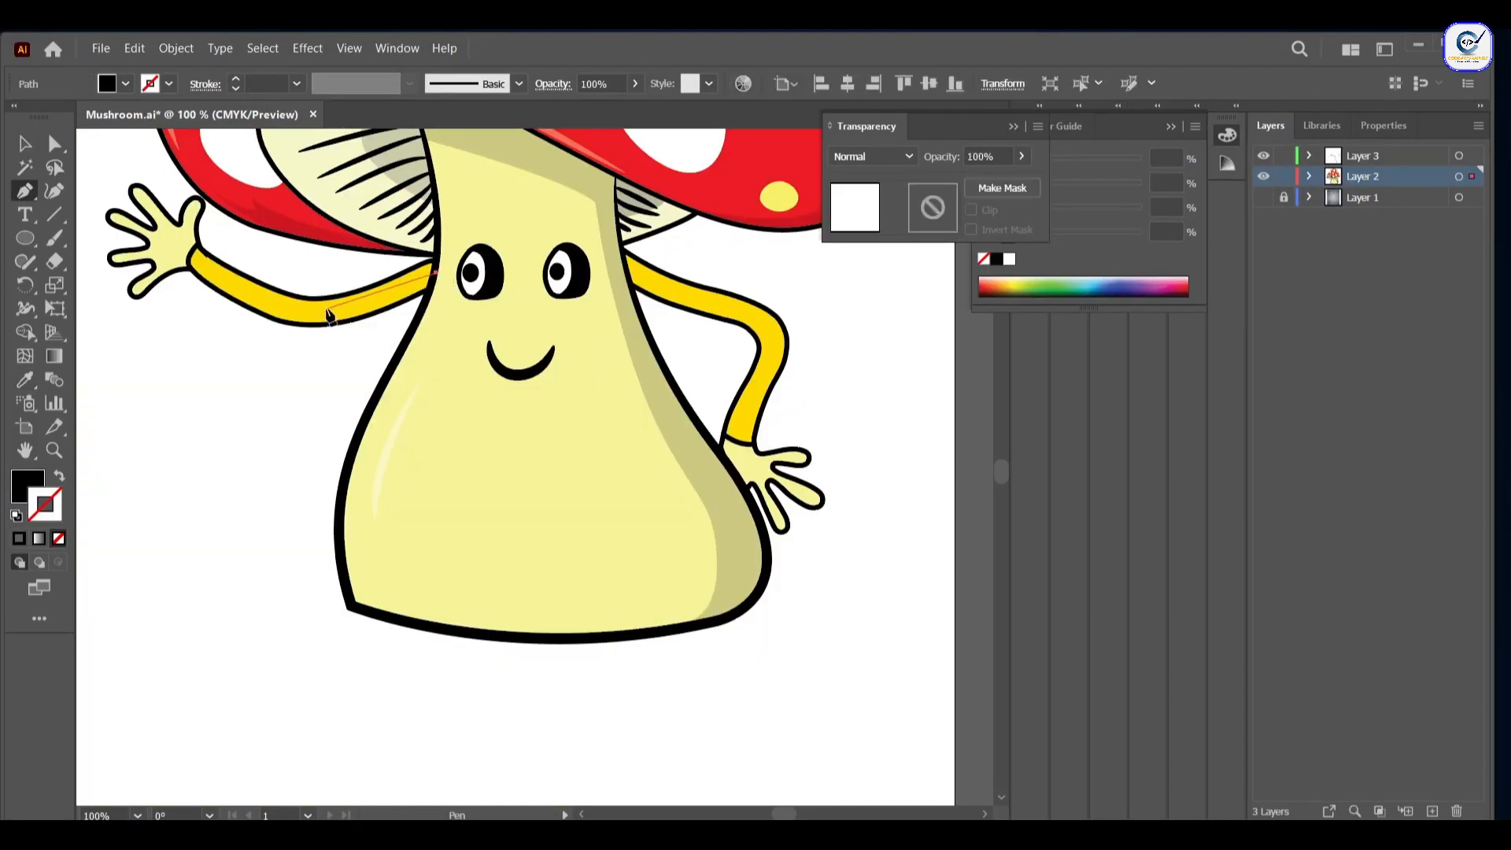
Step: Draw a black shadow along the upper edge of the left arm near the stem, with Multiply blending and 20% opacity
click(270, 289)
drag(393, 277, 471, 237)
click(435, 269)
drag(270, 289, 236, 245)
click(25, 143)
click(175, 394)
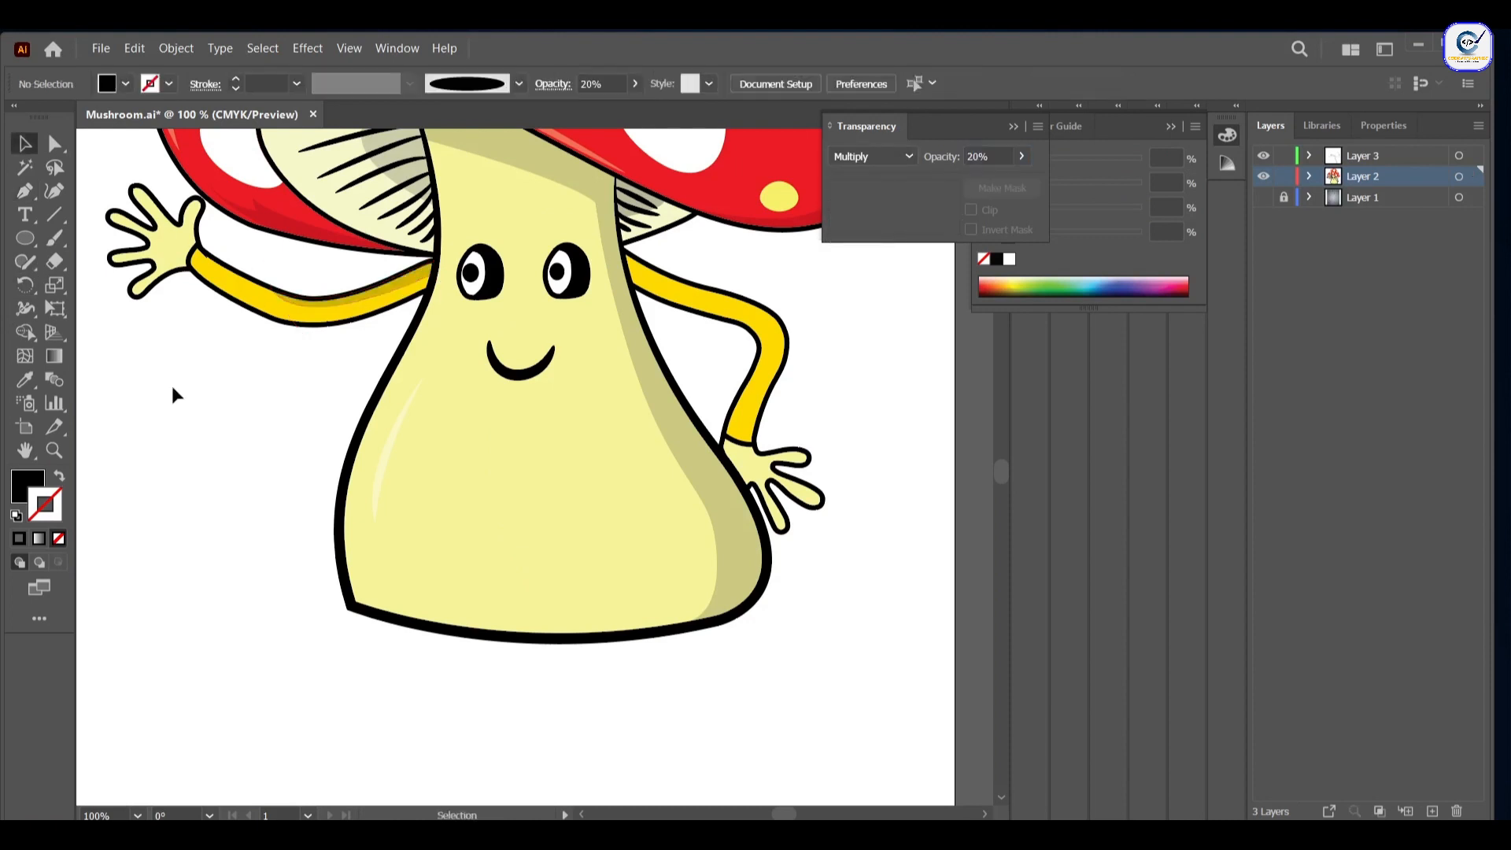
Step: Draw a black shadow shape along the upper edge of the right arm from the stem to the elbow
scroll(175, 394, up, 3)
click(25, 190)
click(627, 380)
drag(712, 416, 730, 417)
drag(786, 470, 786, 477)
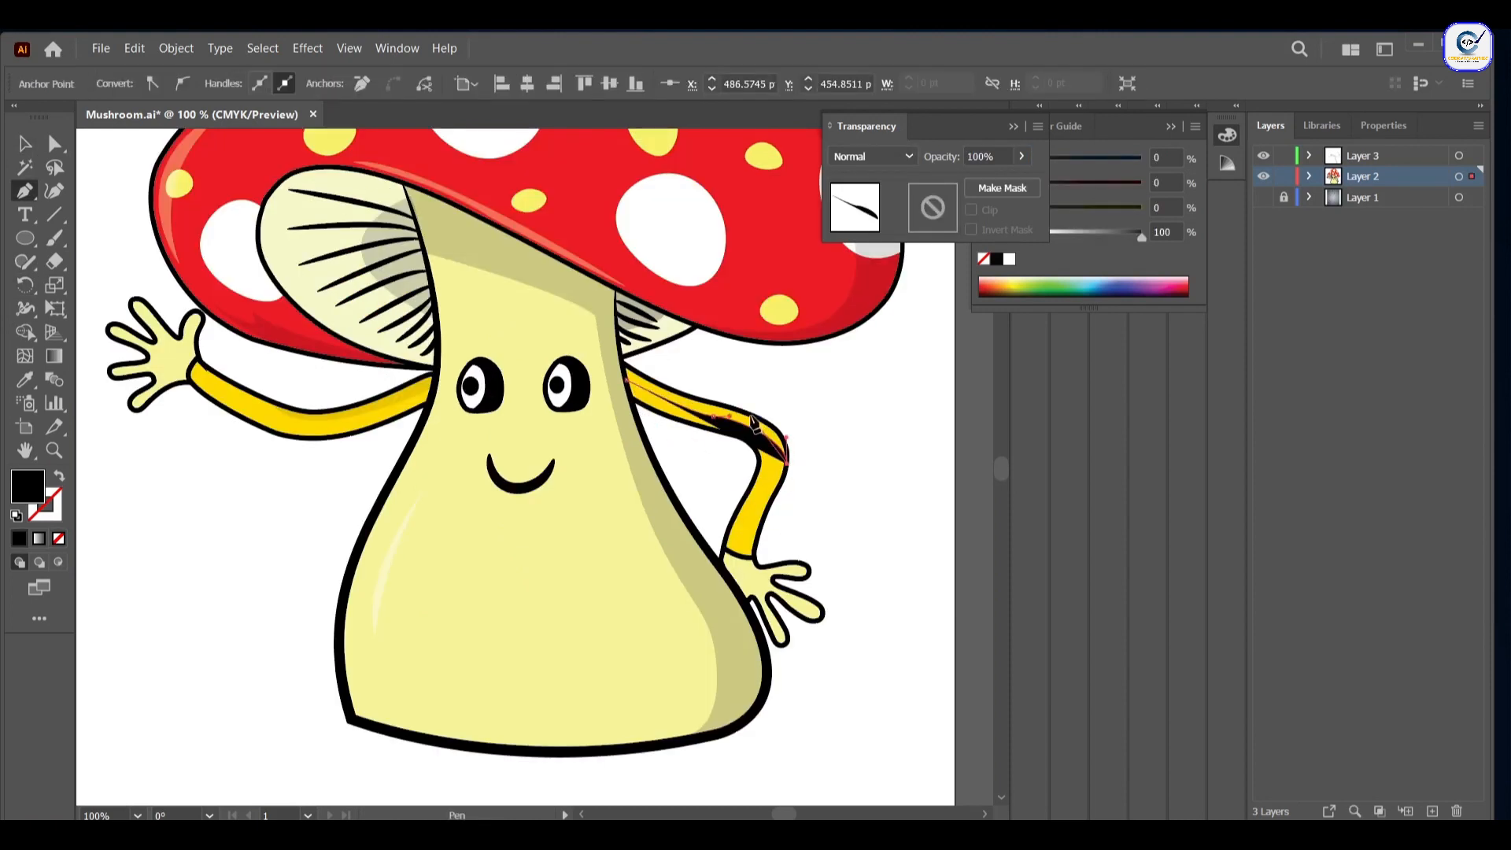
drag(750, 415, 706, 400)
click(627, 364)
click(628, 381)
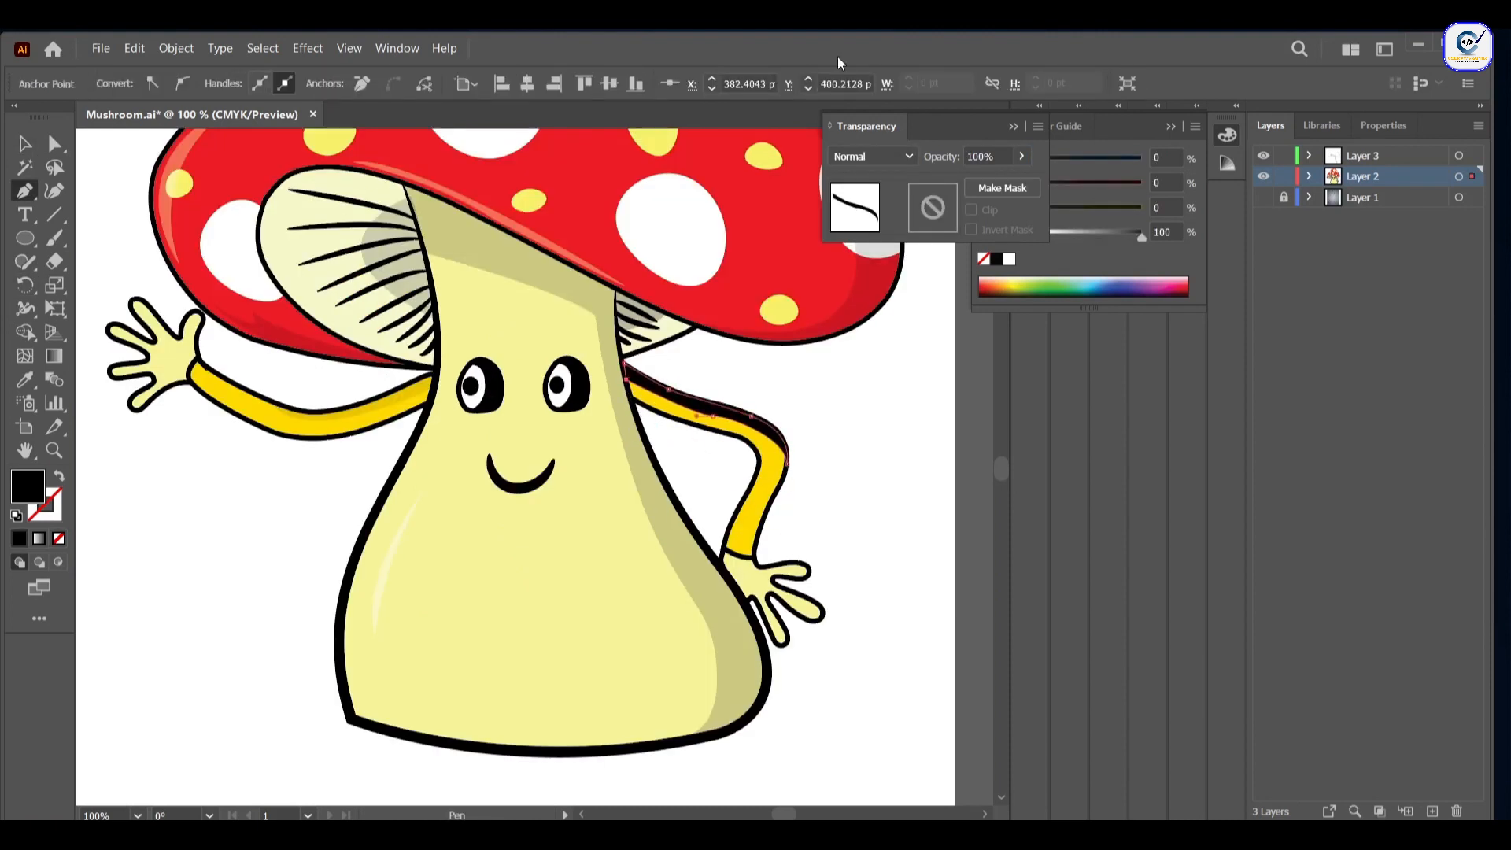
Step: Set the right arm's shadow to Multiply blending with 10% opacity
click(873, 157)
click(859, 226)
click(954, 163)
text(20)
click(25, 144)
Step: Draw a black shadow down the left hand's thumb and along the wrist, with Multiply blending and 10% opacity
scroll(741, 479, up, 3)
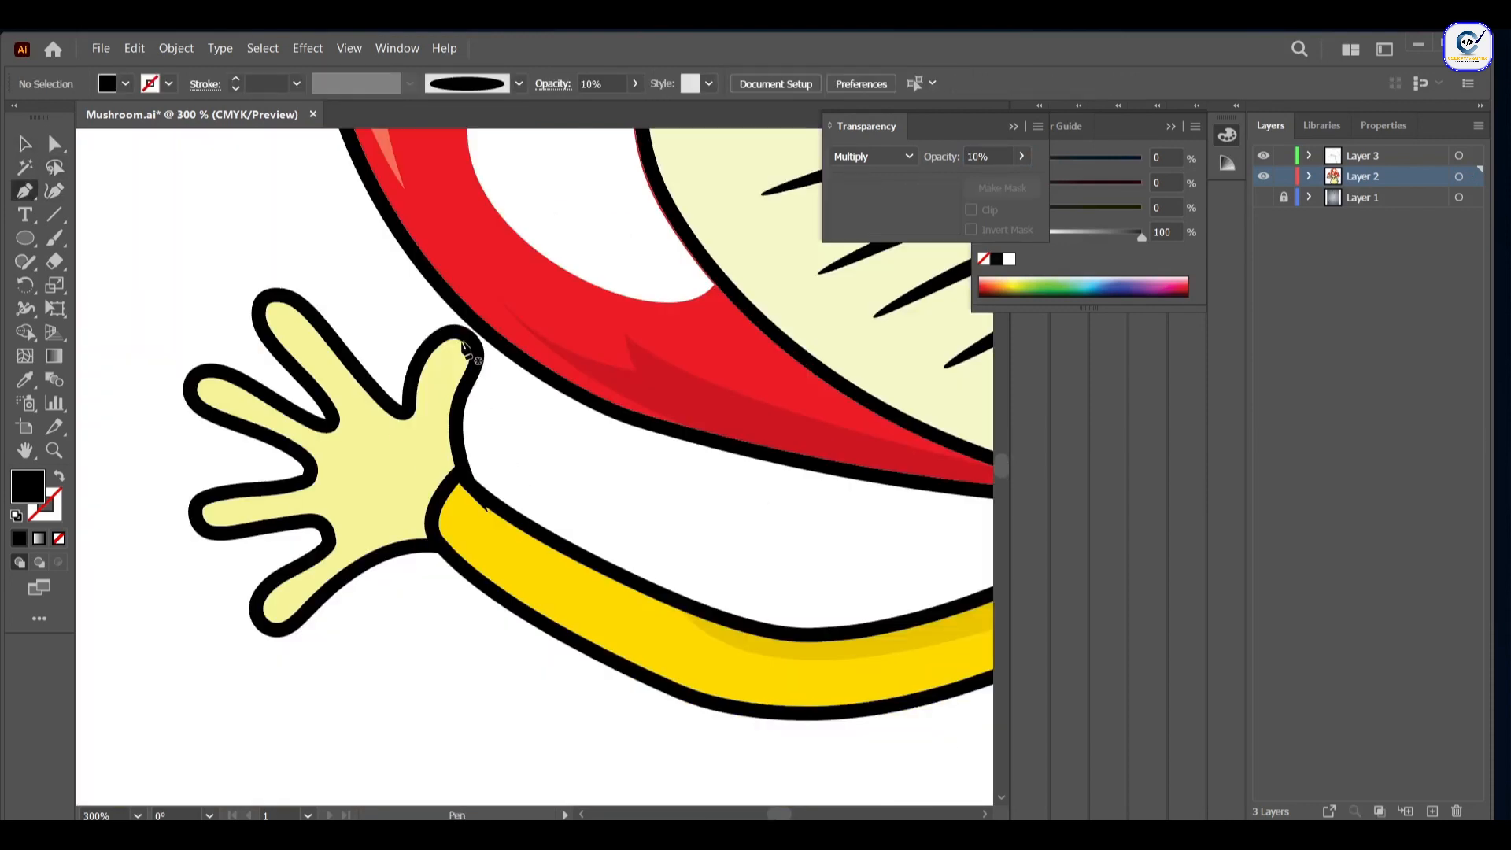
click(462, 338)
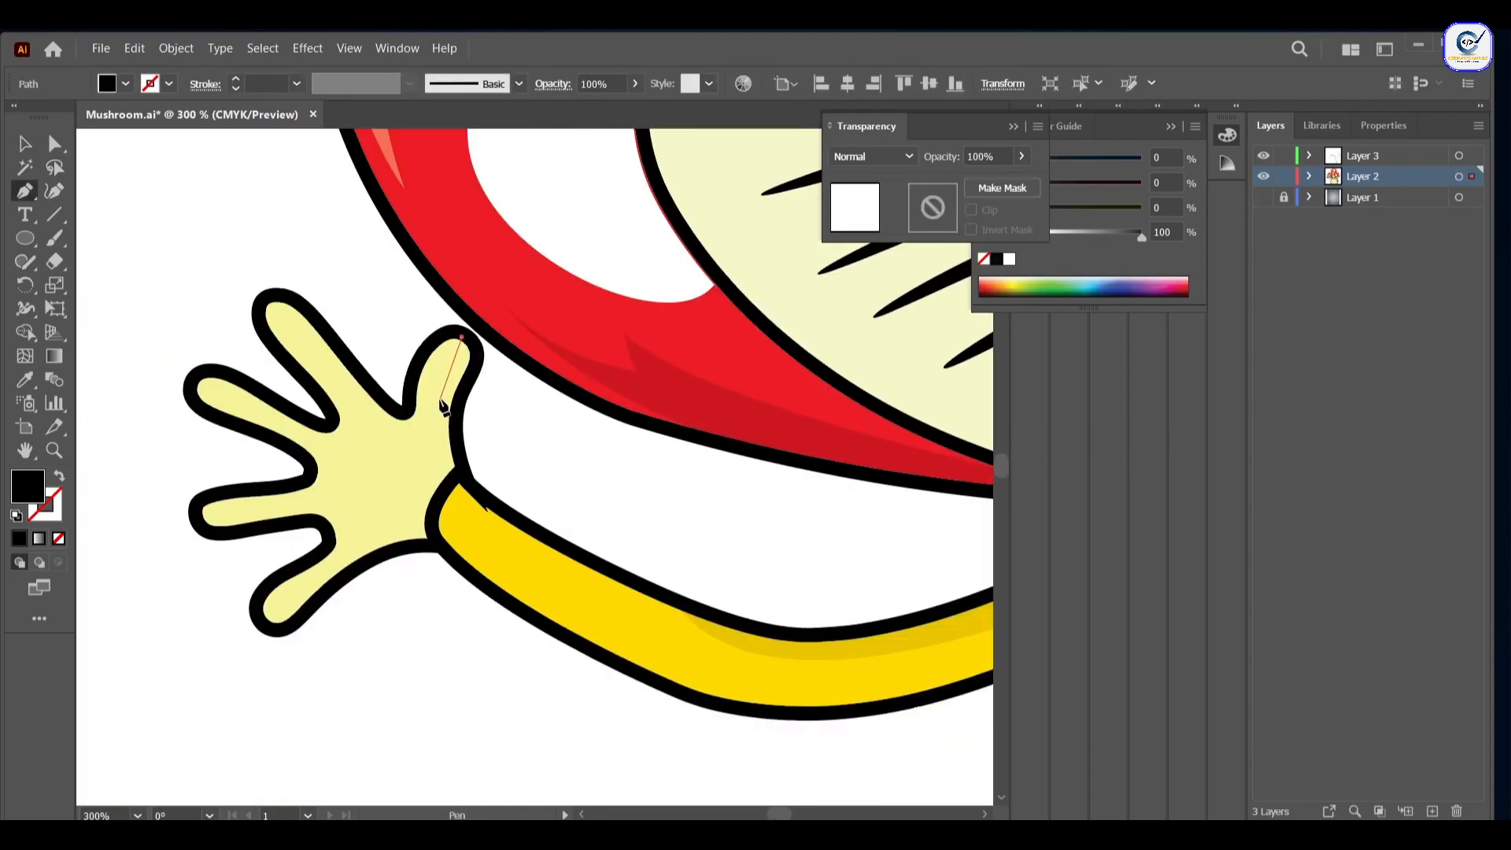
mouse_move(415, 540)
mouse_down()
mouse_move(407, 511)
mouse_move(411, 529)
mouse_up()
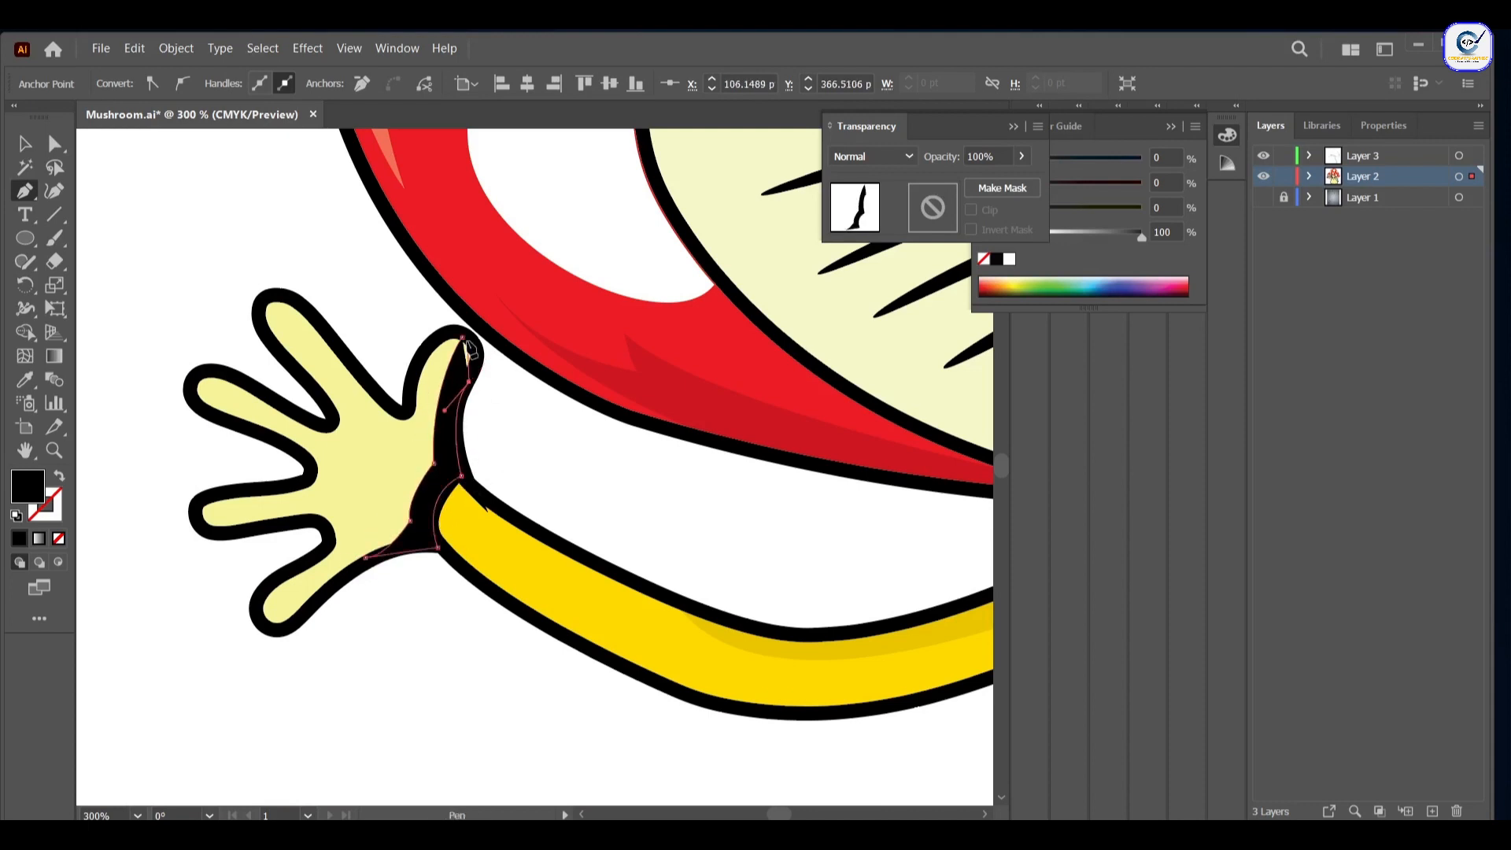
drag(462, 337, 422, 346)
click(874, 157)
click(860, 216)
click(984, 156)
text(10)
Step: Draw a black shadow shape over the lower half of the left hand's uppermost long finger, beside the thumb
click(268, 325)
drag(387, 404, 400, 412)
key(ctrl+z)
drag(344, 358, 364, 347)
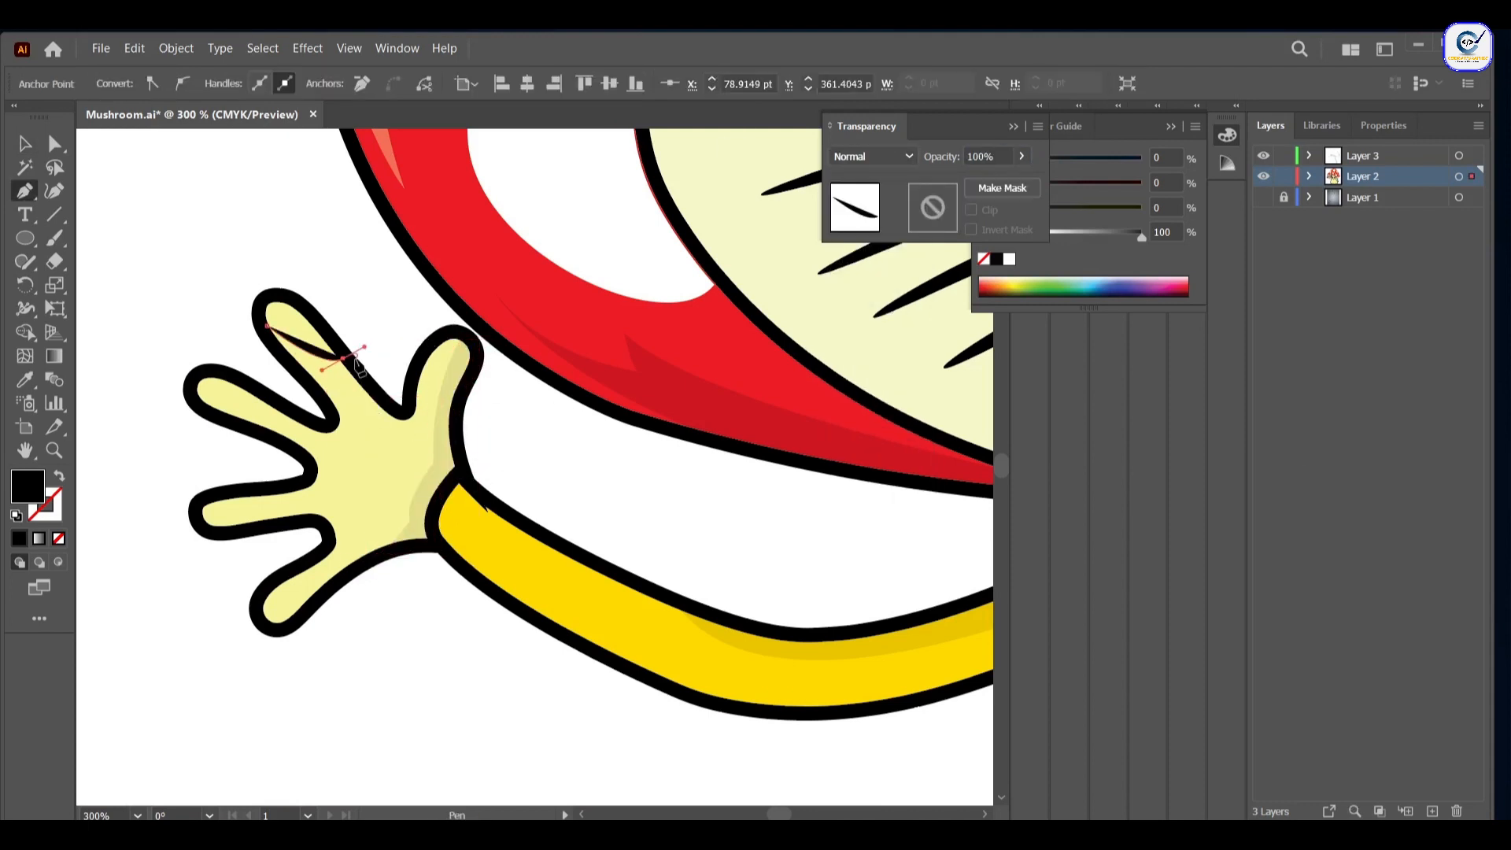
click(388, 407)
drag(343, 406, 339, 420)
click(268, 325)
Step: Set the shadow on the finger beside the thumb to Multiply blending with 10% opacity
click(873, 156)
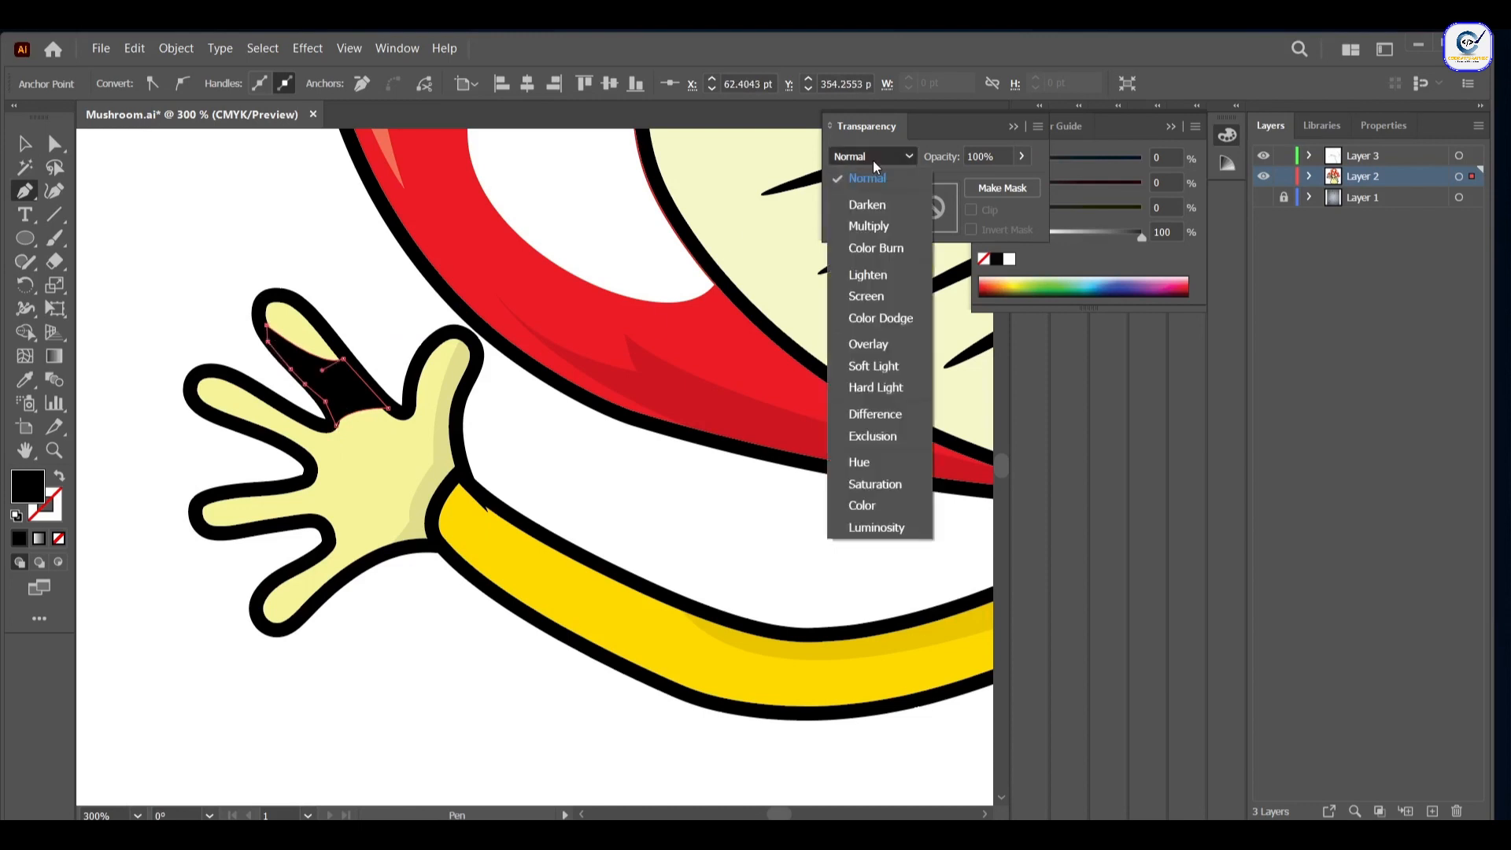
click(870, 226)
click(984, 156)
text(10)
click(25, 144)
Step: Draw a black shadow shape over the base of the left hand's second finger from the thumb
click(25, 191)
click(217, 414)
drag(273, 398, 305, 378)
click(273, 399)
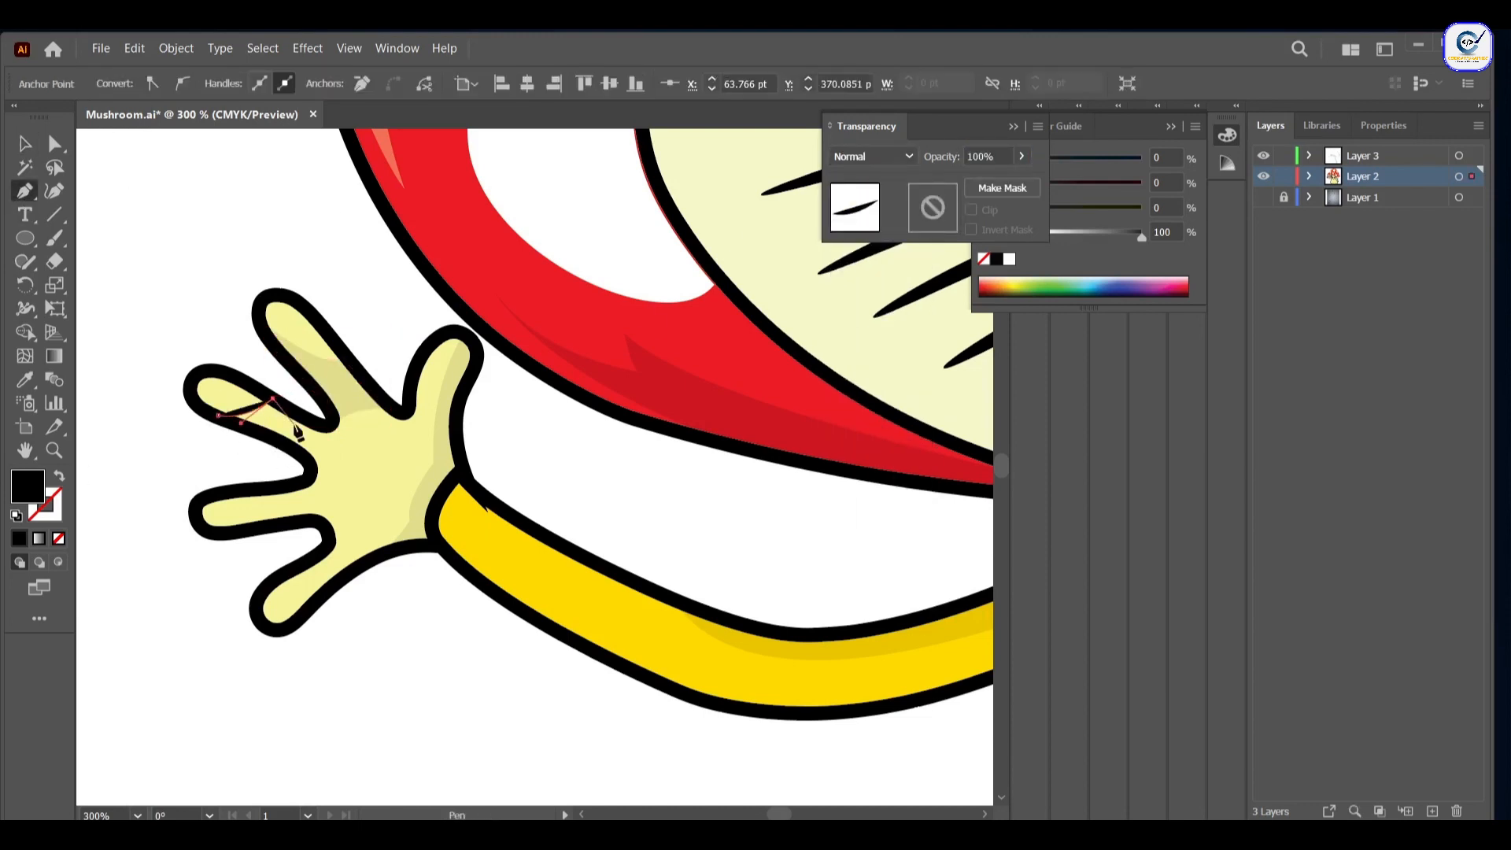
click(328, 431)
drag(310, 471, 316, 487)
click(218, 414)
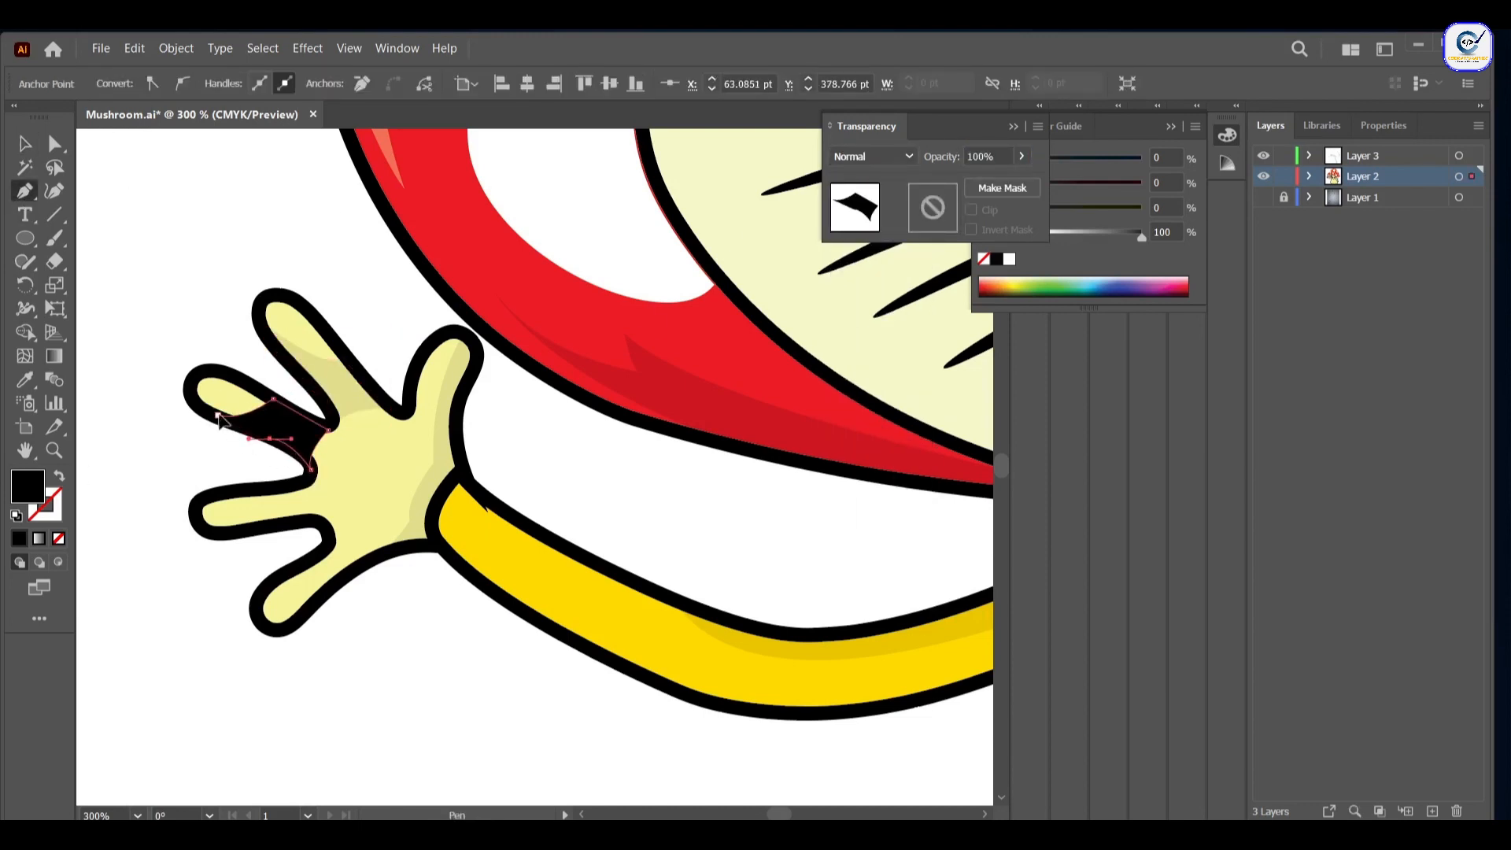
Step: Set the second finger's shadow to Multiply blending with 10% opacity
click(874, 156)
click(861, 227)
click(984, 156)
text(10)
key(Return)
Step: Draw a black shadow shape along the lower edge of the left hand's third finger from the thumb
click(202, 524)
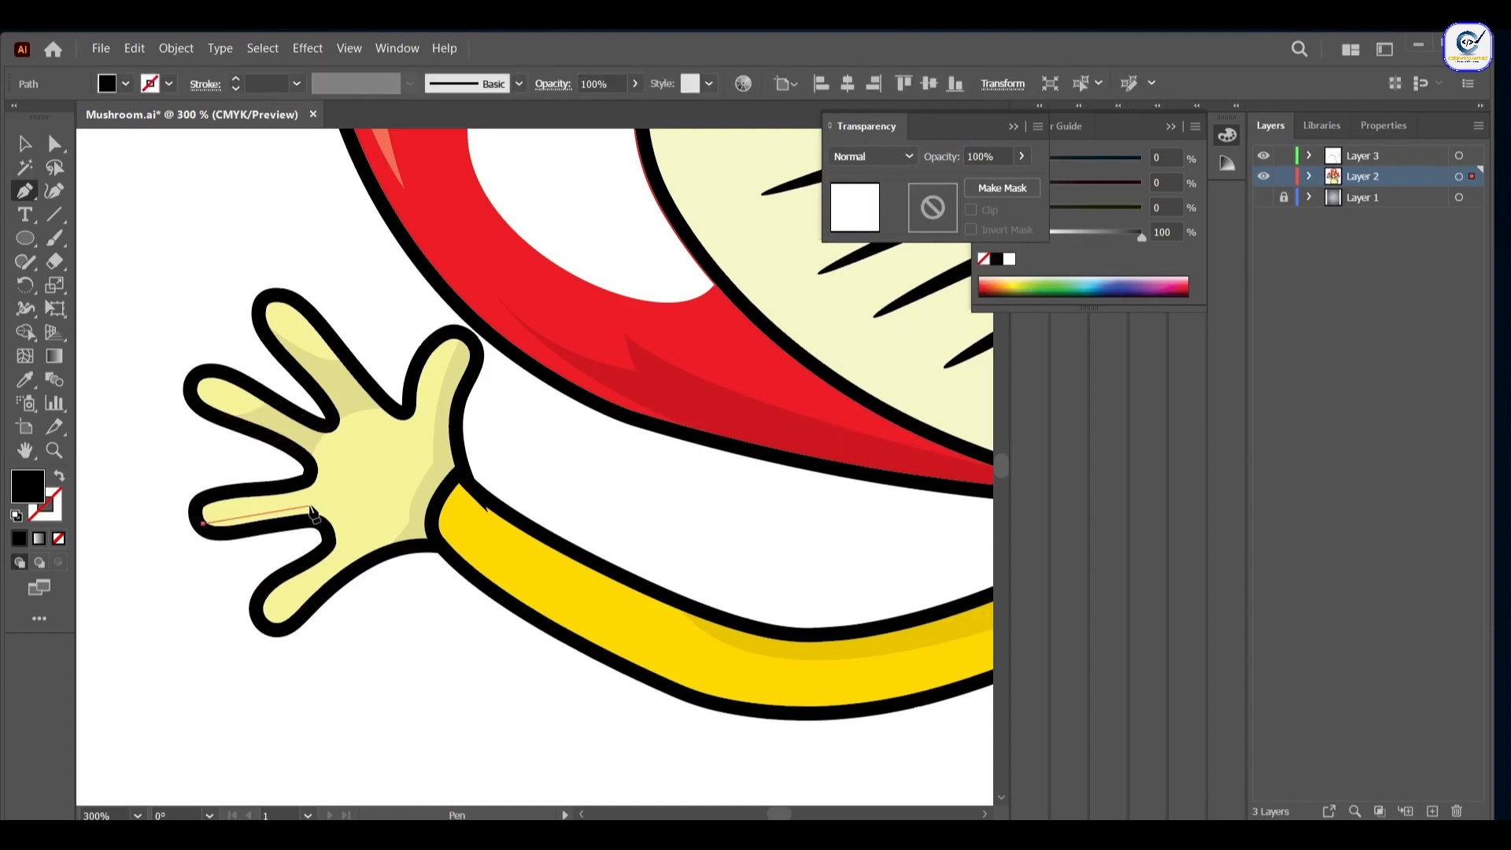
click(312, 504)
drag(323, 524, 343, 536)
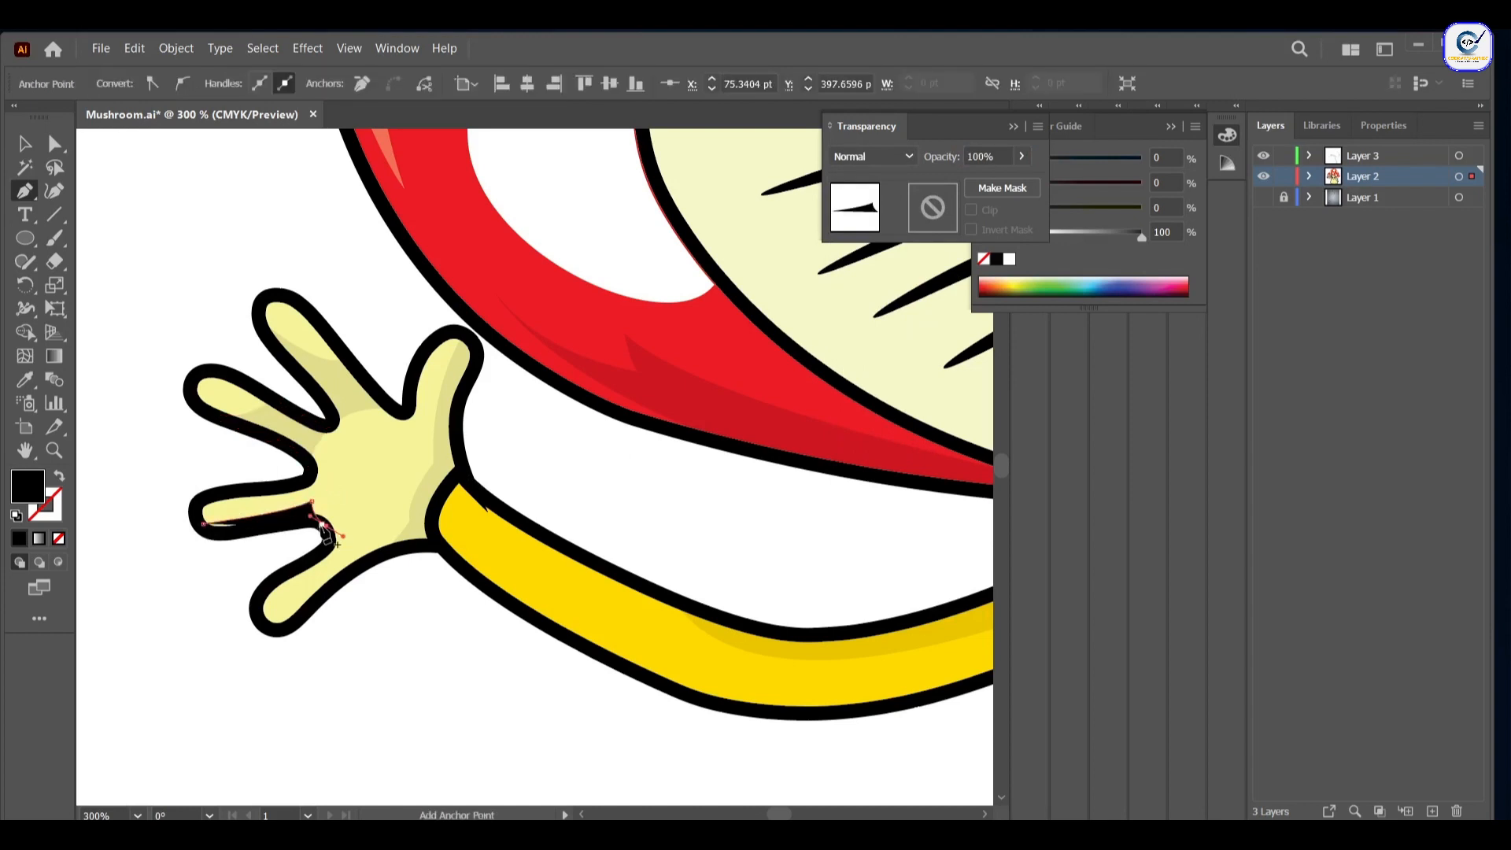
drag(203, 524, 204, 543)
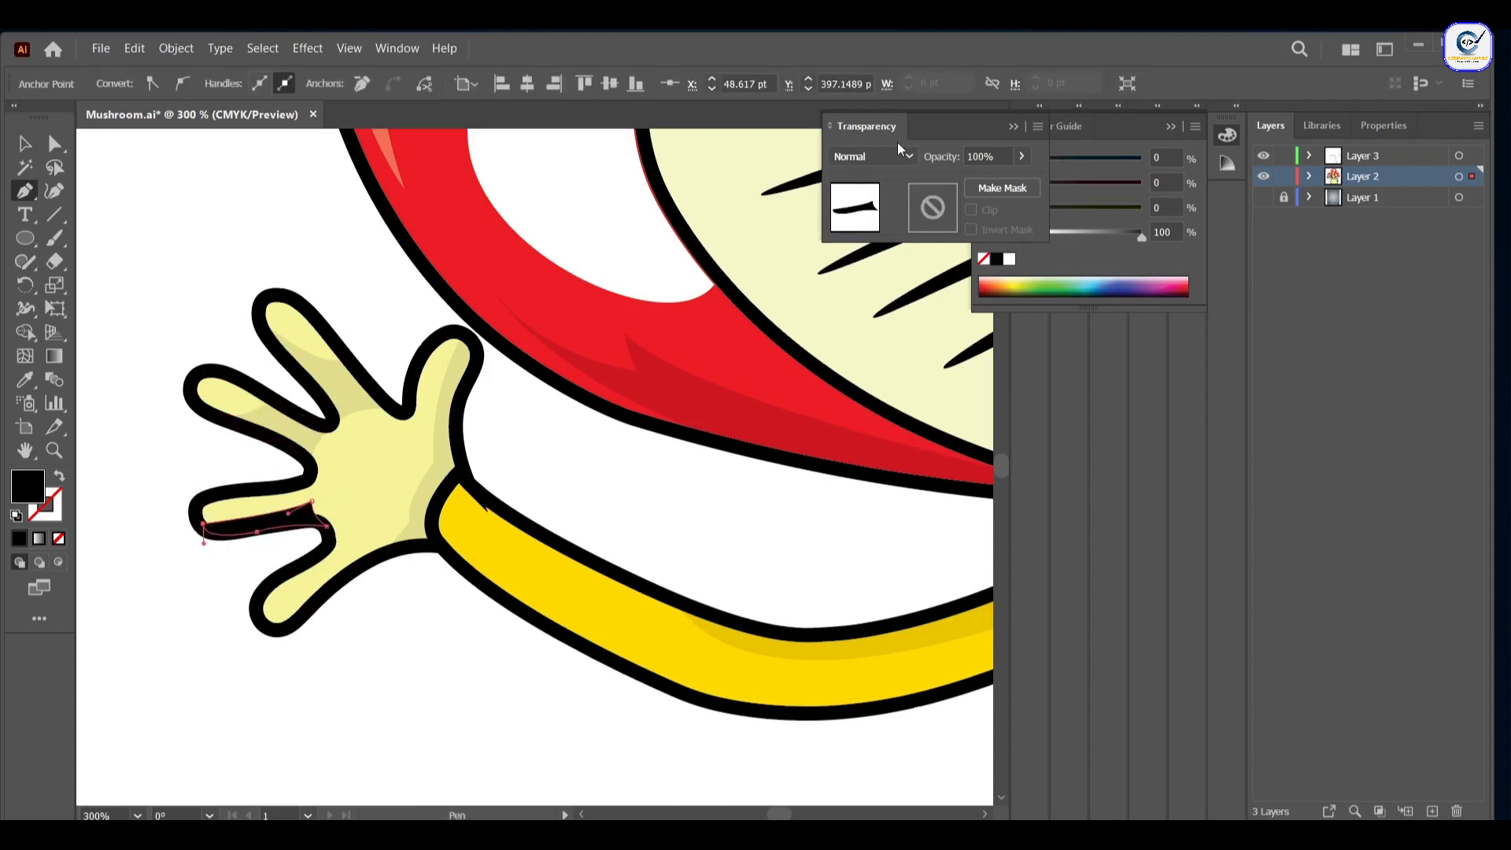
Step: Draw a black shadow along the lower edge of the left hand's lowest finger, with Multiply blending and reduced opacity
click(276, 627)
drag(386, 554, 441, 565)
drag(301, 624, 285, 652)
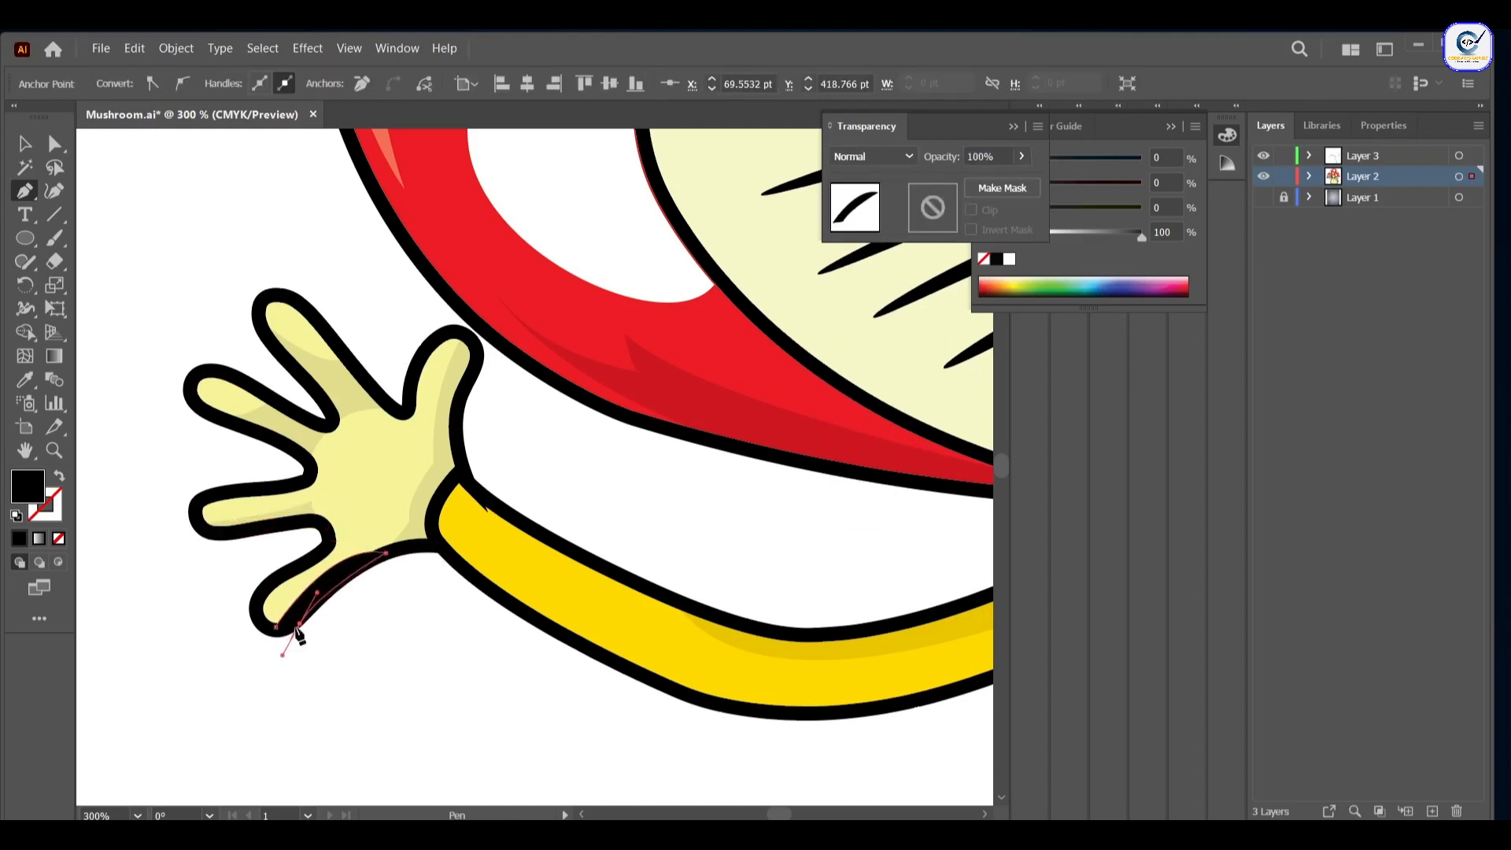
click(301, 624)
click(276, 627)
click(874, 156)
click(861, 227)
click(960, 158)
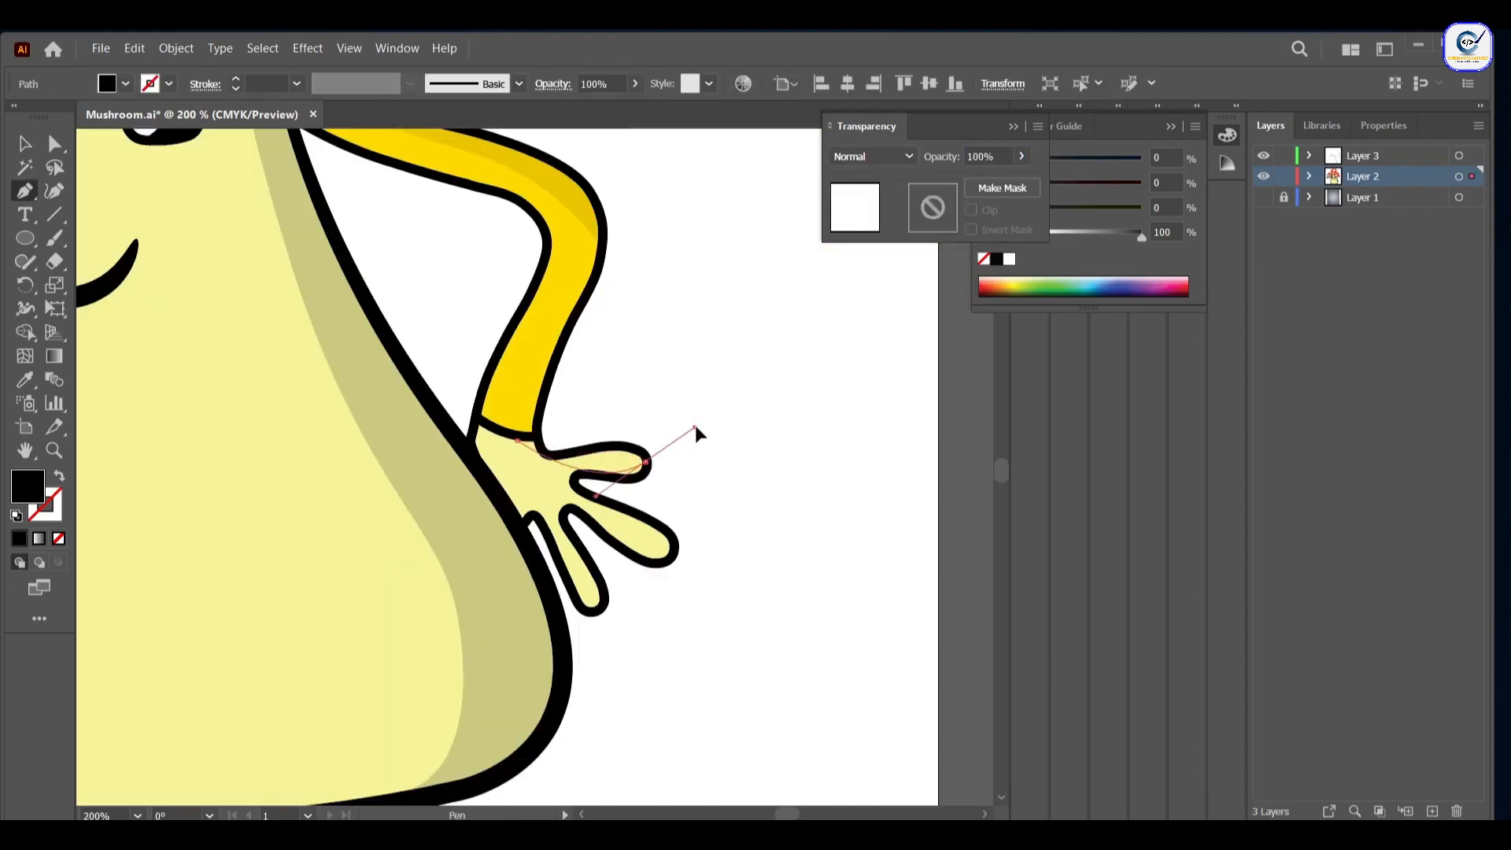
Step: Draw a black shadow from the right hand's wrist along the top of its upper finger, with reduced opacity
click(518, 442)
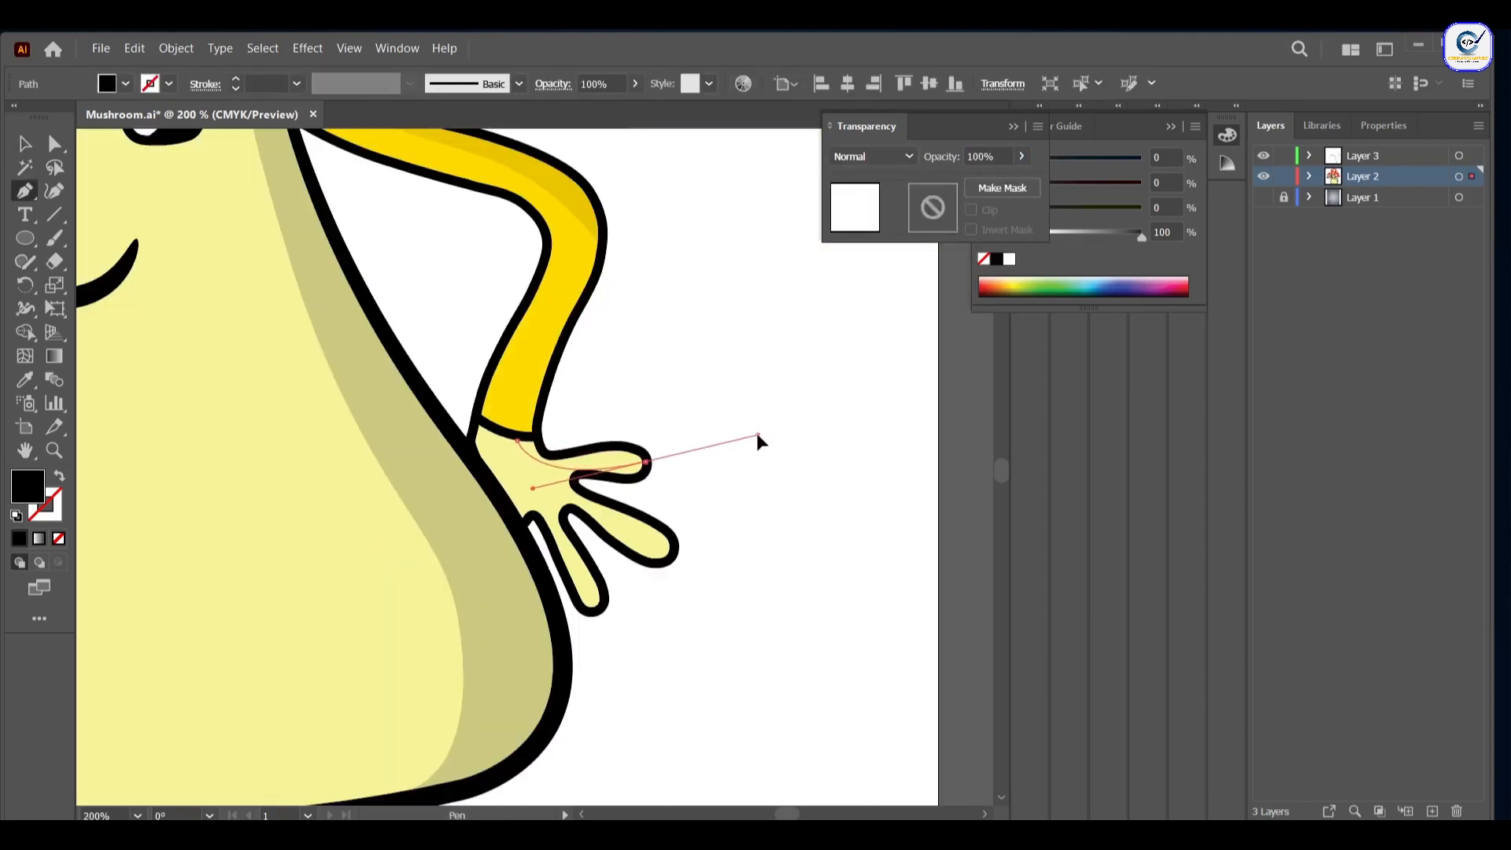
click(639, 445)
click(645, 461)
click(583, 452)
click(567, 457)
click(550, 455)
click(540, 447)
click(538, 435)
click(538, 423)
drag(517, 442, 489, 439)
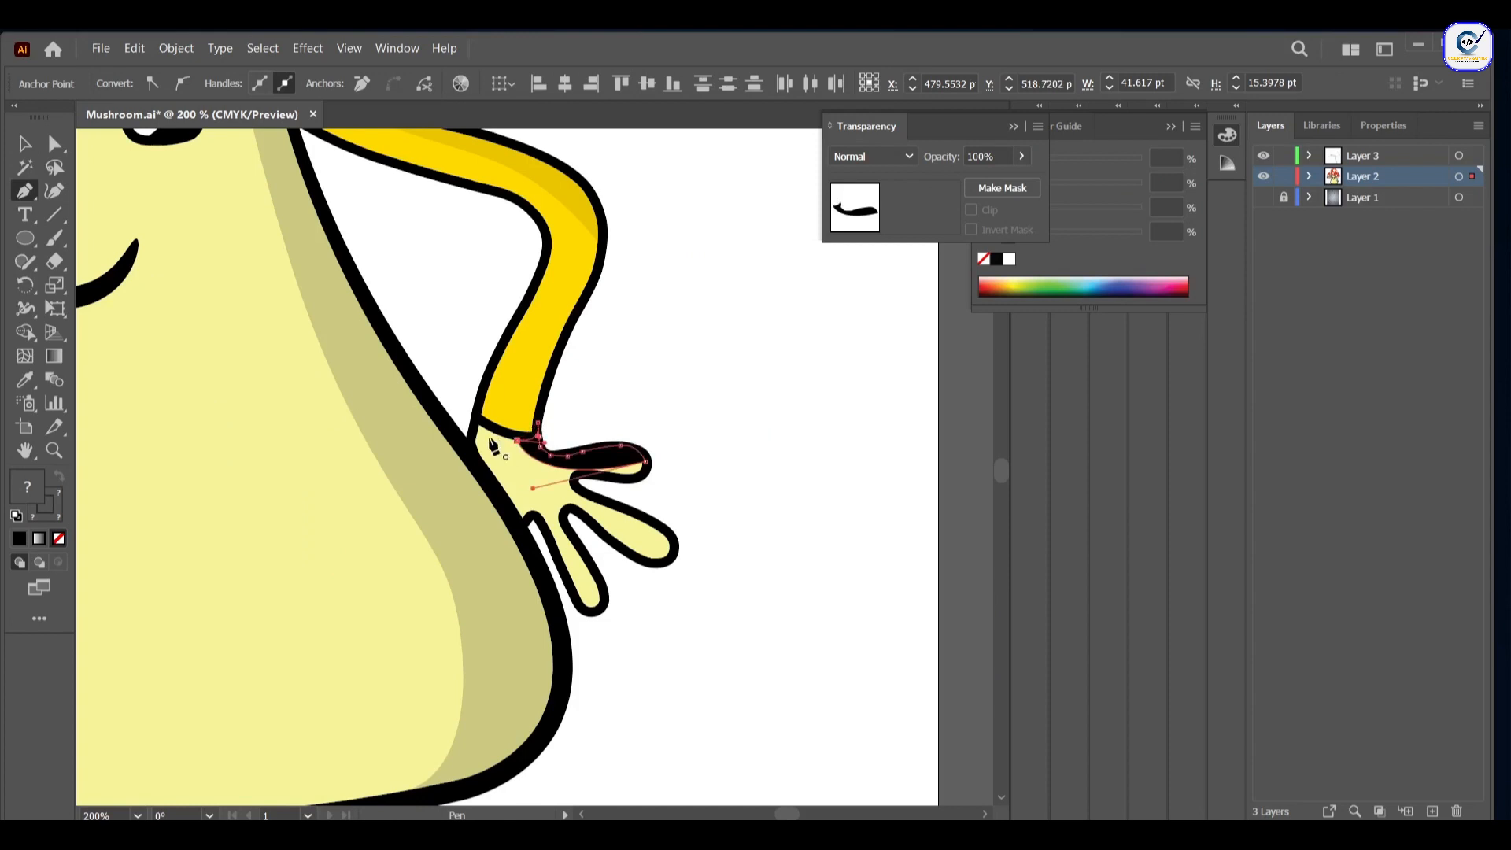
key(Return)
Step: Draw a black shadow from the right hand's wrist down to its lowest finger and adjust its blending and opacity
click(472, 439)
drag(570, 506, 599, 512)
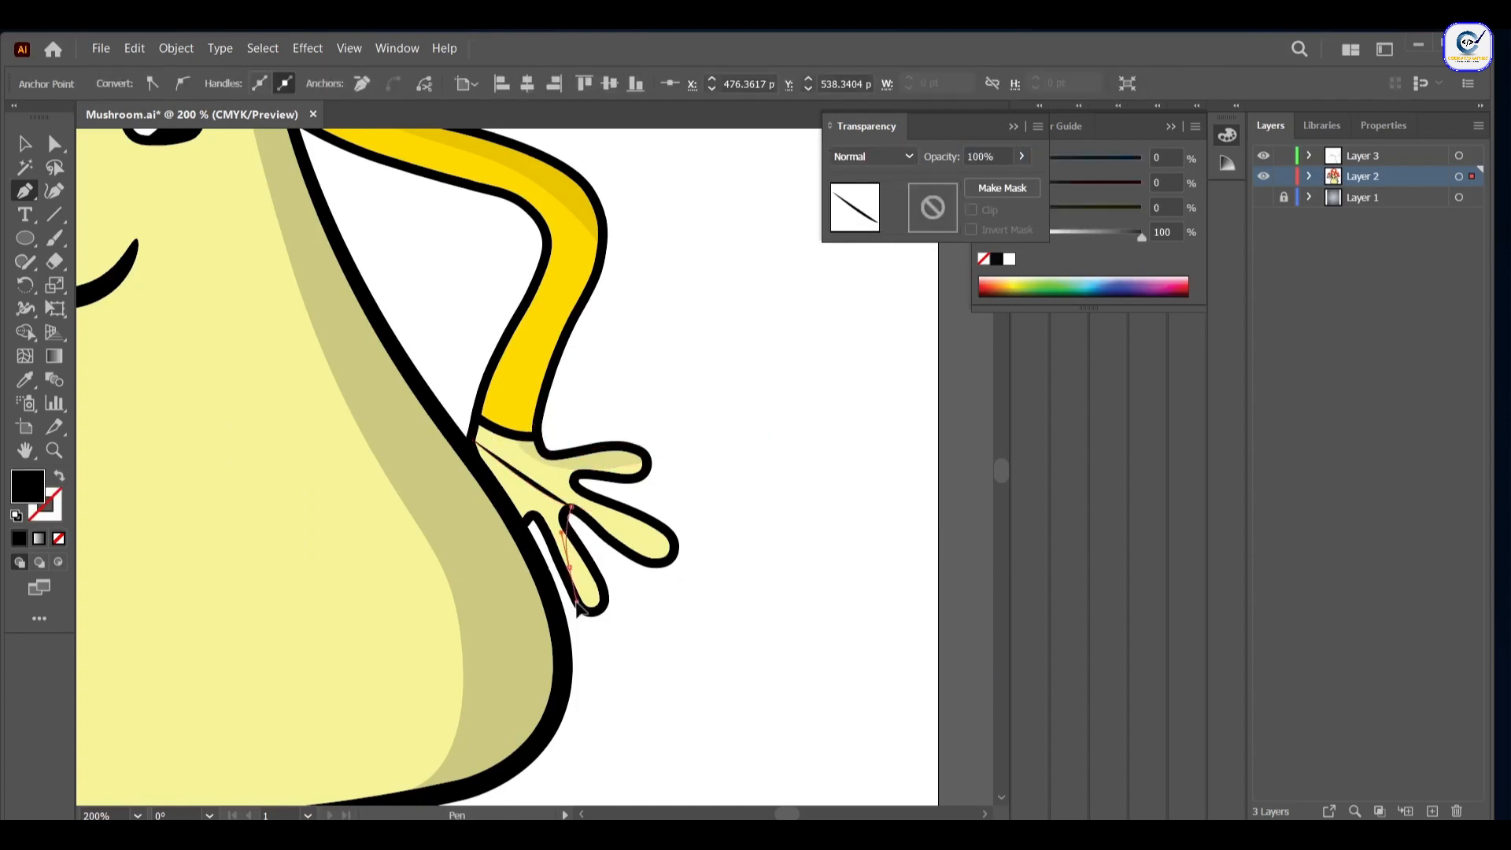
click(472, 439)
click(872, 156)
click(980, 157)
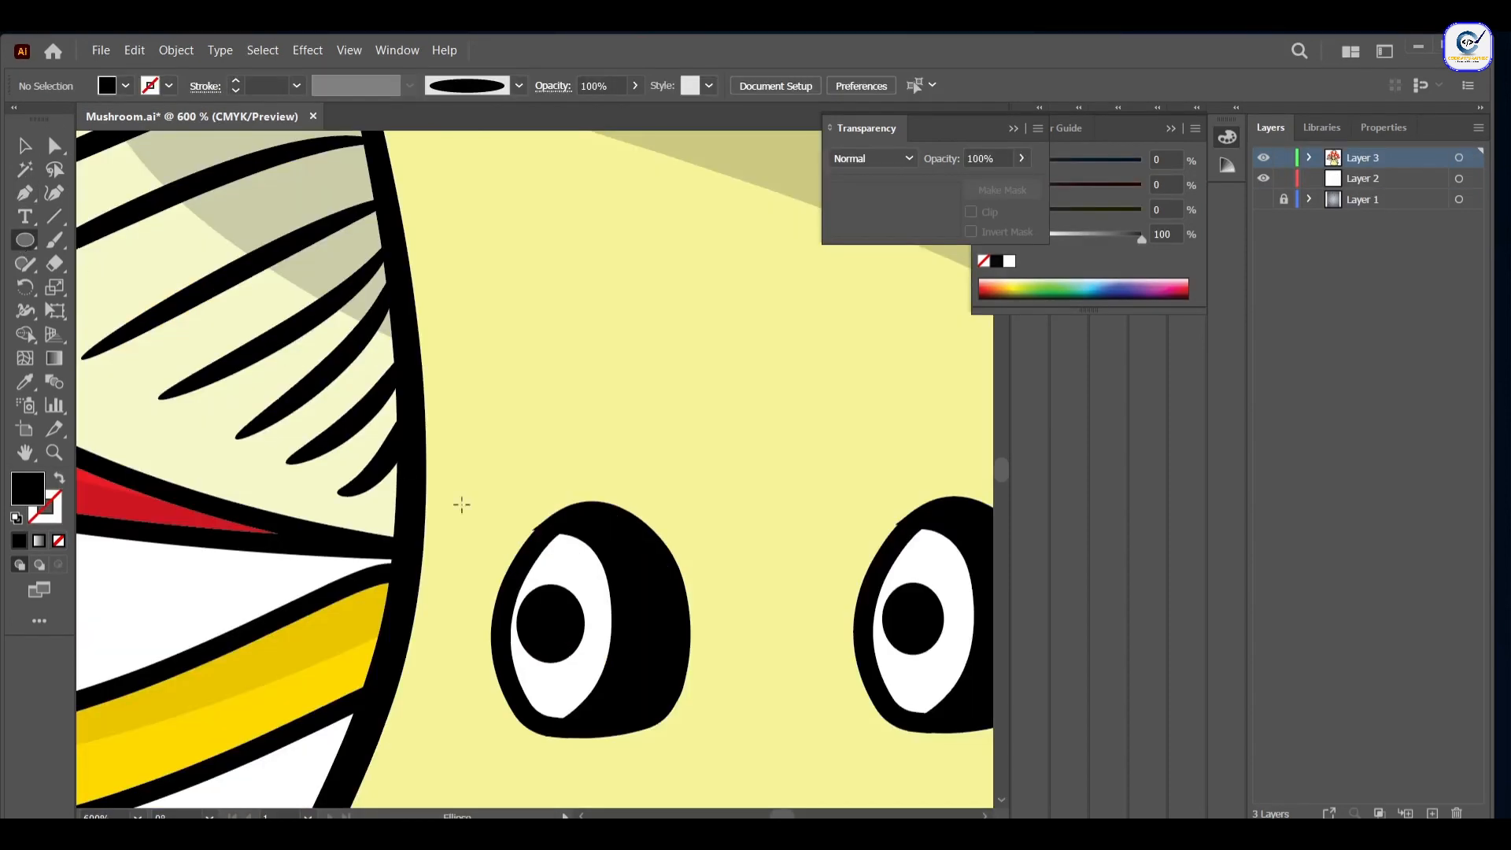
Step: Draw a small white ellipse as a highlight on the left pupil and copy it onto the right pupil
click(1011, 262)
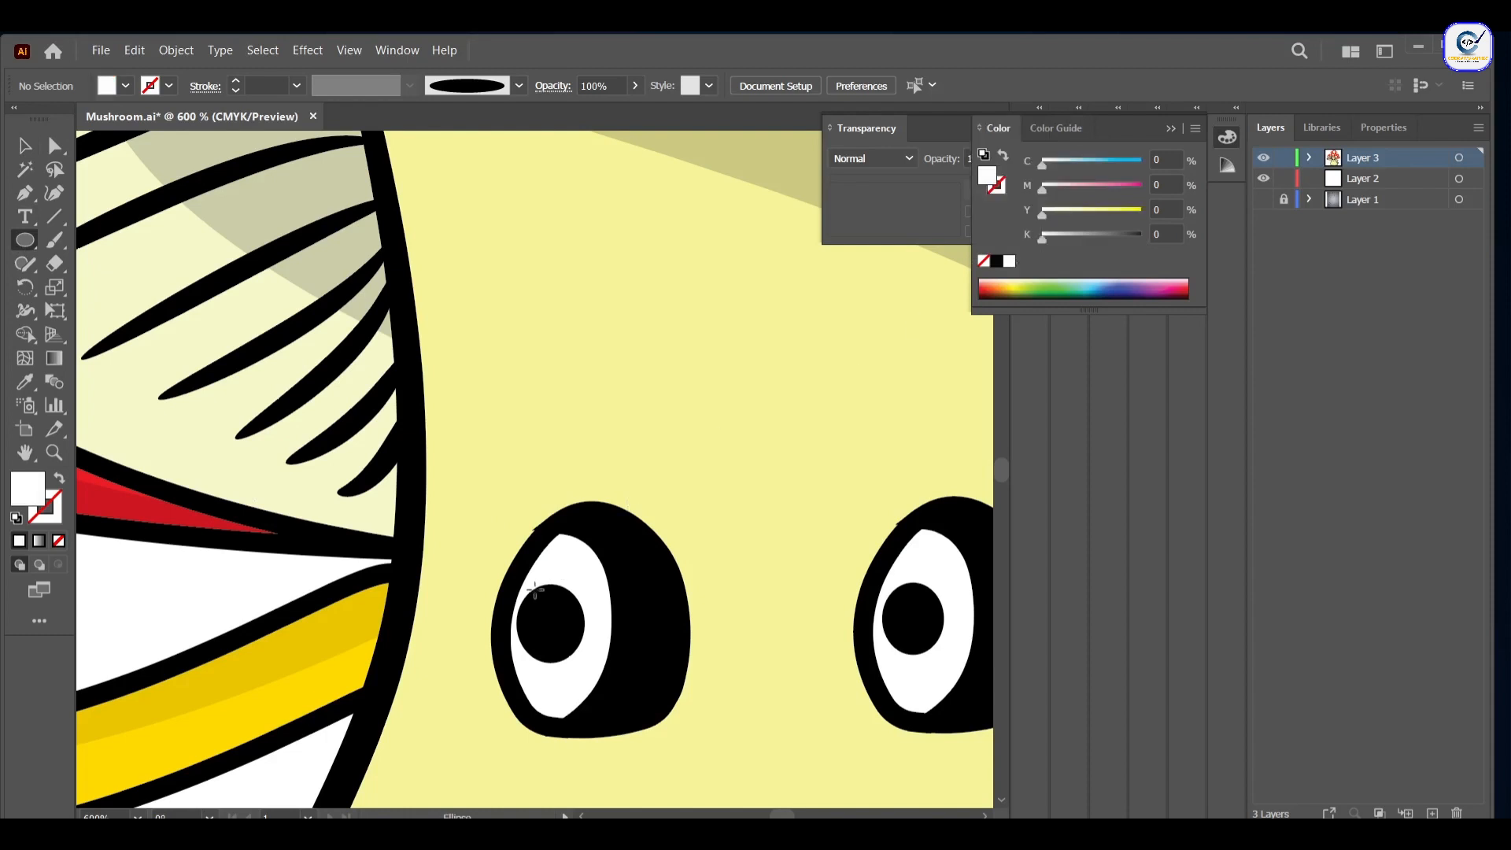
drag(530, 581, 573, 610)
key(v)
mouse_move(554, 595)
mouse_down()
mouse_move(557, 581)
mouse_move(533, 626)
mouse_move(539, 600)
mouse_up()
scroll(539, 600, up, 3)
drag(520, 591, 817, 646)
drag(850, 717, 765, 435)
scroll(442, 494, down, 2)
click(688, 590)
scroll(448, 607, down, 3)
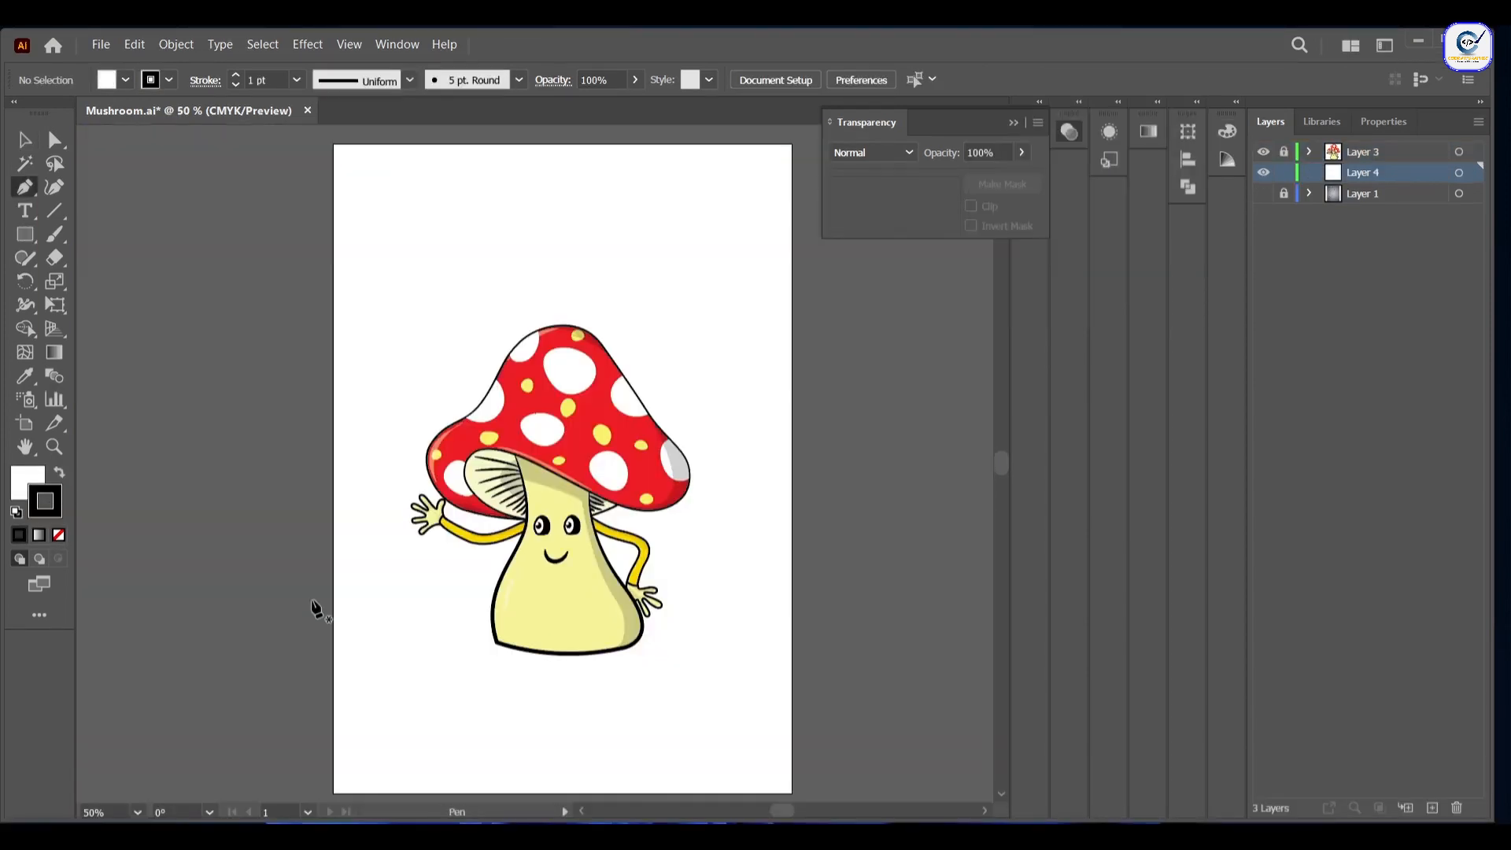
Step: Draw a closed ground outline on Layer 4 behind the mushroom, extending past the artboard, with a black stroke and no fill
click(323, 624)
drag(596, 606, 626, 625)
key(ctrl+z)
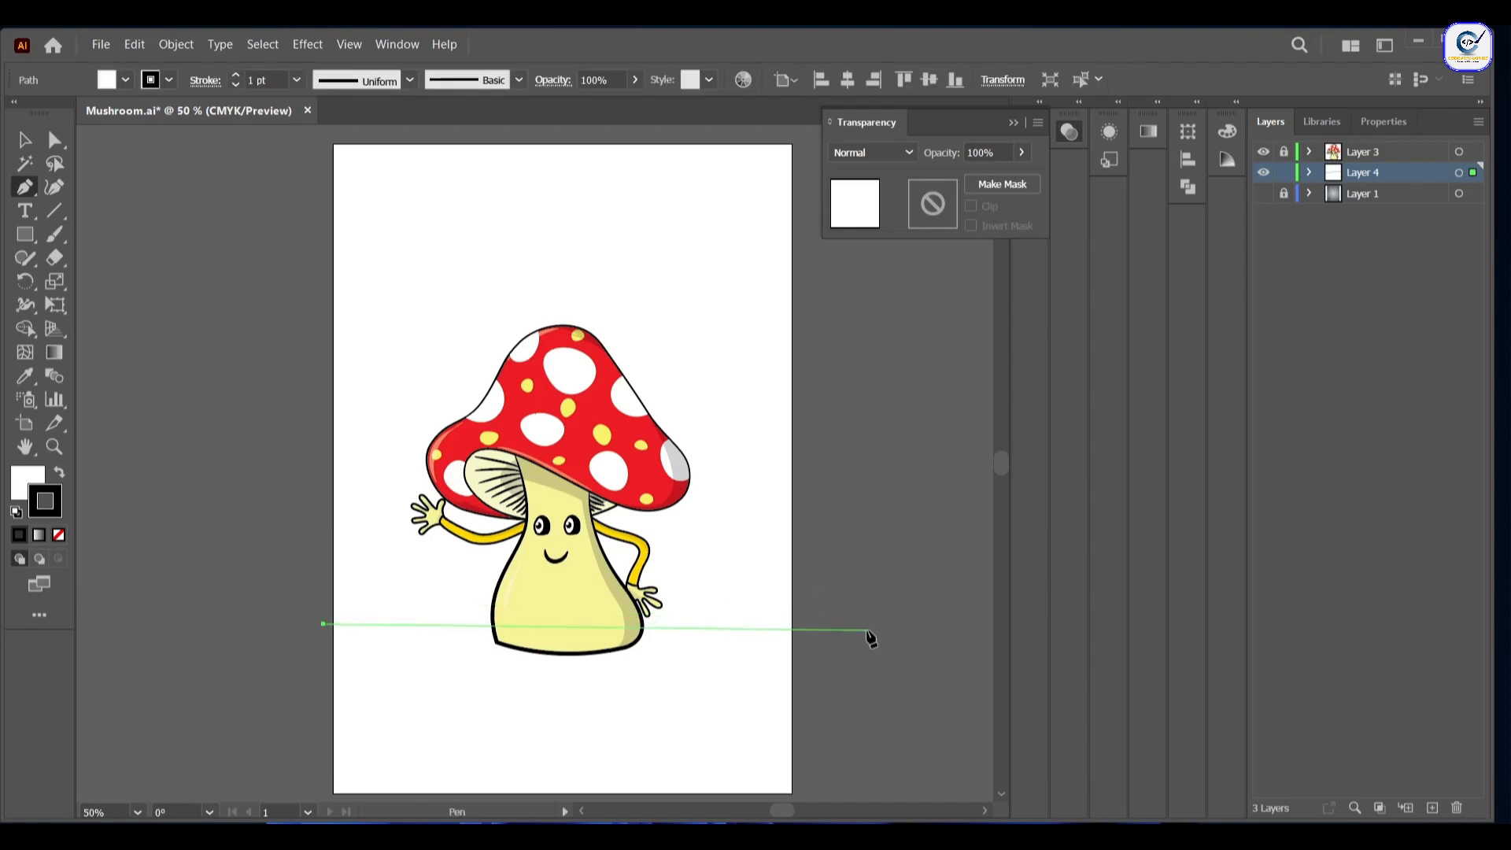
drag(867, 622, 1003, 668)
click(810, 731)
click(154, 764)
click(205, 529)
click(26, 481)
click(58, 535)
click(59, 473)
click(59, 473)
Step: Reshape the ground outline's top edge and right side into a smooth hill with the Curvature tool
click(54, 188)
click(811, 569)
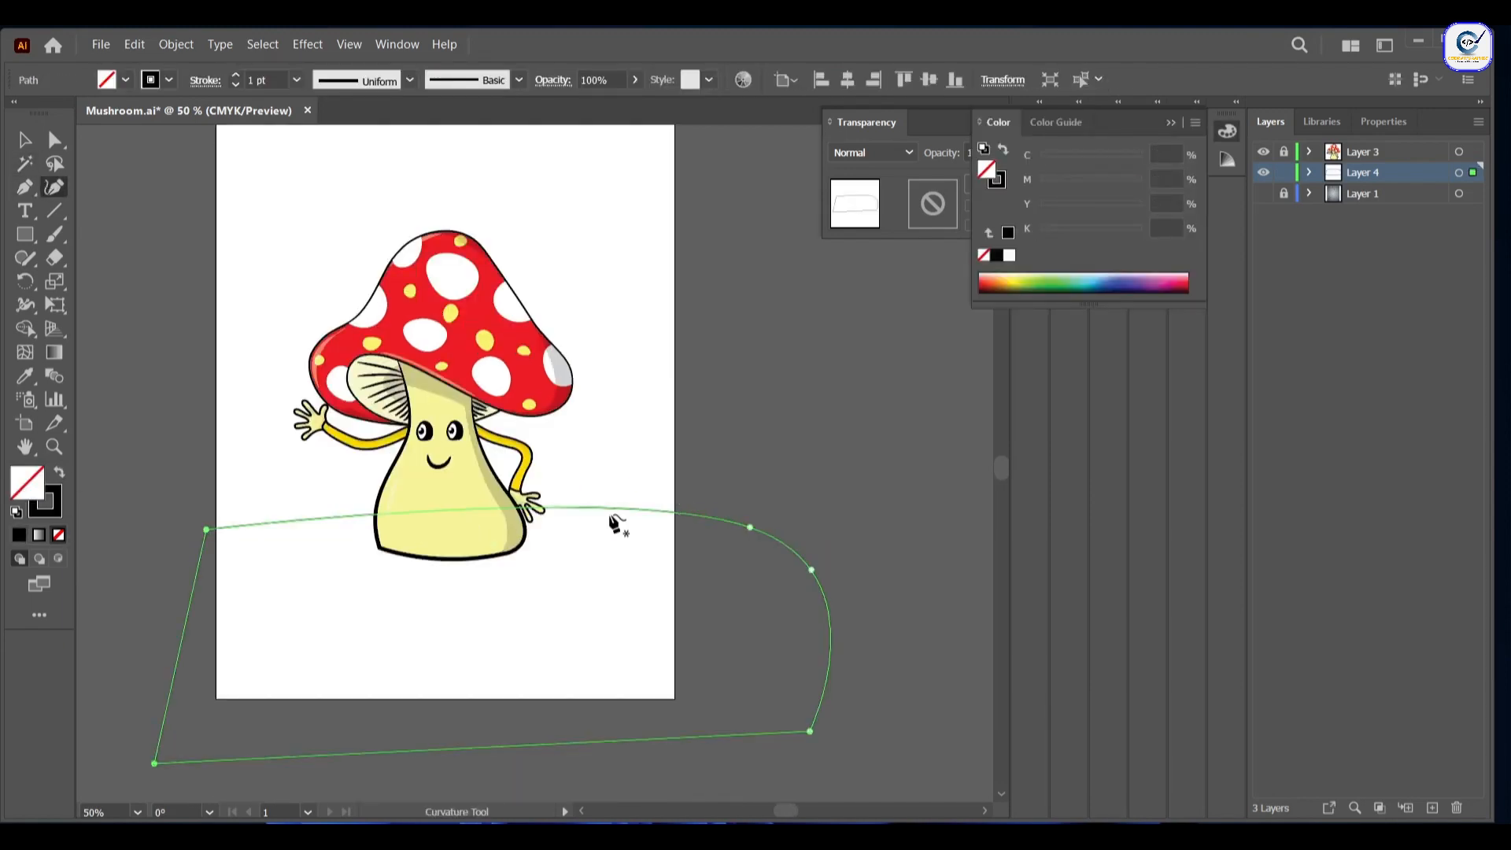
drag(613, 510, 680, 523)
drag(458, 527, 458, 511)
drag(681, 524, 717, 524)
click(25, 141)
click(149, 429)
scroll(200, 563, up, 1)
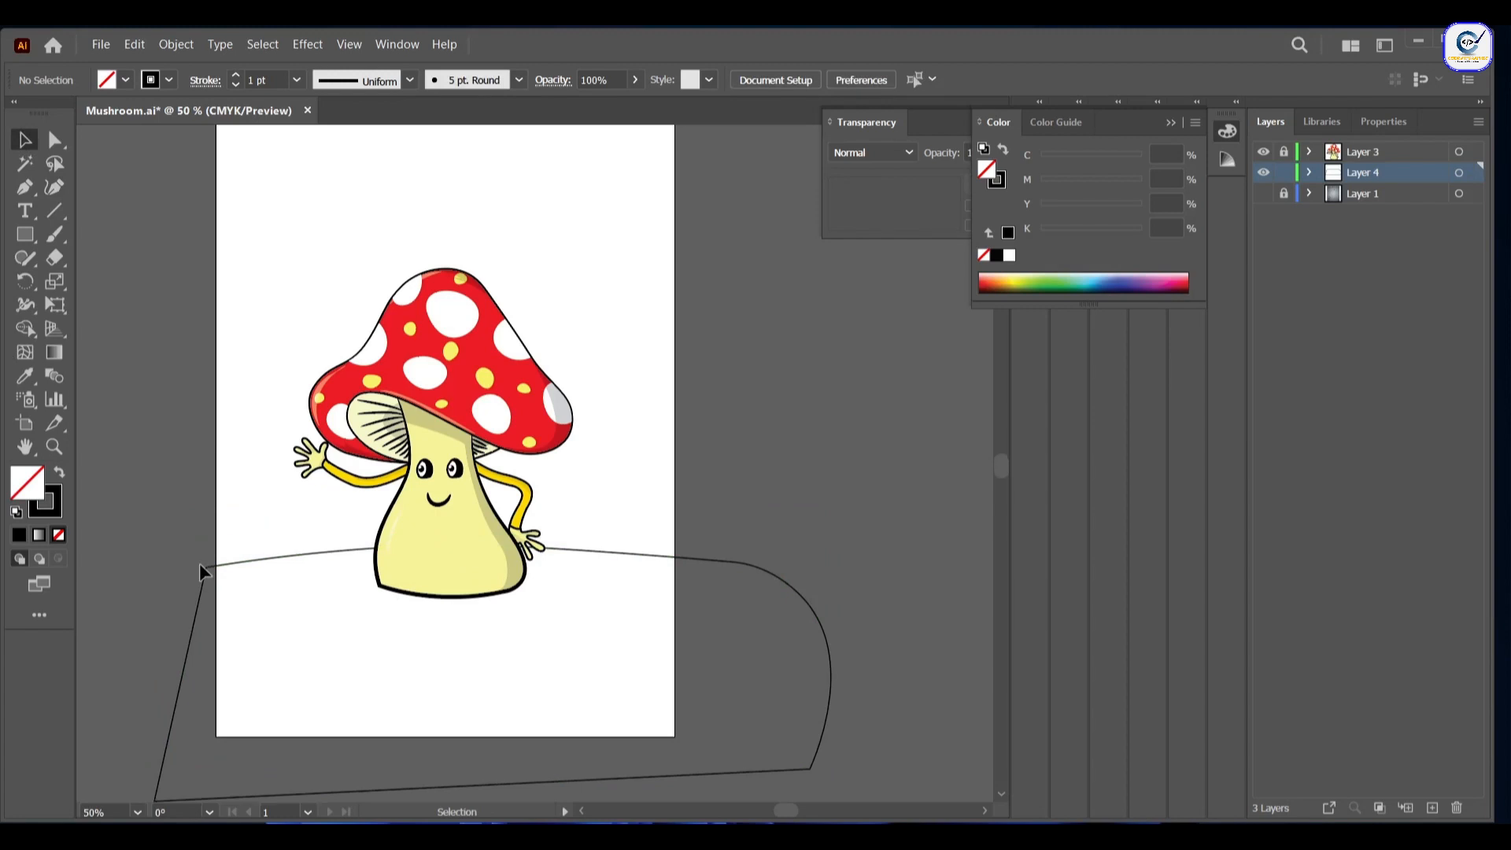
Step: Lock Layer 4 and add a new layer above Layer 3
click(1285, 172)
click(1336, 156)
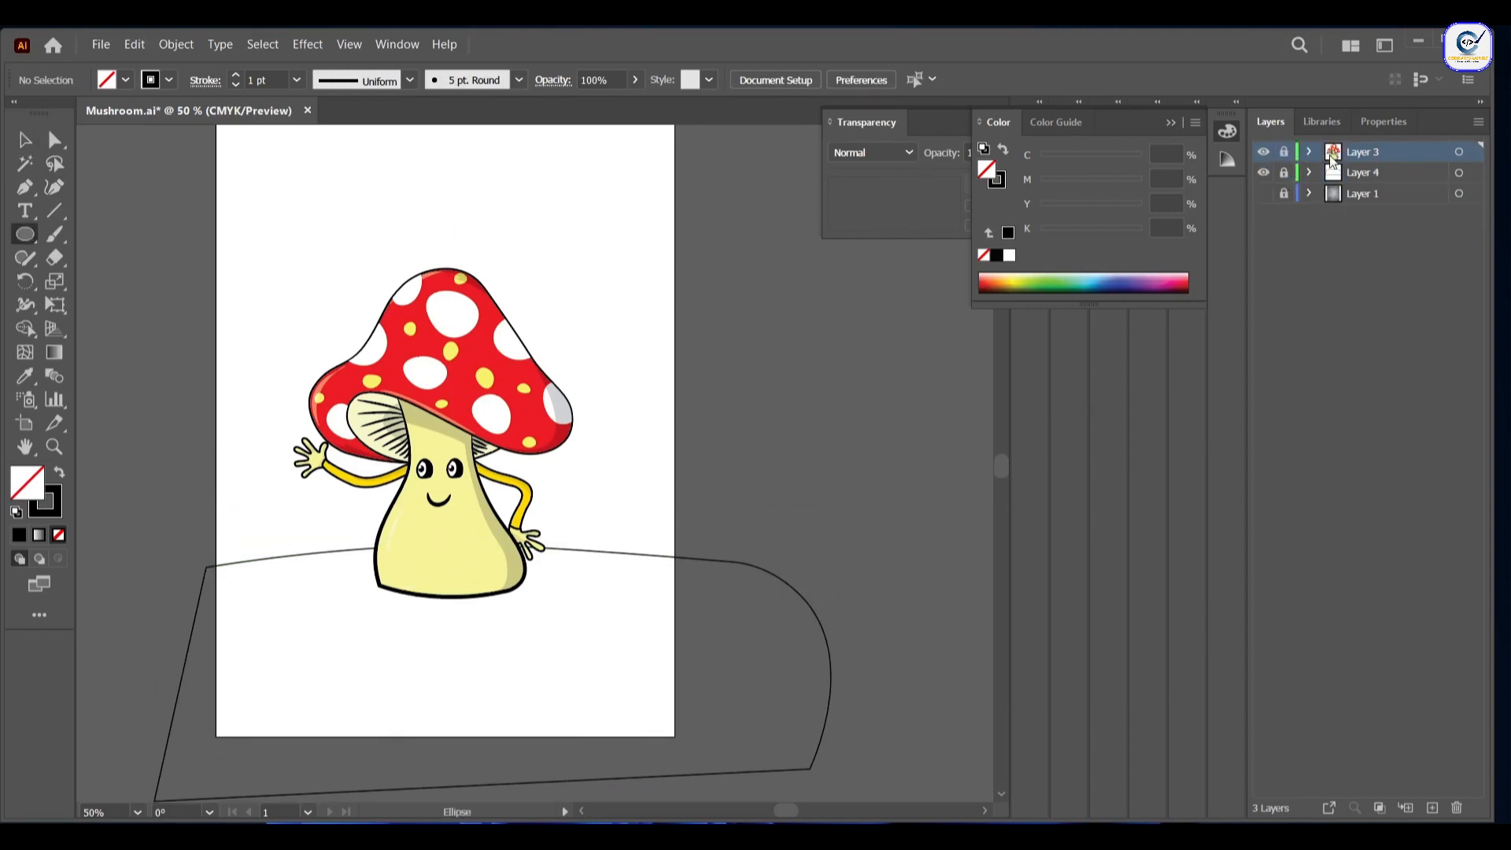
click(1432, 807)
Step: Draw three unfilled black-outlined ellipses around the stem's base, at its left, below it and at its right
drag(442, 591, 505, 636)
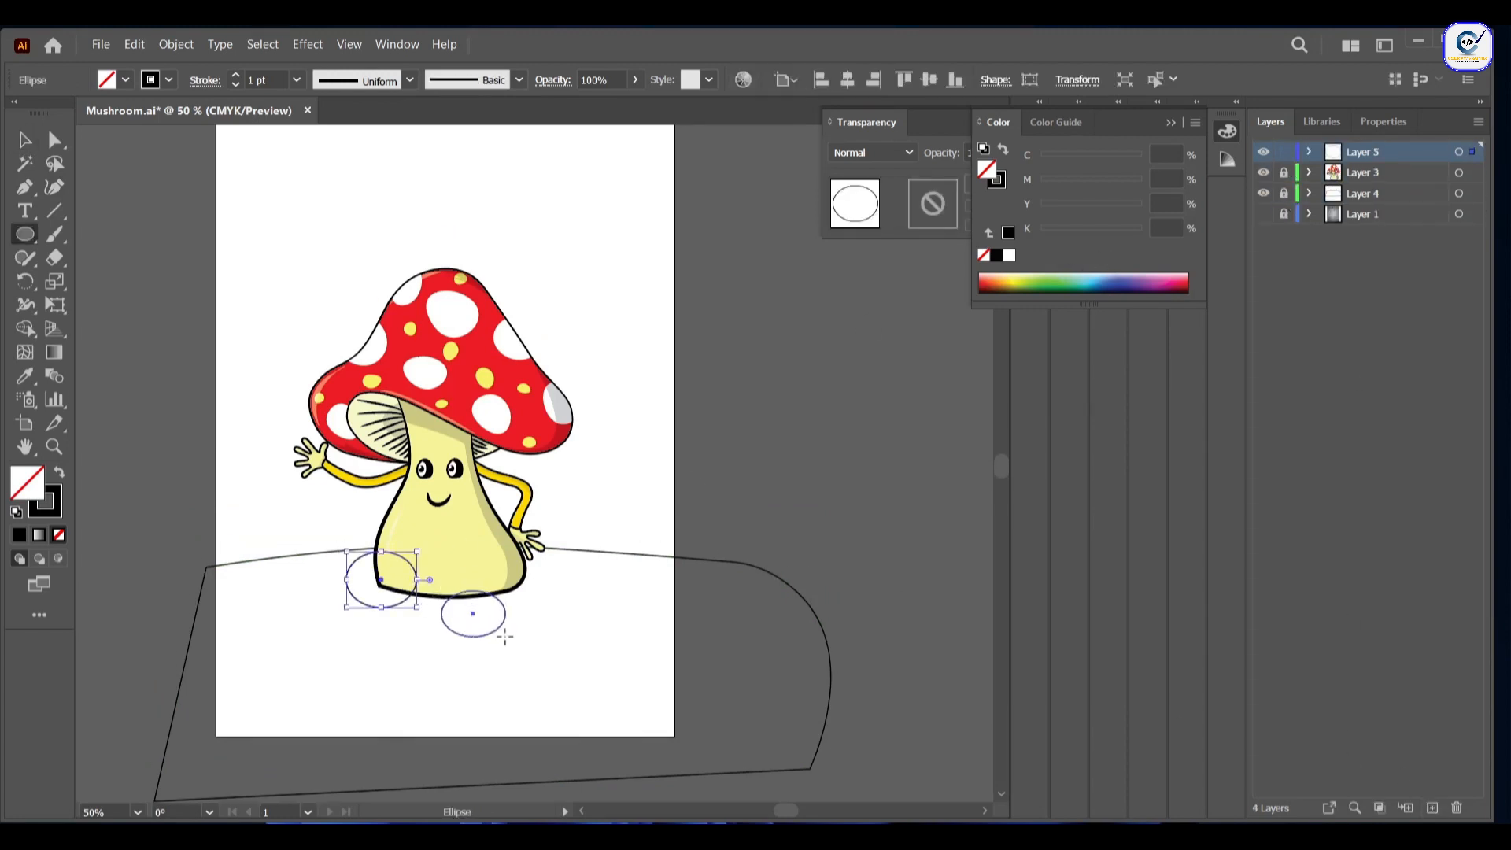
drag(515, 568, 557, 605)
drag(390, 623, 435, 651)
key(Delete)
click(55, 187)
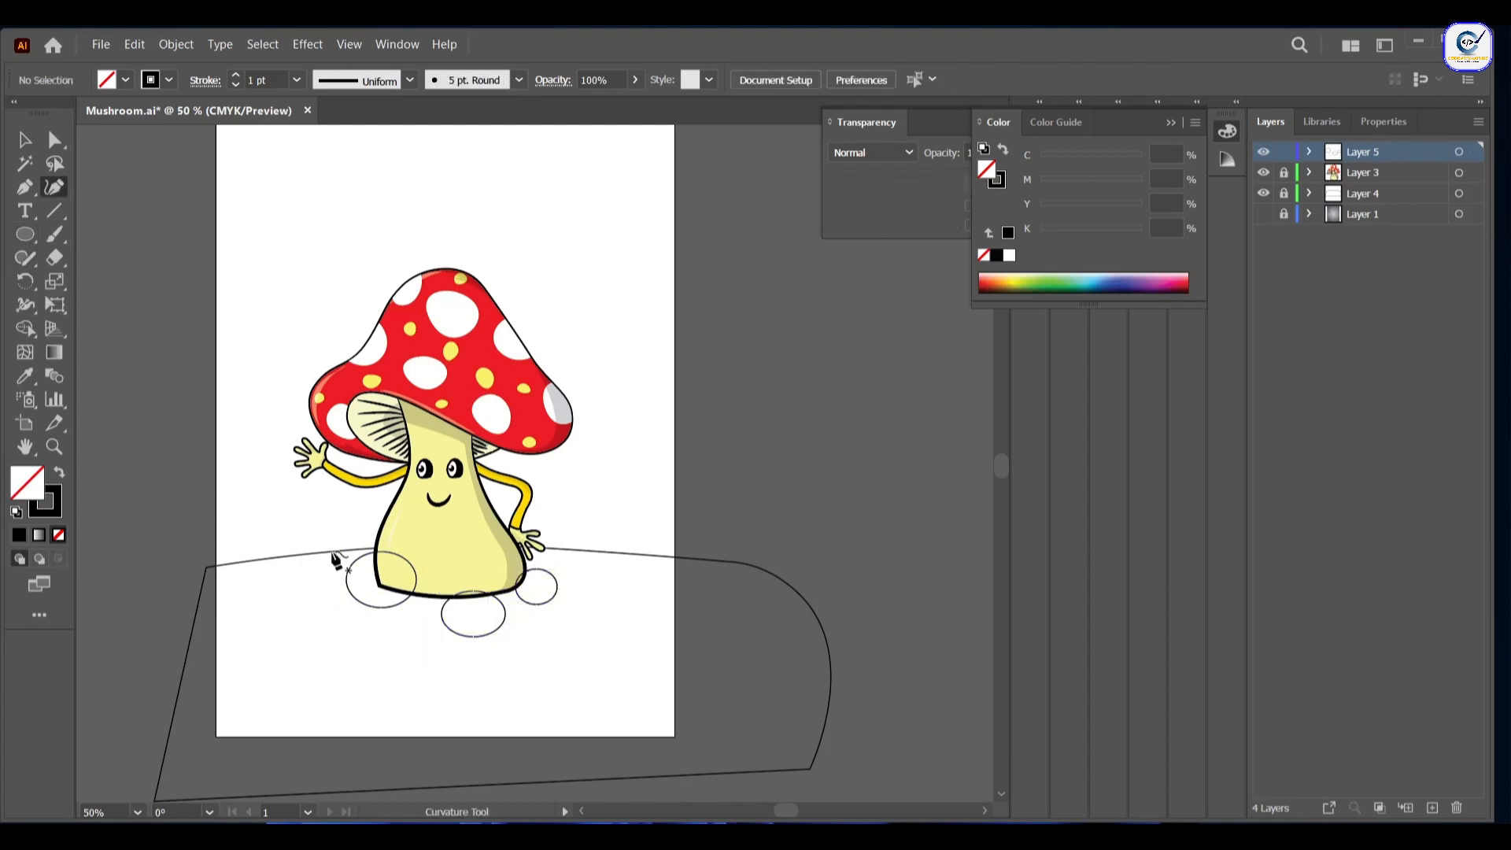
Step: Reshape the ellipse at the stem's left base into a flattened, tilted oval with the Curvature tool and fill it black without a stroke
click(361, 557)
drag(381, 552, 382, 603)
mouse_move(416, 580)
mouse_down()
mouse_move(395, 597)
mouse_move(438, 609)
mouse_up()
key(v)
click(381, 596)
click(380, 603)
key(shift+x)
drag(405, 606, 370, 573)
key(p)
click(368, 582)
click(55, 188)
Step: Swap stroke and fill on the ellipses below and to the right of the stem, and flatten the lower one
key(v)
click(499, 627)
key(shift+x)
click(533, 604)
key(shift+x)
drag(463, 626, 484, 602)
click(54, 187)
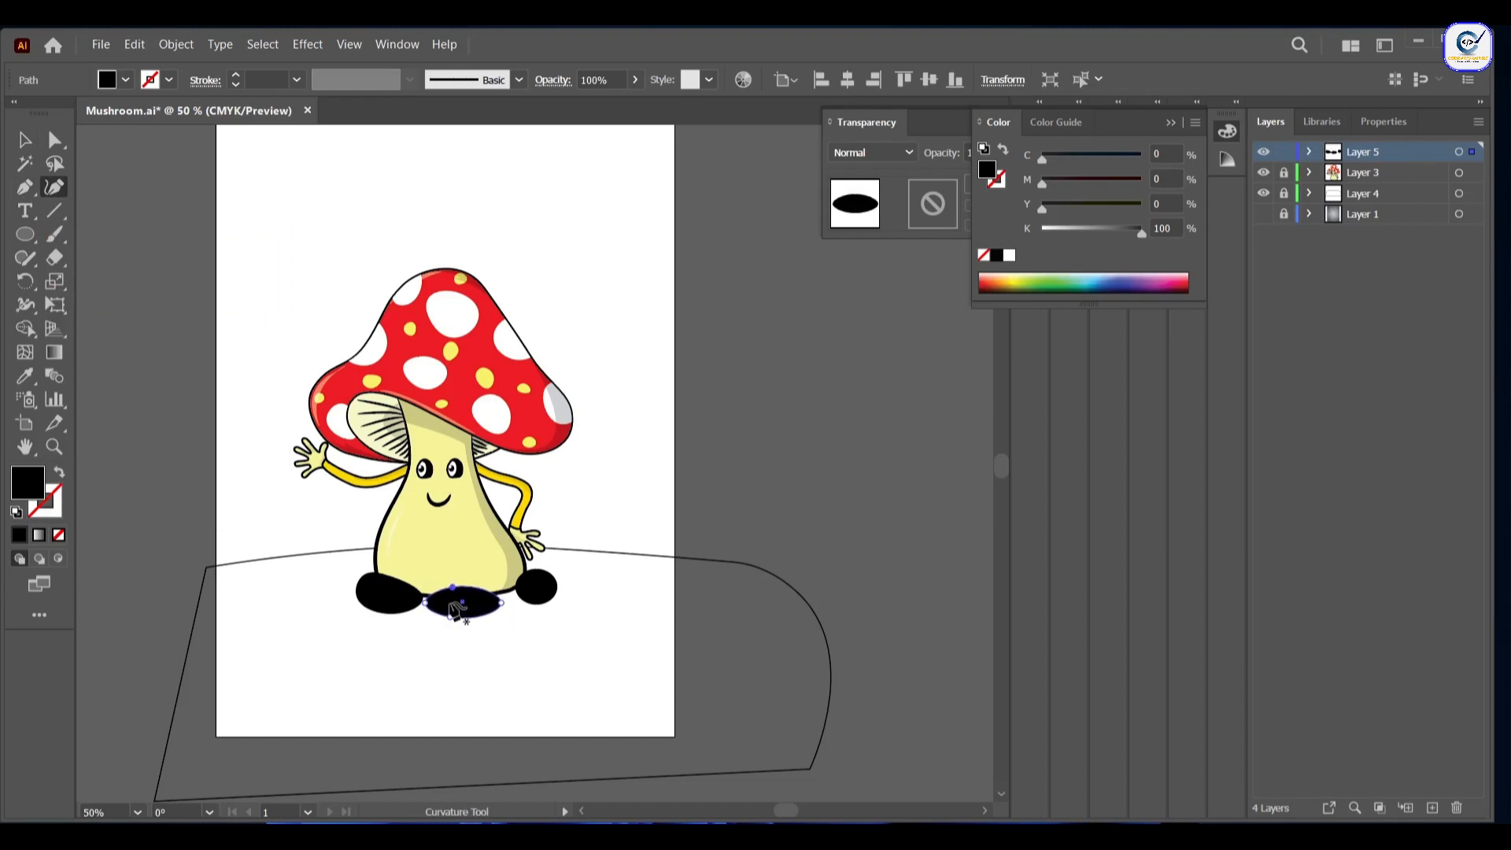
Step: Move the lower black shape under the stem's right side and refine the outlines of the two right-hand shapes
key(v)
mouse_move(469, 608)
mouse_down()
mouse_move(455, 619)
mouse_move(531, 583)
mouse_up()
click(530, 583)
key(shift+grave)
key(v)
click(441, 669)
Step: Draw the first spiky blades of a large unfilled grass tuft left of the stem with the Pen tool
key(p)
click(297, 671)
drag(253, 602, 217, 582)
click(59, 472)
click(253, 602)
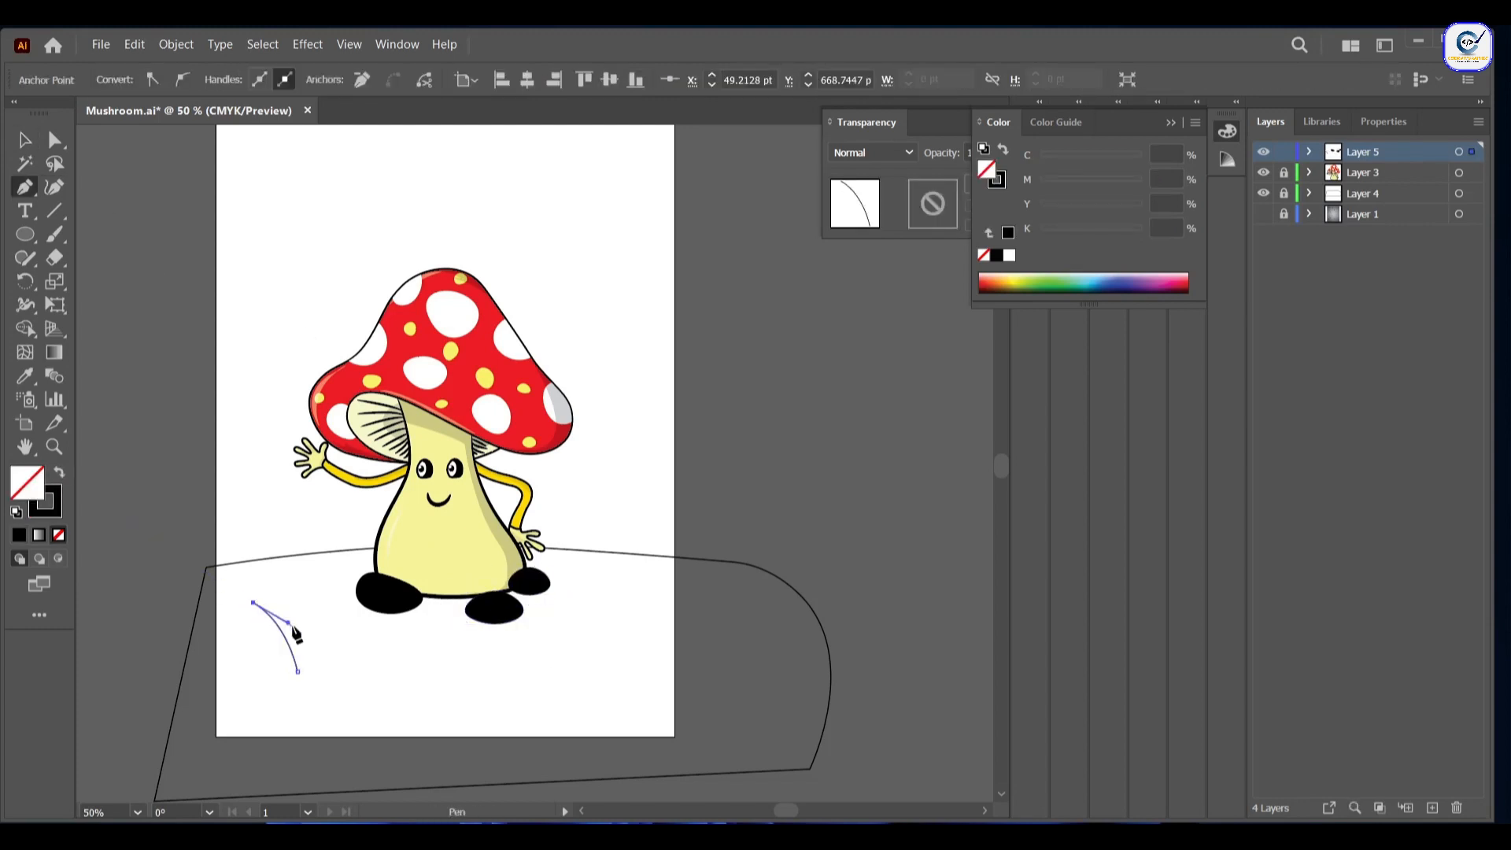
click(275, 572)
click(306, 616)
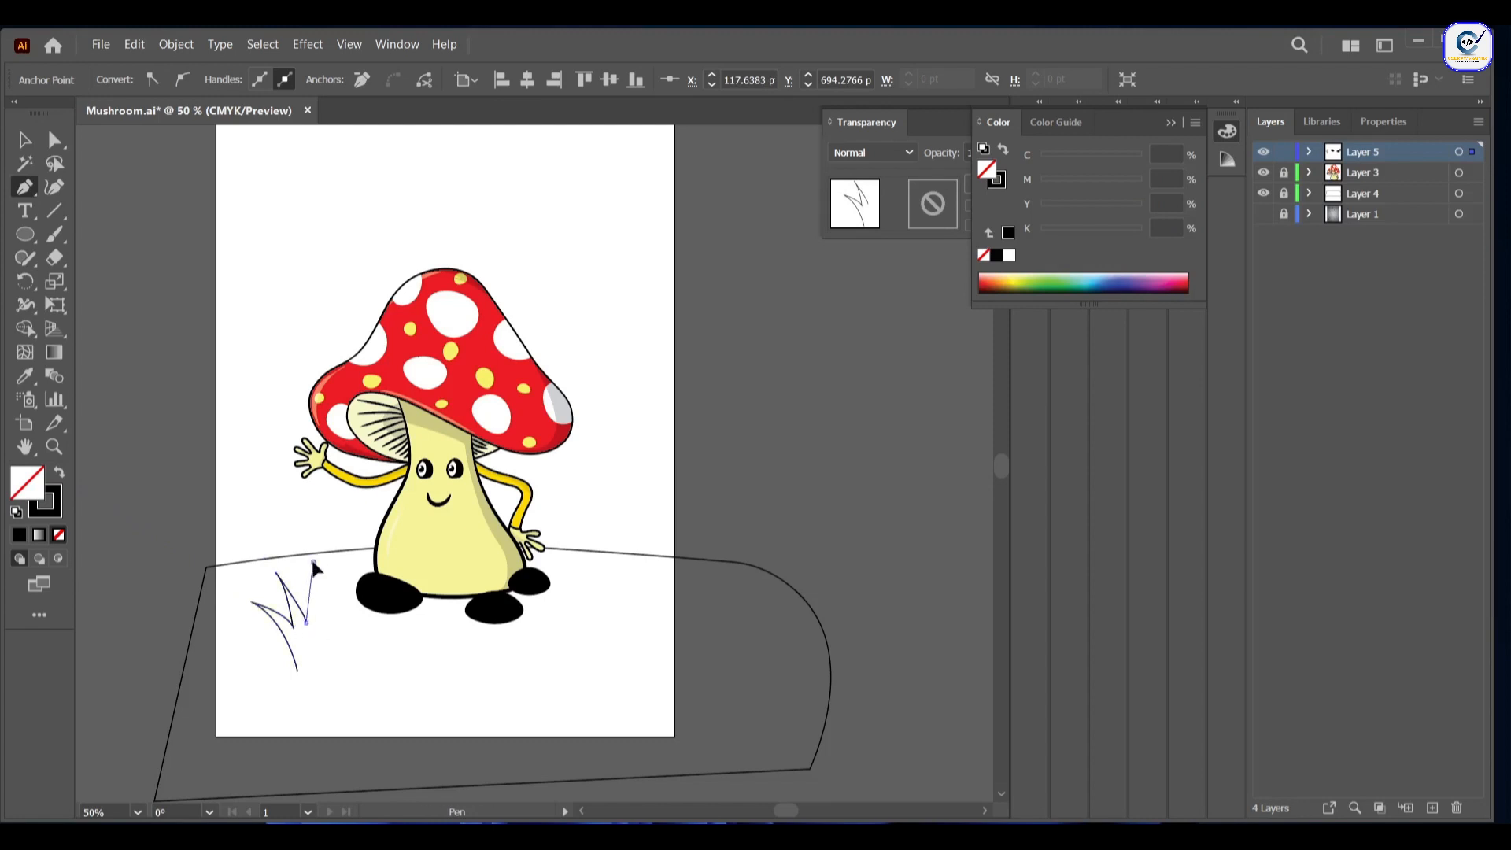
click(314, 562)
click(320, 615)
click(351, 575)
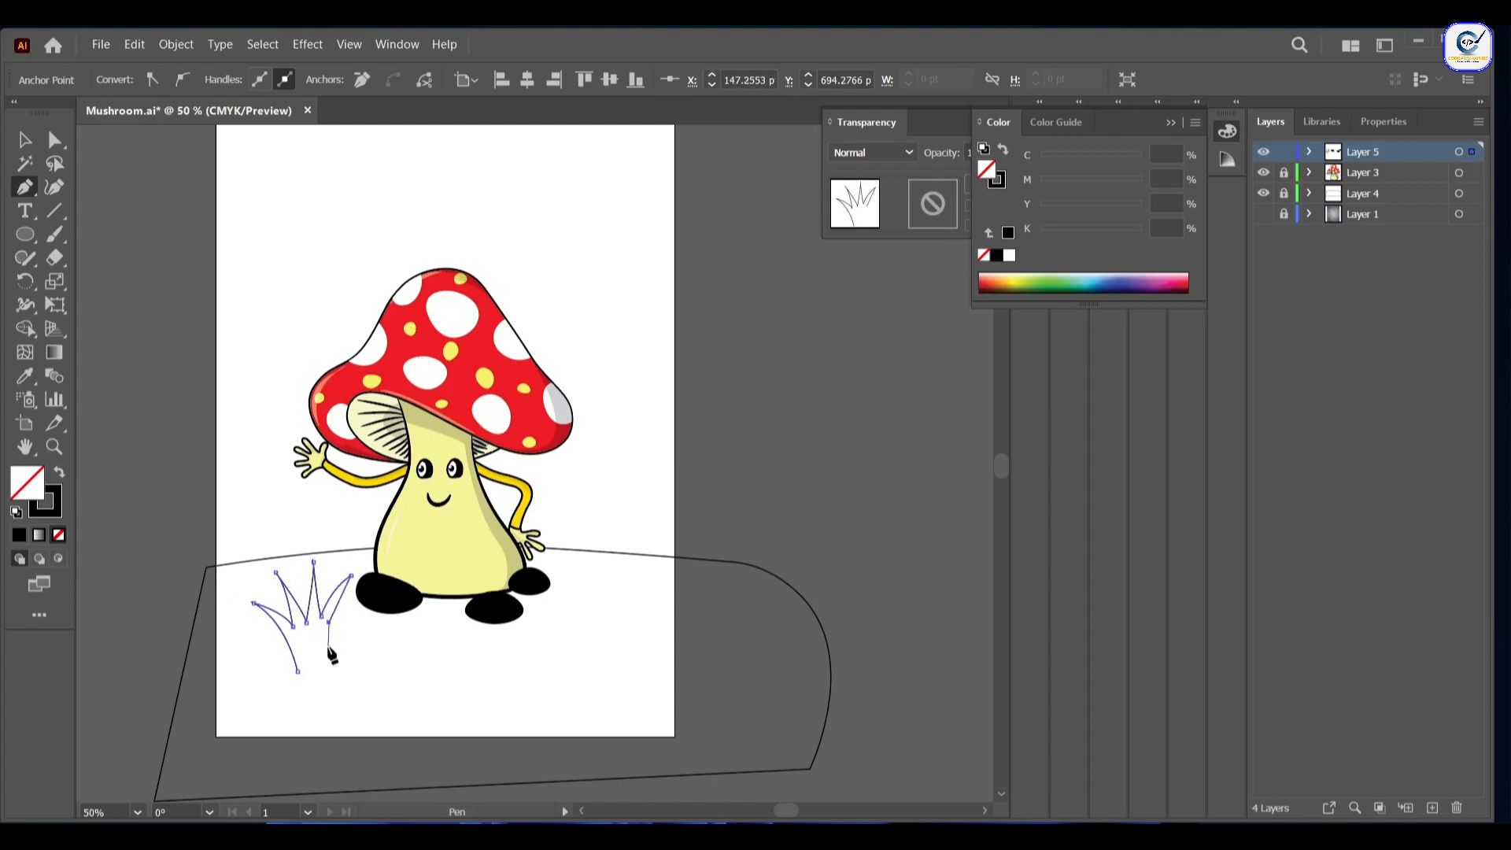
Step: Redraw the large grass tuft's last blades on its right side and close the outline along its base
key(ctrl+z)
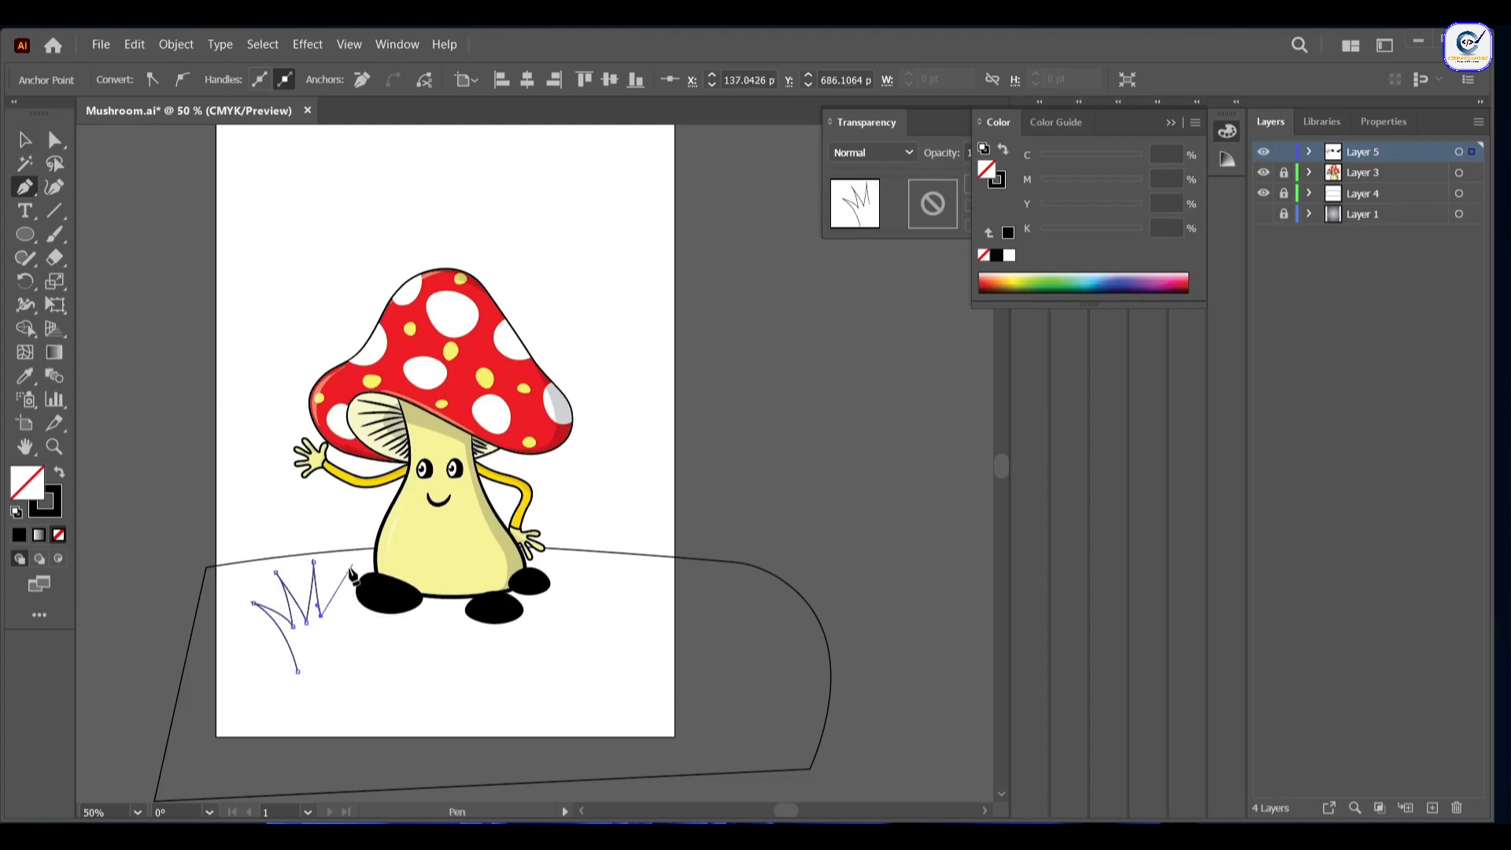
click(353, 558)
click(344, 613)
drag(344, 613, 260, 670)
click(374, 581)
key(v)
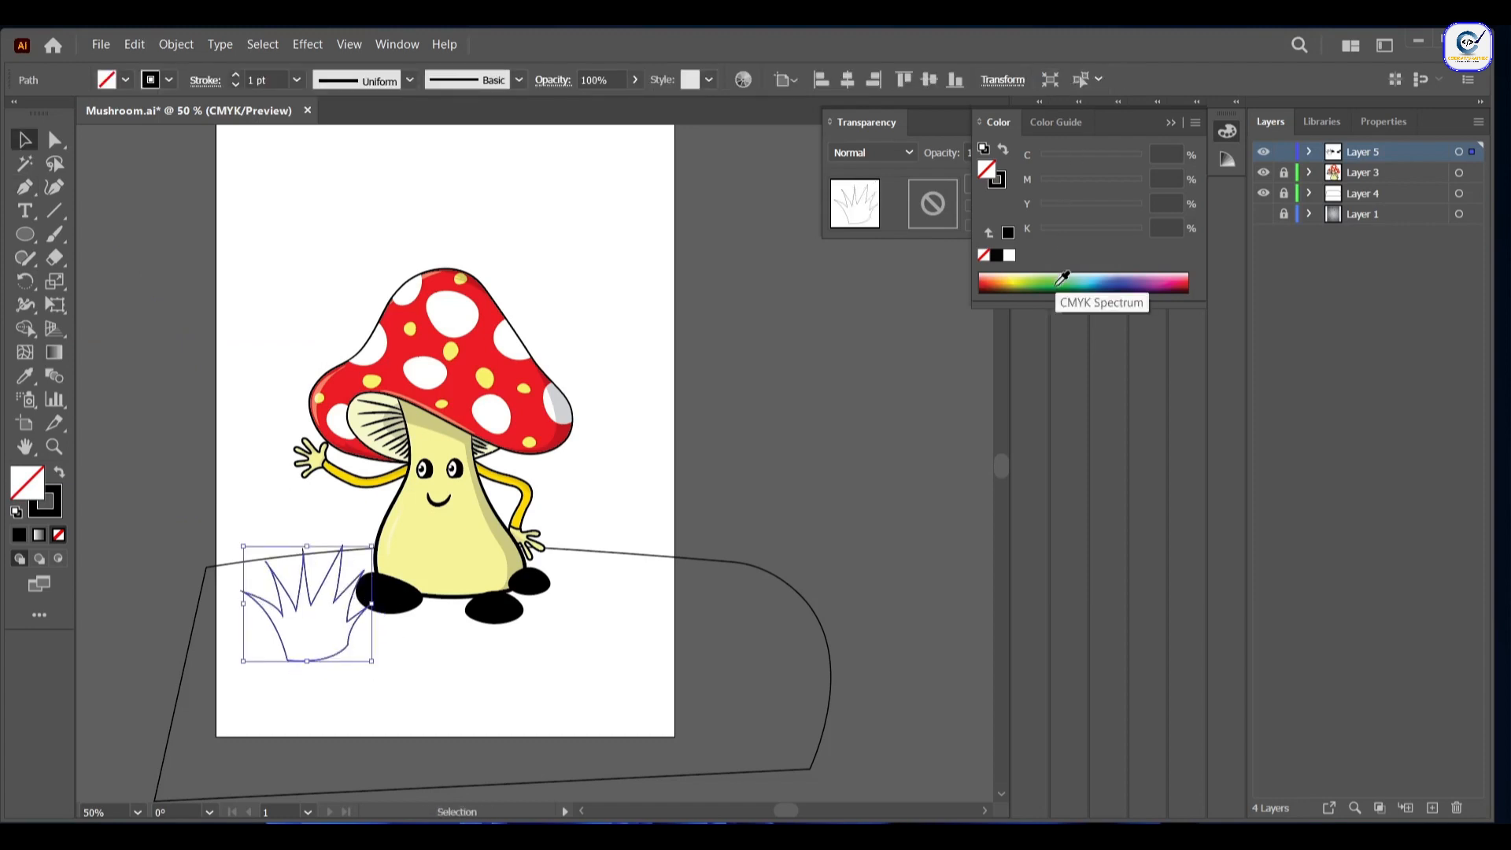
Step: Fill the large grass tuft with dark green (C 88.63, M 29.41, Y 100, K 20) and remove its stroke
click(1056, 285)
key(x)
key(slash)
Step: Draw the first curved blades of a smaller, unfilled grass tuft below the stem with the Pen tool
key(p)
scroll(320, 727, up, 1)
click(506, 646)
scroll(461, 602, up, 3)
drag(458, 599, 358, 569)
key(x)
key(slash)
click(458, 599)
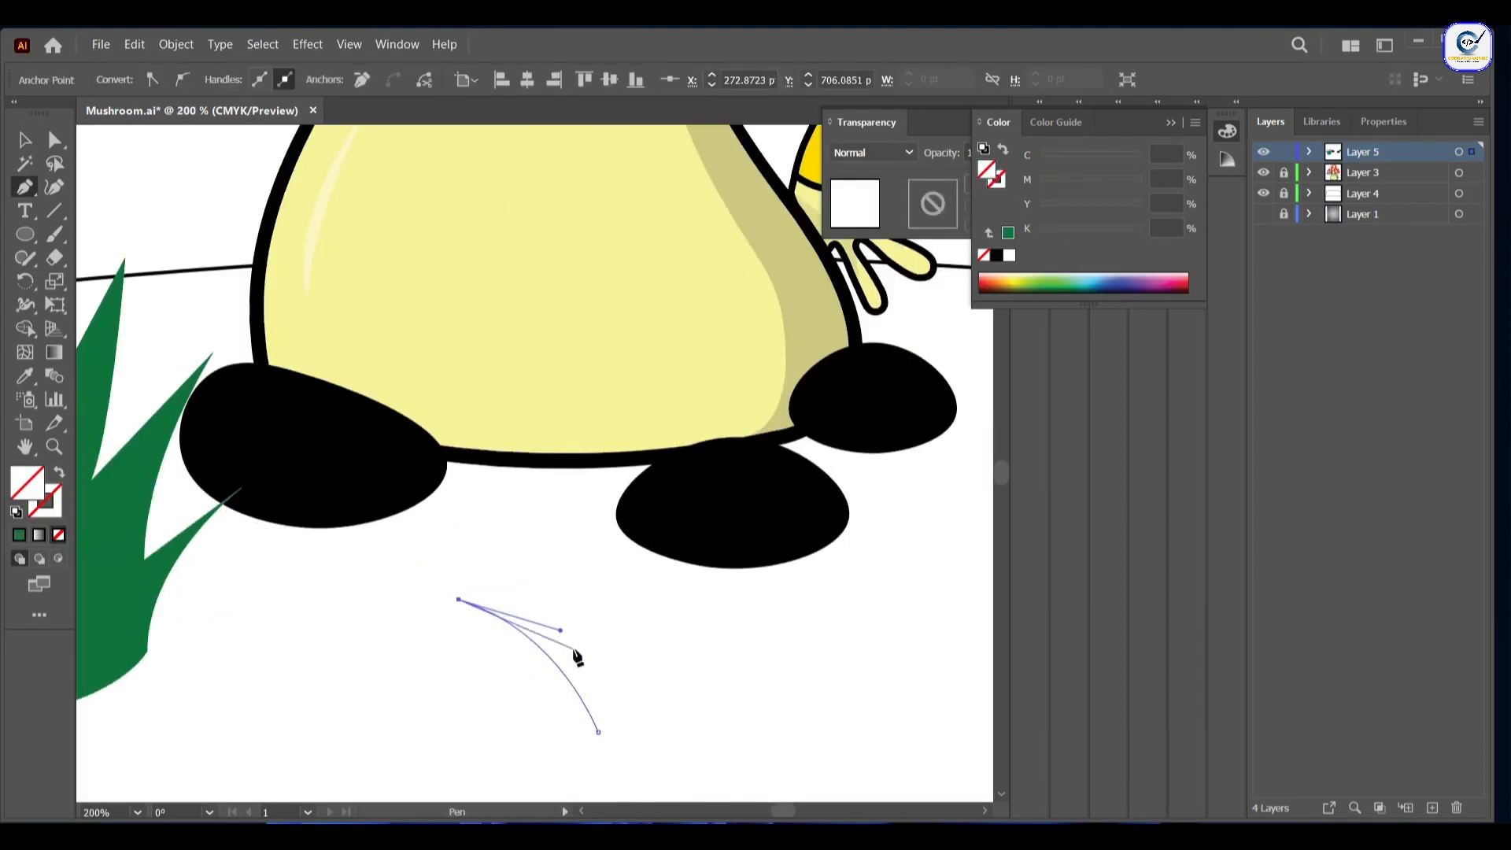
click(595, 665)
click(571, 565)
drag(619, 655, 624, 679)
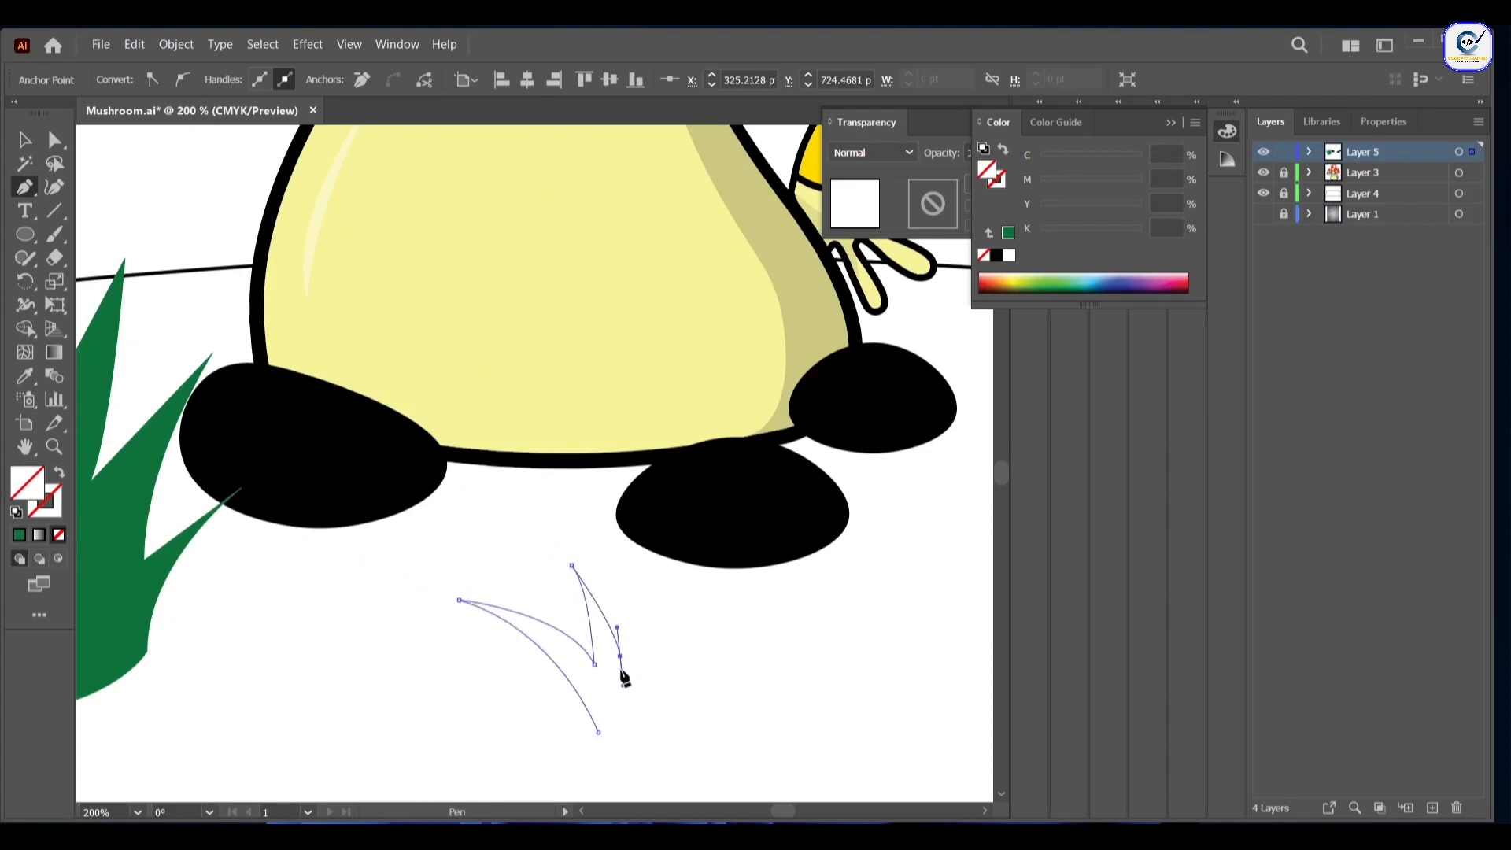
Step: Add the remaining blades of the small grass tuft, close its outline and fill it with the same dark green
click(650, 571)
click(643, 656)
click(668, 580)
click(656, 663)
click(700, 613)
click(668, 675)
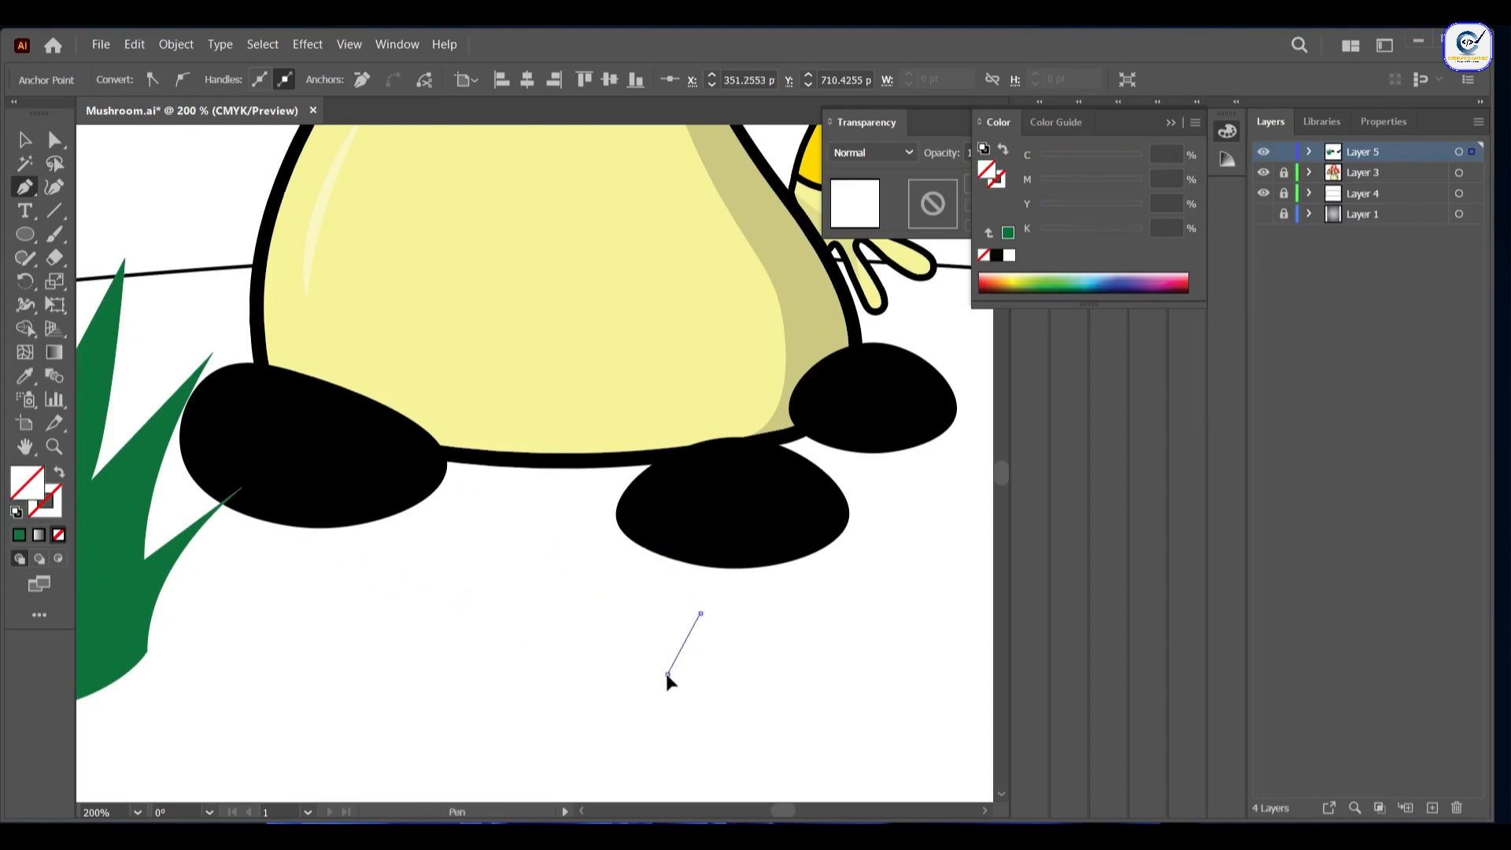
click(742, 603)
click(681, 725)
click(600, 736)
click(19, 535)
key(v)
click(390, 732)
scroll(390, 732, down, 3)
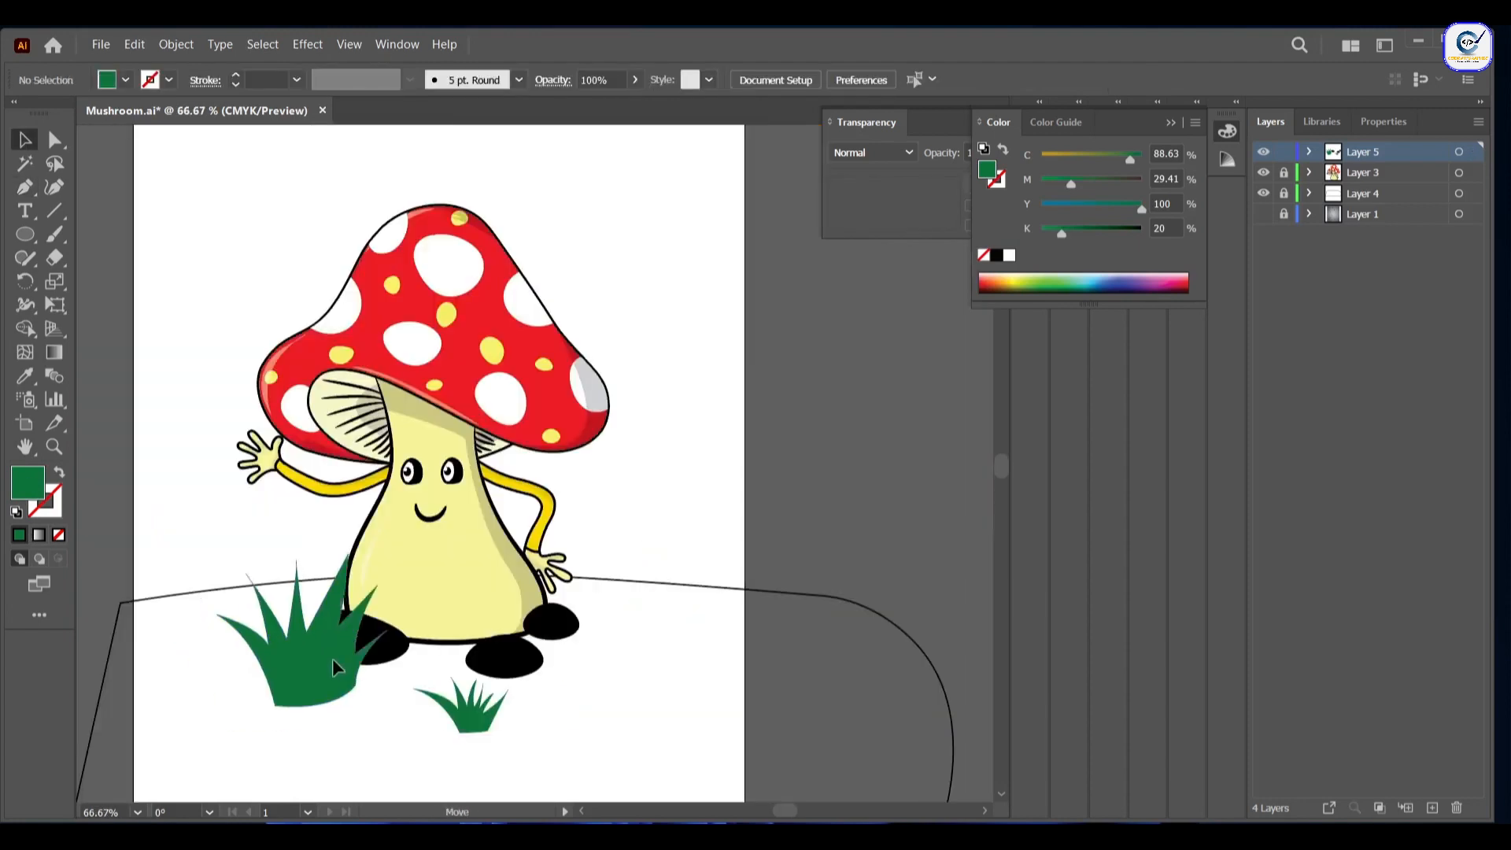
Step: Move both grass tufts up against the stem's base and duplicate the small one over the right-hand black shape
mouse_move(352, 658)
mouse_down()
mouse_move(391, 671)
mouse_move(348, 644)
mouse_up()
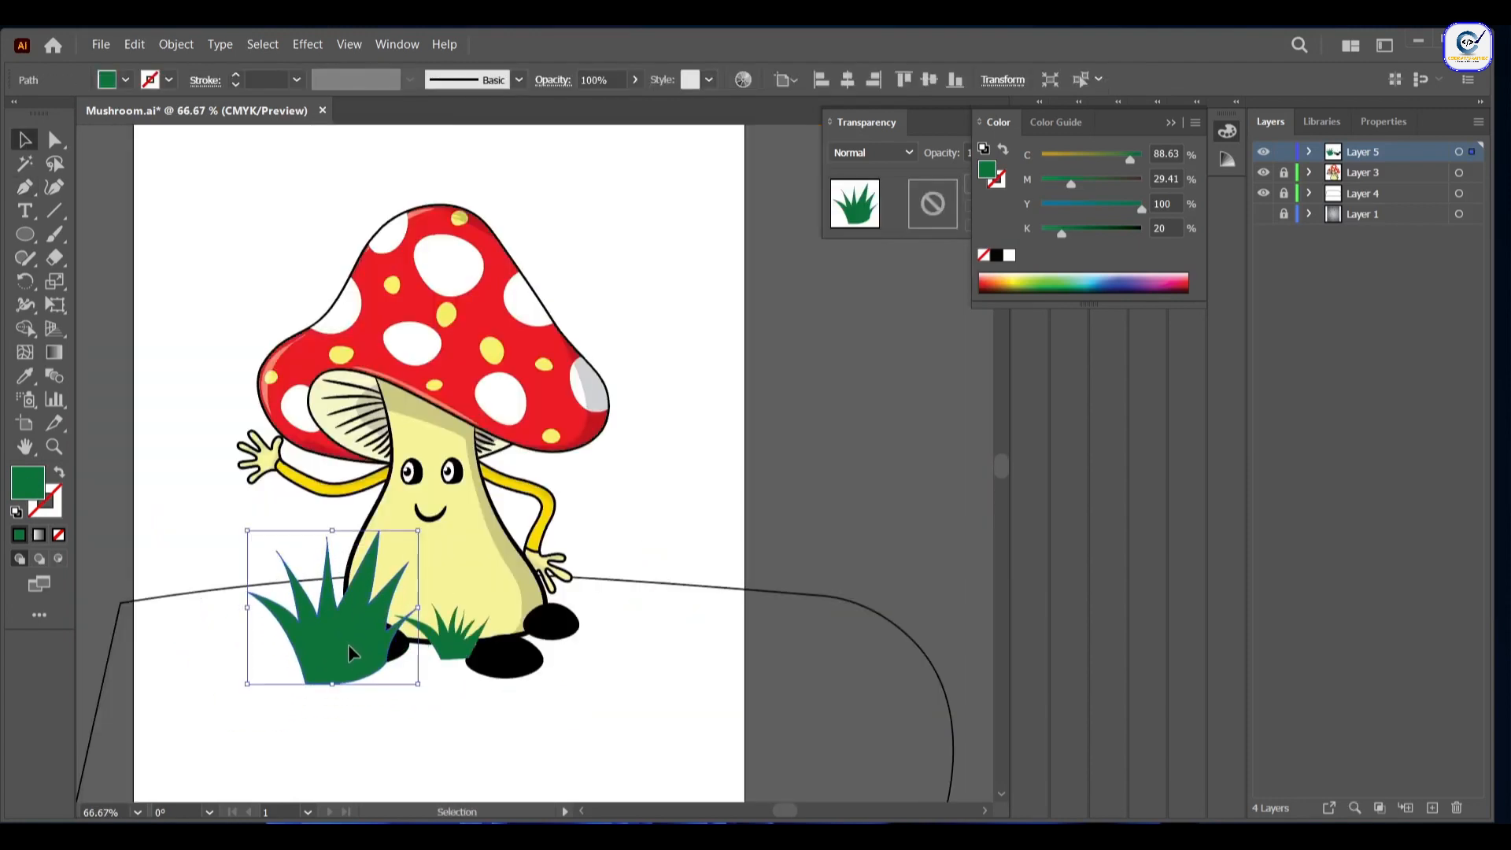
click(457, 634)
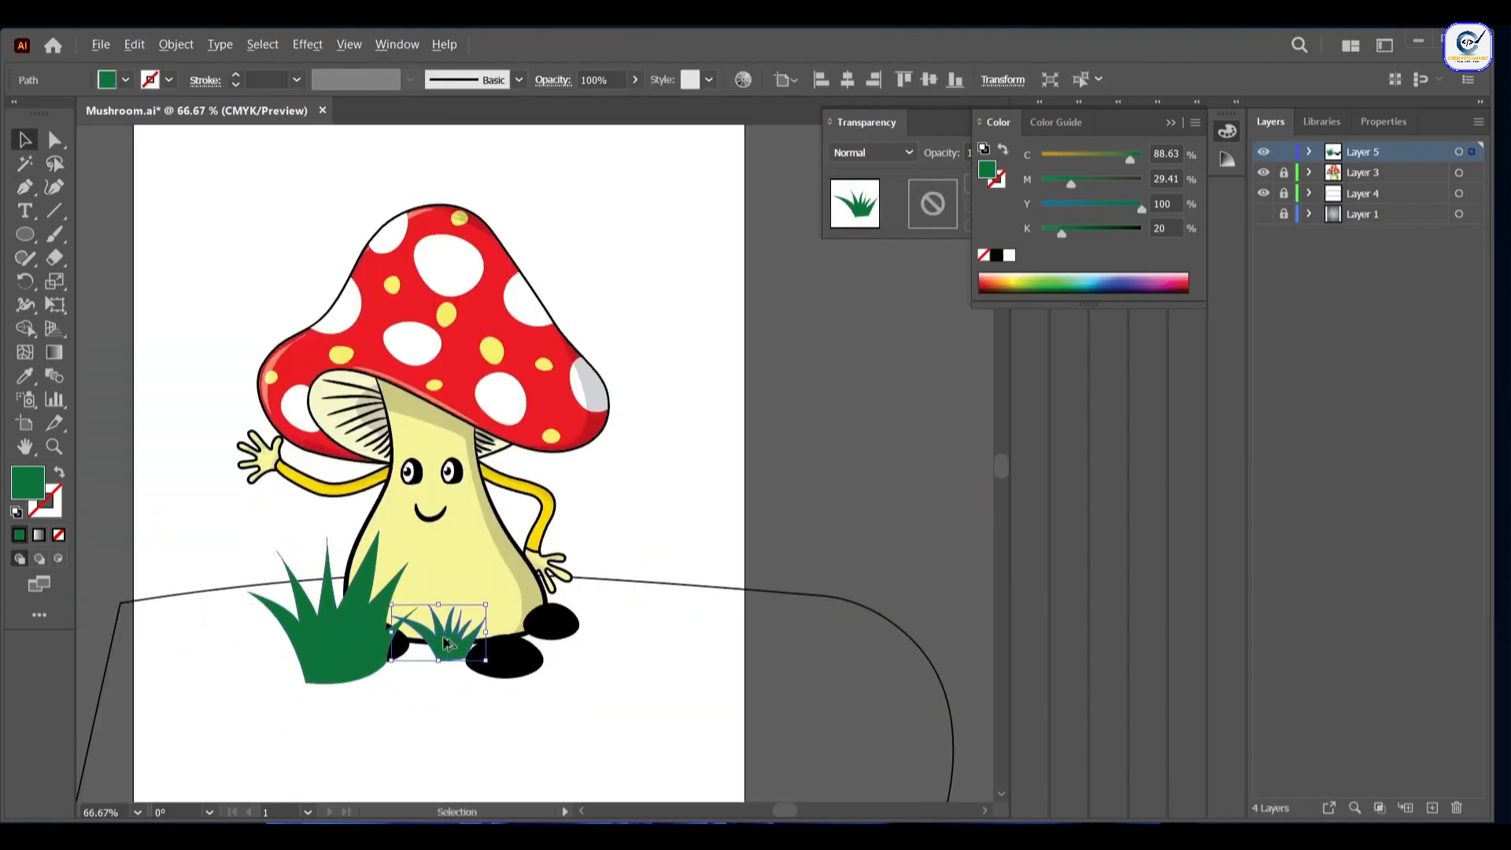
alt+drag(447, 644, 548, 636)
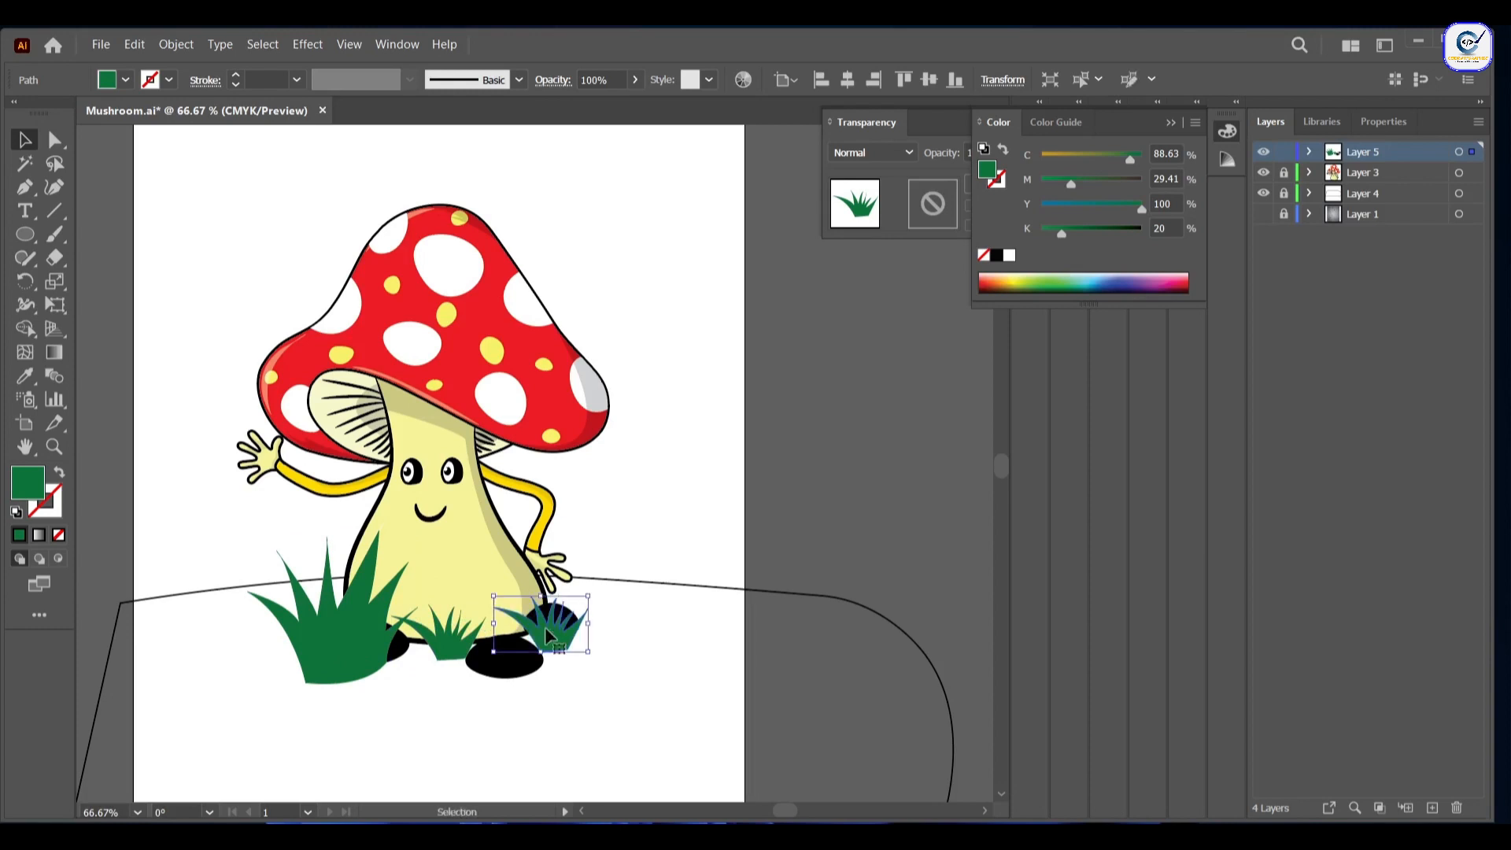
Step: Reflect the duplicated small grass tuft left to right
right_click(546, 634)
mouse_move(654, 515)
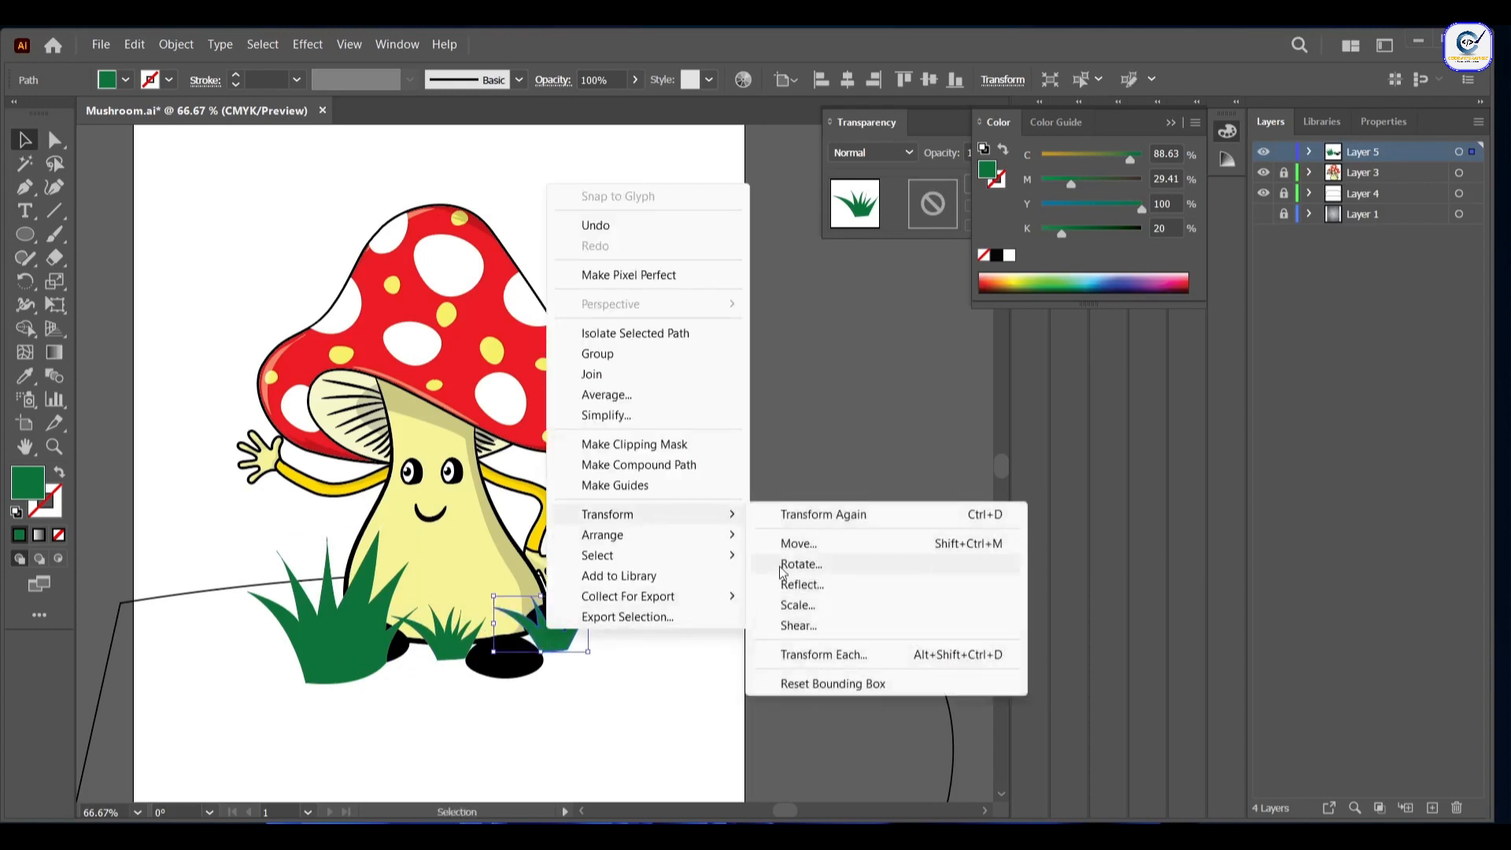
click(785, 585)
click(957, 700)
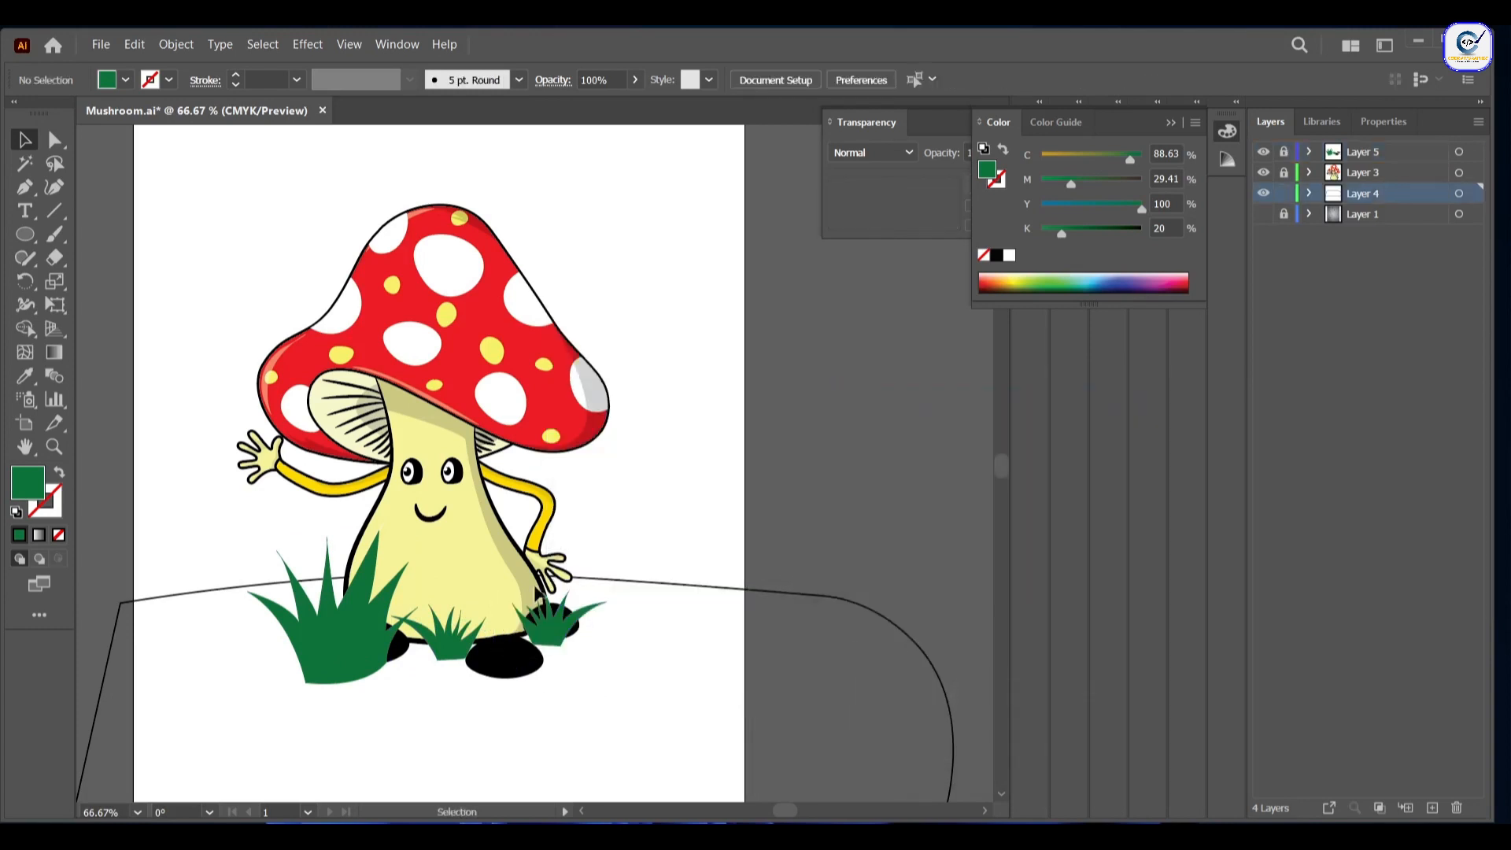
Step: Copy the large grass tuft, lock Layer 5 and paste the tuft on Layer 4 behind the stem's right side
click(319, 622)
key(ctrl+c)
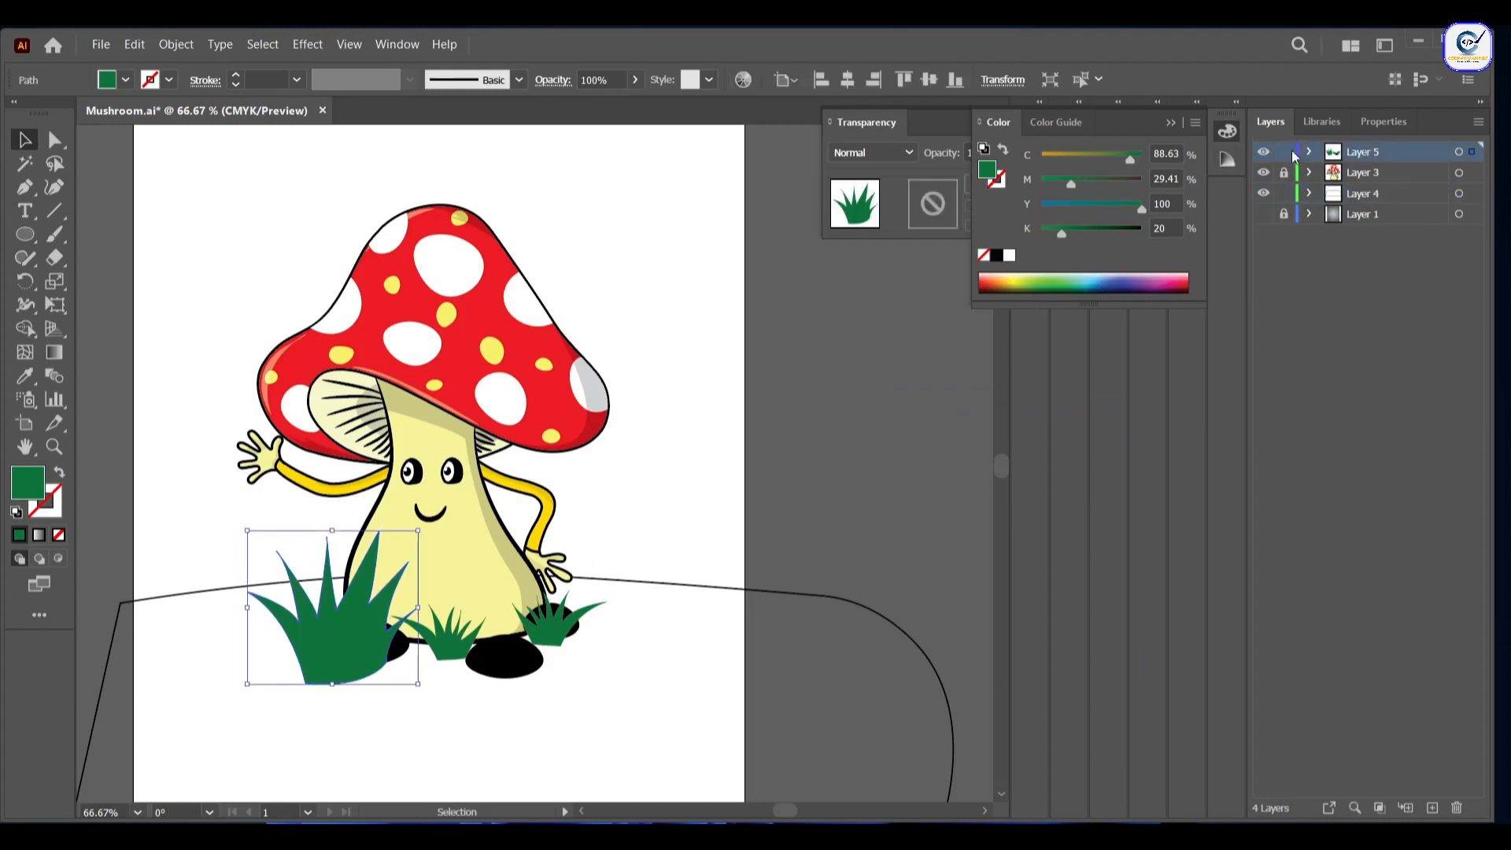
click(1285, 152)
click(1363, 193)
key(ctrl+v)
drag(578, 490, 552, 586)
Step: Draw two closed bush outlines with scalloped tops on the horizon, left and right of the mushroom, with the Pencil tool
drag(148, 496, 192, 503)
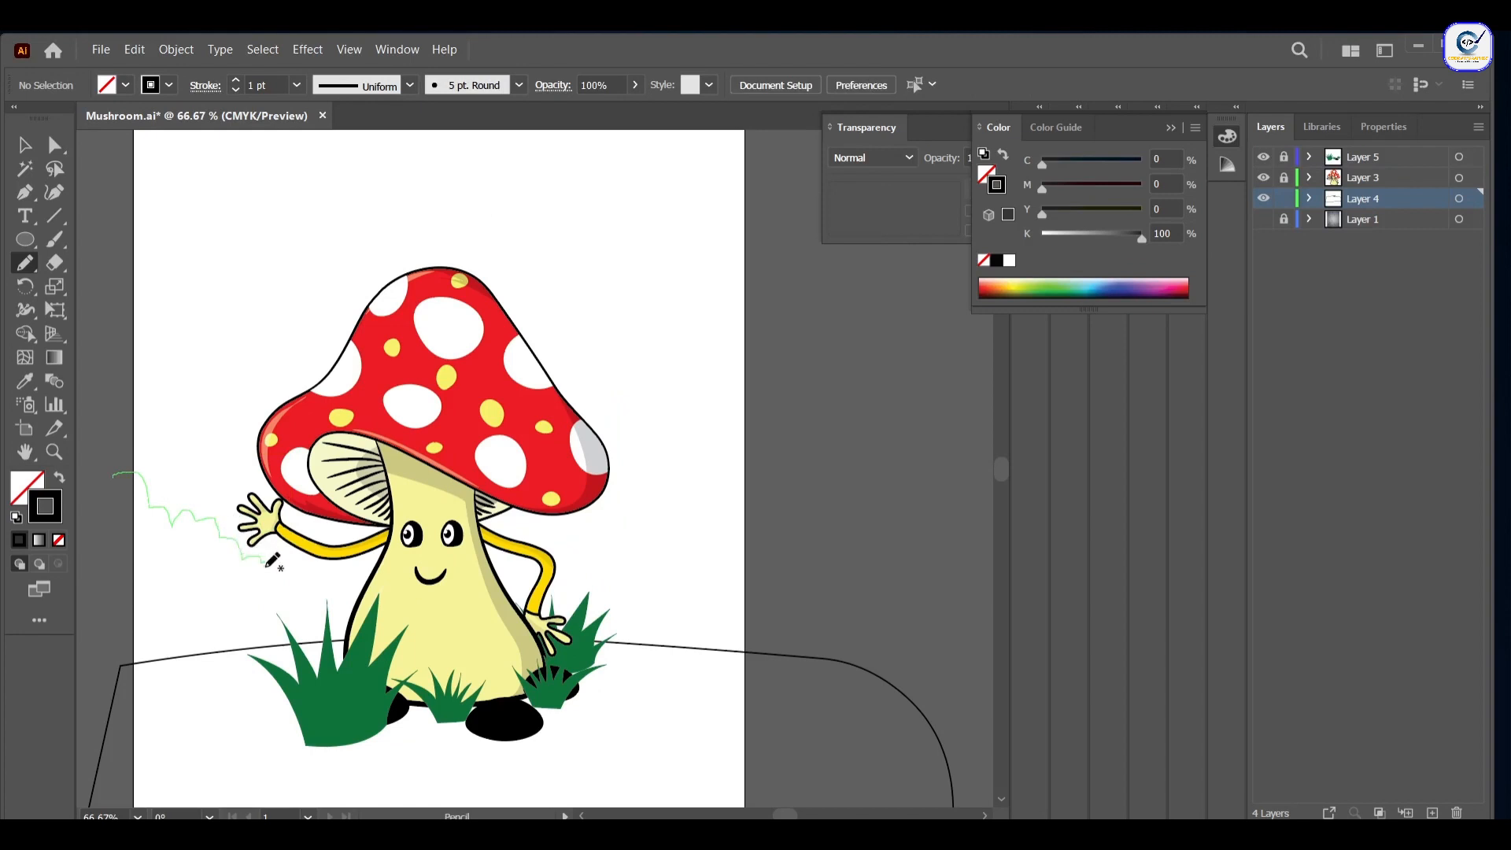
drag(337, 580, 371, 605)
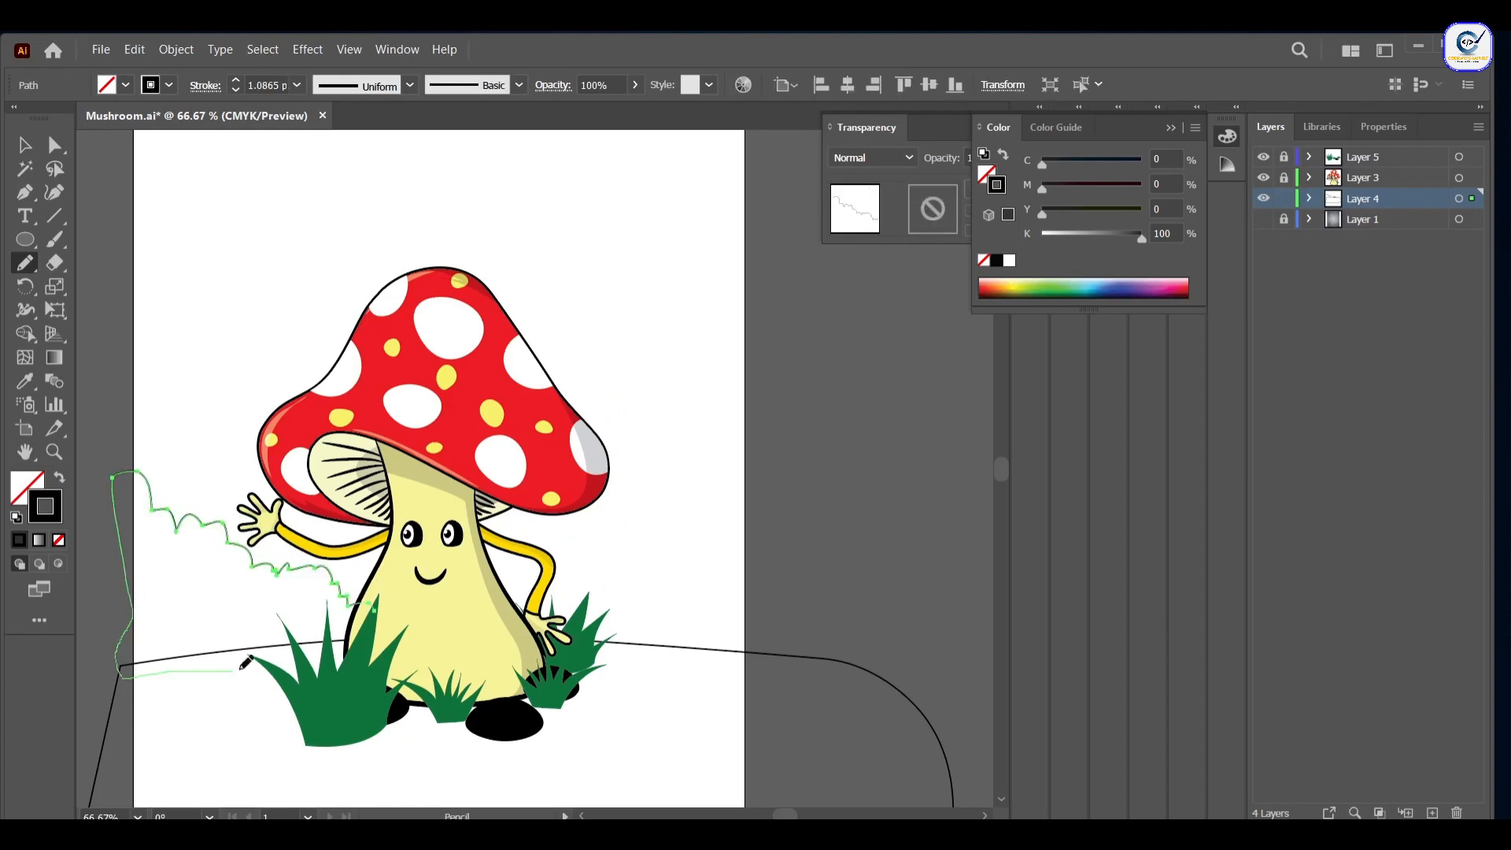
drag(376, 614, 376, 605)
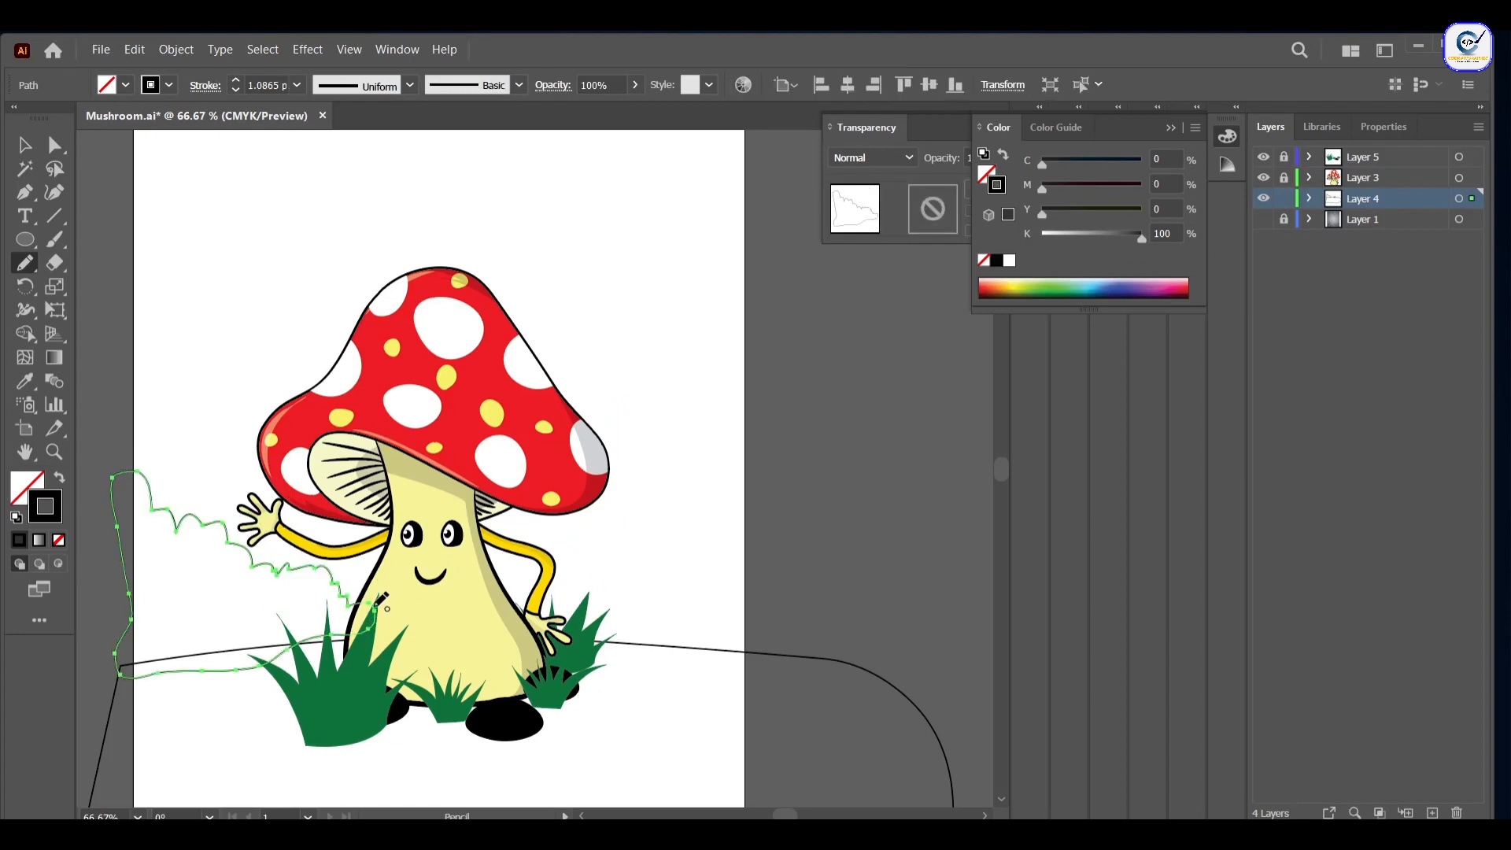
drag(856, 591, 490, 610)
Step: Fill the ground shape with light green and remove its stroke
click(27, 147)
click(787, 654)
scroll(787, 630, down, 4)
click(1029, 286)
click(59, 477)
click(769, 453)
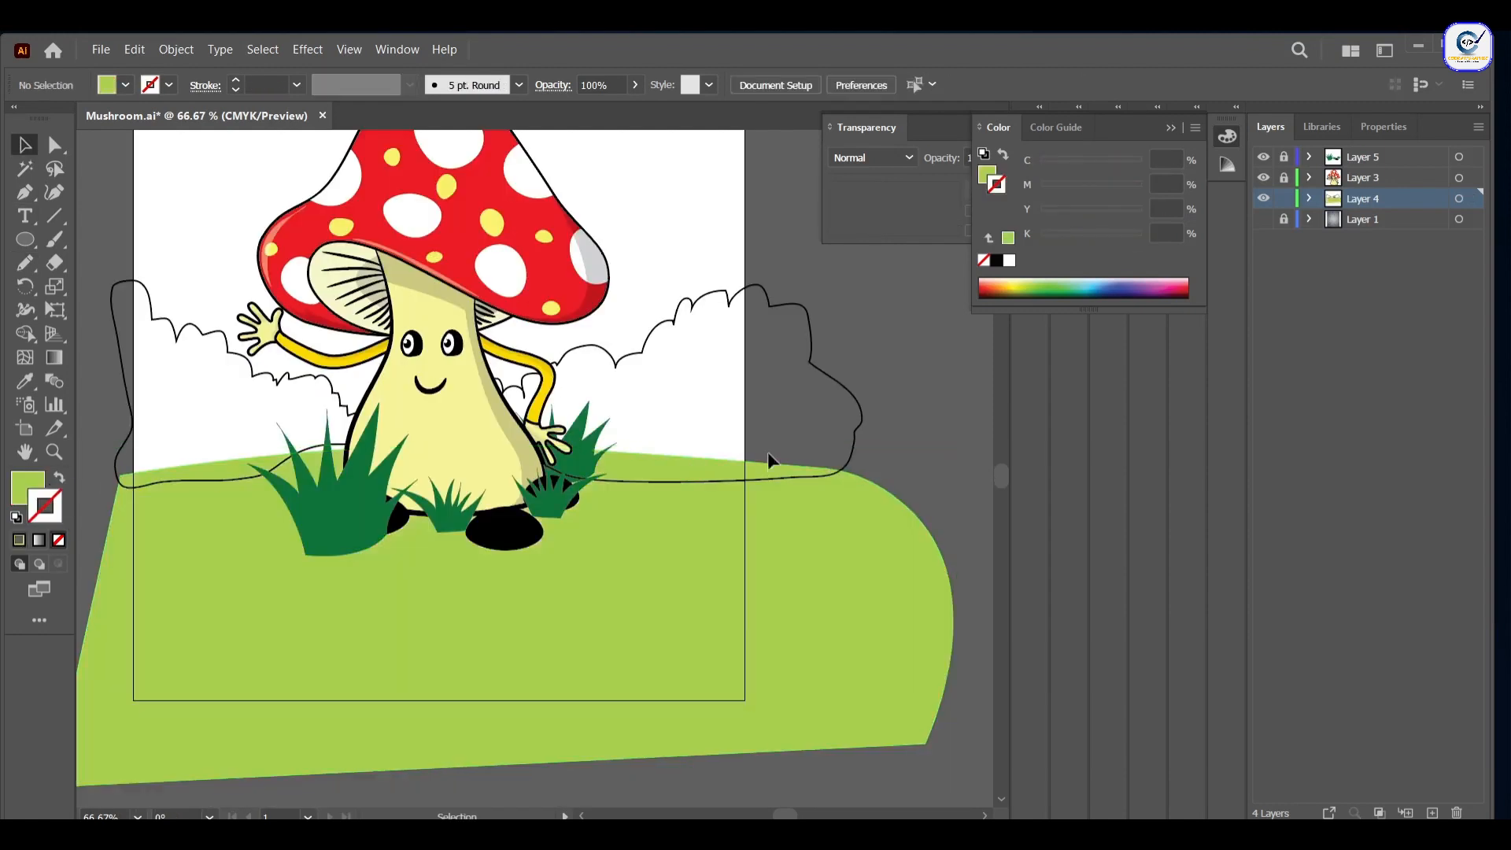
Step: Fill the right bush with medium green without a stroke and copy that fill to the left bush with the Eyedropper
click(853, 447)
click(1064, 284)
click(59, 477)
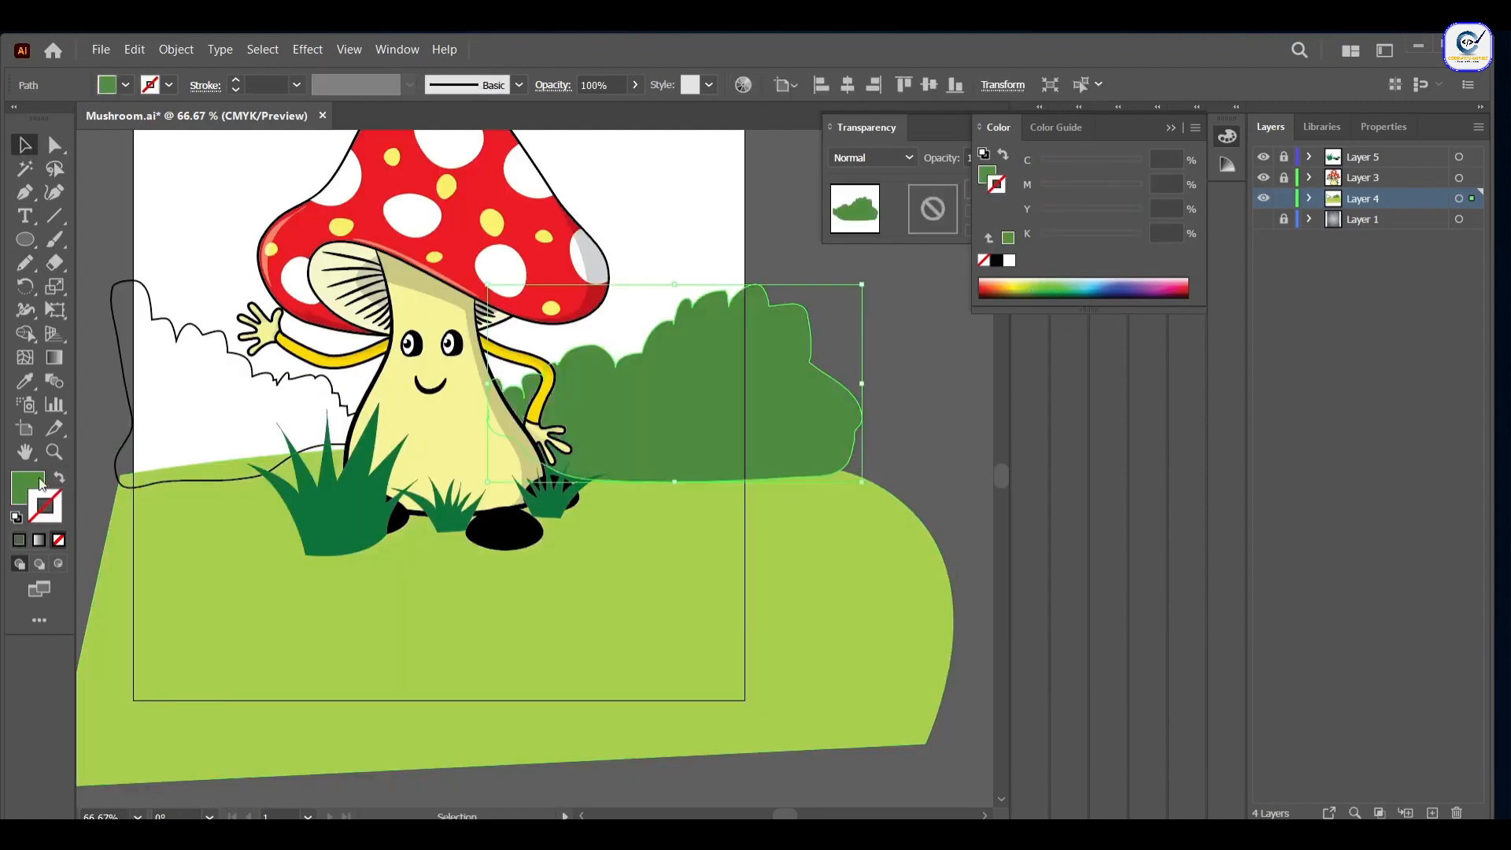
click(116, 395)
click(26, 381)
click(715, 375)
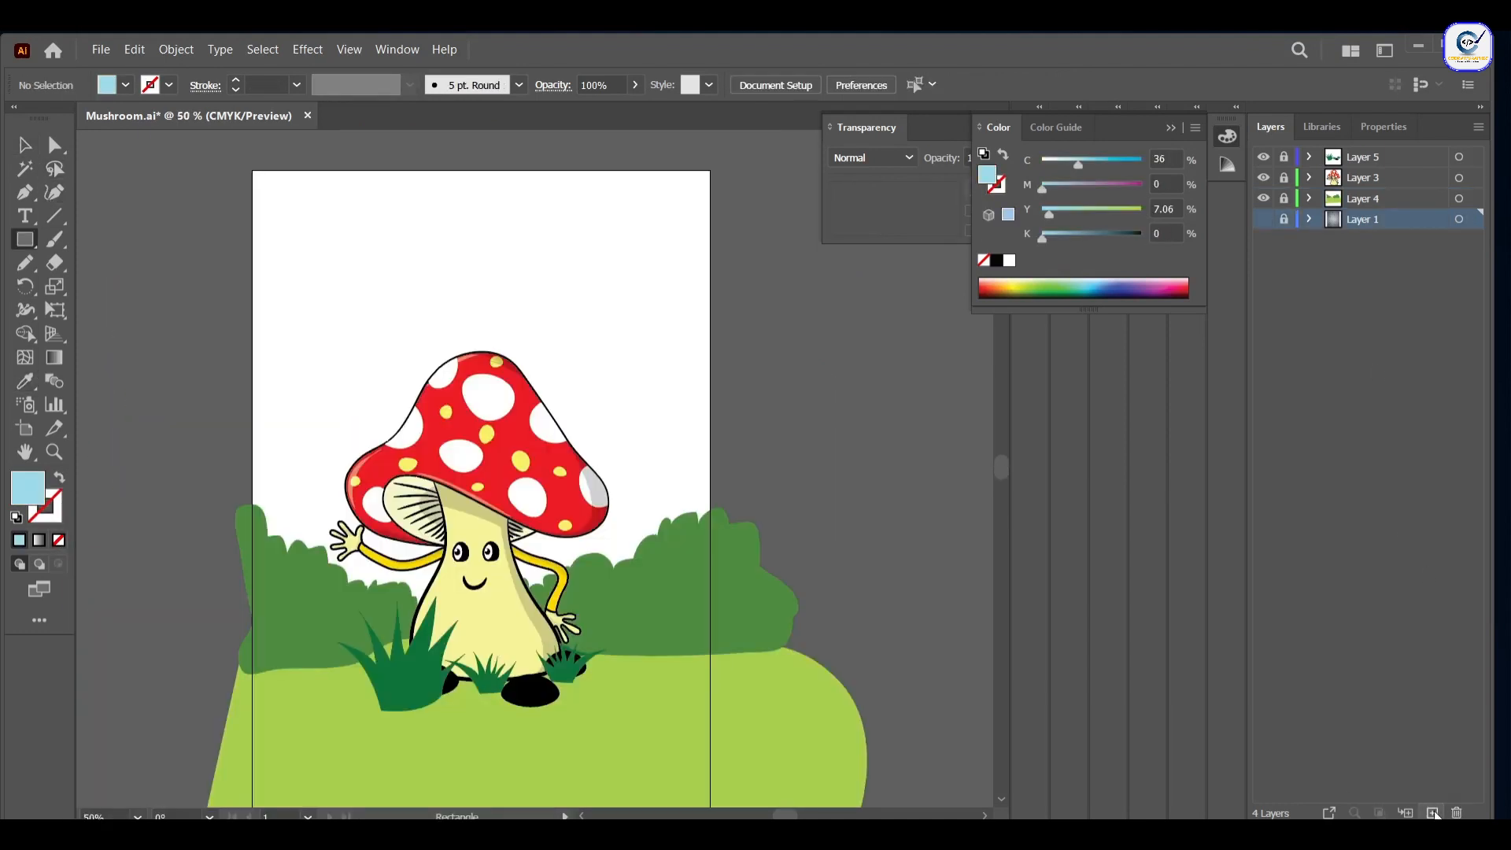
Step: Add a layer between Layer 4 and Layer 1 and draw a light-blue sky rectangle (C 36, Y 7.06) on it, extending past the artboard
click(1433, 812)
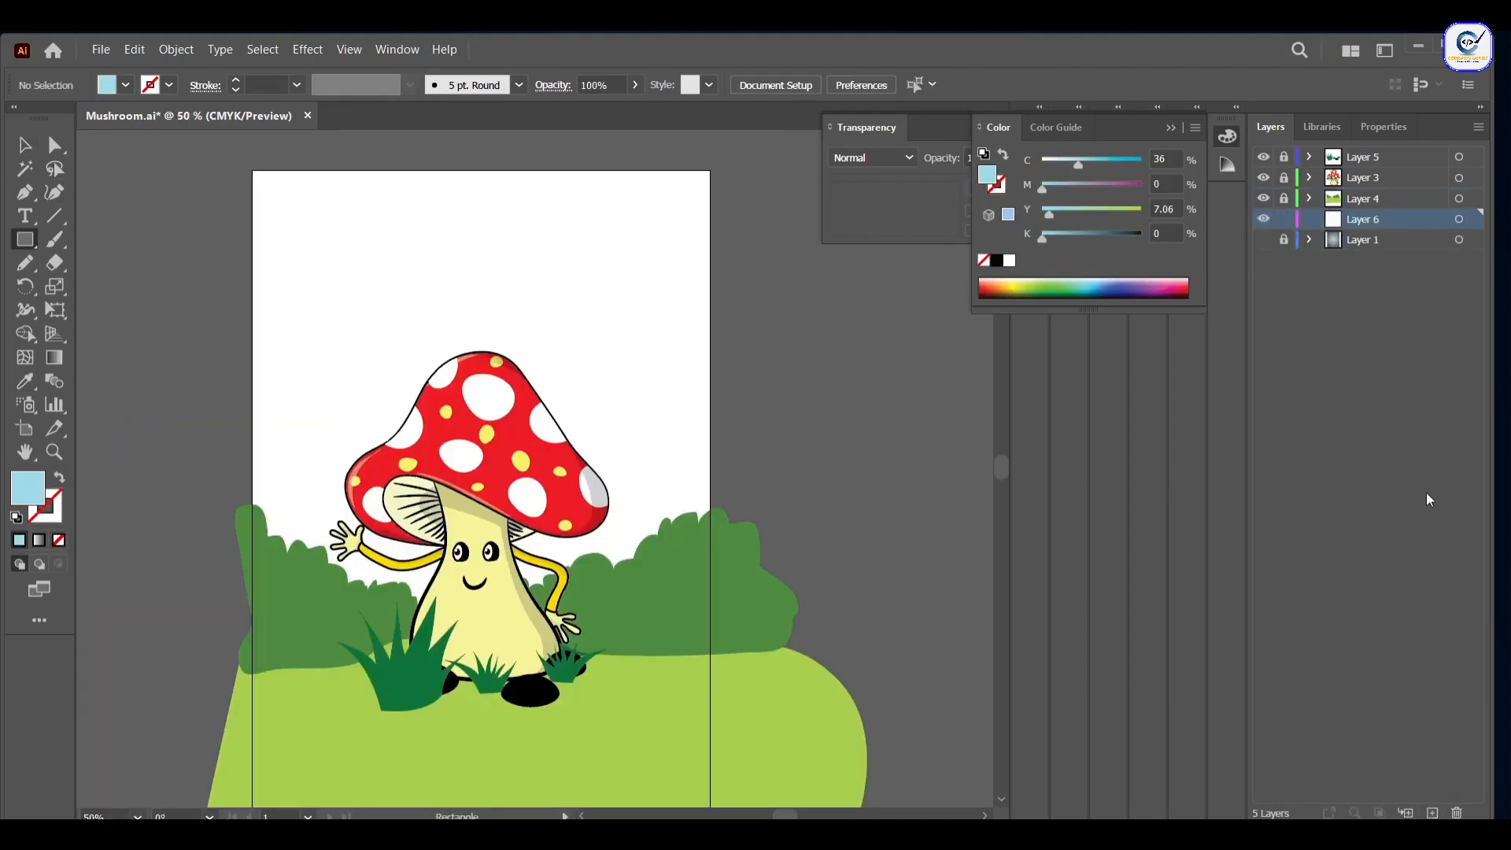
drag(225, 154, 270, 187)
drag(753, 703, 753, 703)
click(25, 145)
click(115, 178)
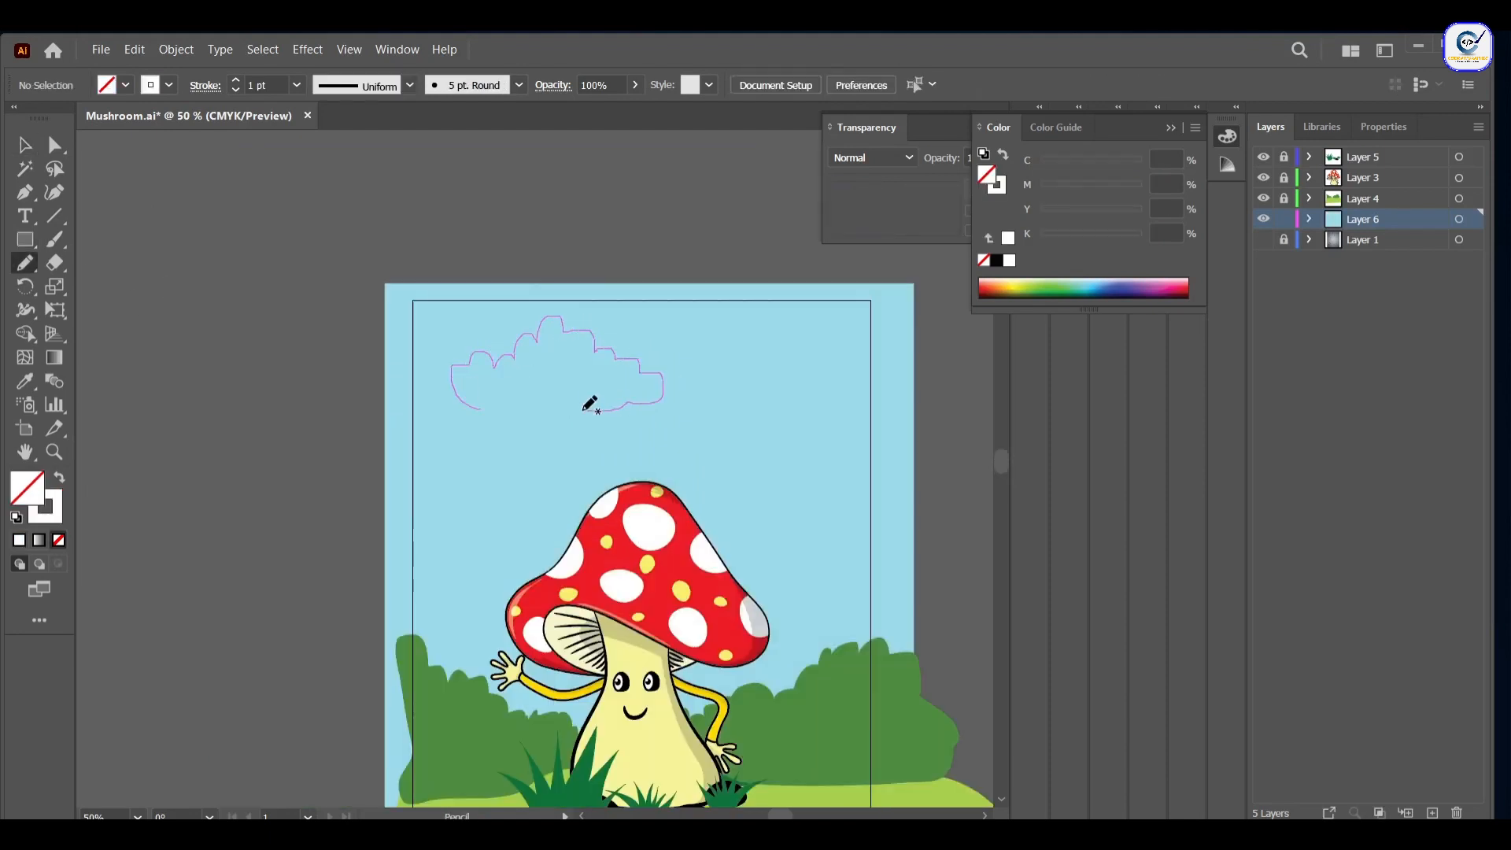
Step: Draw two fluffy clouds in the sky with the Pencil tool and fill them white without a stroke
drag(590, 404, 474, 399)
key(shift+x)
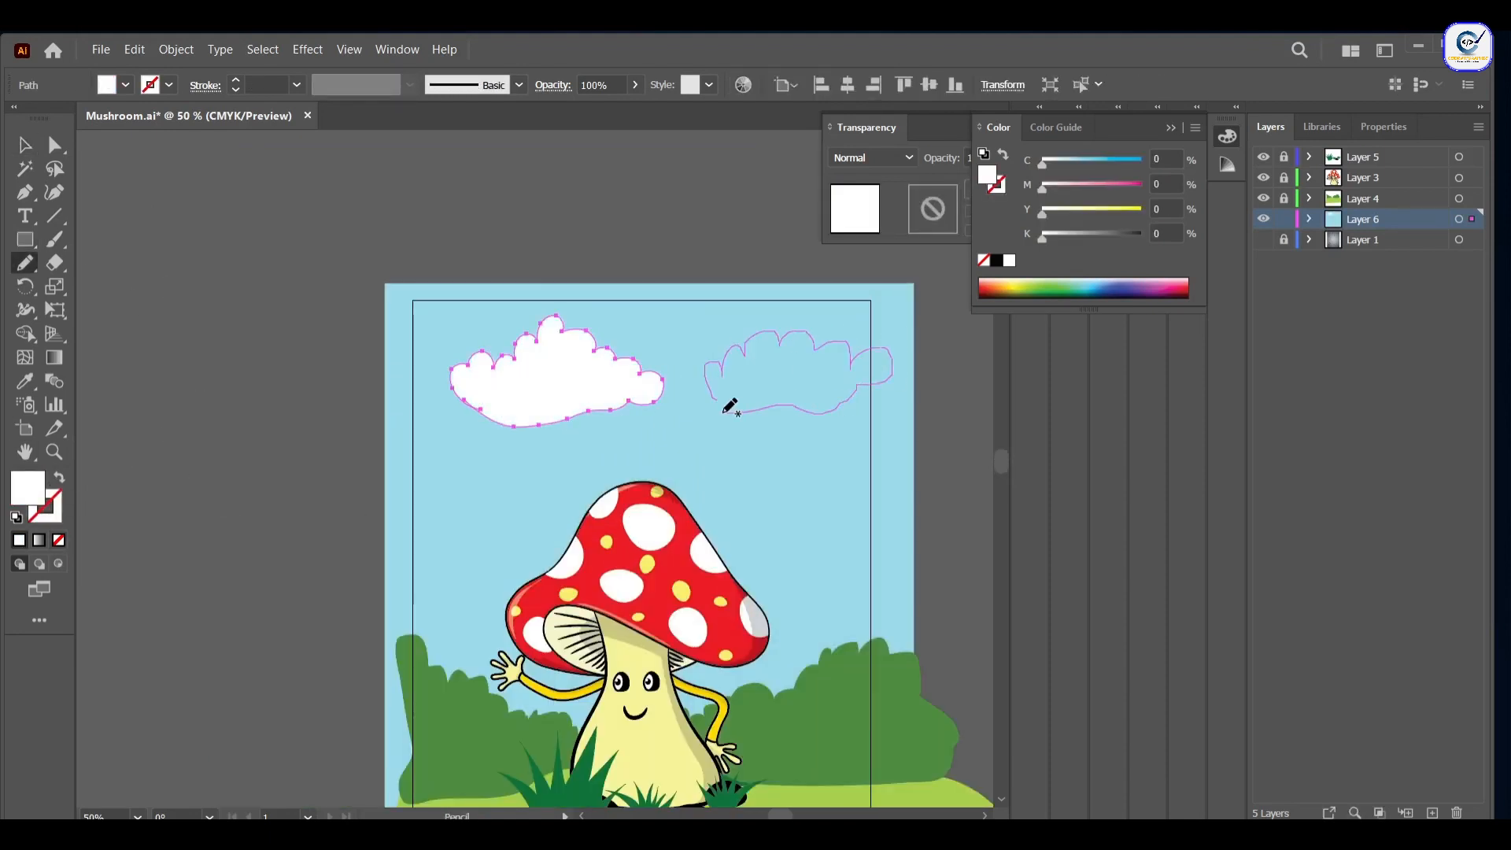
drag(724, 412, 715, 400)
click(1007, 262)
click(25, 145)
click(195, 228)
Step: Move the left cloud lower beside the mushroom cap and the right cloud into the upper right of the artboard
scroll(721, 388, down, 1)
mouse_move(621, 398)
mouse_down()
mouse_move(592, 429)
mouse_move(598, 460)
mouse_move(596, 445)
mouse_up()
drag(771, 383, 744, 376)
click(789, 400)
scroll(720, 553, down, 1)
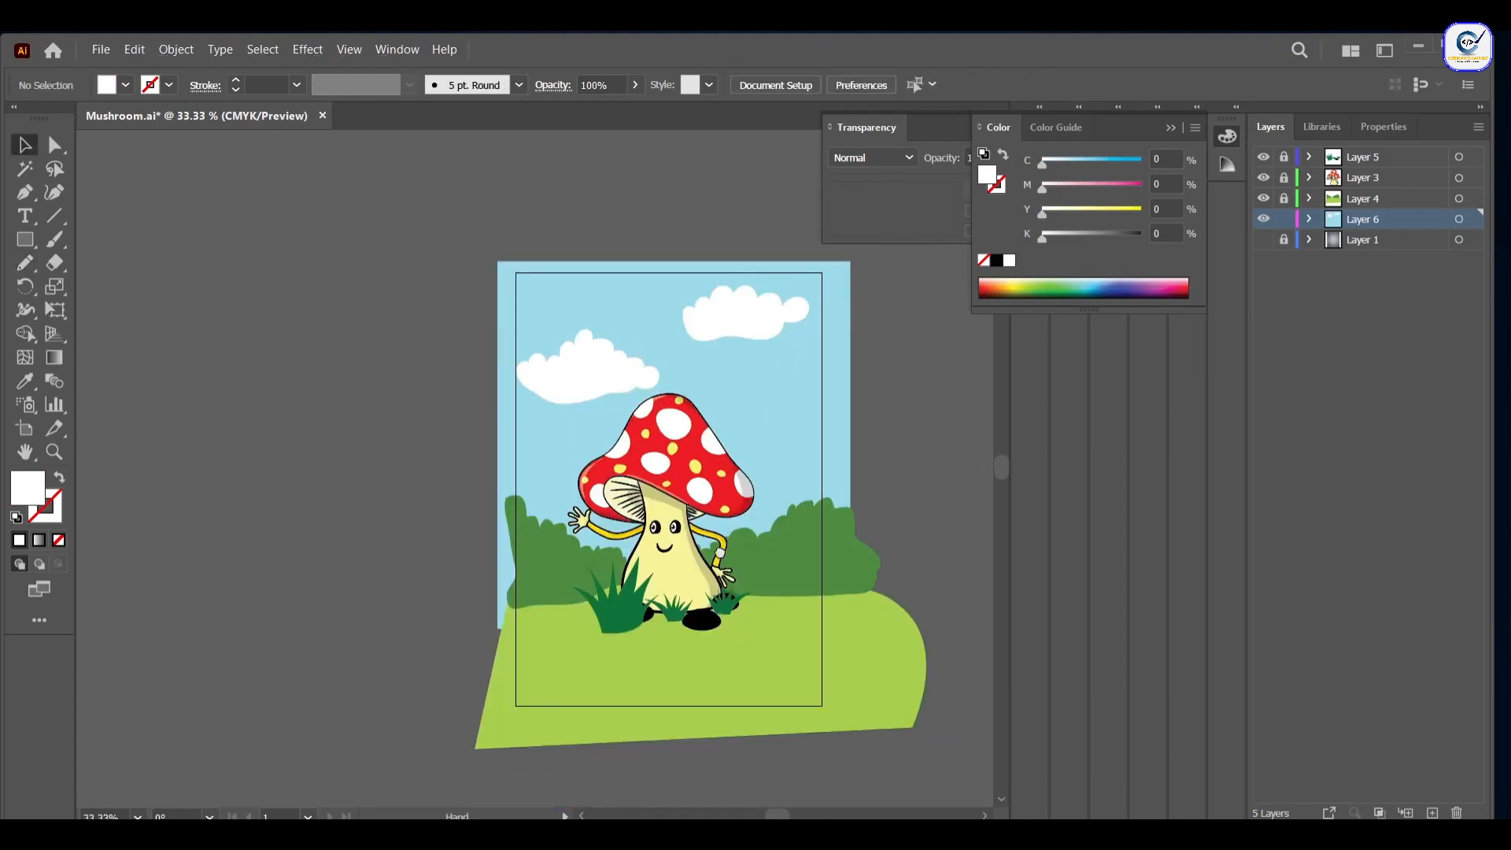
Step: Add a smaller white cloud copy behind the right edge of the mushroom cap
drag(720, 554, 578, 510)
scroll(573, 447, up, 2)
scroll(574, 444, down, 1)
click(600, 196)
drag(404, 285, 664, 338)
Step: Duplicate the left cloud with a slight offset, tint the copy light grey and arrange it behind the white cloud
drag(752, 378, 662, 324)
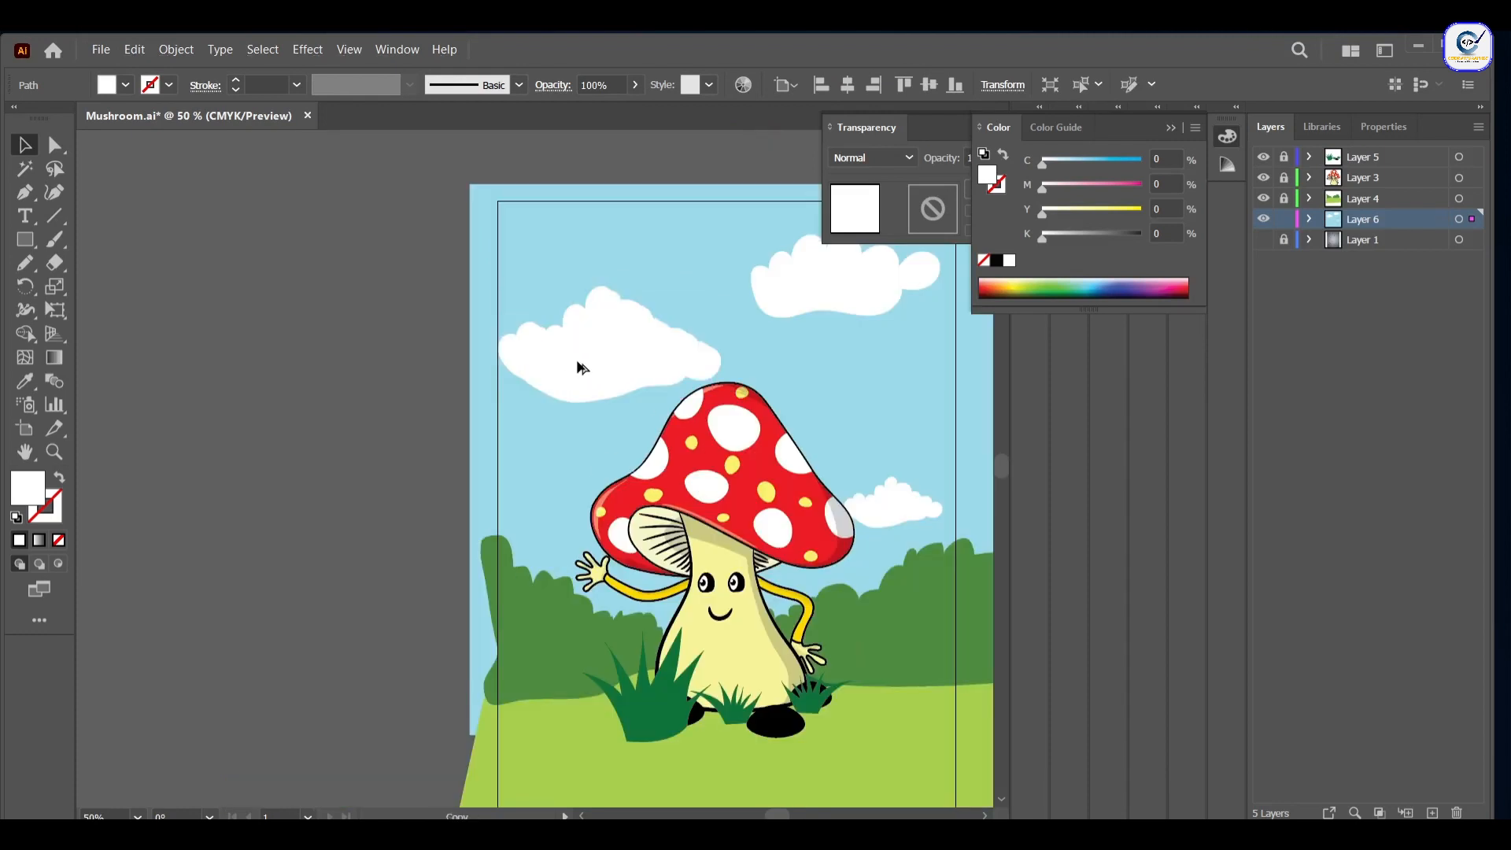
click(580, 365)
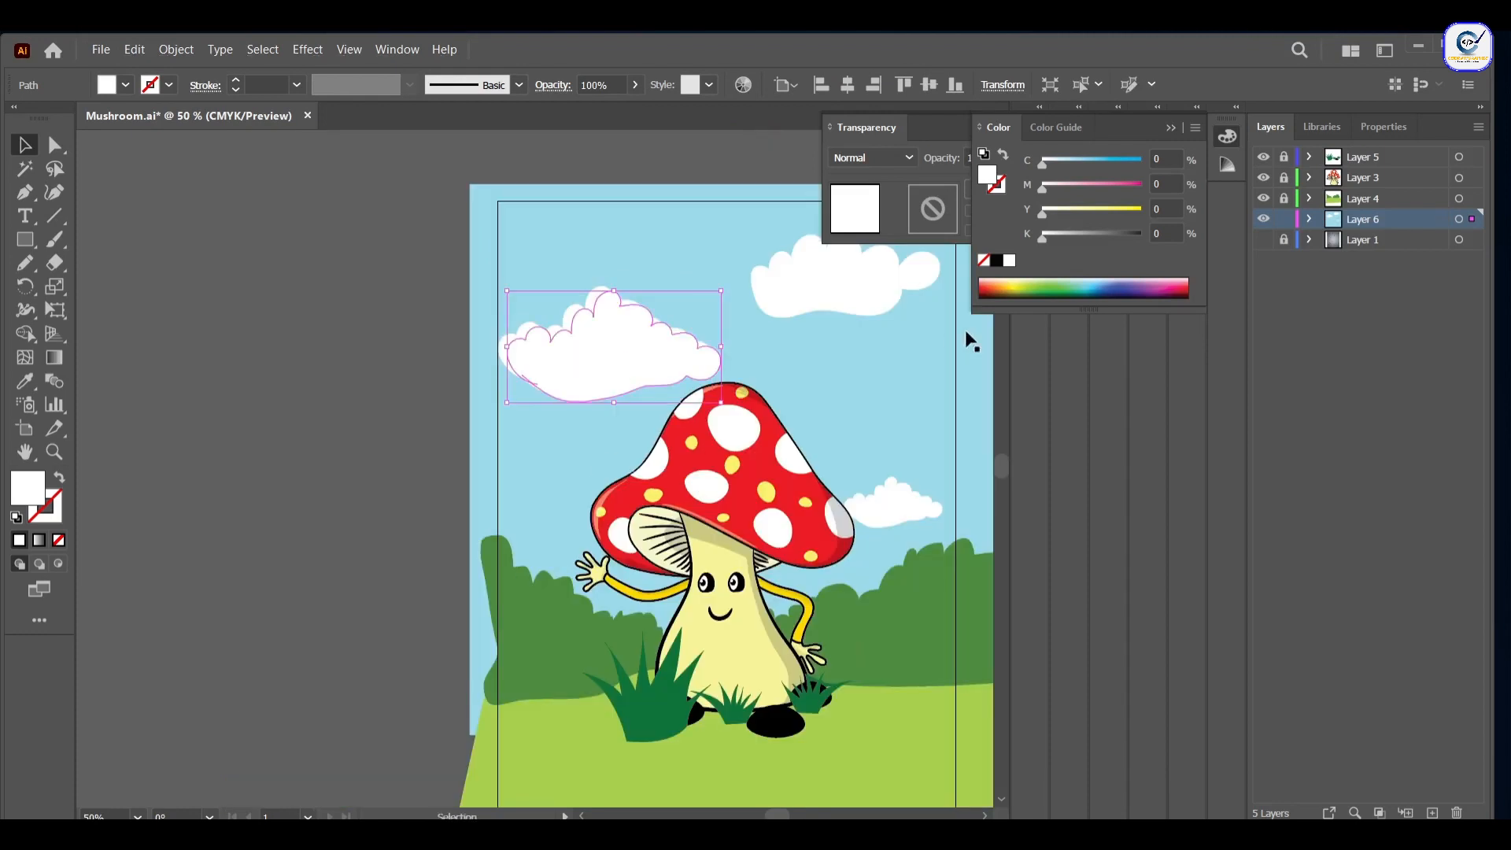
drag(1040, 238, 1057, 239)
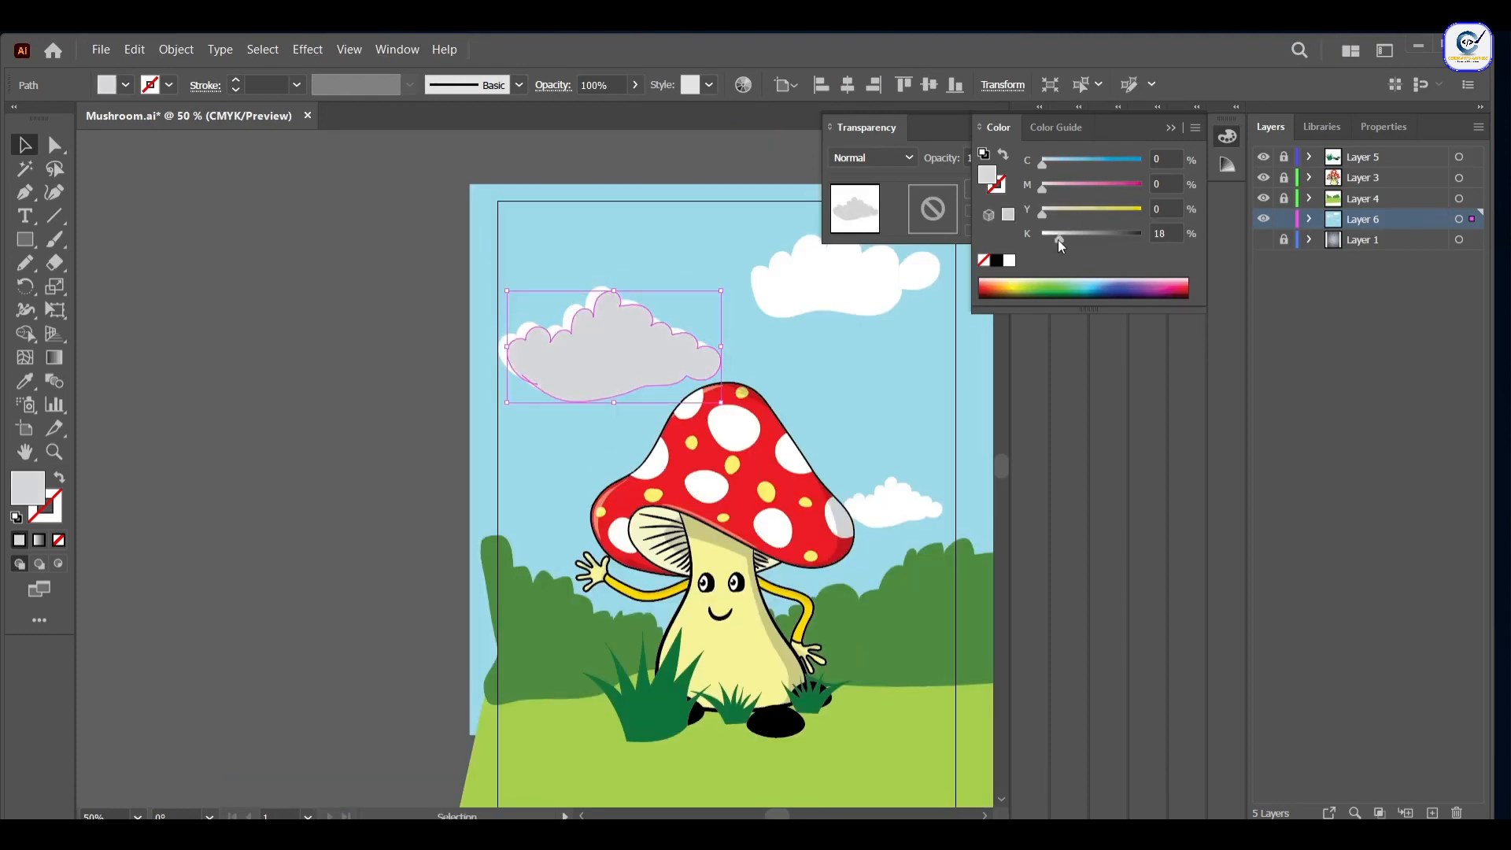
mouse_move(1407, 299)
mouse_down()
mouse_move(1409, 279)
mouse_move(1387, 277)
mouse_up()
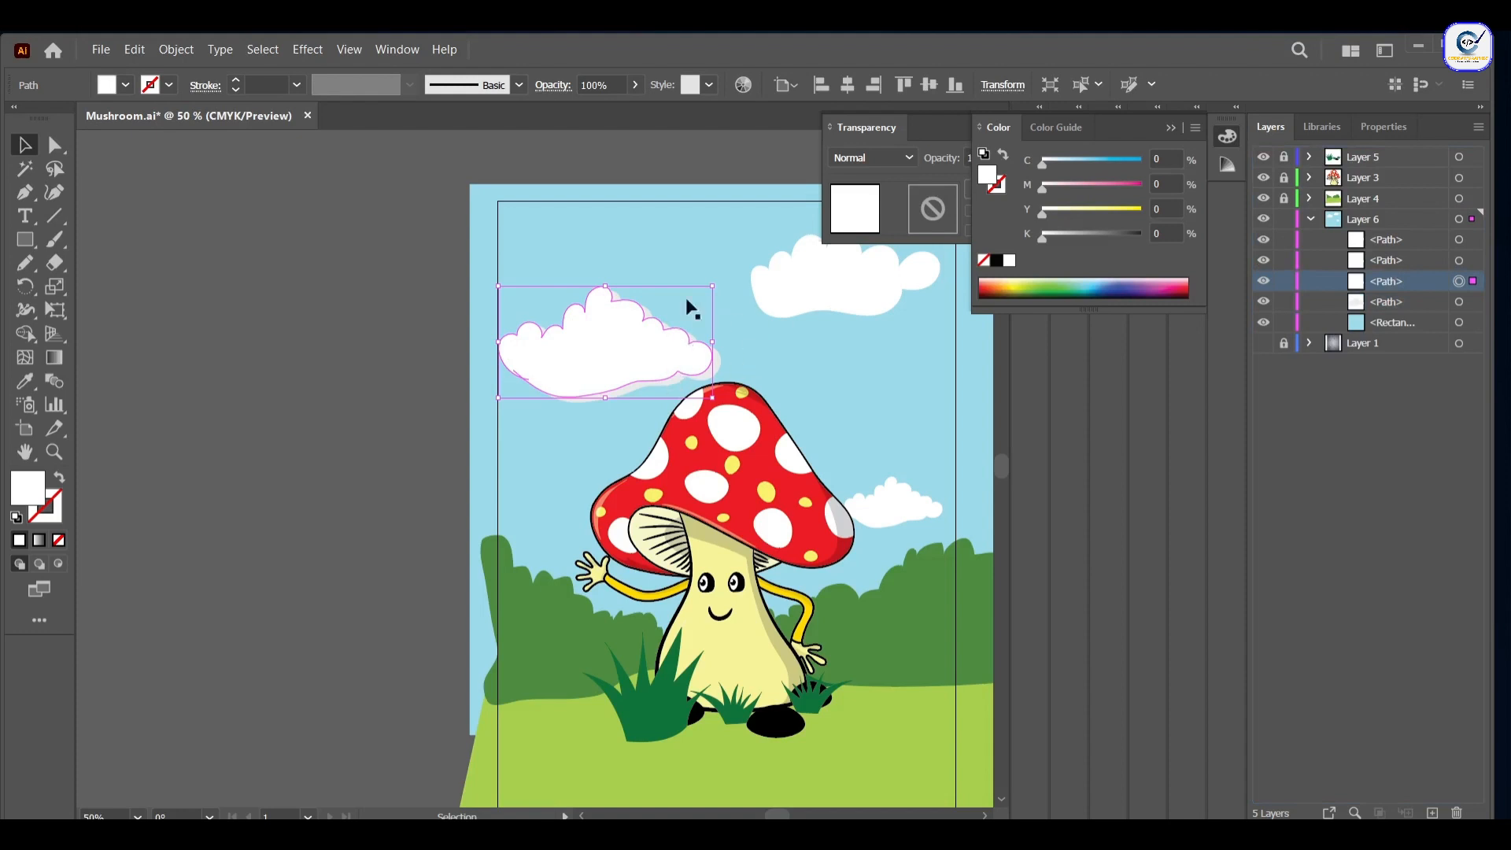
Step: Nudge the left cloud and its grey copy so the grey shows as a thin shadow along the underside
click(164, 378)
click(713, 370)
drag(713, 370, 708, 361)
click(398, 376)
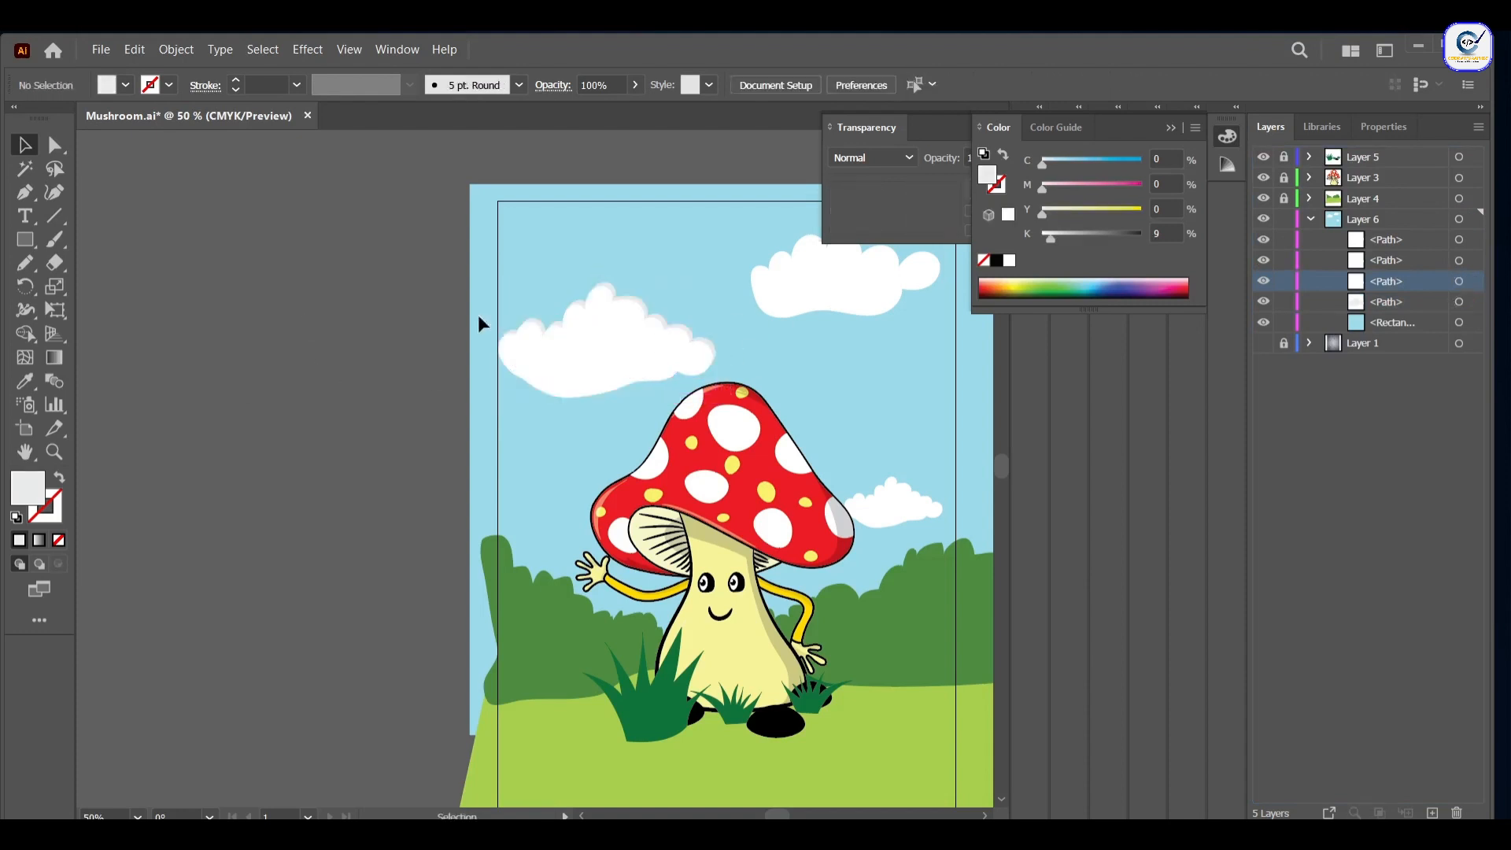
drag(643, 301, 640, 308)
click(366, 315)
Step: Give the upper-right cloud a shadow by duplicating it slightly lower in light grey behind the white shape
scroll(831, 295, up, 1)
drag(834, 293, 834, 300)
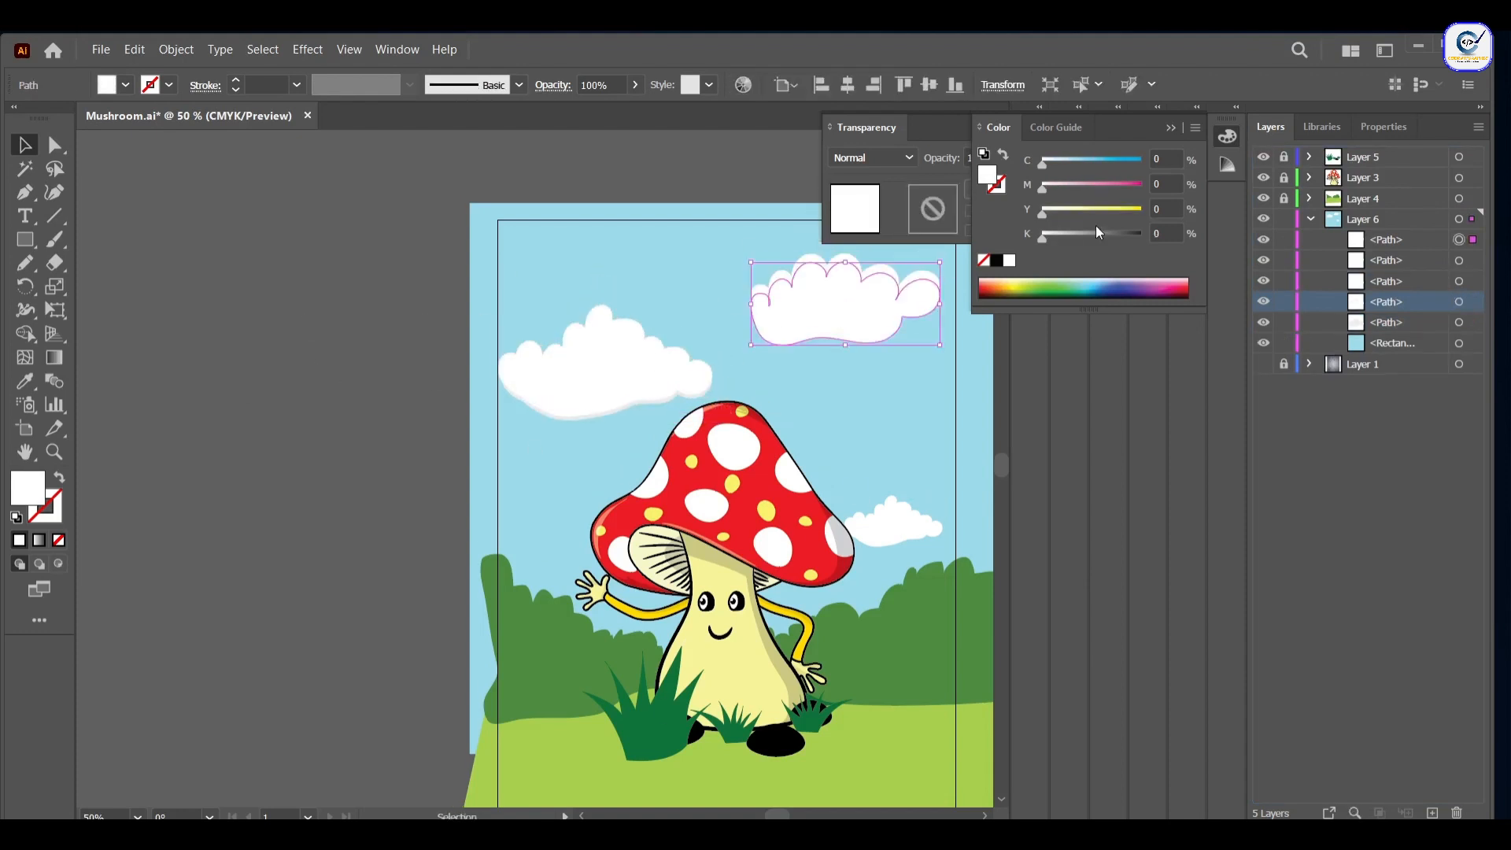
drag(1072, 234, 1054, 235)
drag(1395, 307, 1390, 270)
drag(1385, 242, 1394, 292)
click(875, 367)
Step: Duplicate the small cloud slightly lower, sample the light-grey shadow colour for it and arrange it behind the white cloud
drag(905, 527, 906, 535)
click(25, 381)
click(568, 417)
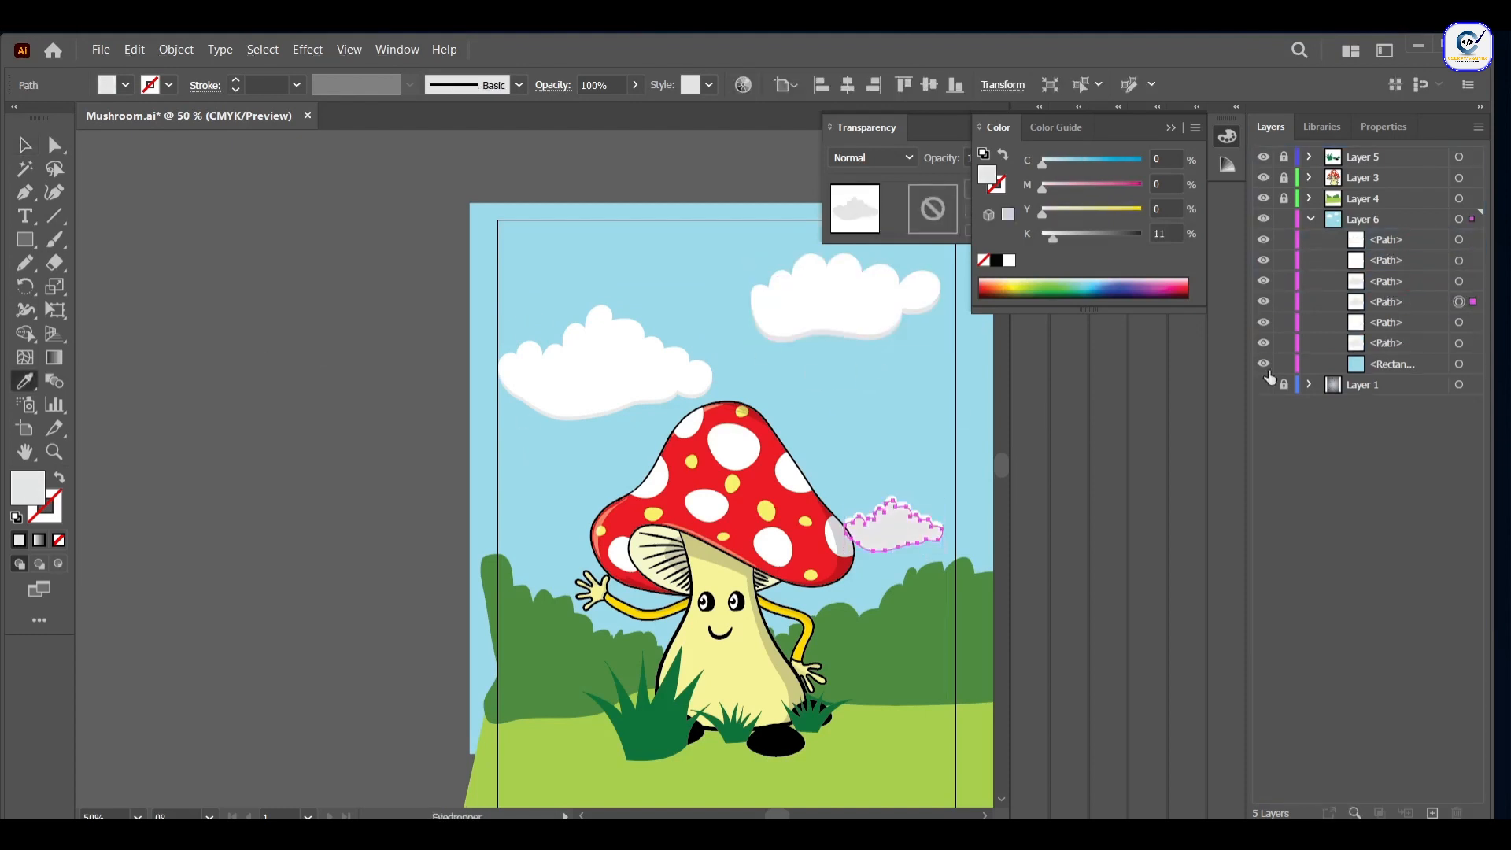
mouse_move(1406, 306)
mouse_down()
mouse_move(1386, 223)
mouse_move(1393, 332)
mouse_up()
click(25, 145)
click(918, 516)
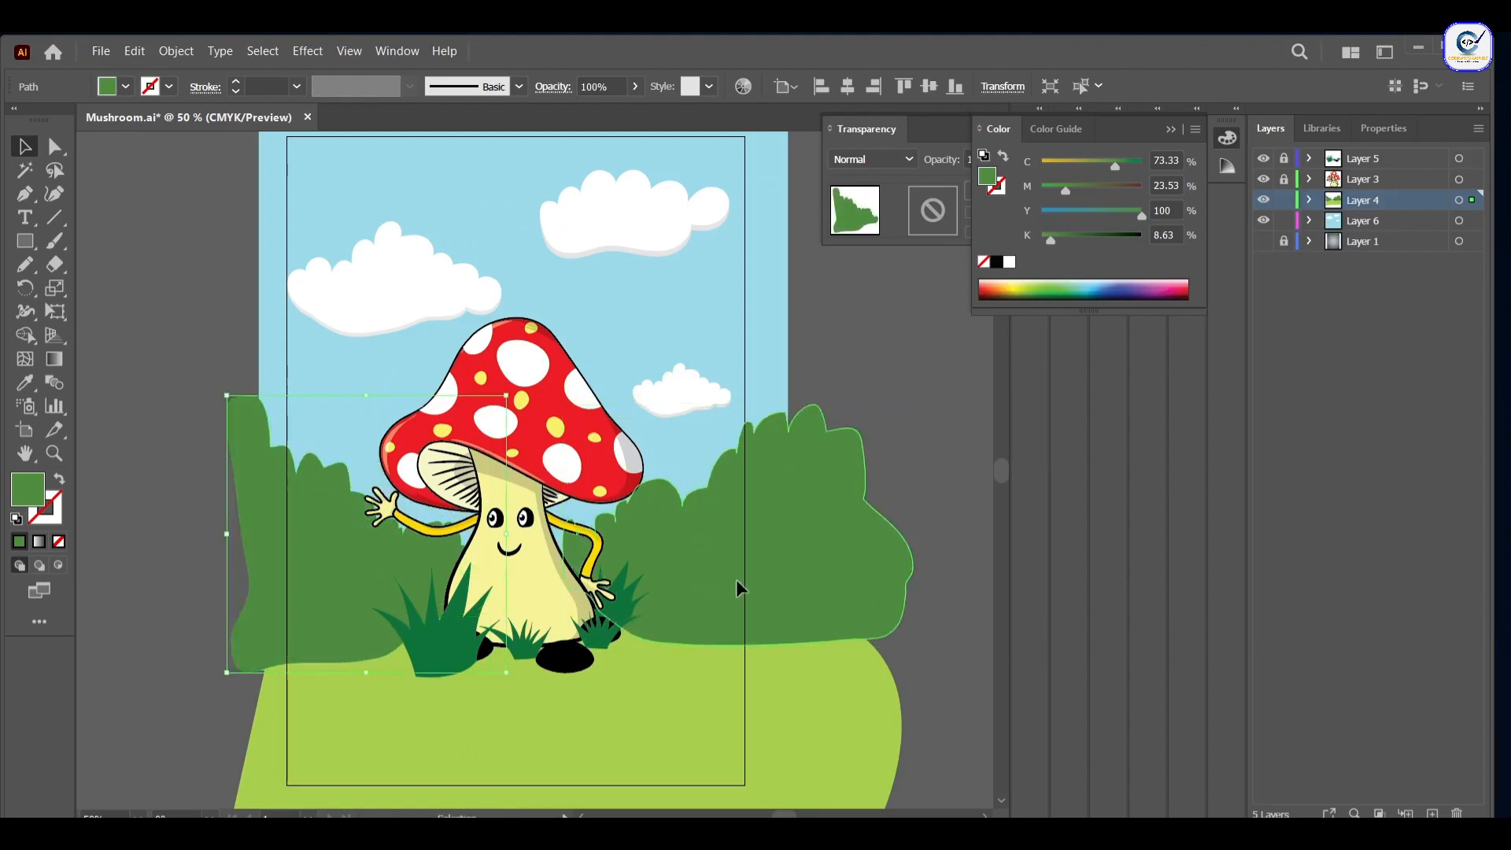
Step: Shift the right-hand bush on Layer 4 slightly to the right
drag(735, 579, 744, 582)
click(850, 358)
Step: Overlay a smaller yellow-green inner copy (C 17.65, M 0, Y 100, K 0) on the left grass tuft and shift it slightly down
scroll(740, 311, up, 1)
scroll(740, 318, down, 2)
click(434, 599)
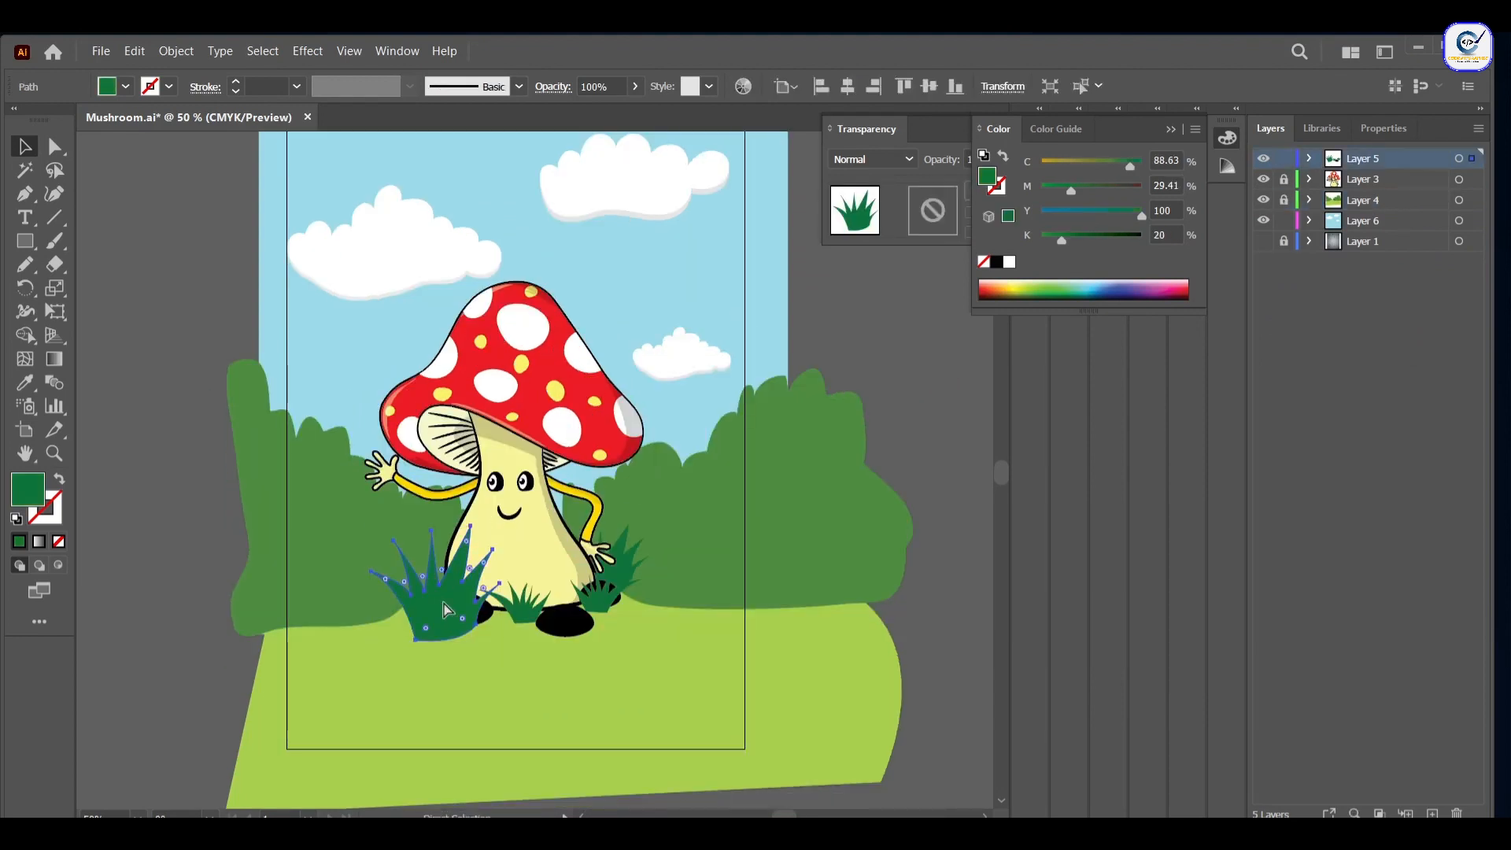
drag(506, 529, 496, 547)
click(1027, 283)
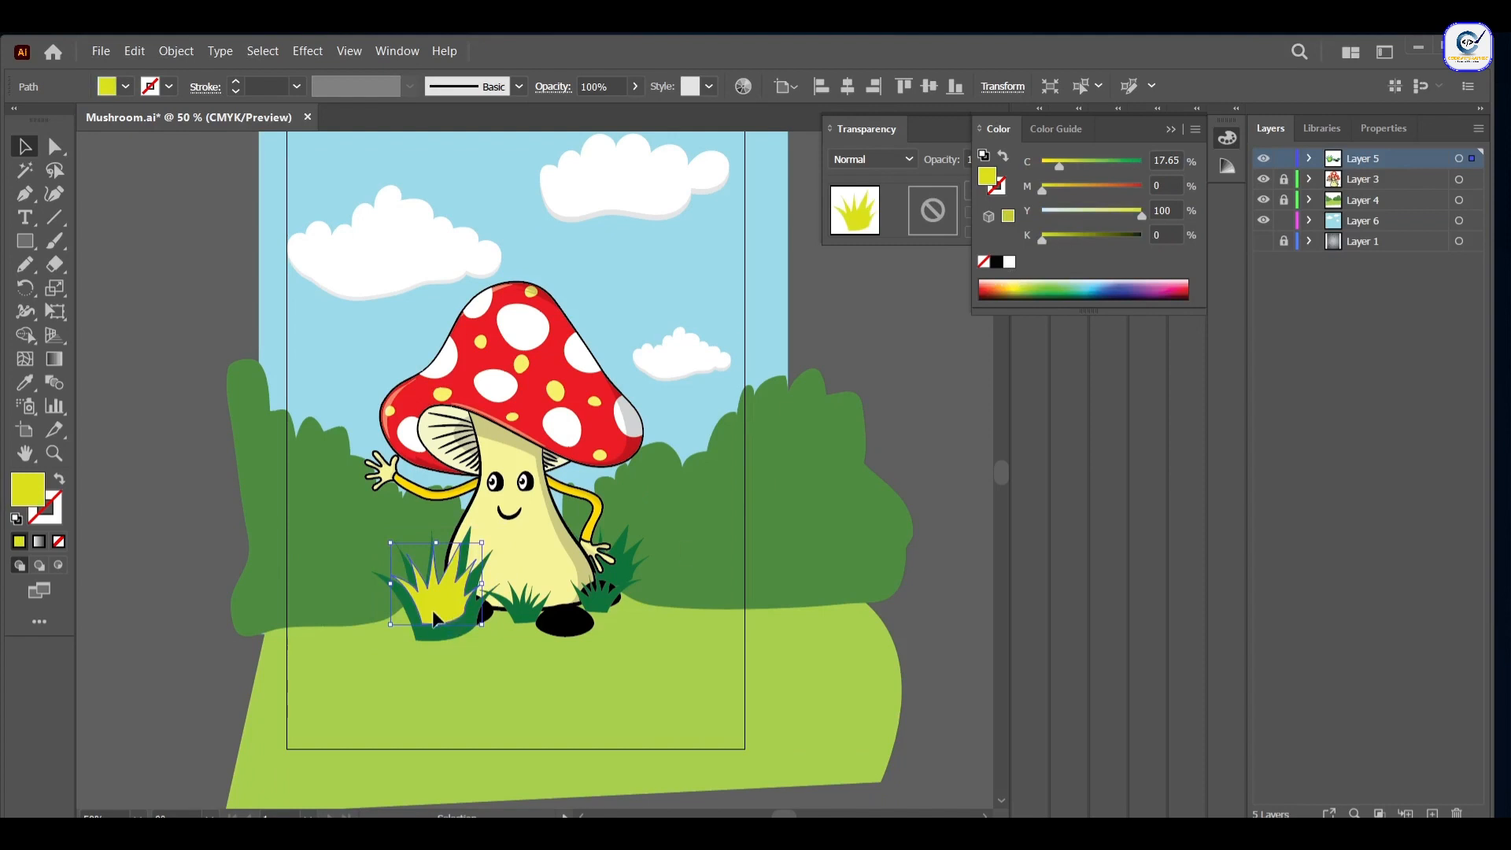
drag(432, 612, 433, 621)
Step: Try Multiply on the left tuft's inner copy and settle on the Soft Light blend mode
click(902, 158)
click(868, 228)
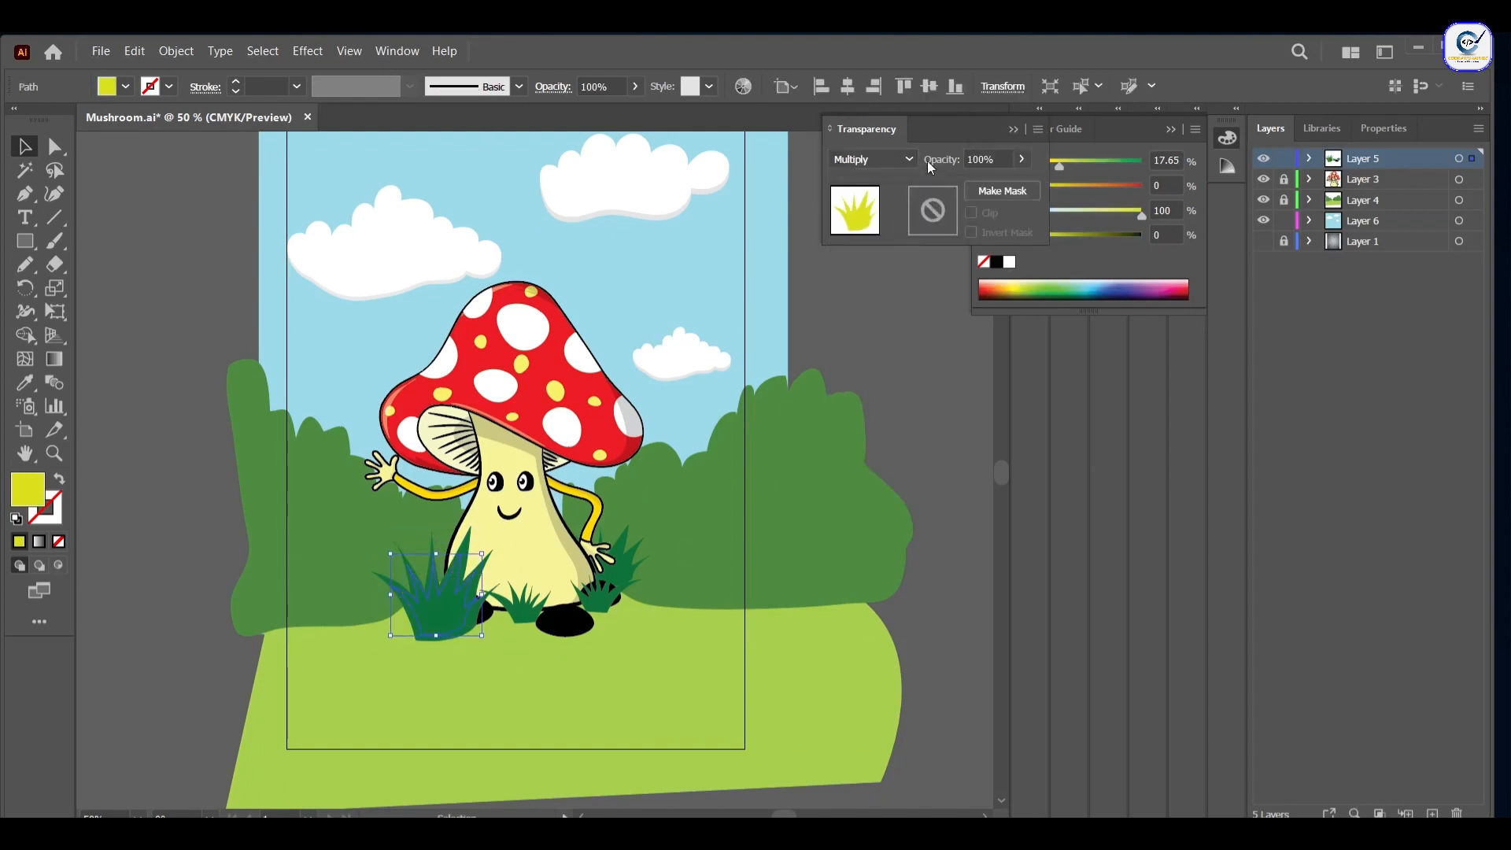
click(905, 159)
click(894, 368)
Step: Duplicate the middle grass tuft in place, shrink the copy inside it and sample the Soft Light yellow-green from the left tuft
click(528, 614)
scroll(528, 614, up, 4)
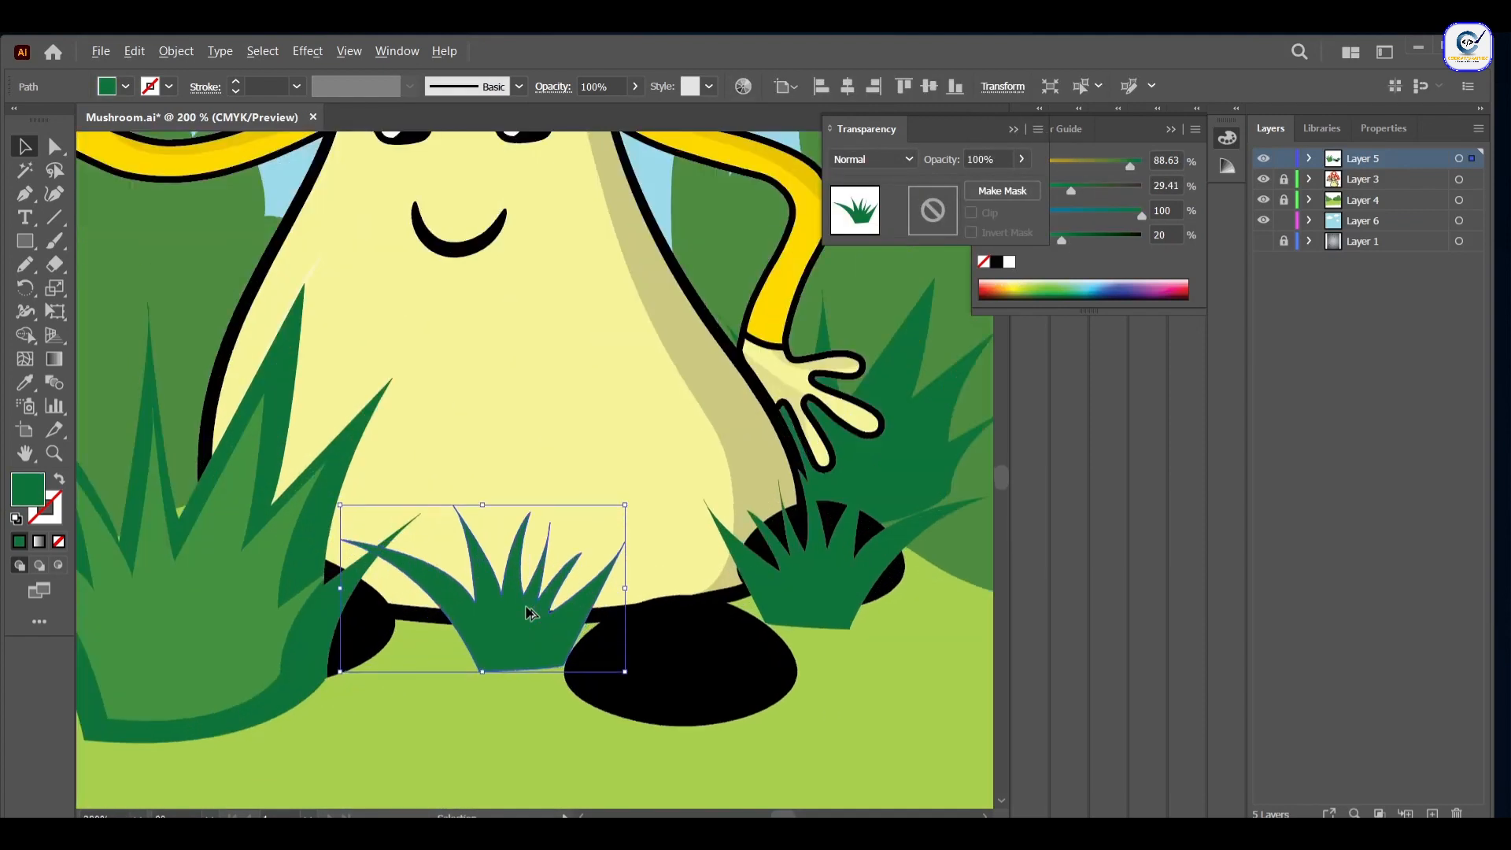
key(ctrl+c)
key(ctrl+f)
drag(625, 505, 583, 525)
mouse_move(495, 614)
mouse_down()
mouse_move(515, 625)
mouse_move(497, 623)
mouse_up()
click(25, 383)
click(189, 606)
key(v)
Step: Add a smaller inner copy to the grass tuft on the mushroom's rear foot with the same sampled highlight, nudged slightly down
click(810, 592)
key(ctrl+c)
key(ctrl+f)
drag(987, 466, 941, 496)
click(25, 382)
click(189, 606)
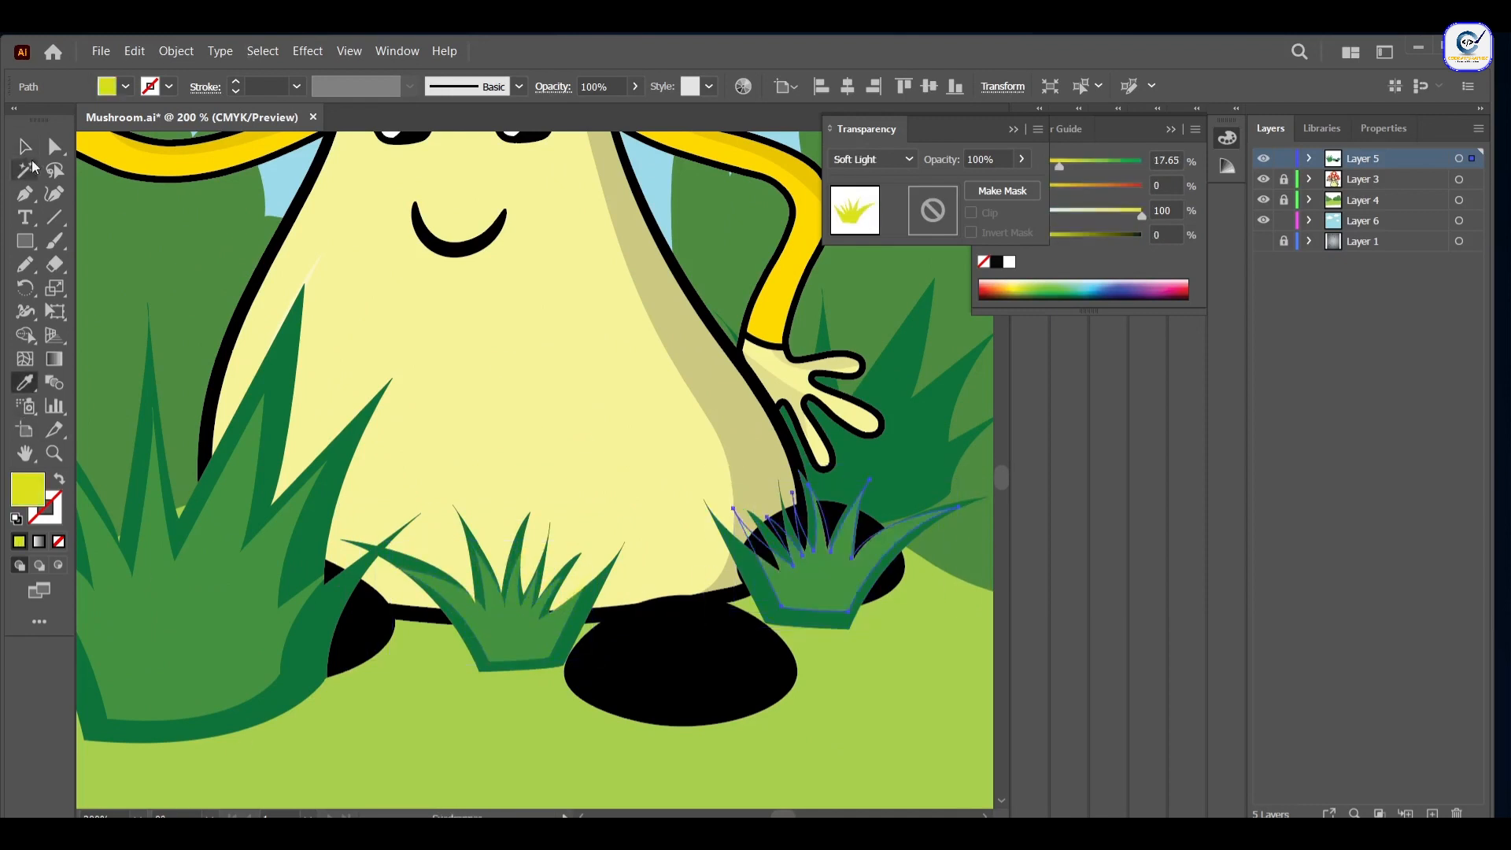
click(25, 146)
drag(807, 578, 804, 584)
Step: Lock Layer 6 to keep the sky rectangle from being selected
click(919, 425)
scroll(877, 476, down, 1)
drag(877, 476, 593, 569)
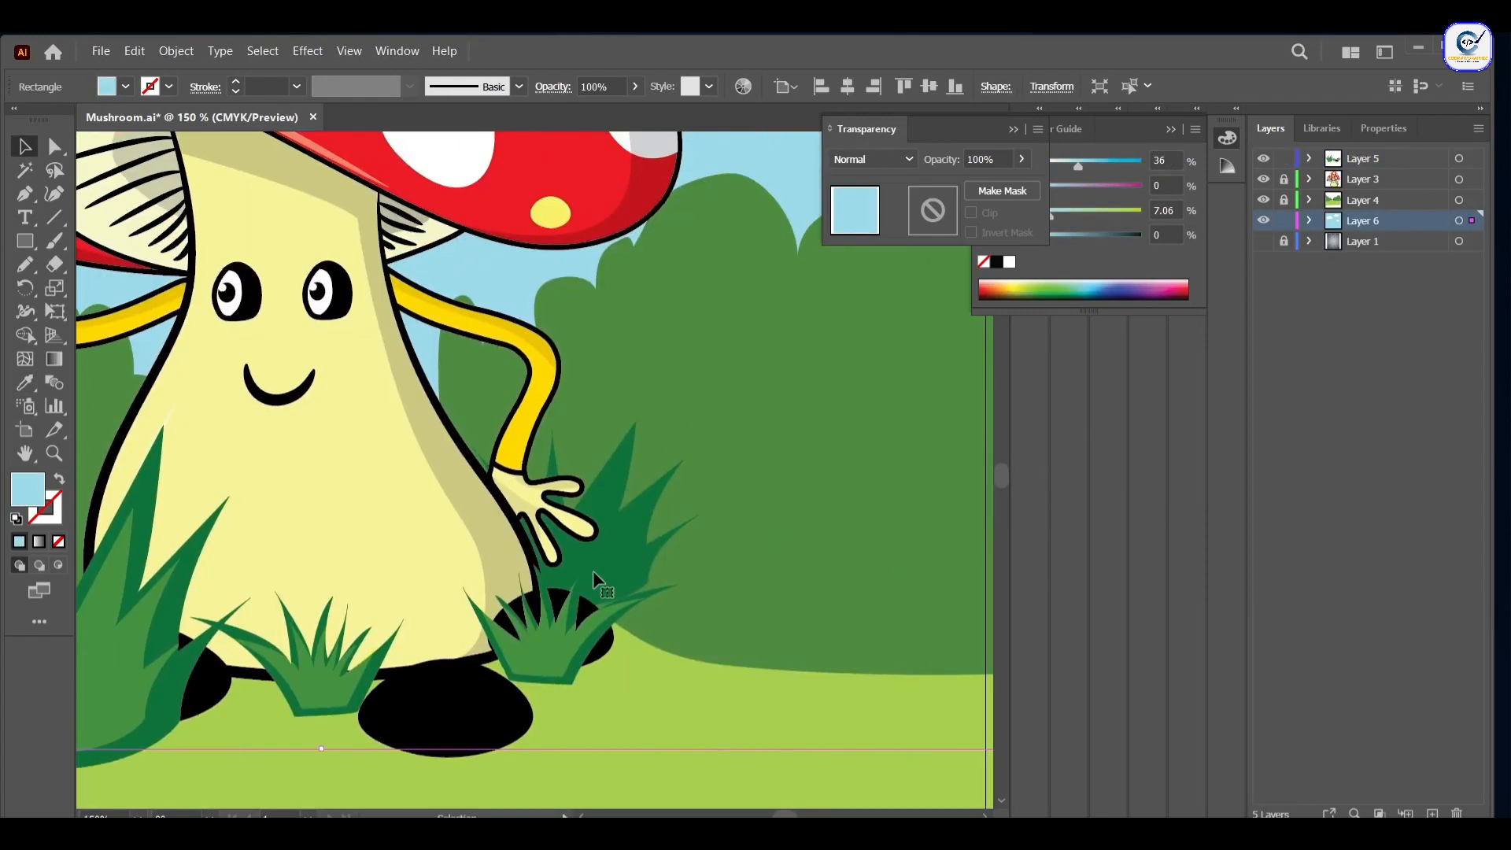
click(1309, 221)
click(1310, 221)
click(1284, 221)
click(551, 650)
click(771, 488)
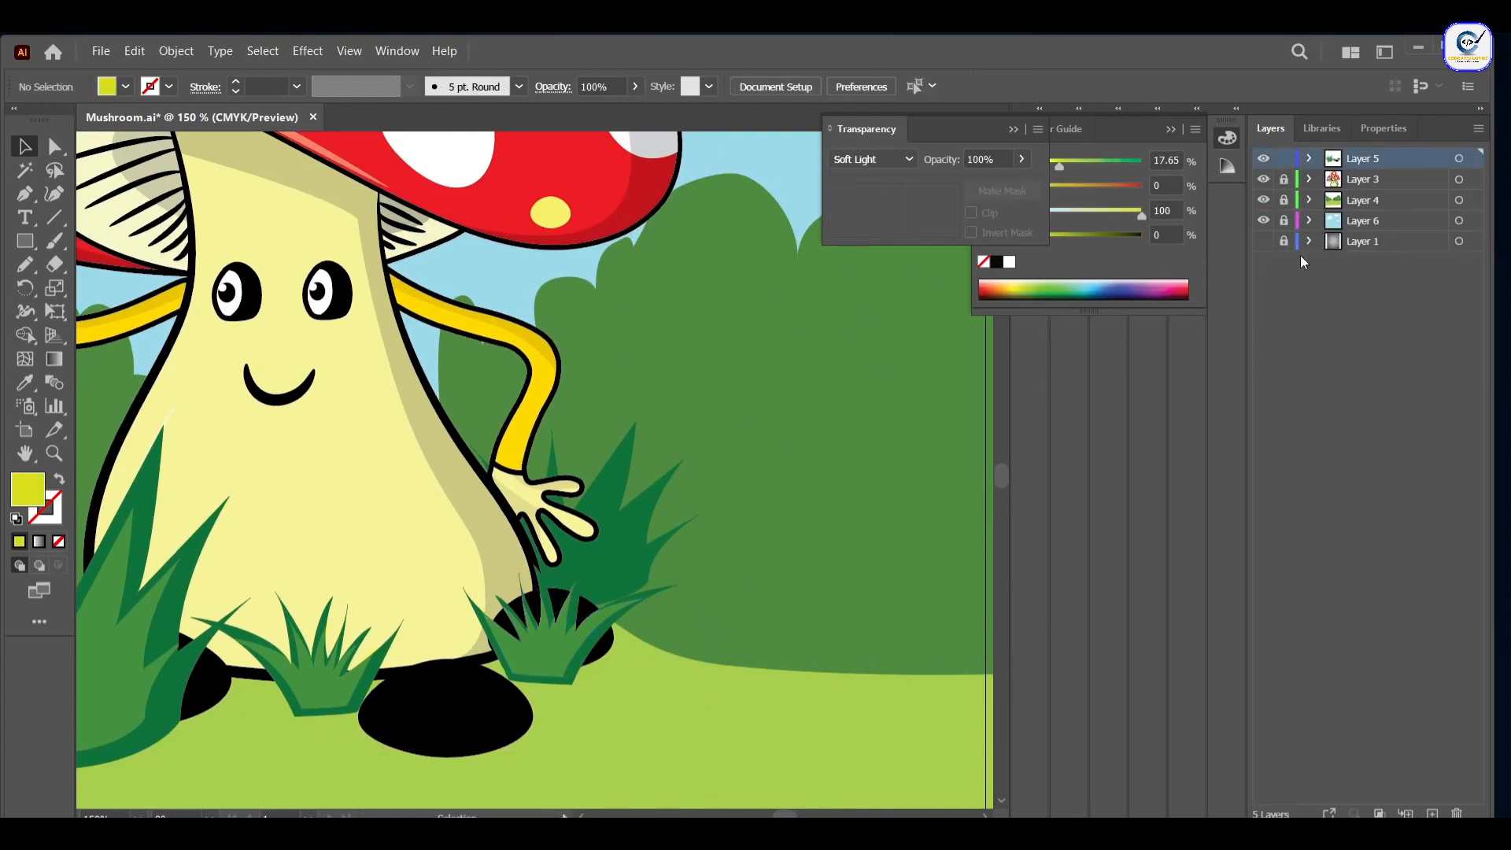
Step: Unlock Layer 4 and give the grass tuft behind the hand a smaller inner copy with the sampled Soft Light highlight
click(1283, 200)
click(1362, 201)
click(595, 553)
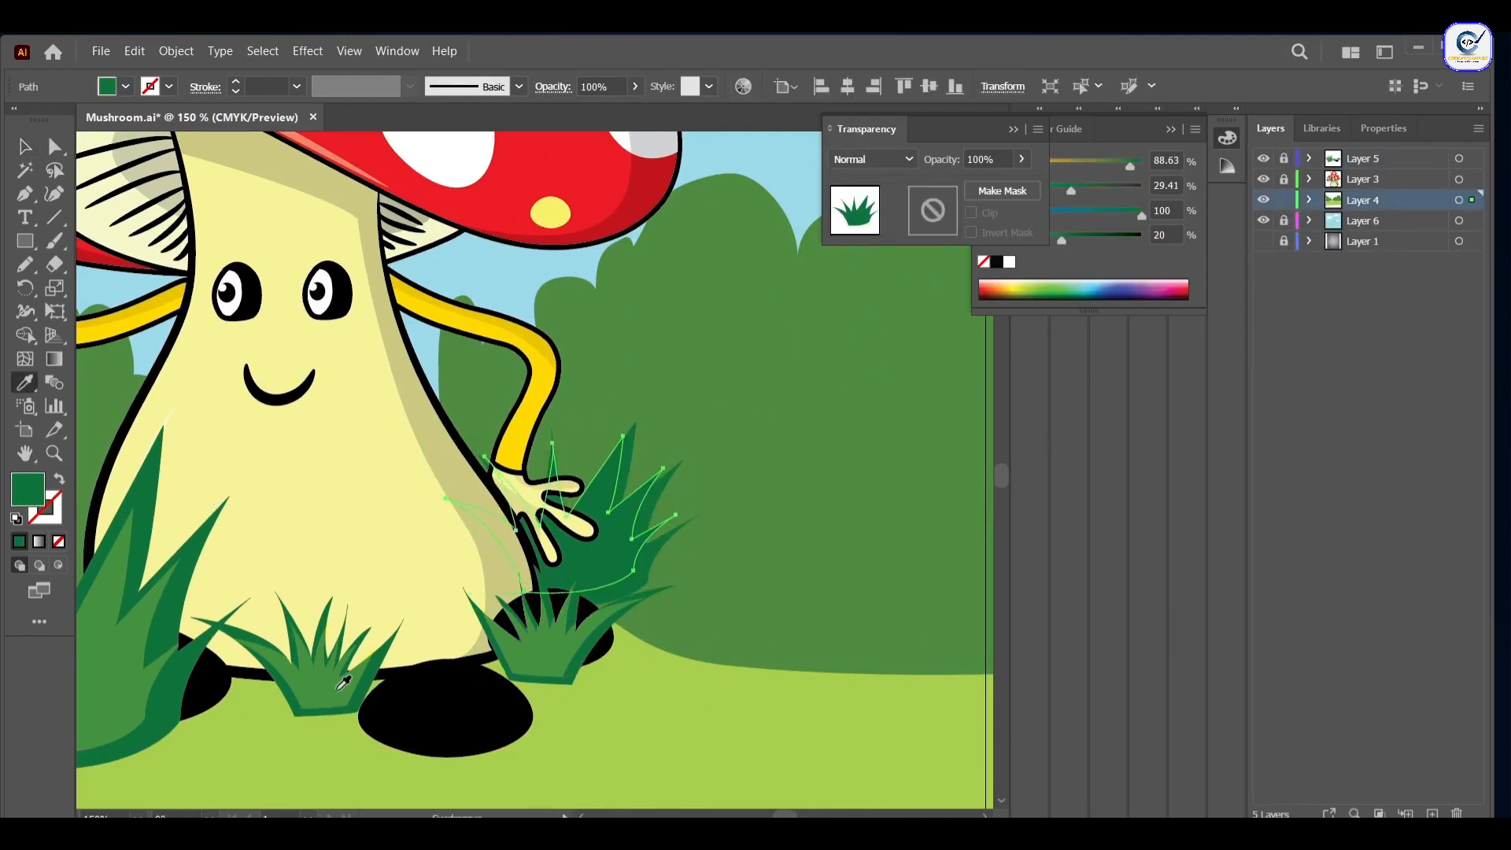
key(i)
click(550, 650)
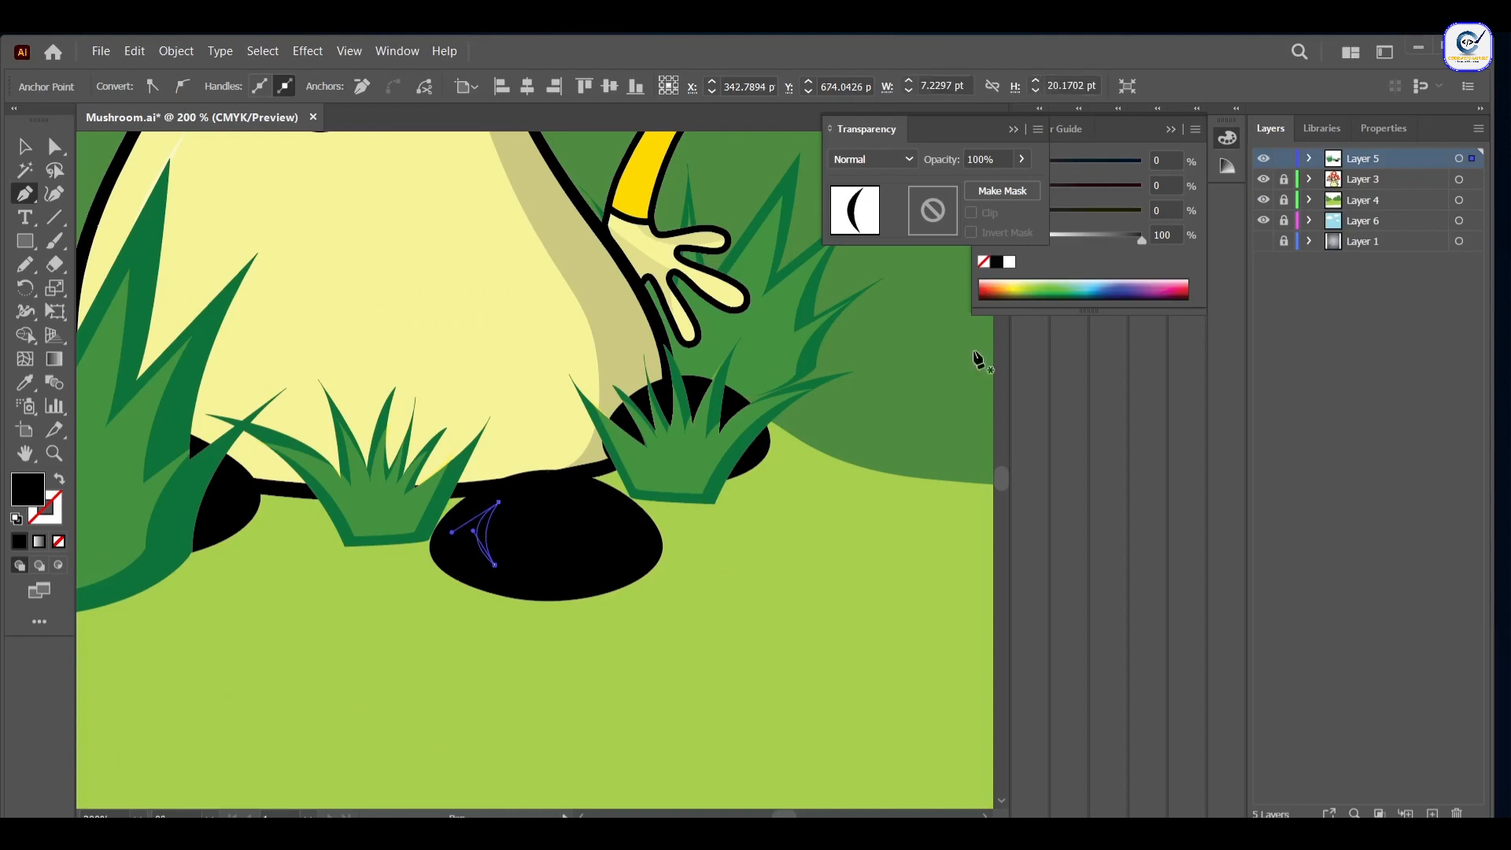
Step: Fill the crescent highlight on the front shoe with white and set its opacity to 10%
click(1009, 261)
click(984, 159)
text(10)
key(Return)
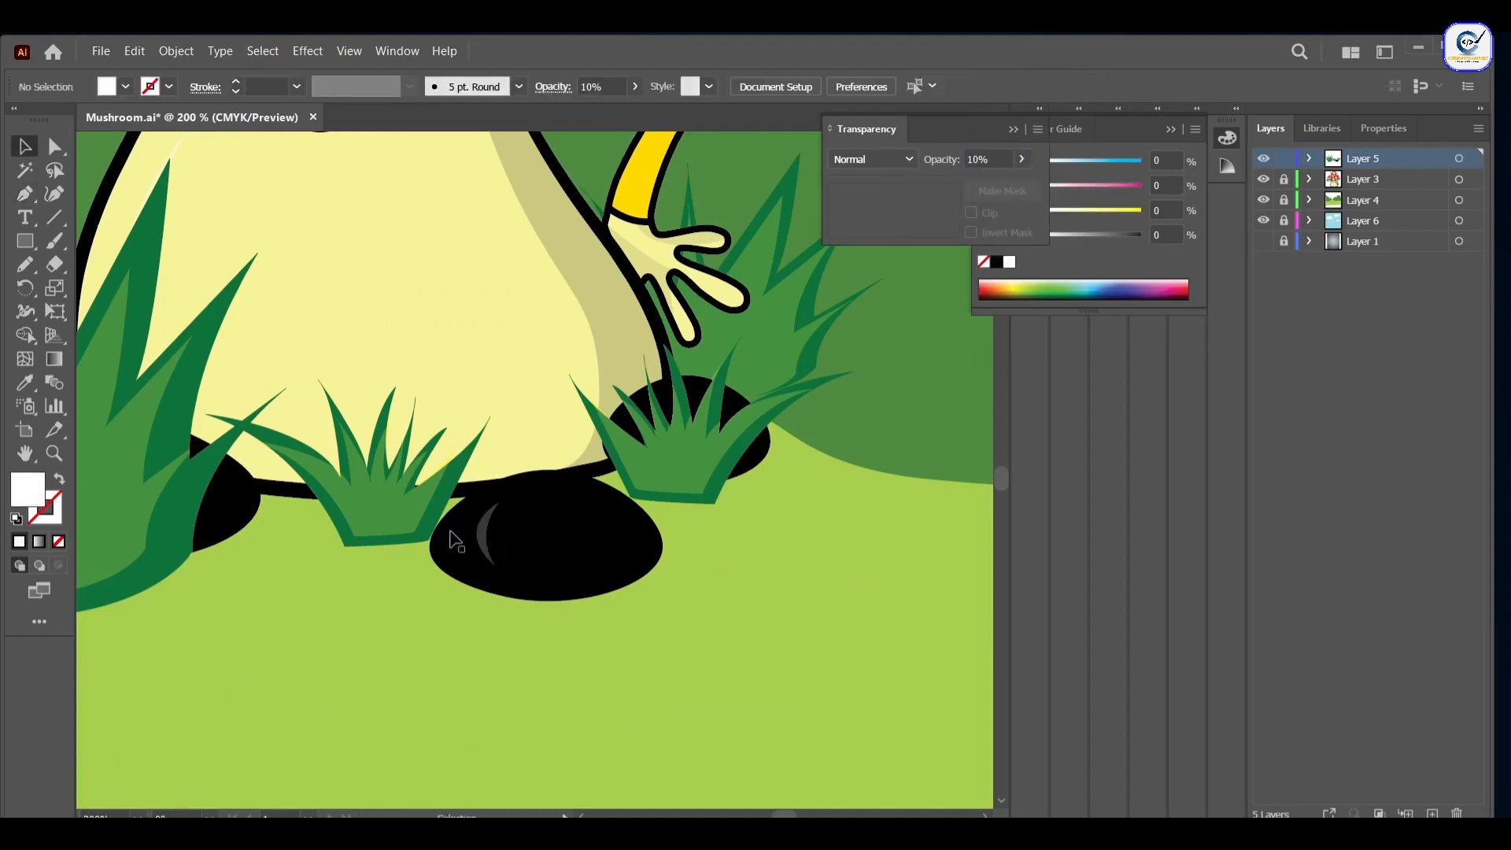
Step: Layer light-green shapes on the left bush, using cyan values of 54% for the smaller copy and 43% for the lightest tone
key(ctrl+minus)
key(ctrl+minus)
key(ctrl+minus)
key(ctrl+minus)
click(178, 390)
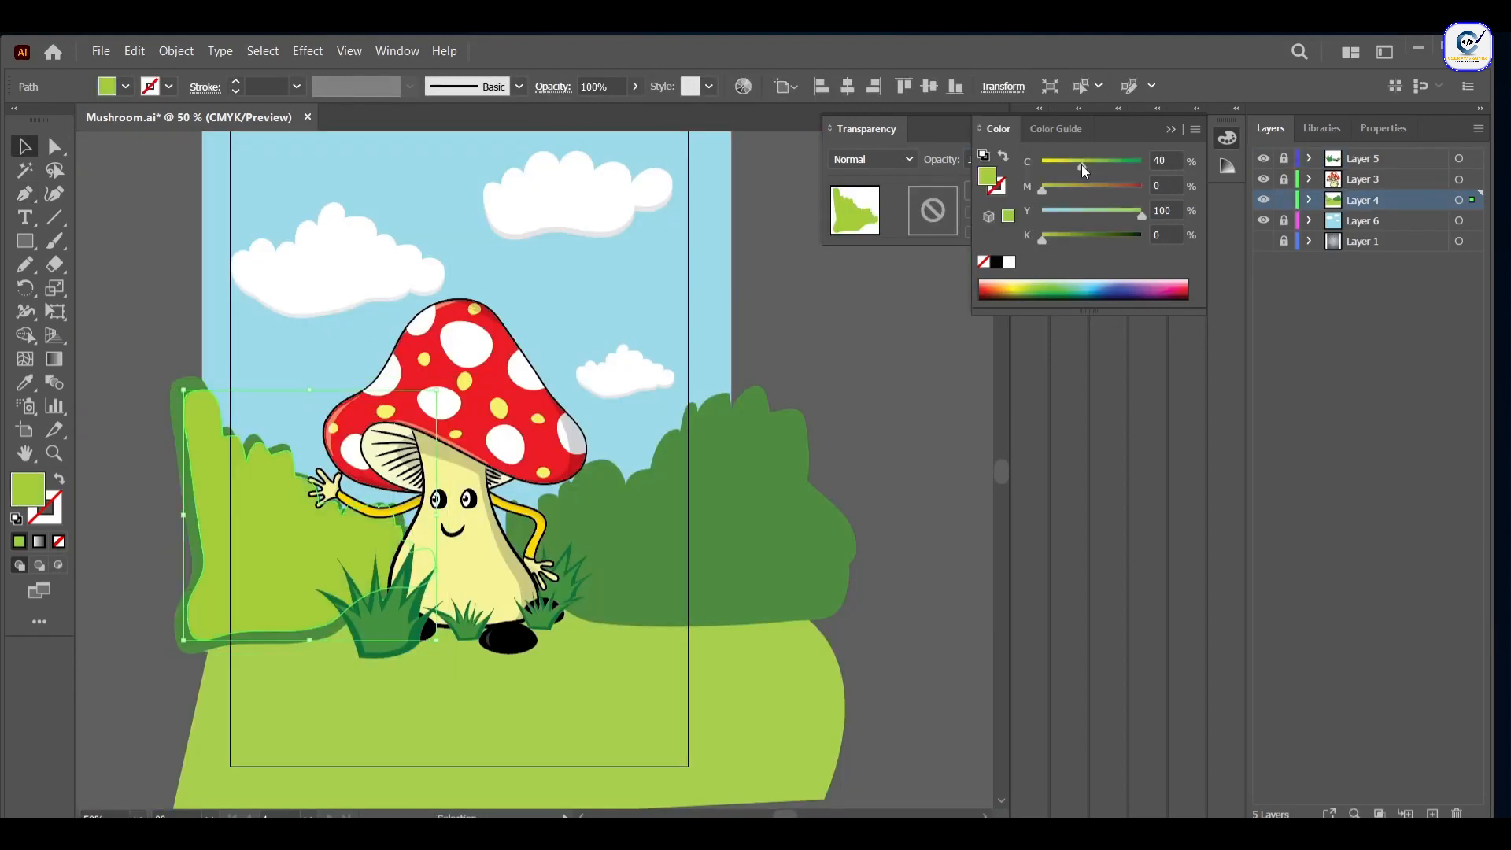
drag(1081, 165, 1096, 165)
drag(299, 527, 290, 526)
key(a)
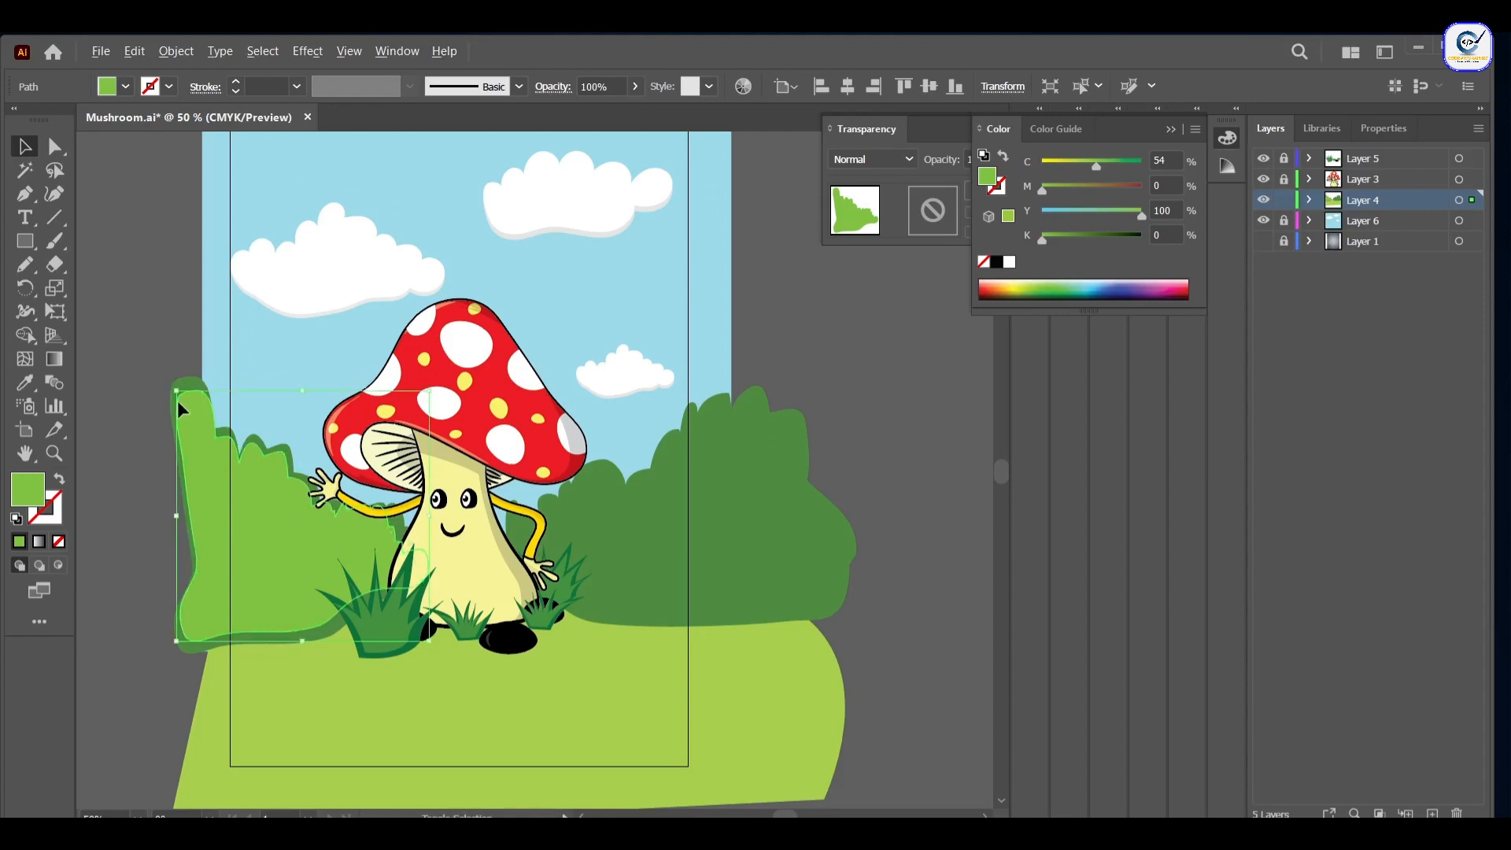
drag(1096, 165, 1085, 166)
click(103, 534)
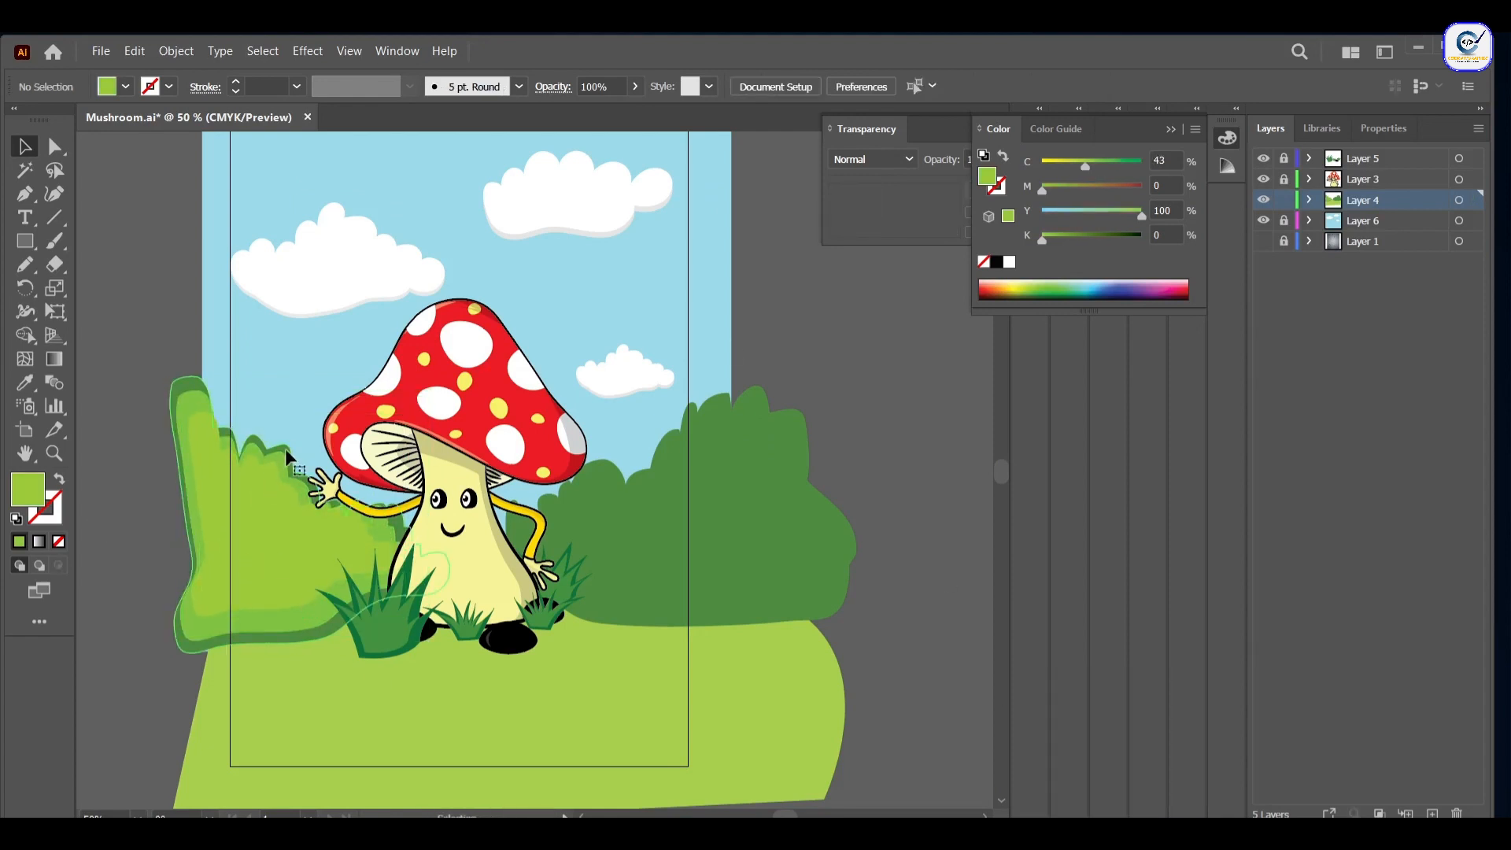
Step: Recolour the front copy of the left bush with the sampled dark green
click(297, 634)
key(i)
click(292, 582)
click(25, 146)
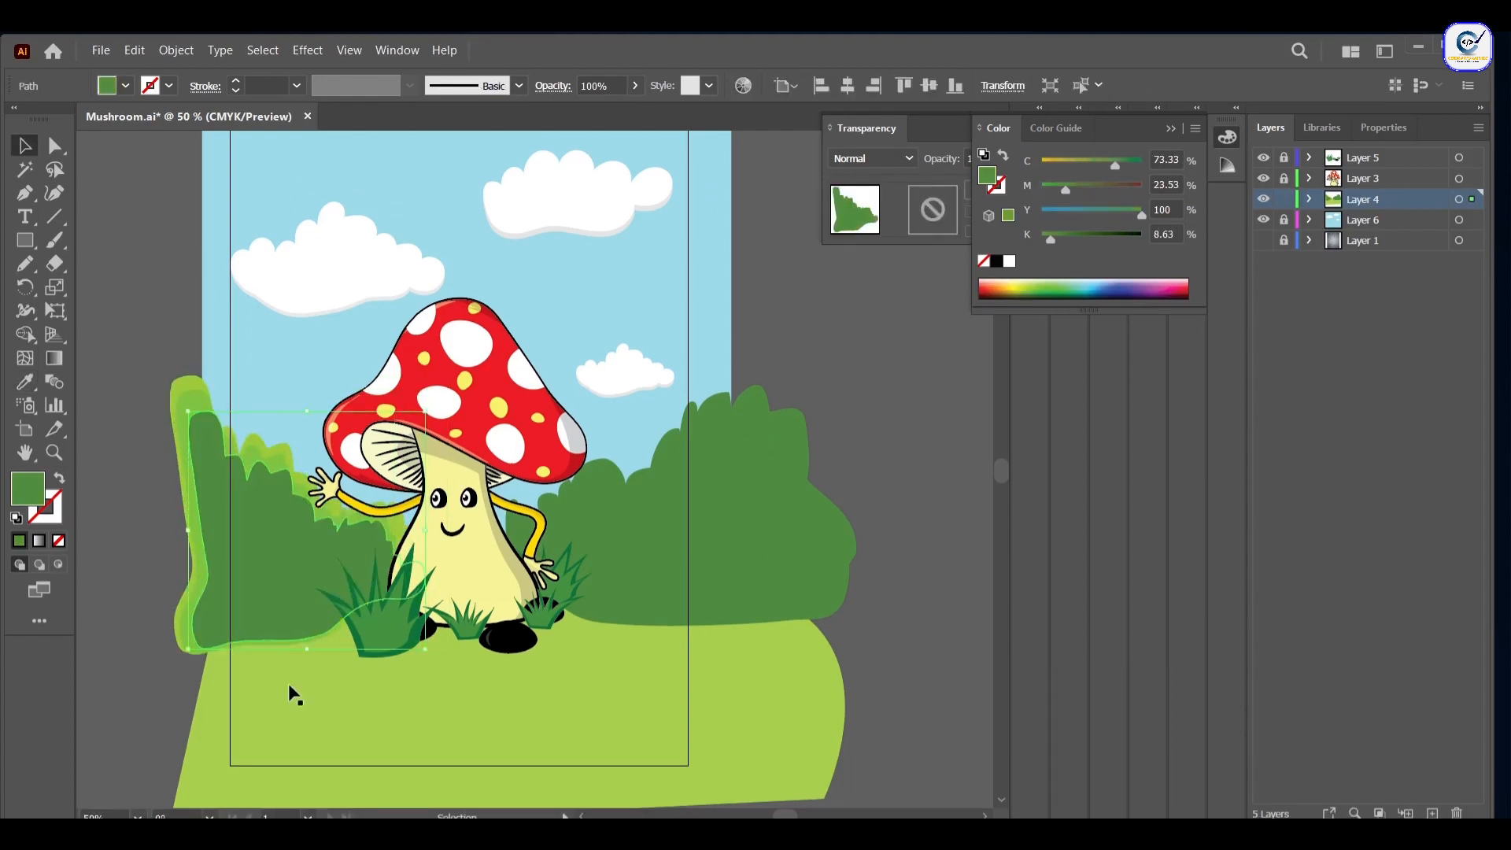
Step: Set the cyan of the left bush's middle shape to 64%
click(128, 530)
click(256, 454)
drag(1097, 165, 1107, 165)
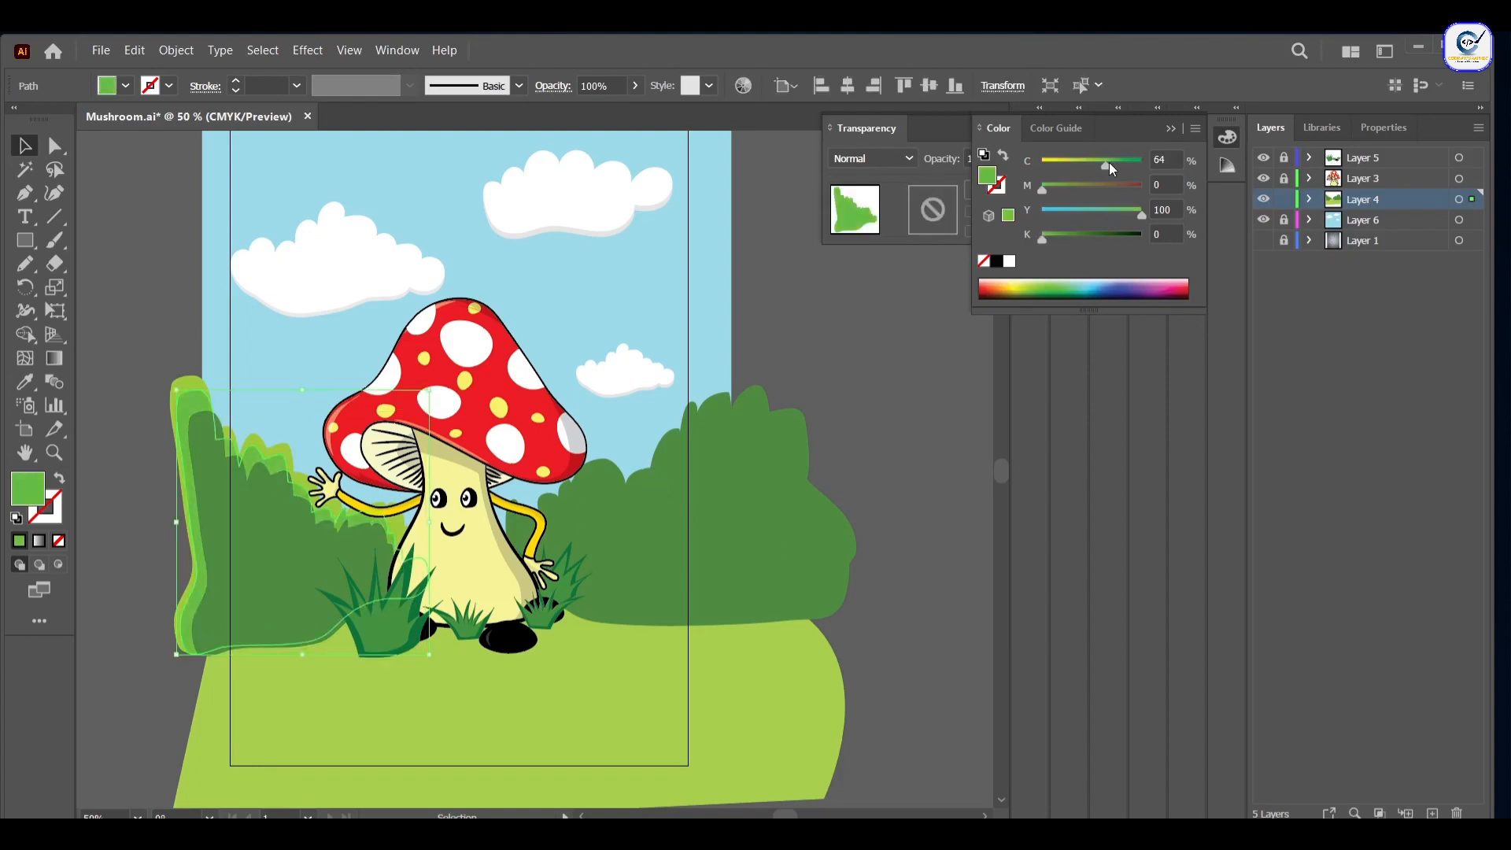
click(370, 322)
Step: Set the black of the left bush's front shape to 21% and rotate the shape slightly
click(256, 527)
drag(1051, 239, 1063, 239)
click(359, 313)
click(223, 510)
drag(189, 410, 178, 405)
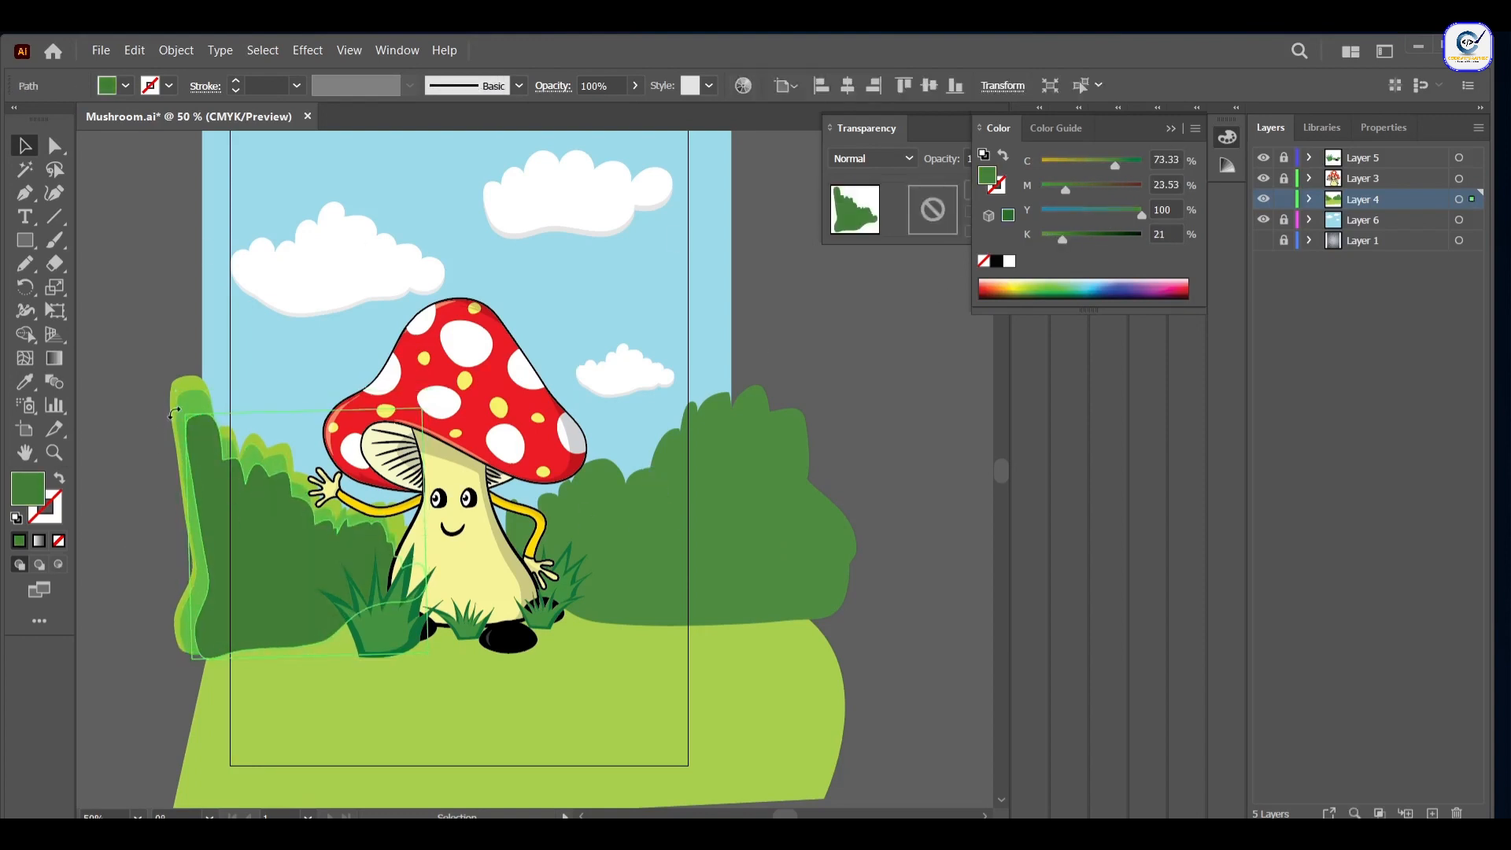
Step: Duplicate the right bush at a smaller size, sample the left bush's middle green for it and stretch it to meet the ground
scroll(709, 512, up, 1)
click(748, 543)
key(ctrl+c)
key(ctrl+f)
drag(858, 442, 824, 465)
click(25, 382)
click(191, 454)
click(25, 146)
drag(681, 659, 686, 685)
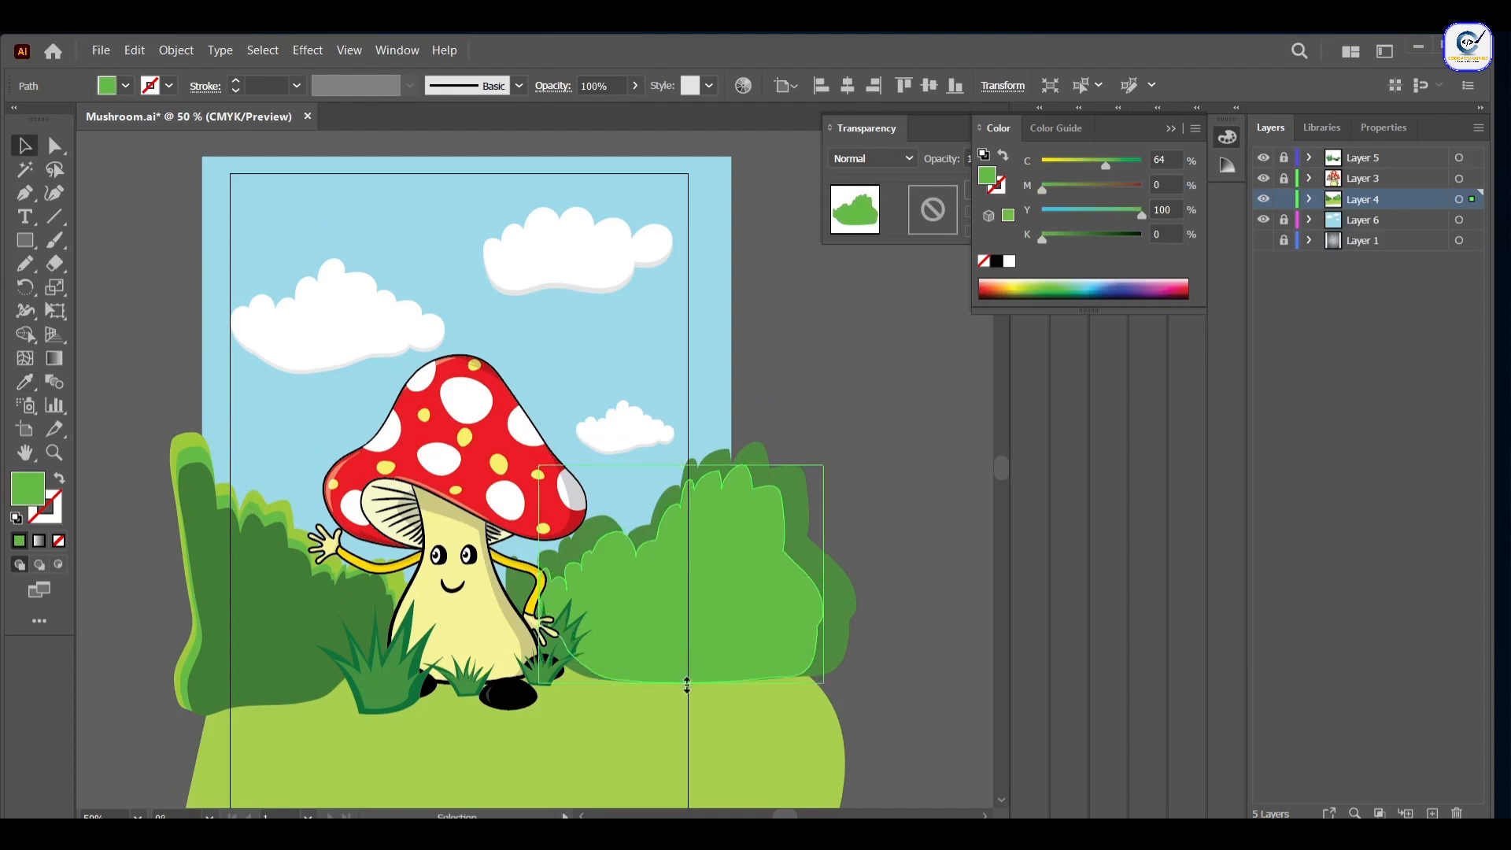
drag(540, 575, 506, 575)
drag(639, 652, 643, 648)
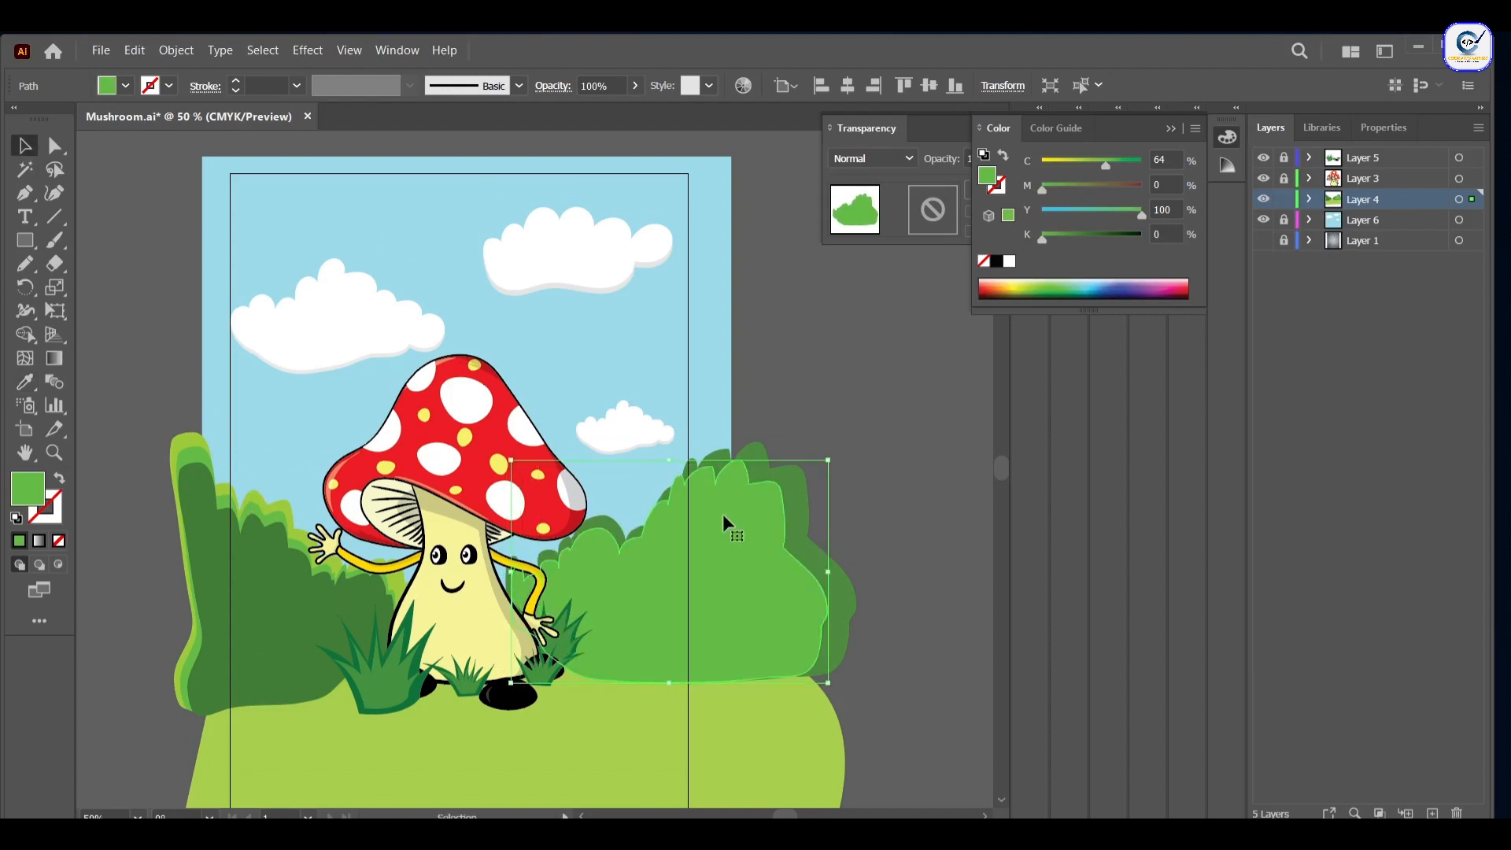
Step: Add a second, smaller copy of the right bush in the left bush's dark green and stretch it to fit inside the middle shape
key(ctrl+c)
key(ctrl+f)
drag(828, 459, 817, 484)
click(25, 383)
click(197, 502)
click(25, 146)
drag(669, 660, 669, 682)
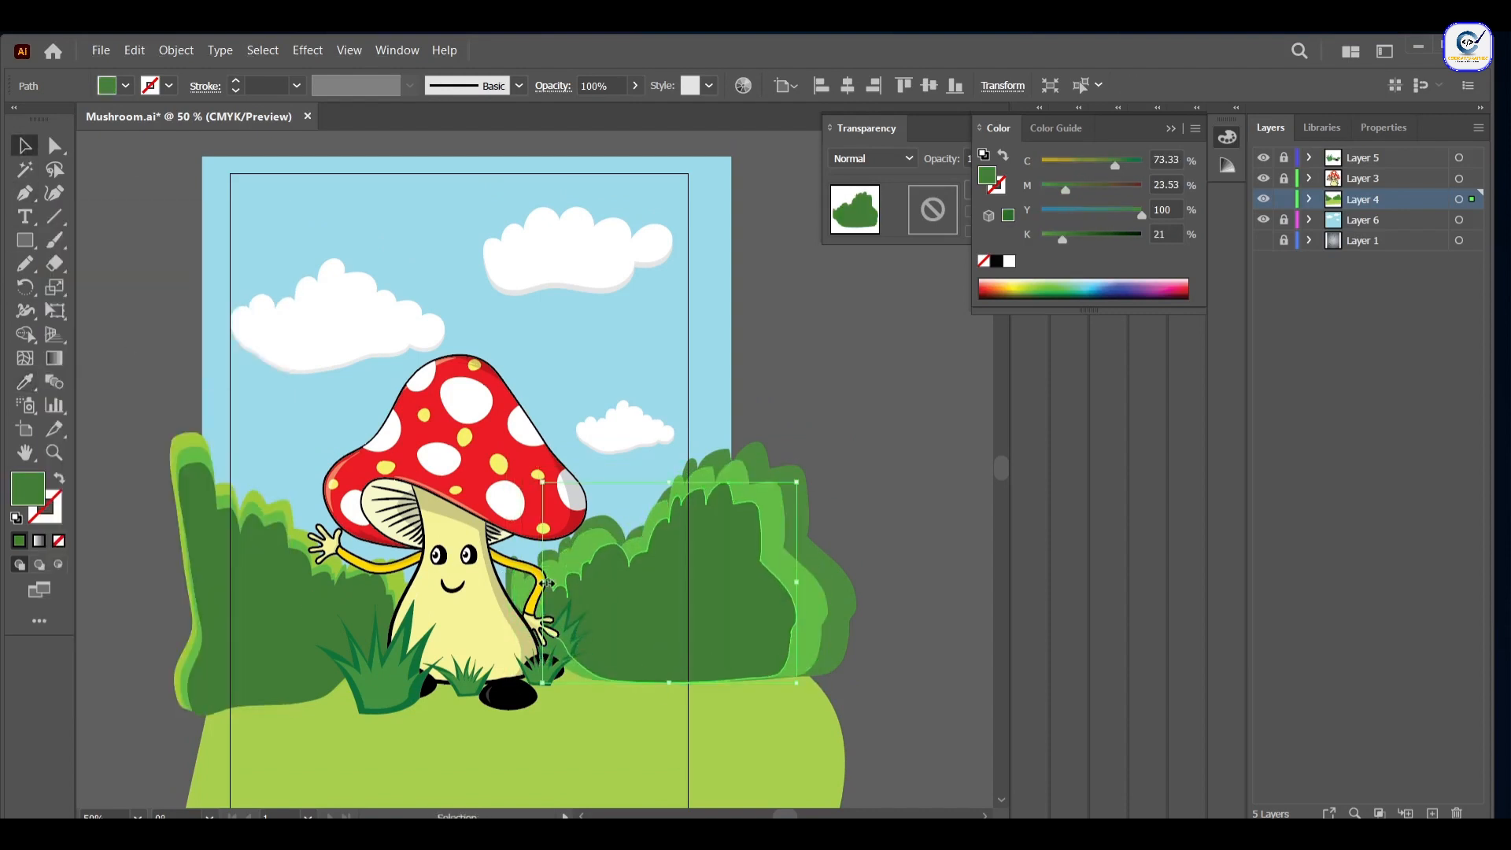
drag(544, 583, 513, 583)
drag(636, 617, 654, 617)
Step: Recolour the right bush's back shape with the light green sampled from the left bush's outer edge
click(604, 522)
click(25, 382)
click(185, 443)
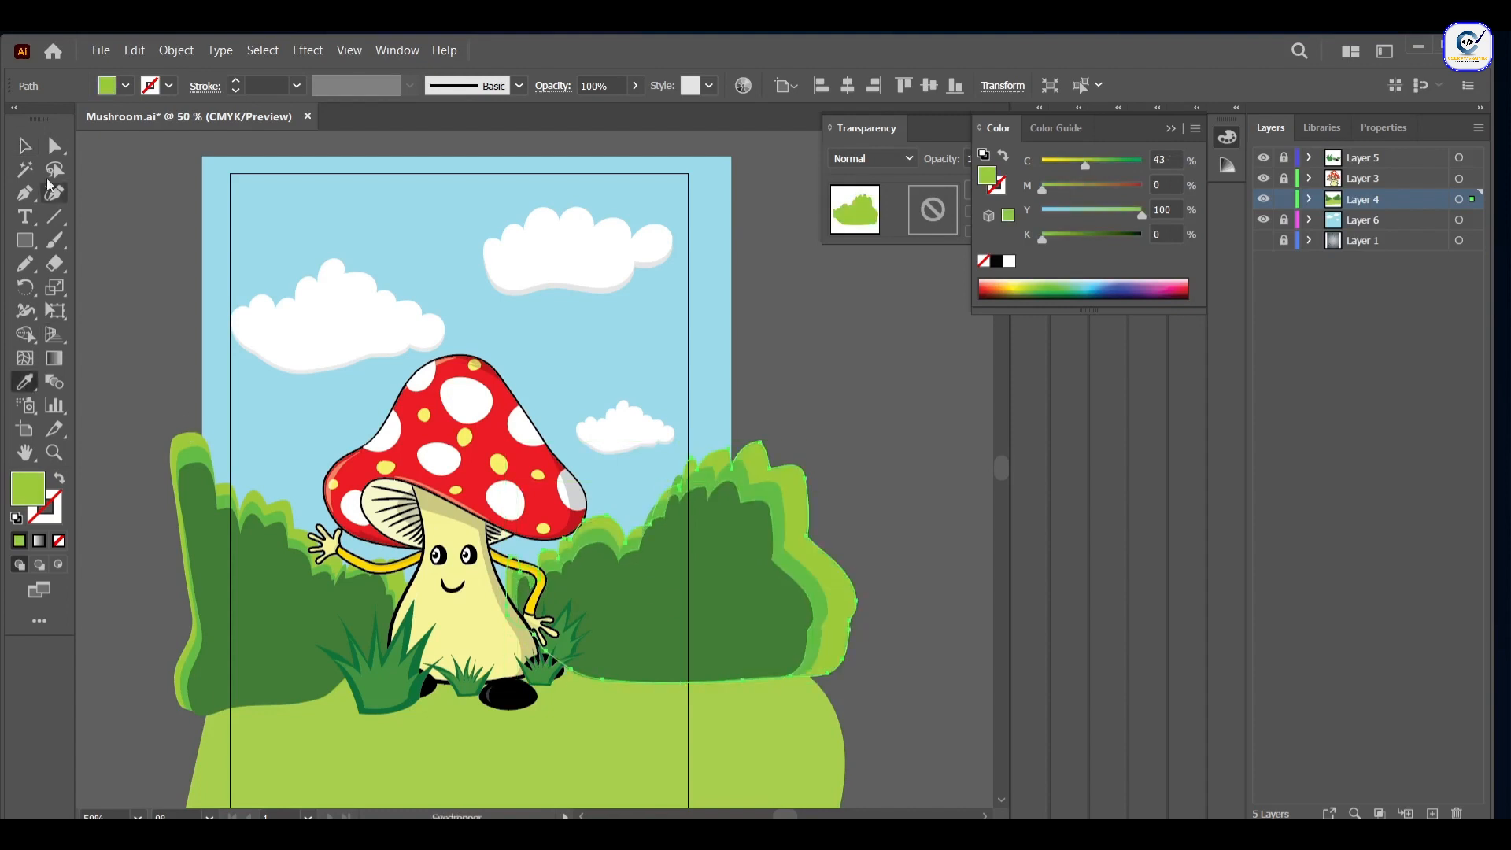
click(25, 147)
click(905, 409)
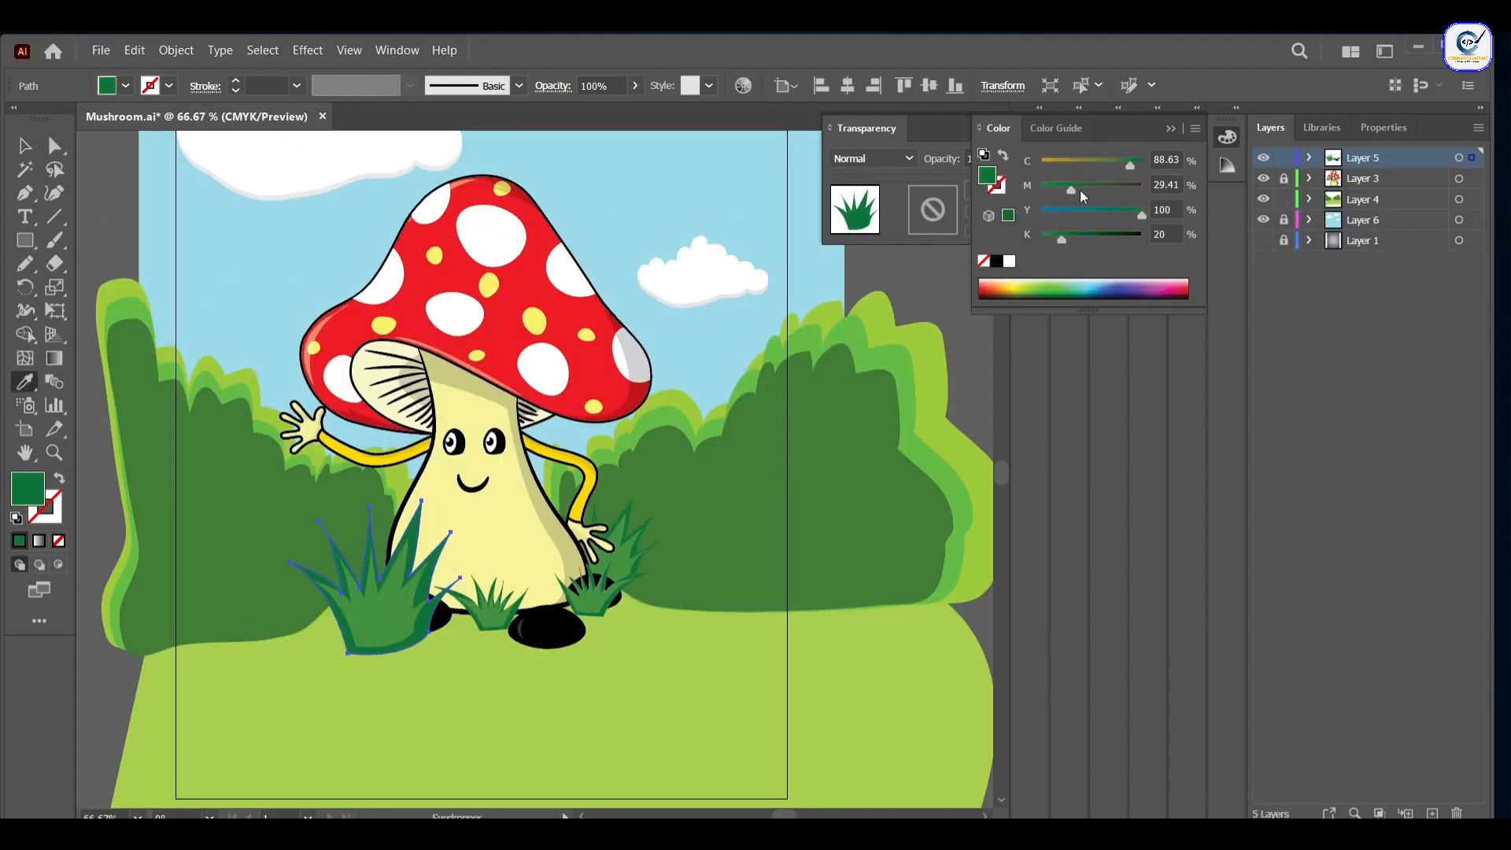
Step: Recolour the left grass tuft with a lighter green outside and a Normal-mode inner shape of C 96, M 0, Y 100, K 20
click(488, 708)
drag(1076, 165, 1138, 166)
click(20, 149)
click(387, 617)
drag(1042, 239, 1062, 239)
click(874, 159)
click(858, 181)
click(724, 354)
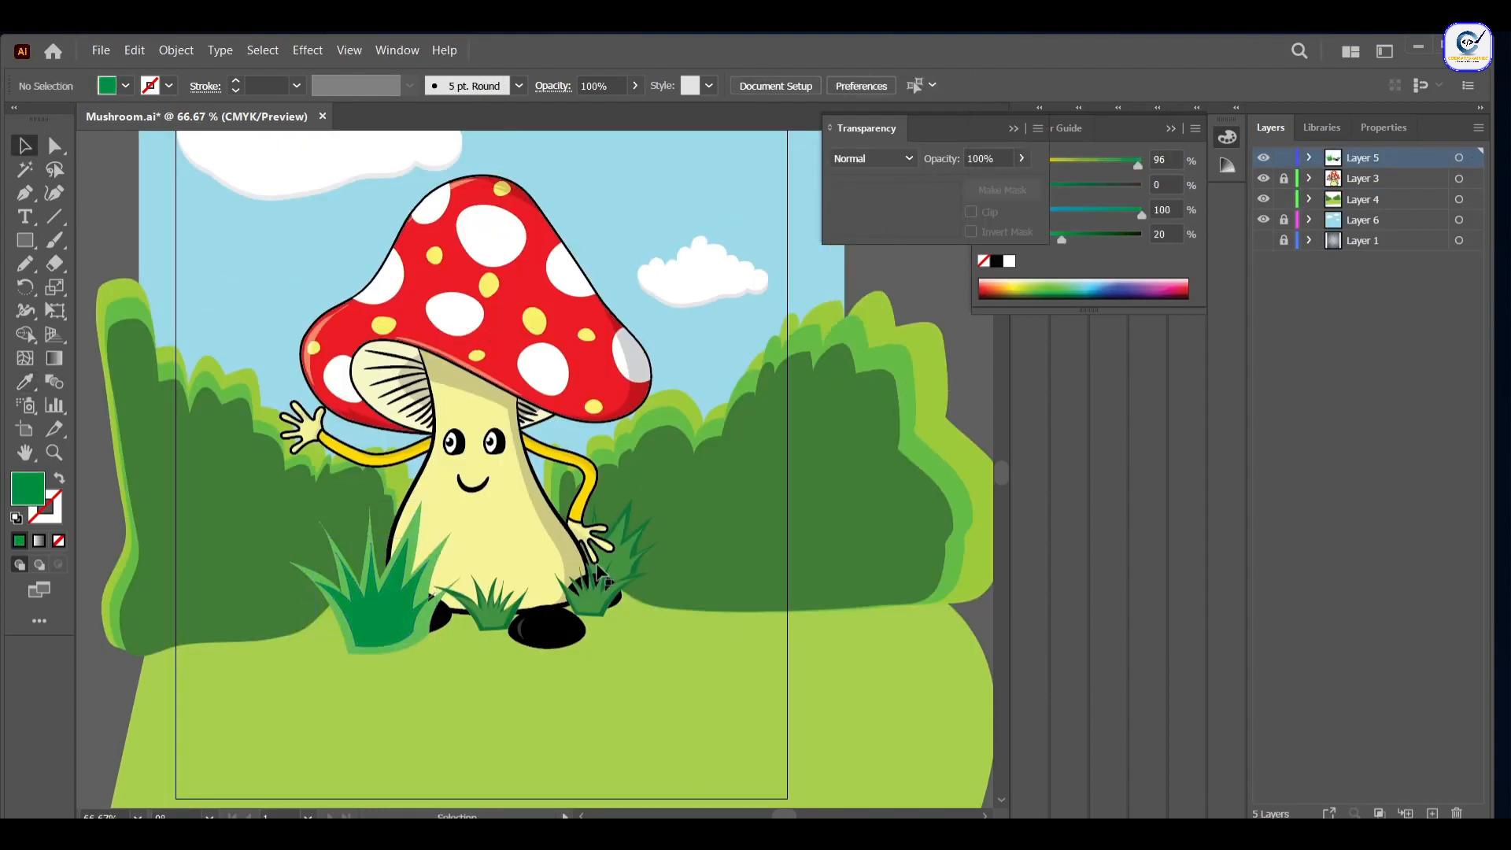
Step: Resize the left grass tuft's darker inner shape so it fits within the lighter outer blades
click(403, 611)
click(378, 627)
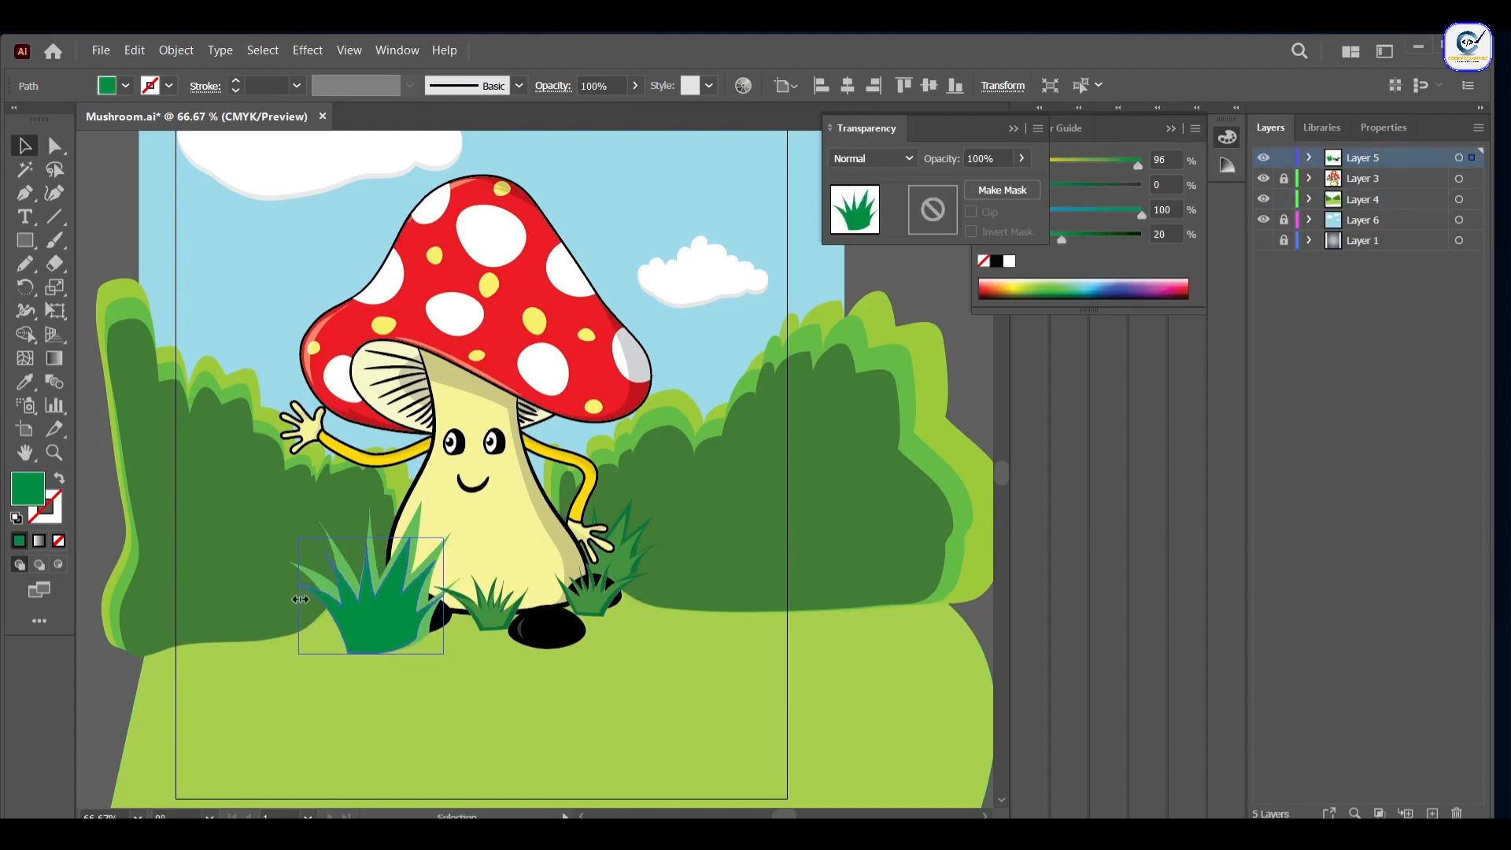
click(396, 555)
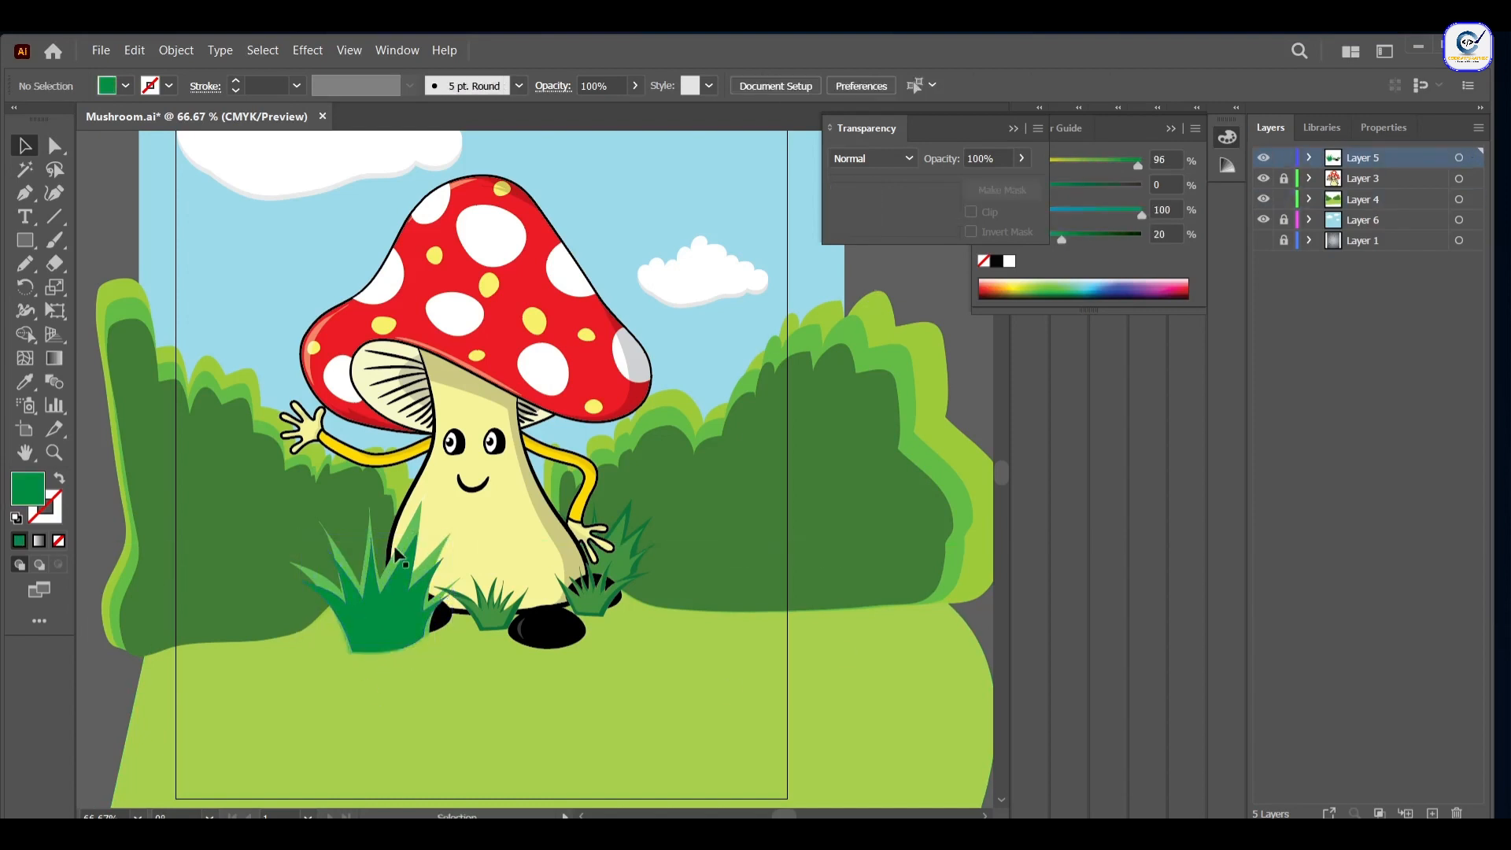
click(396, 584)
drag(452, 593, 443, 593)
click(891, 341)
Step: Recolour the middle grass tuft's inner and outer shapes with the dark and light greens sampled from the left tuft
click(490, 616)
scroll(504, 644, up, 2)
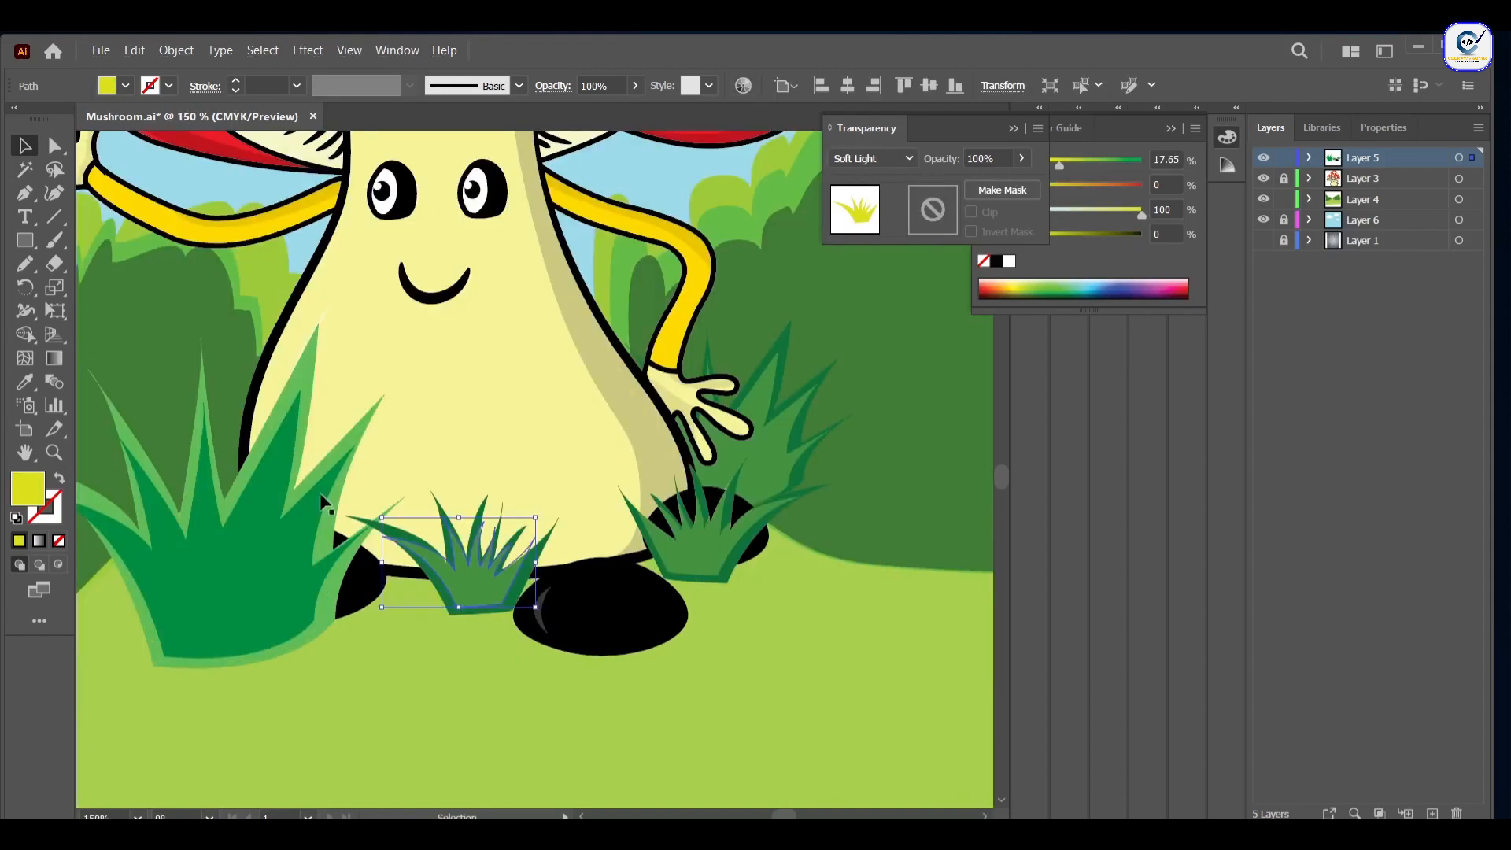
click(25, 382)
click(282, 601)
click(25, 145)
click(444, 525)
click(26, 381)
click(122, 423)
click(25, 145)
Step: Apply the left tuft's sampled dark and light greens to the inner and outer shapes of the tuft on the rear foot
click(700, 555)
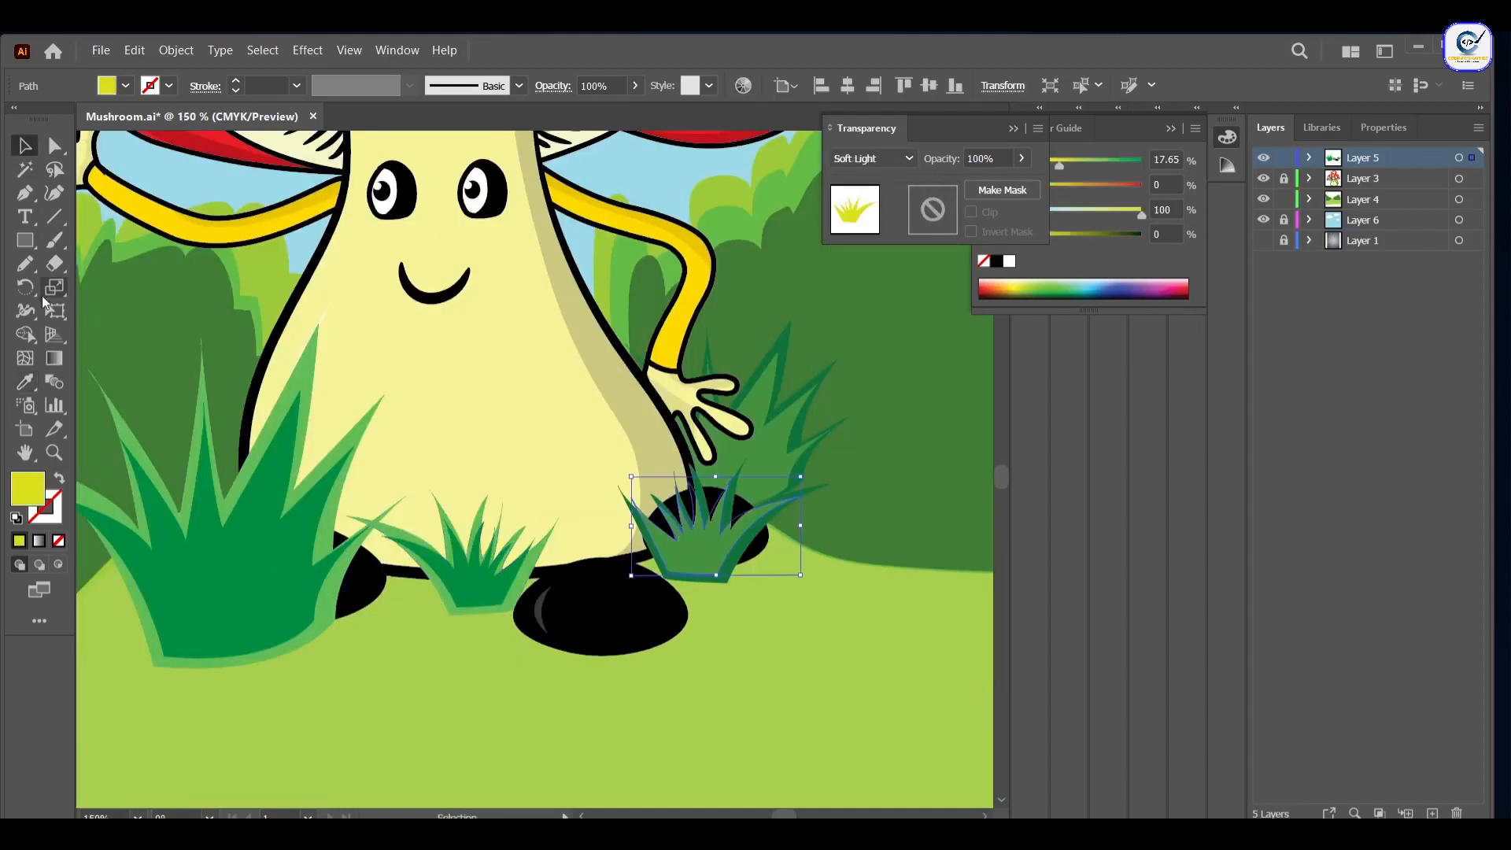
click(25, 381)
click(282, 601)
click(733, 568)
click(25, 382)
click(122, 424)
Step: Widen the middle grass tuft's dark inner shape on both sides and nudge it to the left
click(492, 587)
drag(538, 566, 550, 567)
drag(383, 567, 377, 566)
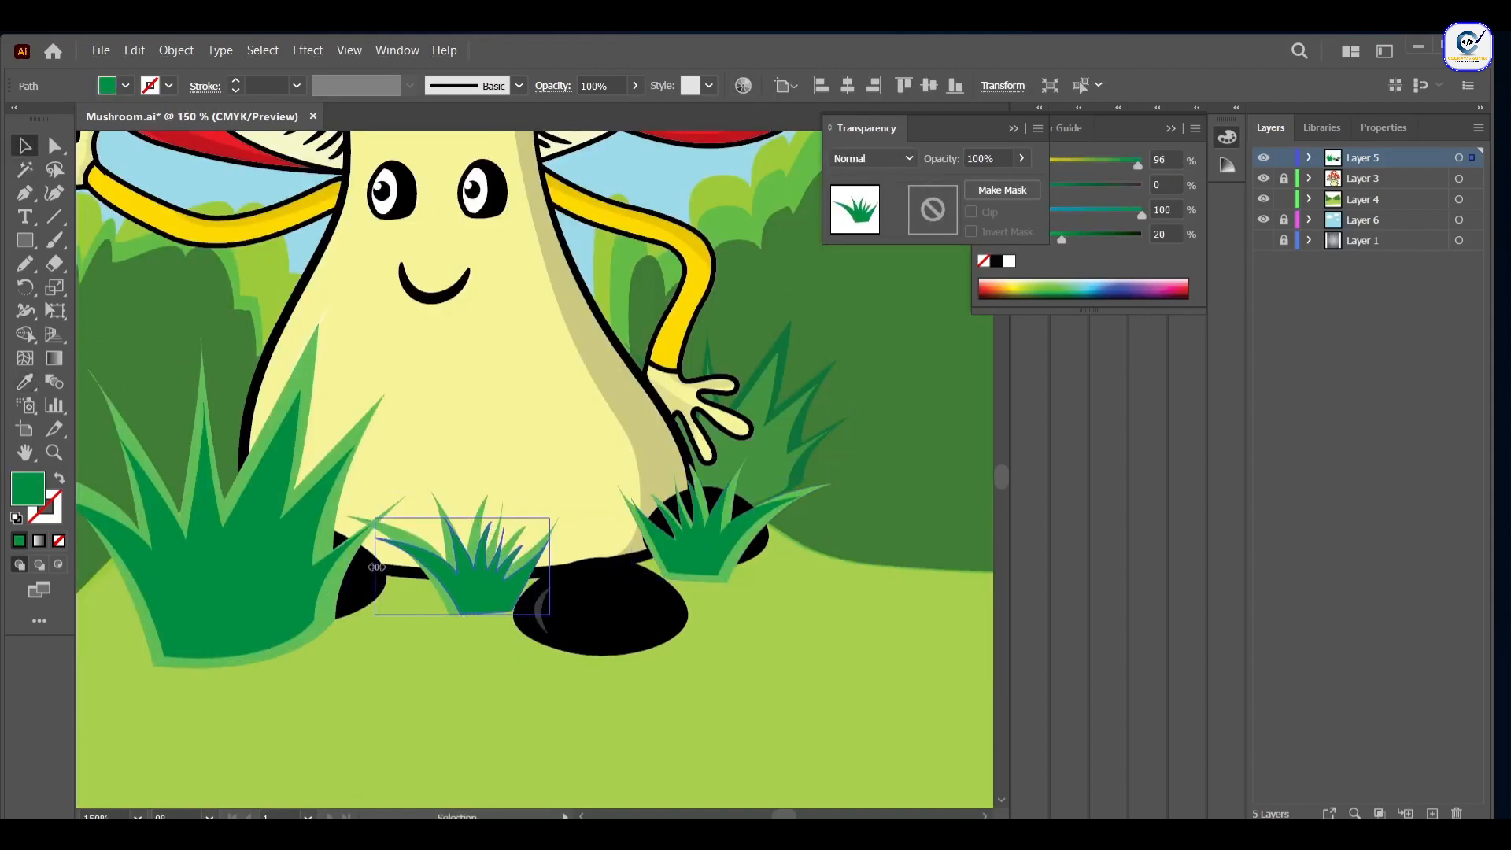
key(Left)
key(Left)
key(Left)
key(Left)
Step: Stretch the dark inner shapes of the rear-foot and left grass tufts slightly outward and down to their bases
click(699, 554)
drag(639, 563, 632, 563)
click(260, 599)
drag(214, 658, 214, 667)
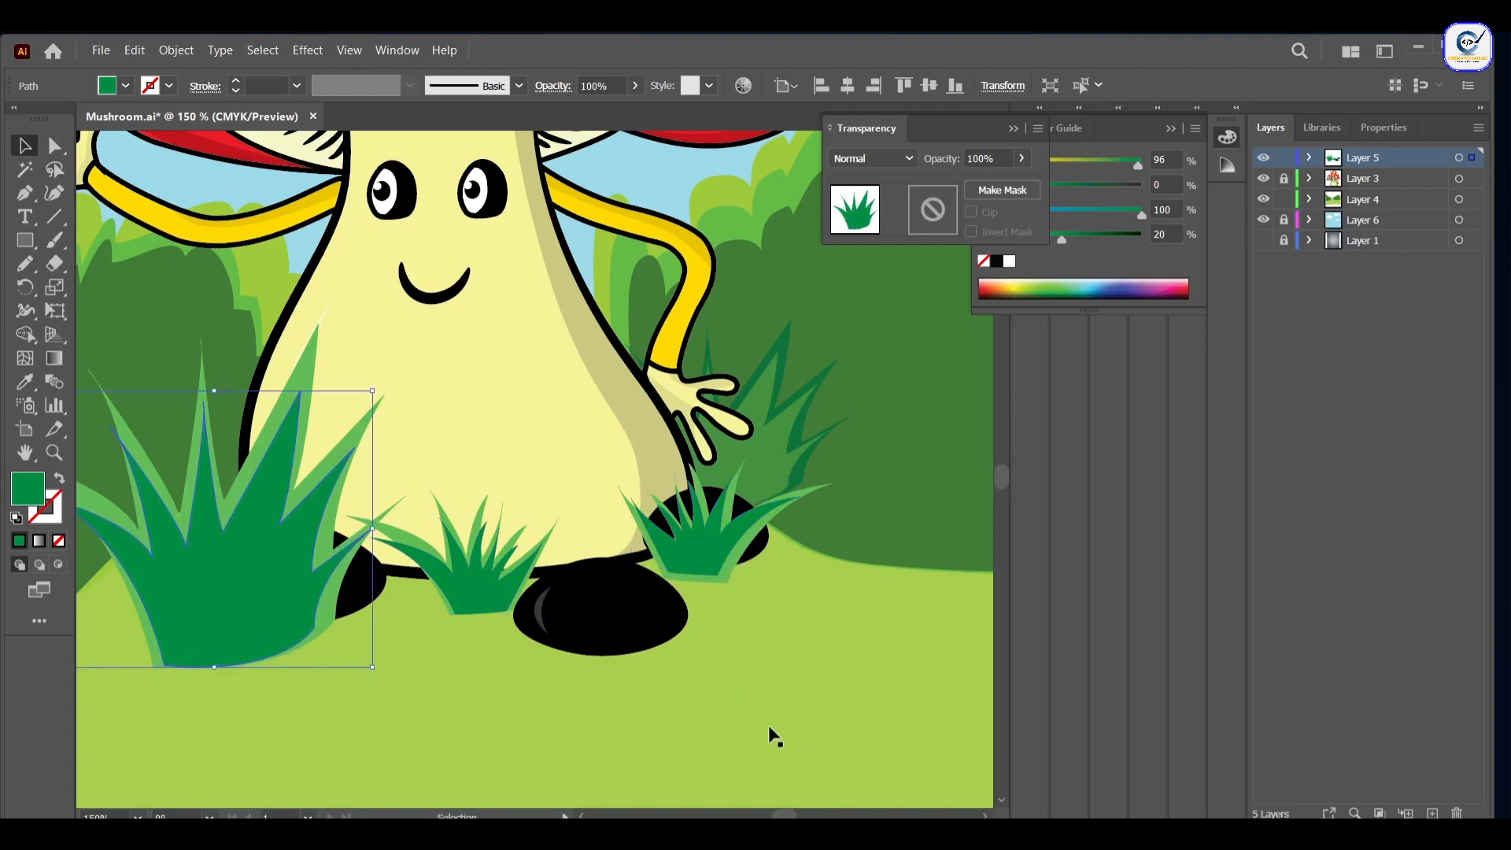
click(699, 554)
drag(718, 576, 717, 587)
drag(632, 531, 627, 531)
Step: Recolour the inner shape of the grass tuft behind the hand with the sampled dark green and select its outer shape
click(759, 468)
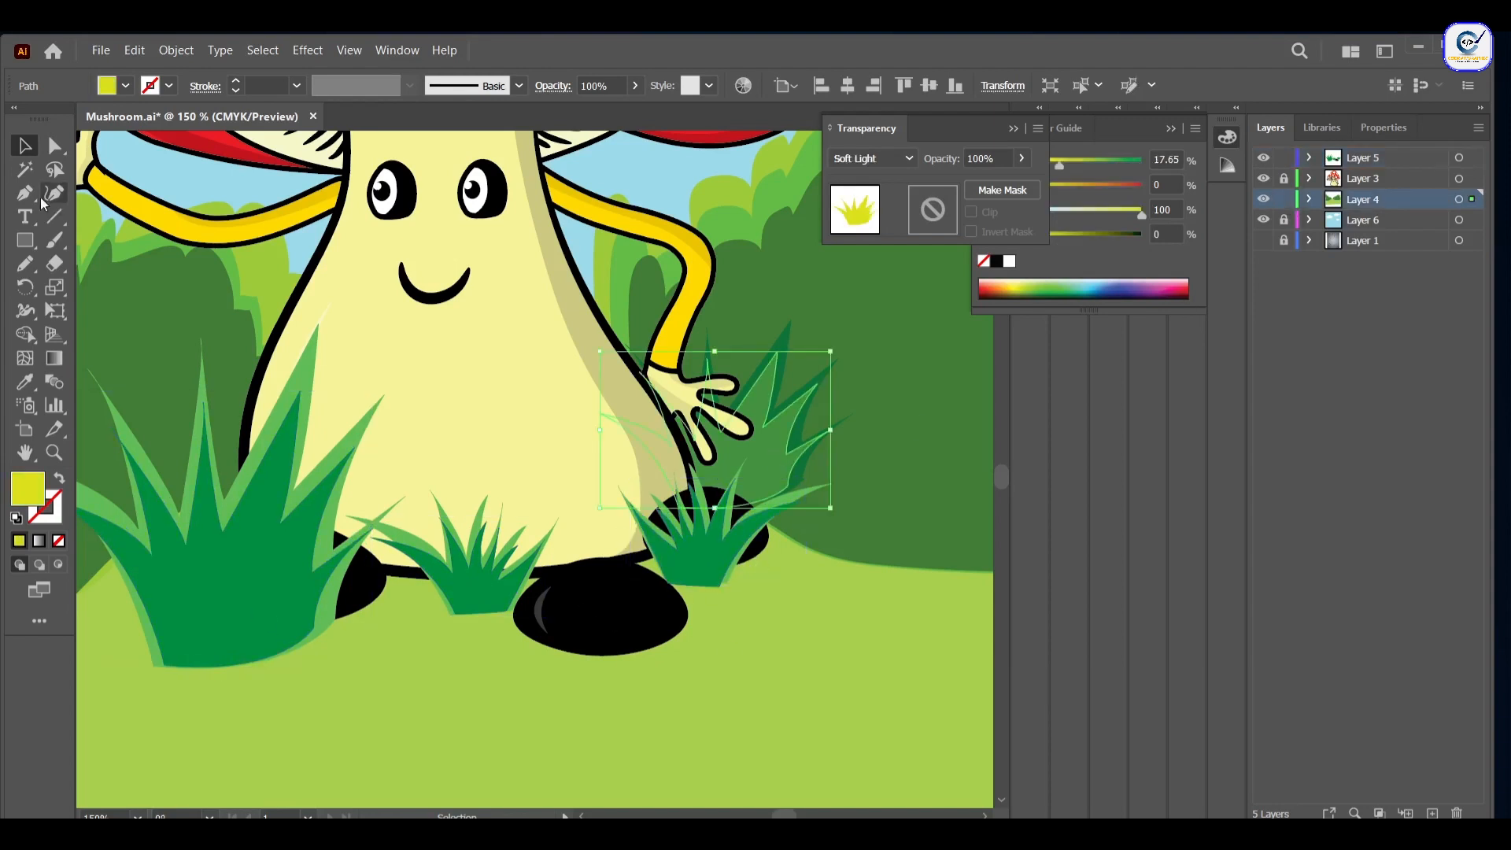
click(25, 381)
click(784, 376)
click(27, 146)
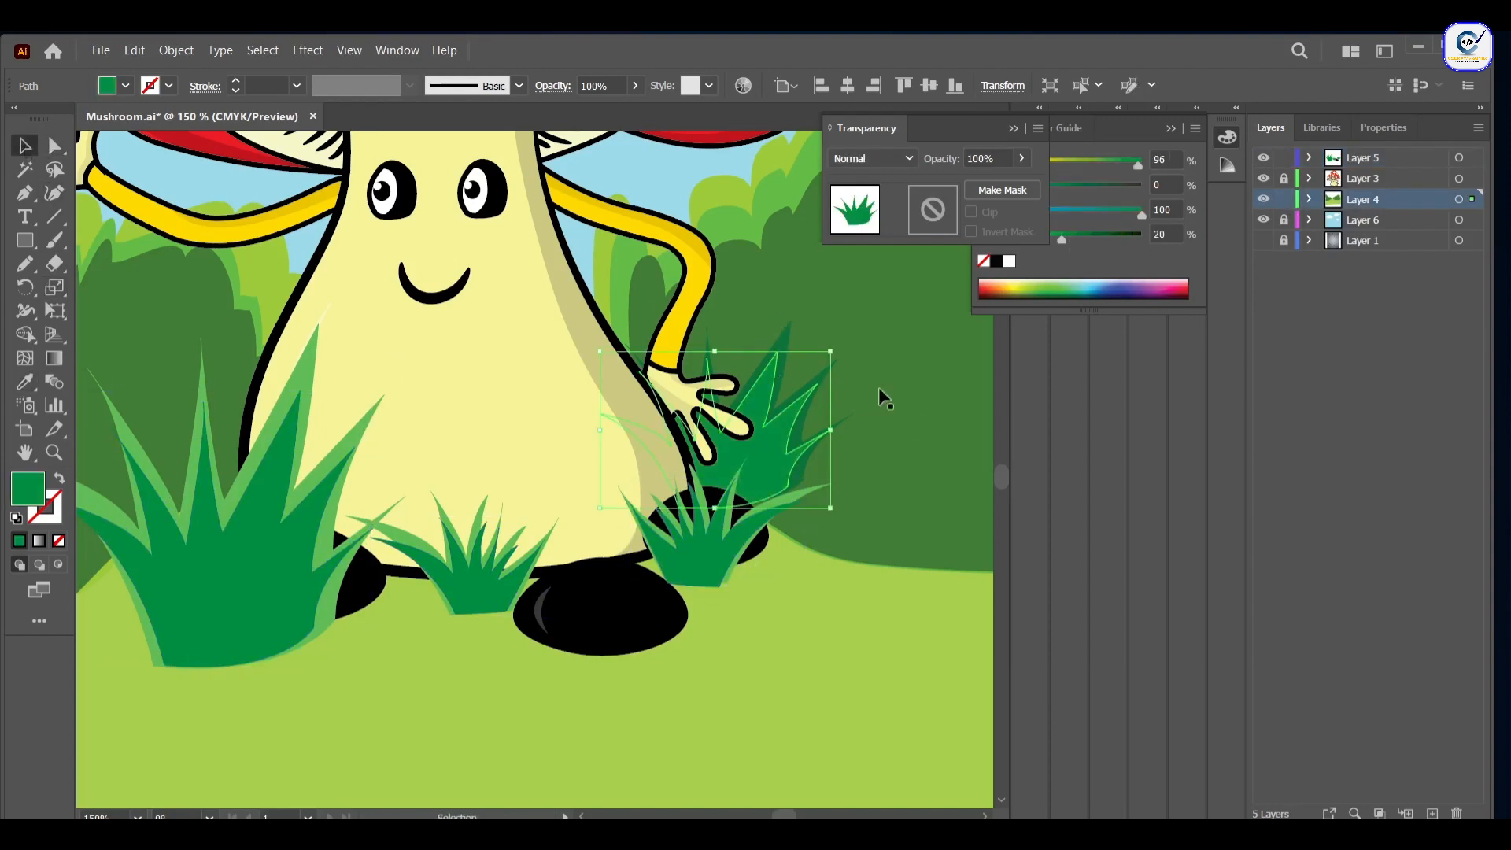
click(787, 339)
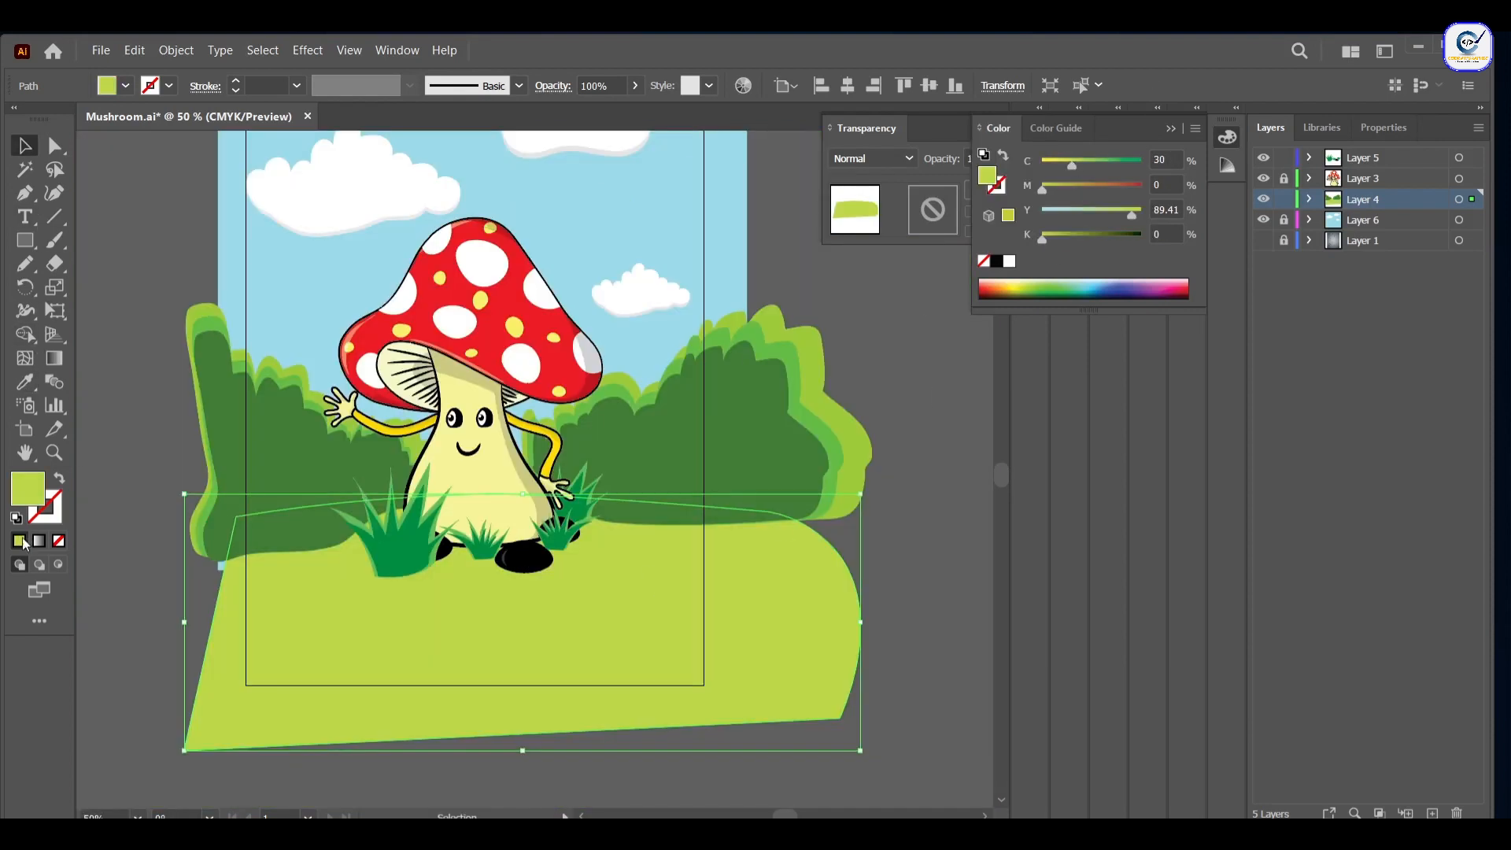
Step: Give the ground shape a linear gradient from white to yellow-green (C 20, M 0, Y 100, K 0)
click(39, 540)
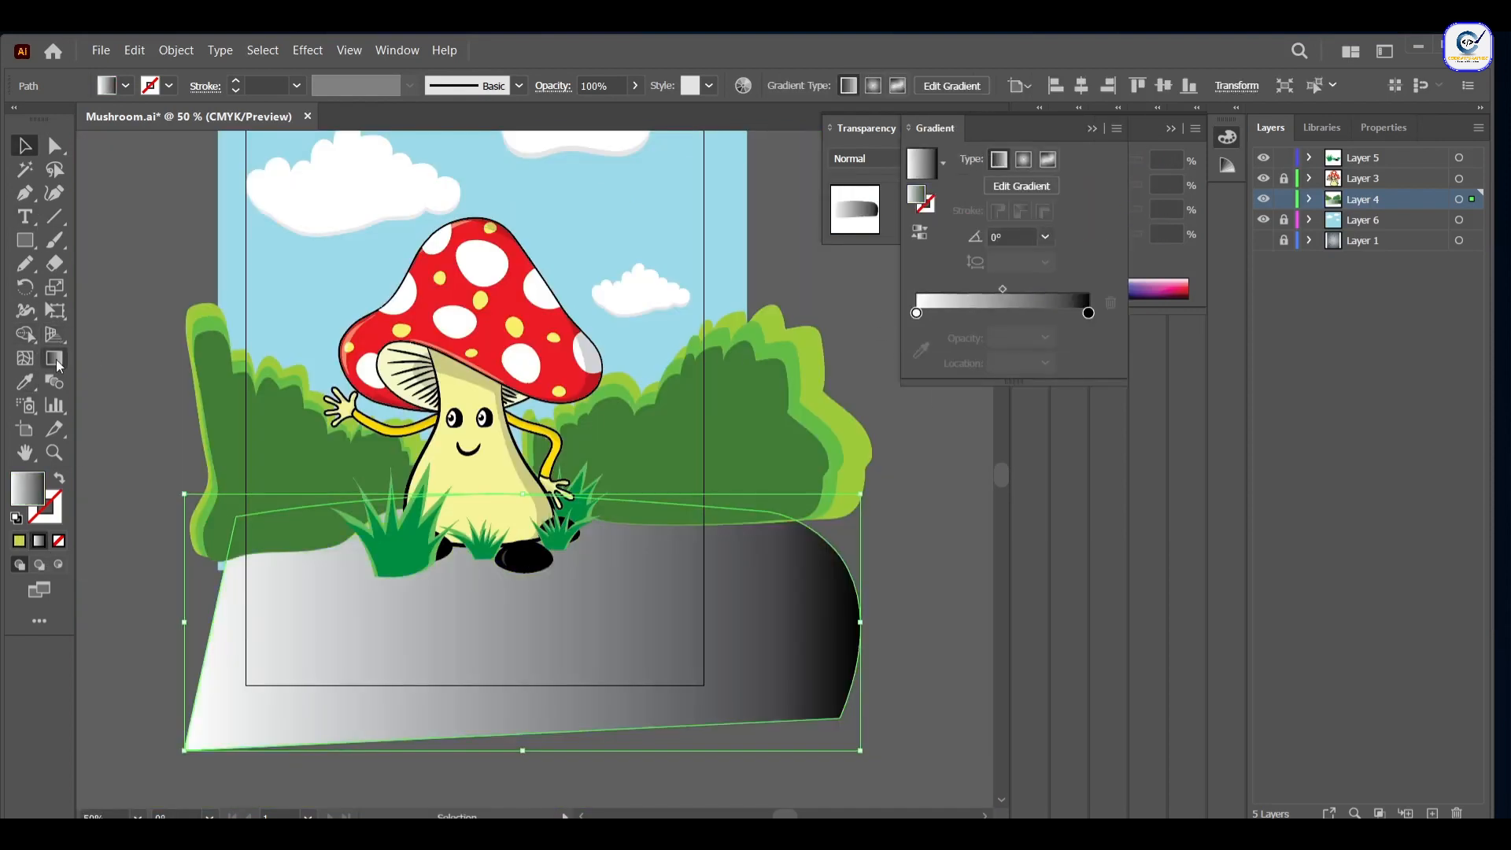
double_click(1089, 312)
click(918, 375)
click(1054, 375)
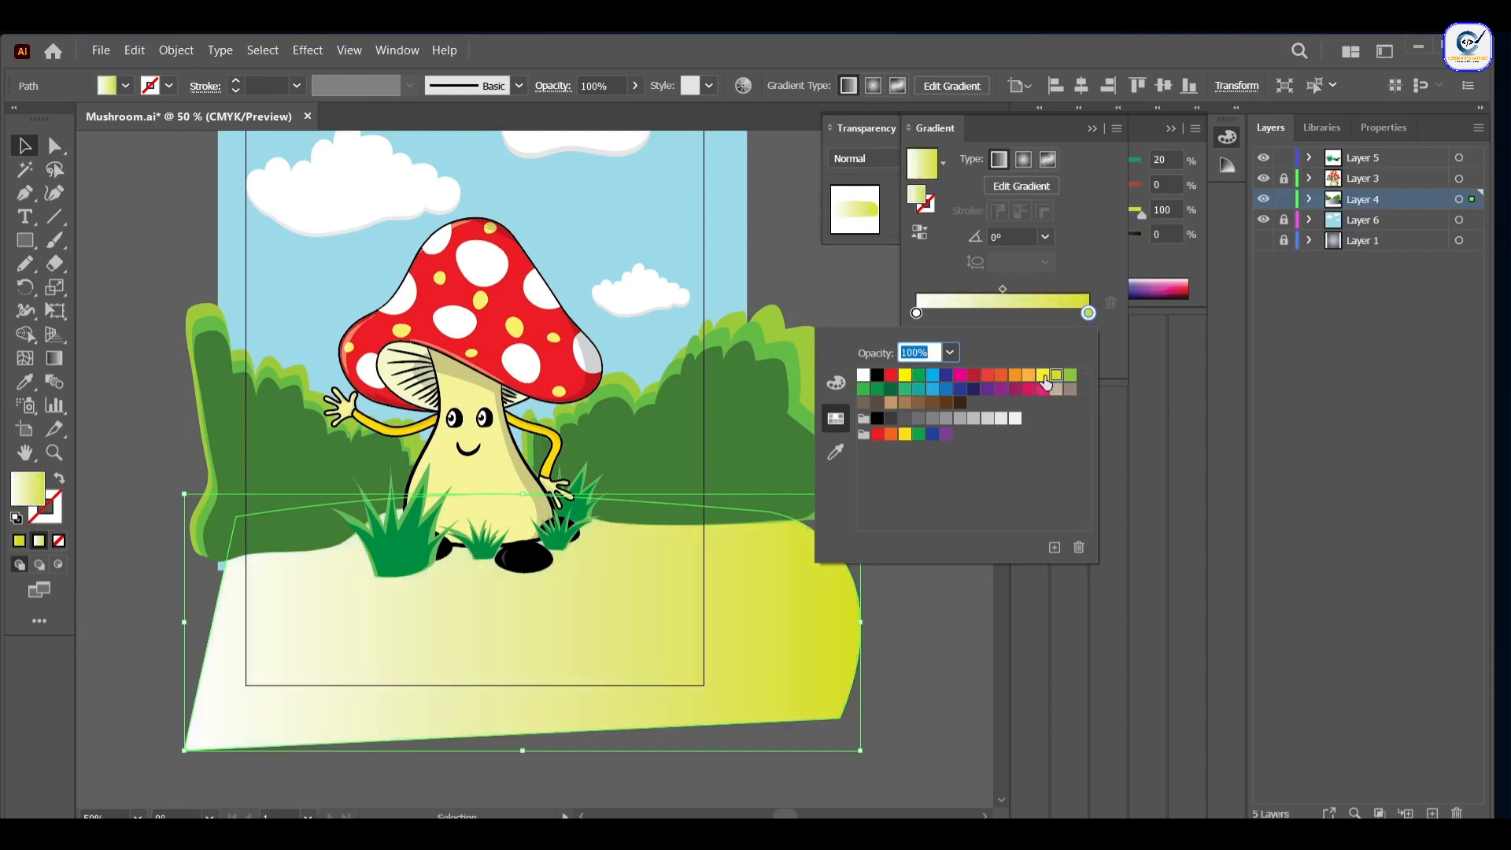
key(Escape)
Step: Redirect the ground gradient nearly vertically, from white at the lower edge to yellow-green near the mushroom's feet
key(g)
drag(410, 769, 422, 575)
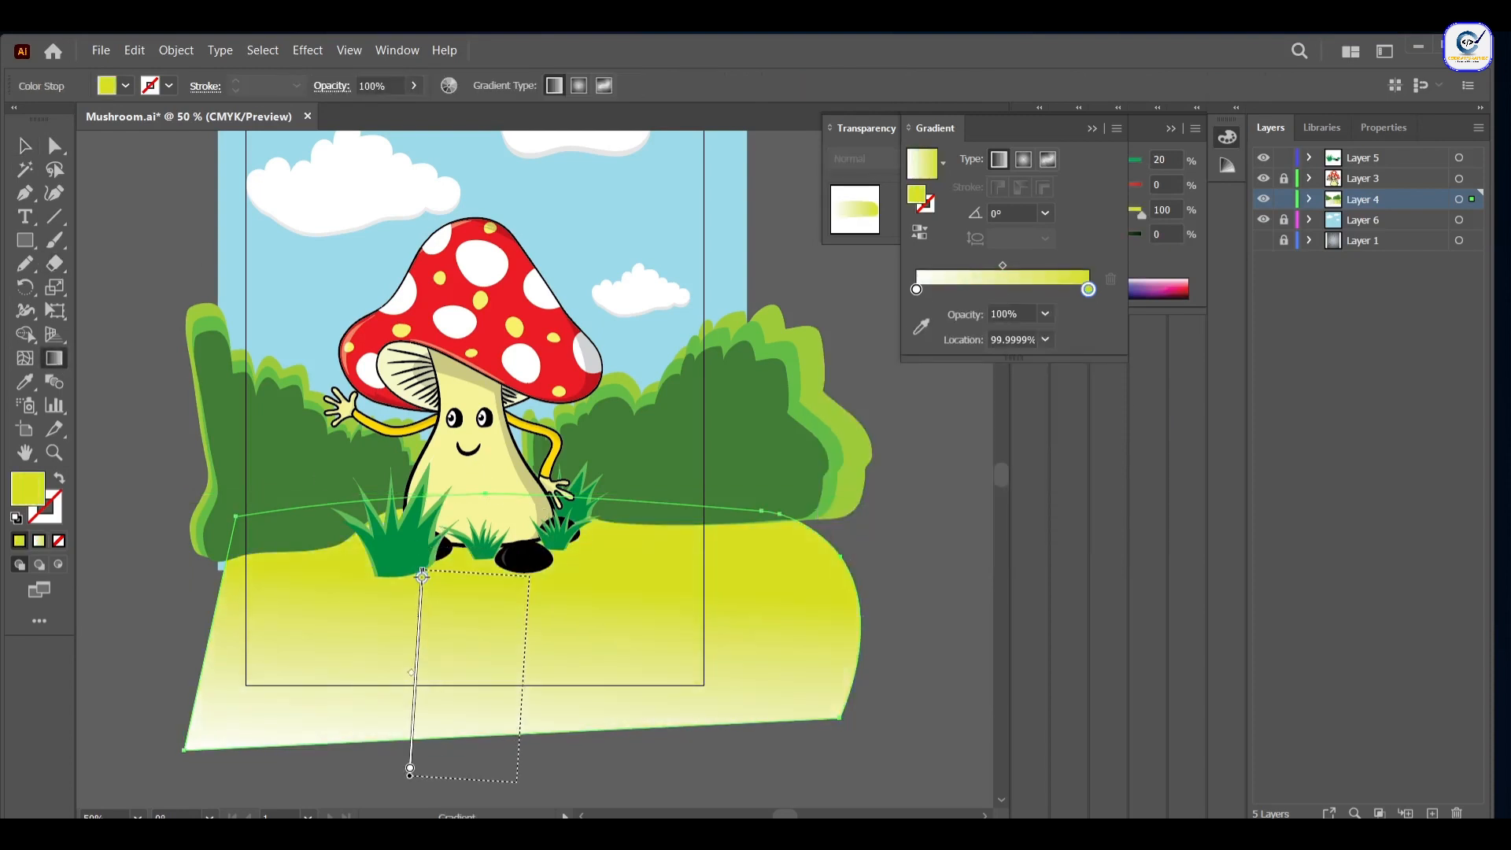
click(24, 145)
click(160, 220)
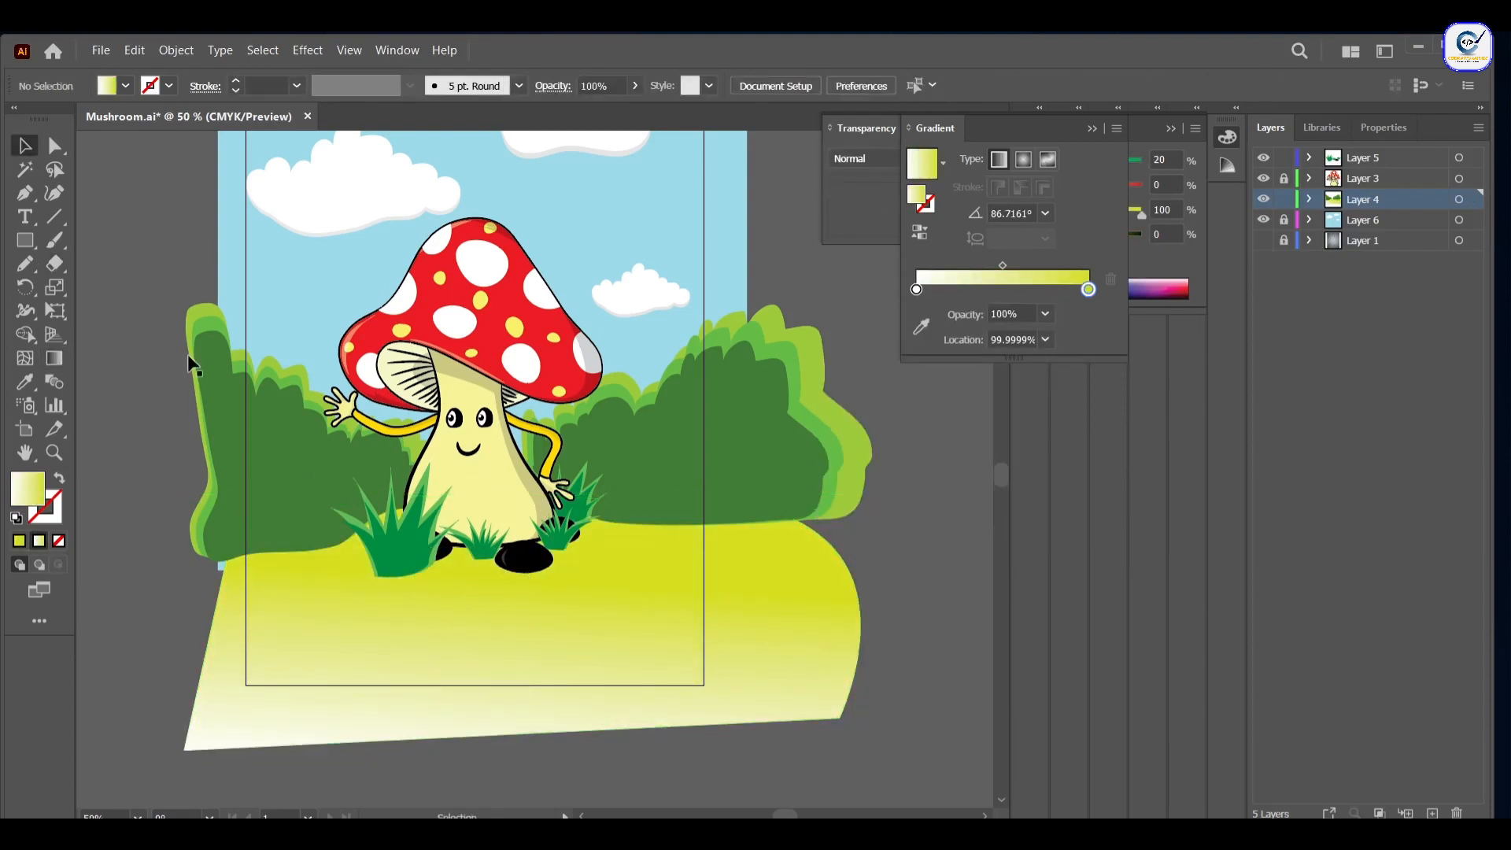
Step: Give the sky rectangle a radial gradient from white at the centre to blue (C 70, M 15, Y 0, K 0), midpoint about 63%
scroll(189, 357, up, 4)
click(1283, 221)
click(708, 251)
click(1021, 161)
scroll(784, 472, down, 1)
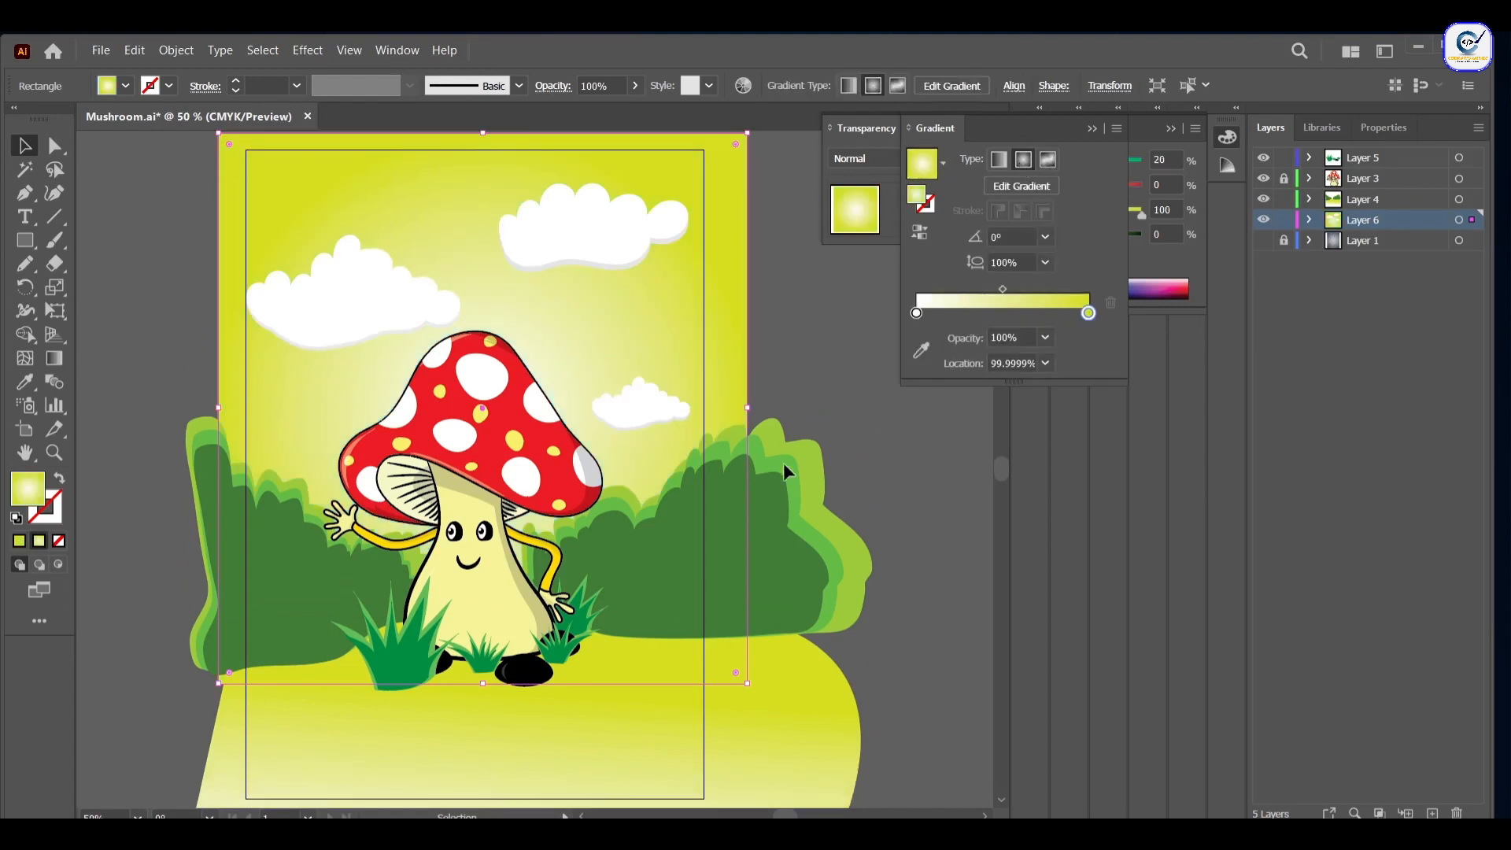
double_click(1088, 313)
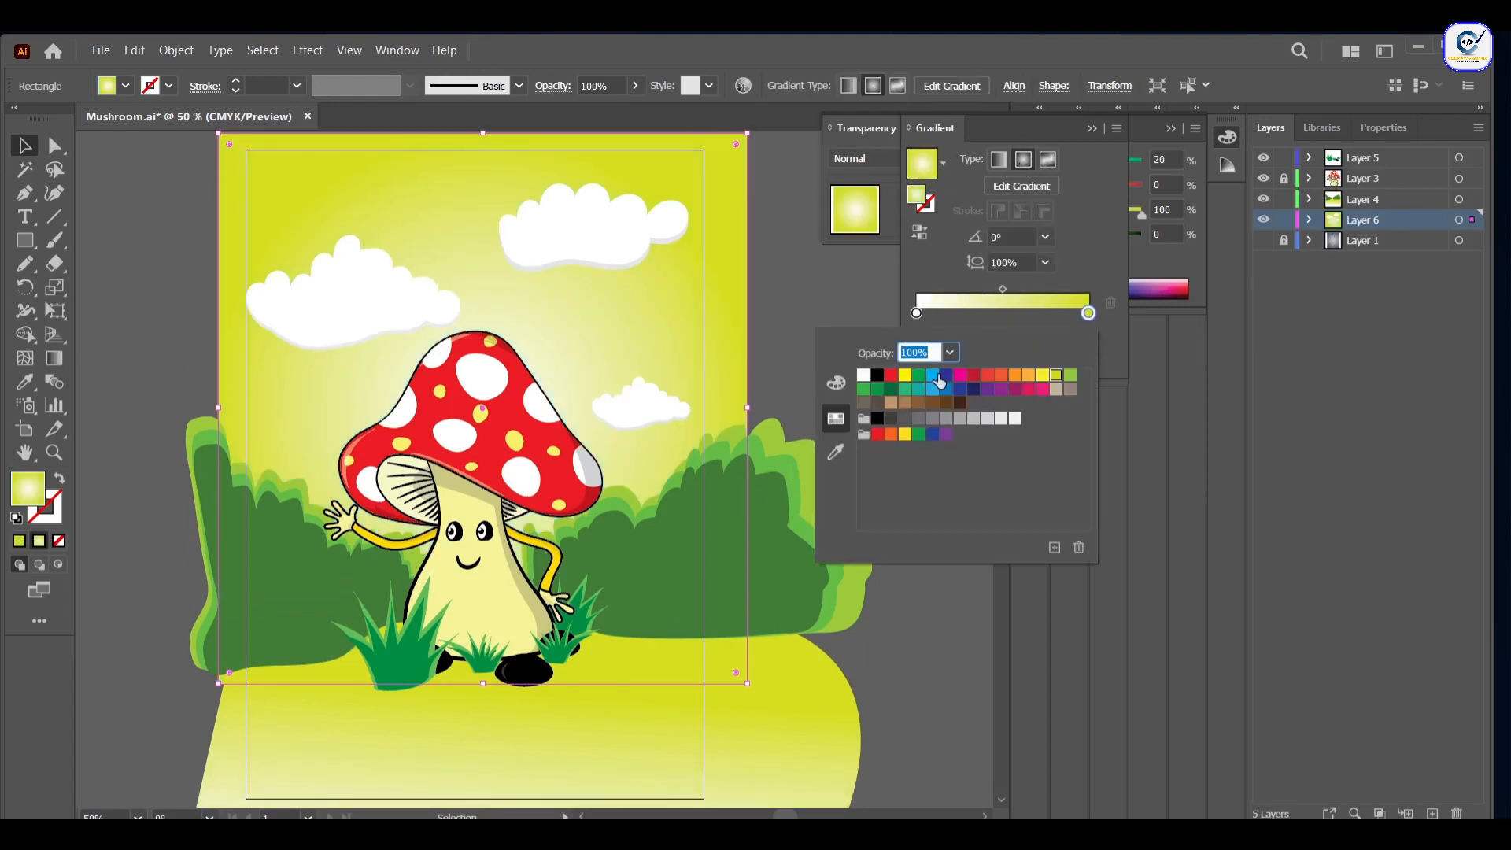
click(933, 375)
drag(1003, 289, 1023, 290)
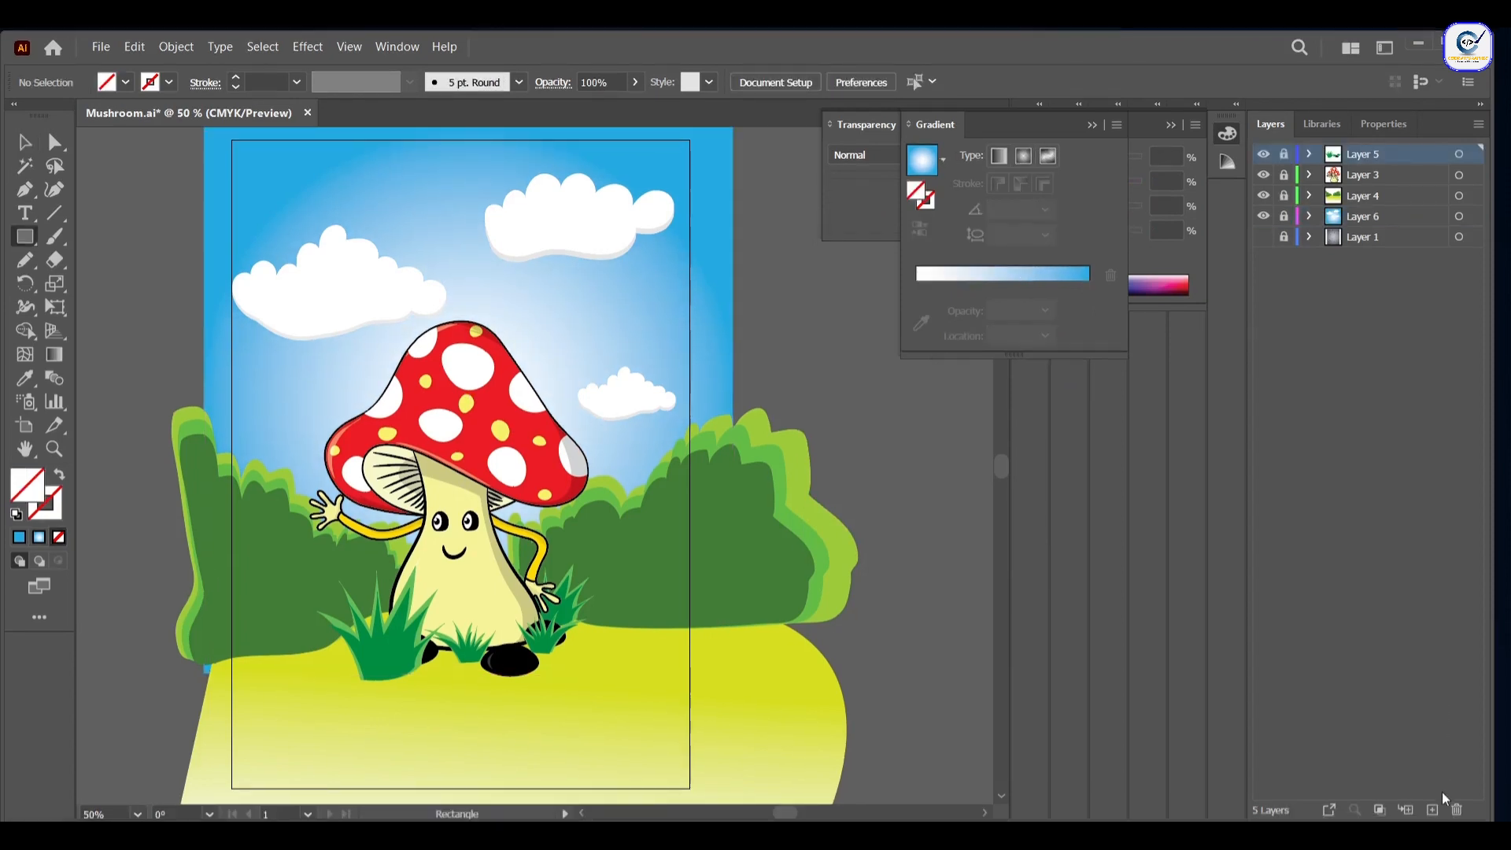
Step: Add a new layer on top and draw an unfilled, unstroked rectangle matching the artboard edges
click(1433, 811)
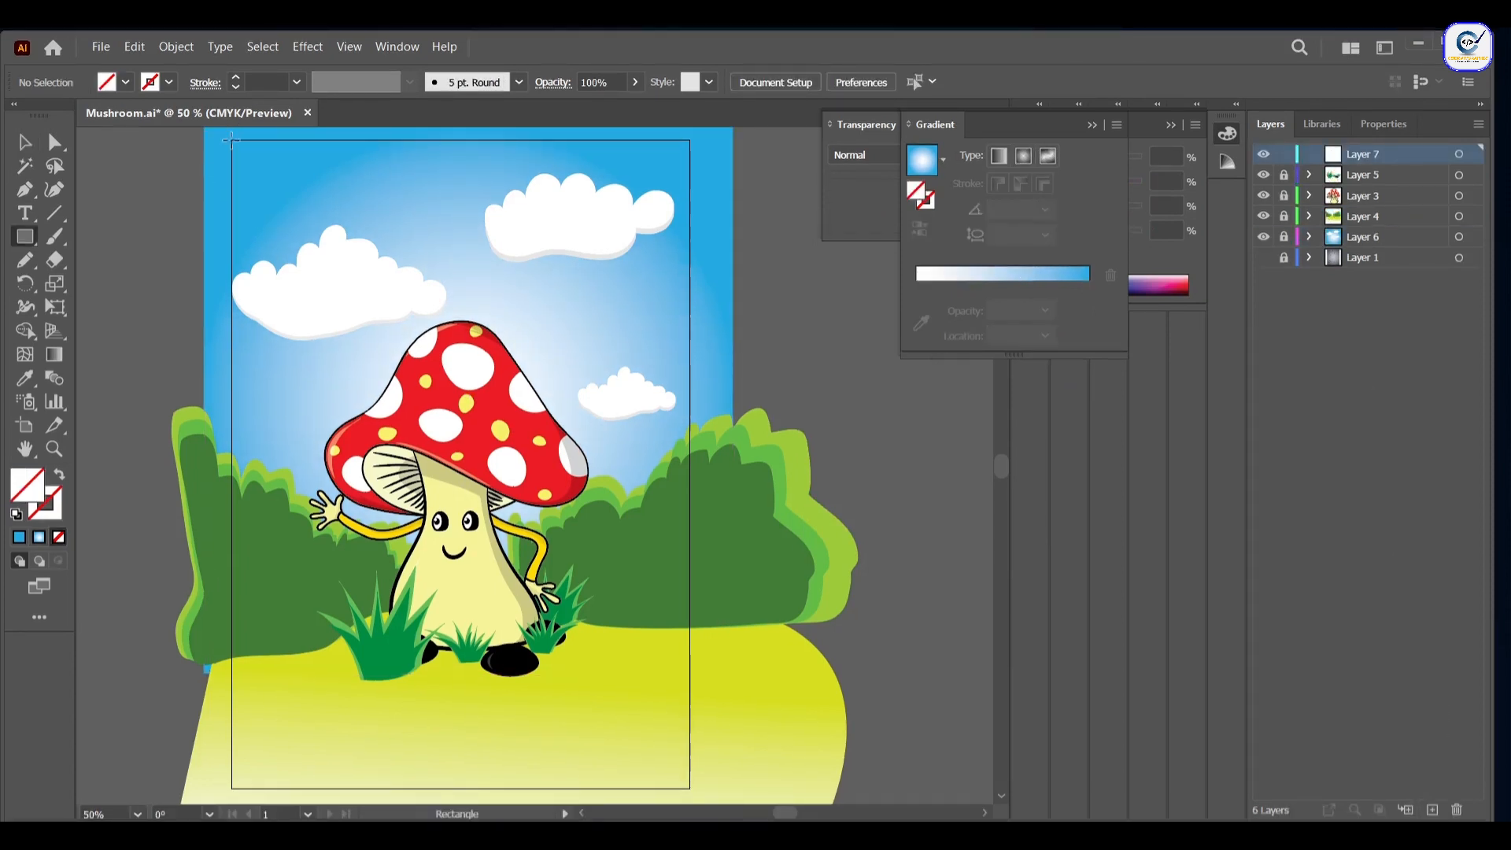
drag(230, 139, 688, 769)
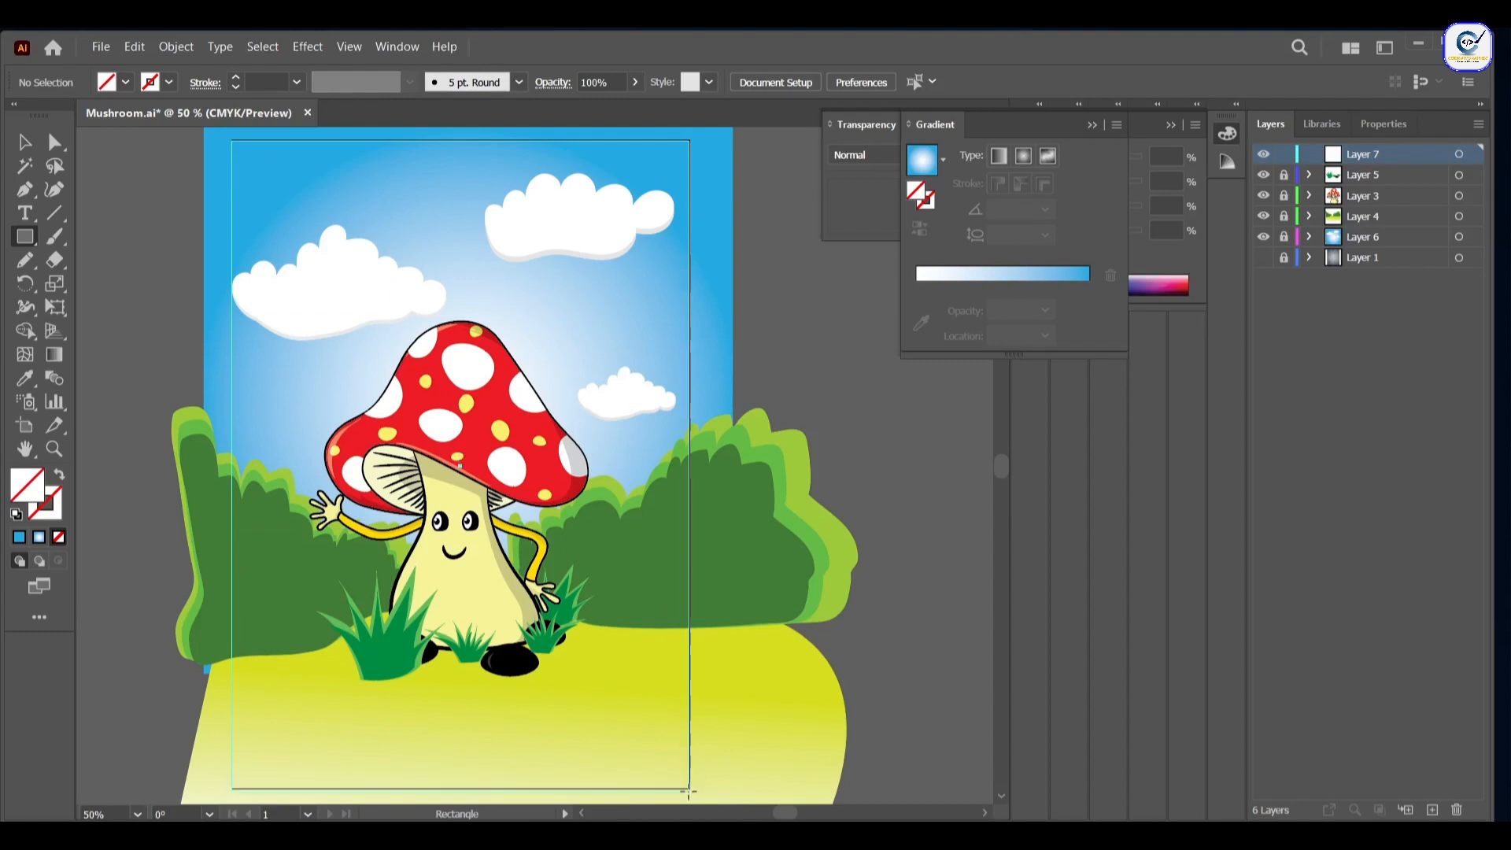
drag(688, 790, 690, 788)
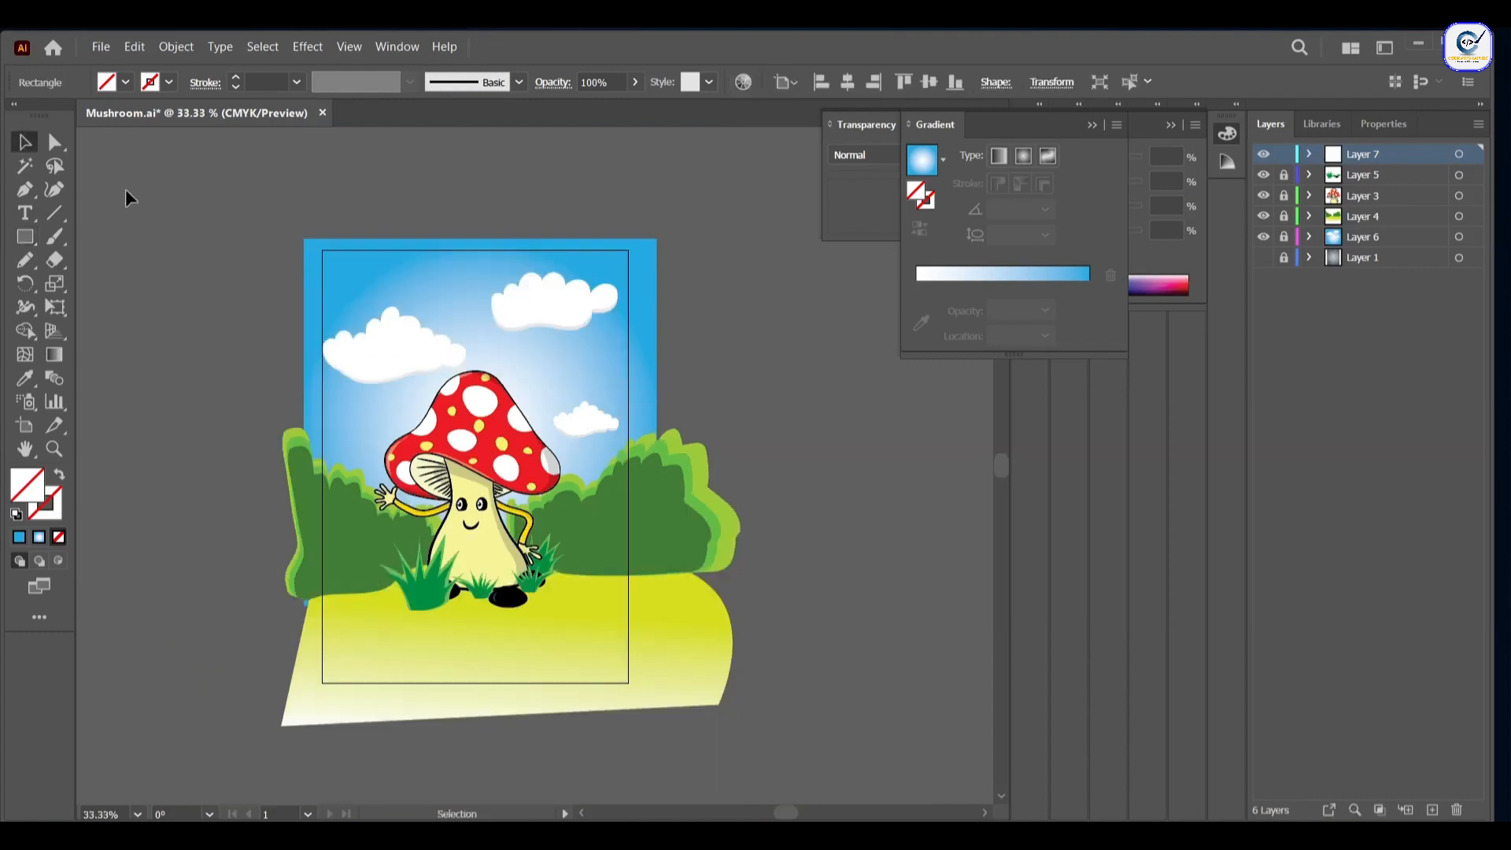
click(126, 191)
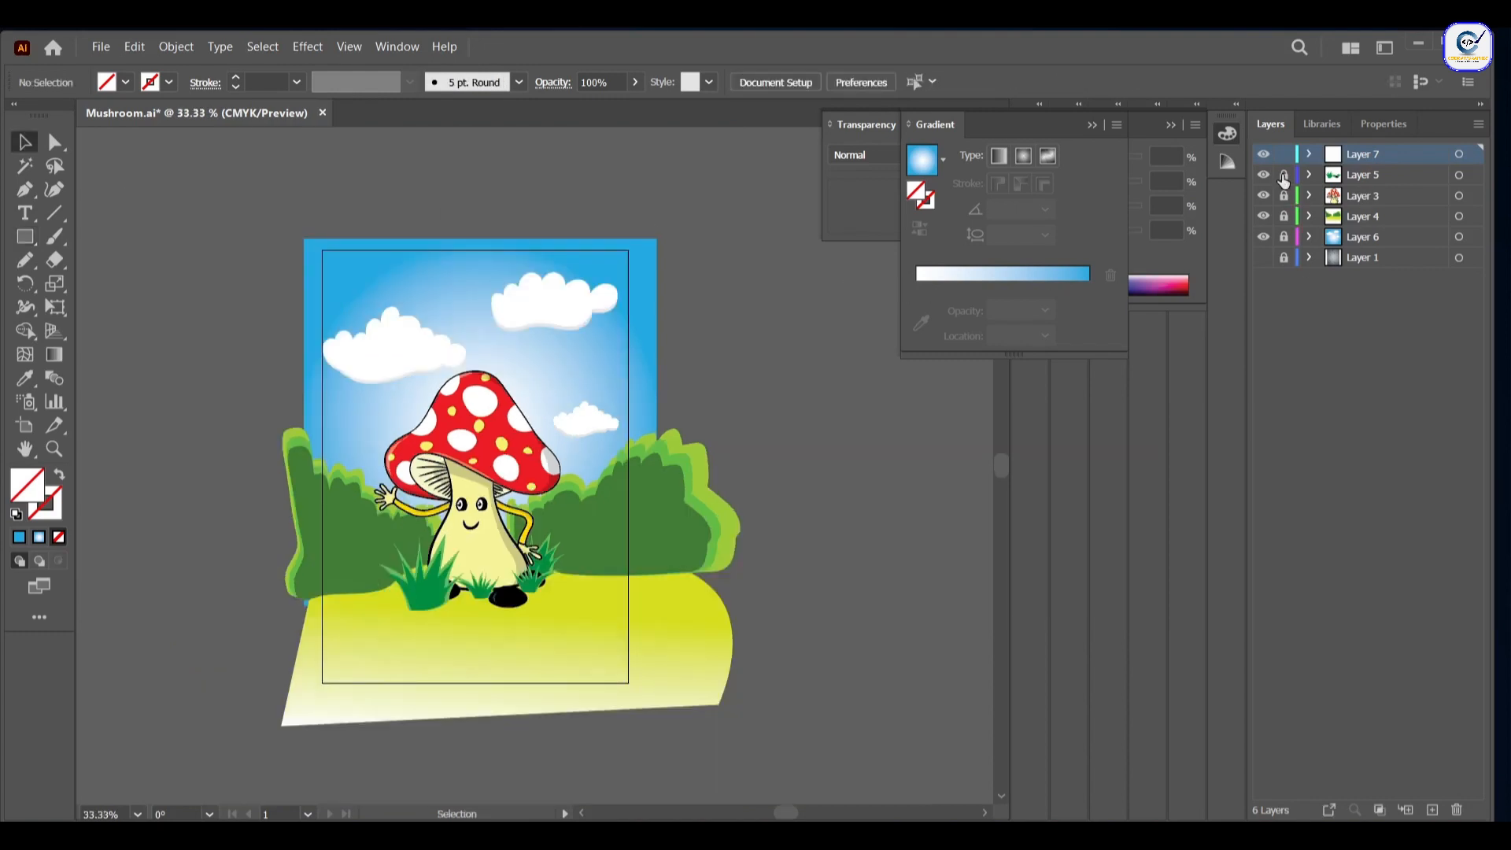
Step: Select all the unlocked artwork and trim away every sky, bush and ground part outside the artboard rectangle with Shape Builder
key(ctrl+a)
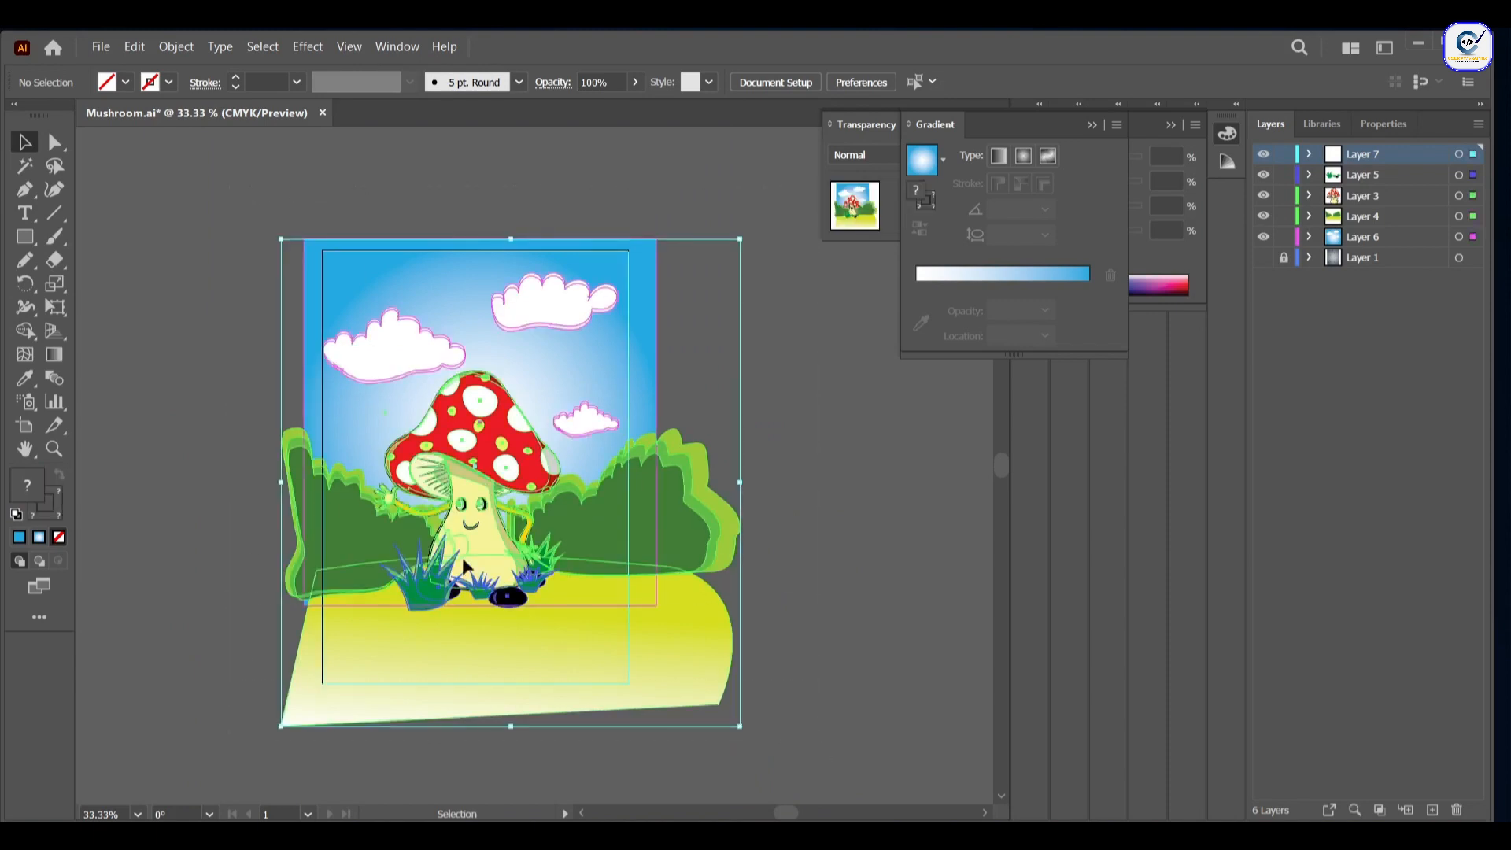
key(shift+m)
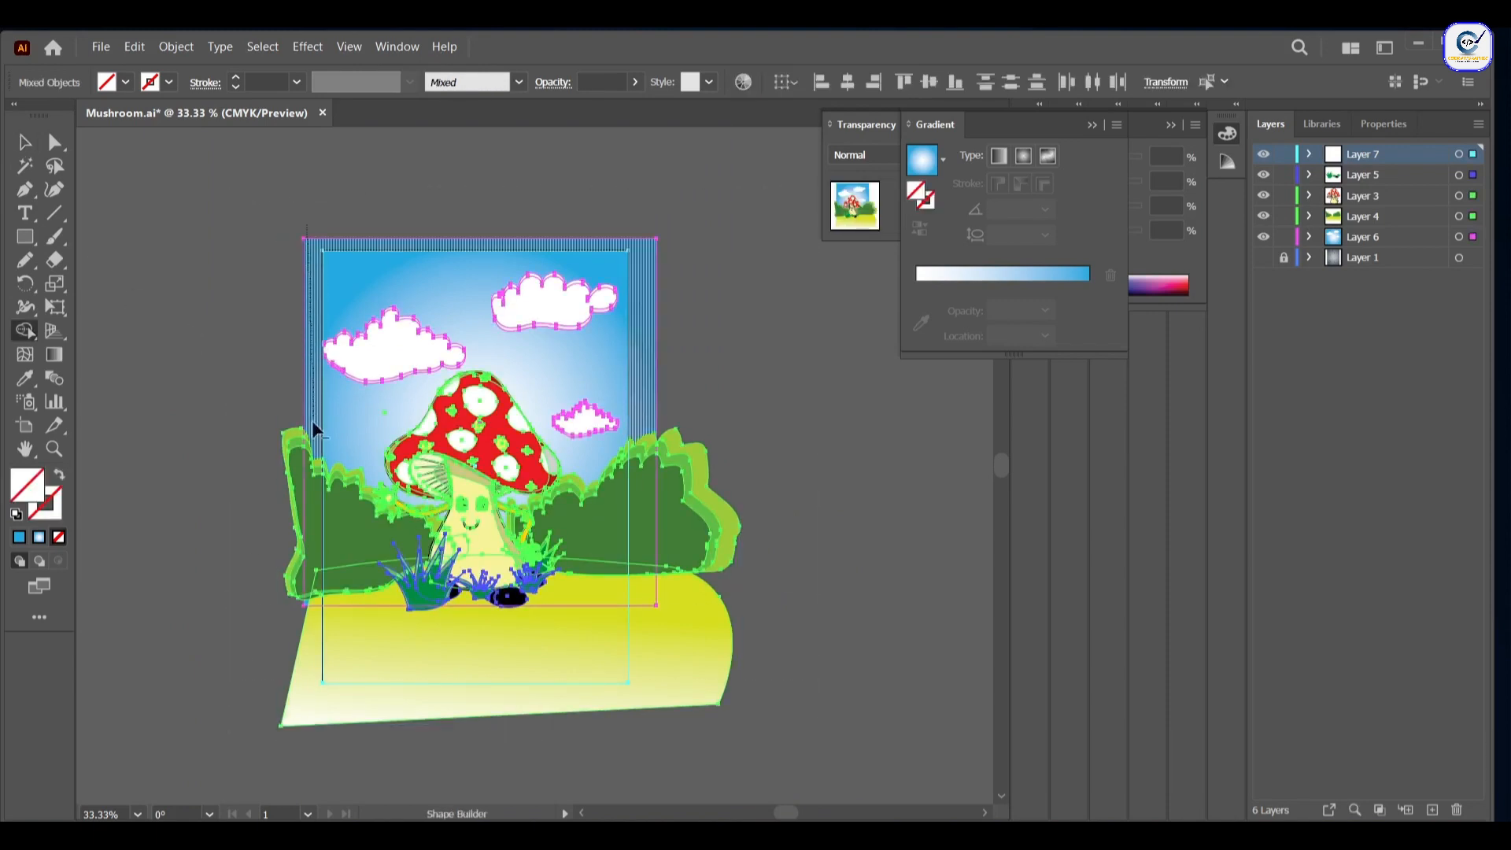
mouse_move(309, 599)
mouse_down()
mouse_move(314, 644)
mouse_move(318, 617)
mouse_up()
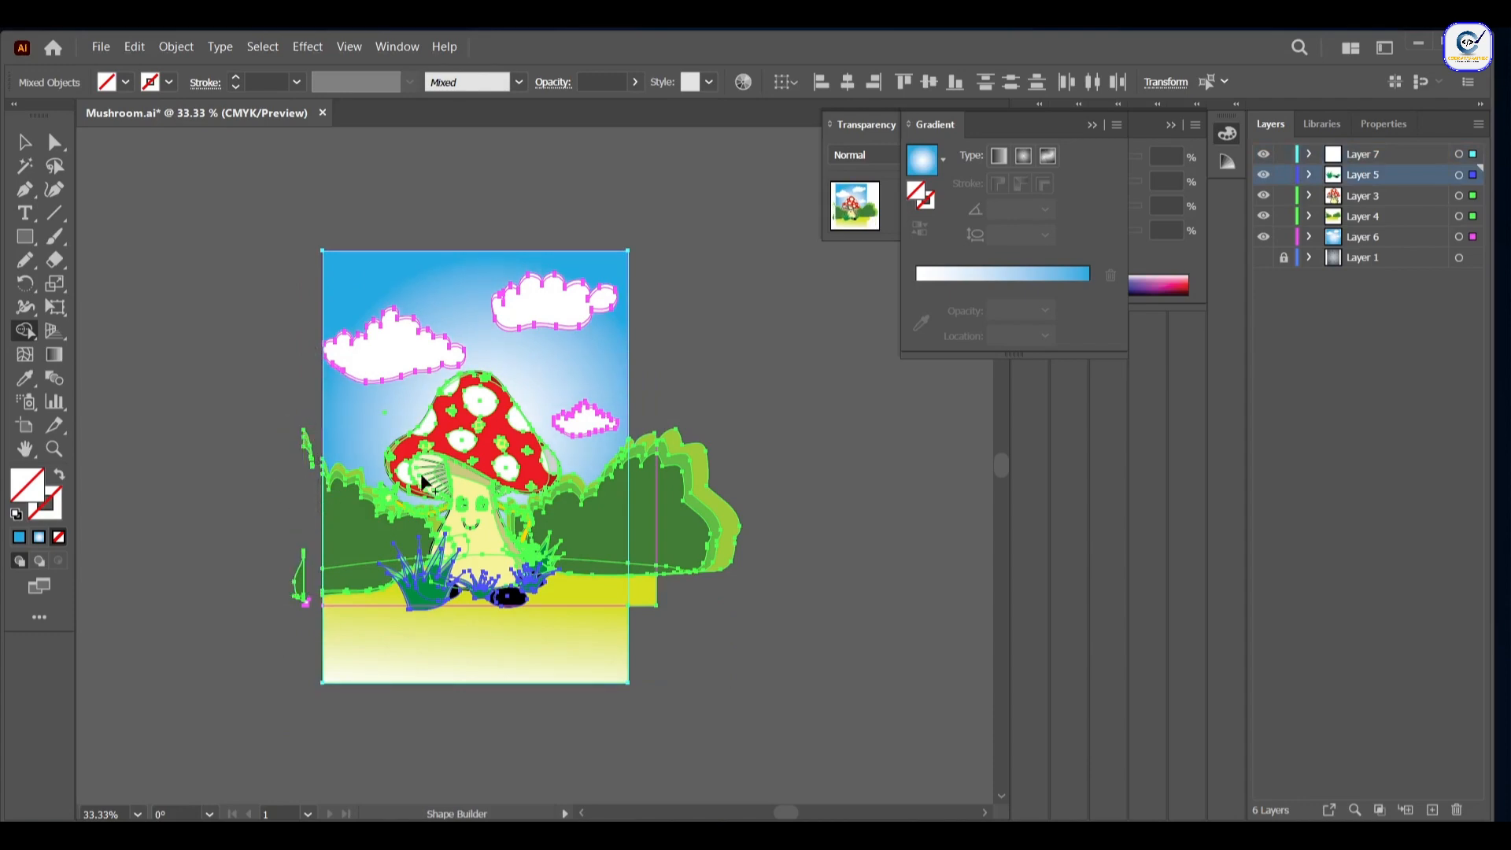
drag(646, 455, 689, 530)
scroll(653, 480, up, 4)
scroll(616, 622, down, 7)
scroll(622, 464, up, 6)
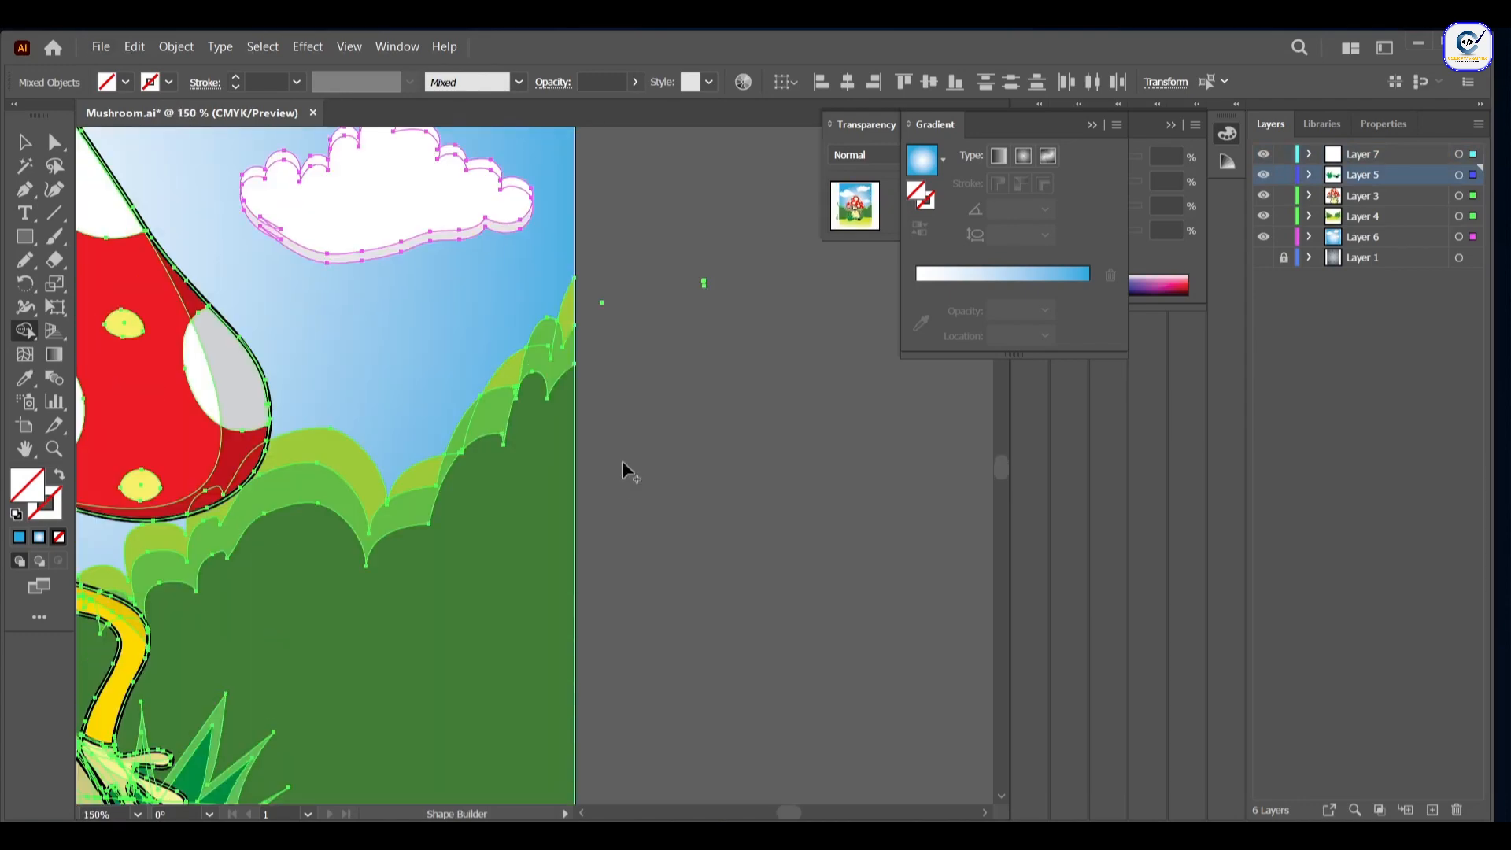
scroll(621, 464, down, 2)
scroll(551, 441, left, 12)
drag(389, 285, 352, 456)
scroll(359, 574, down, 3)
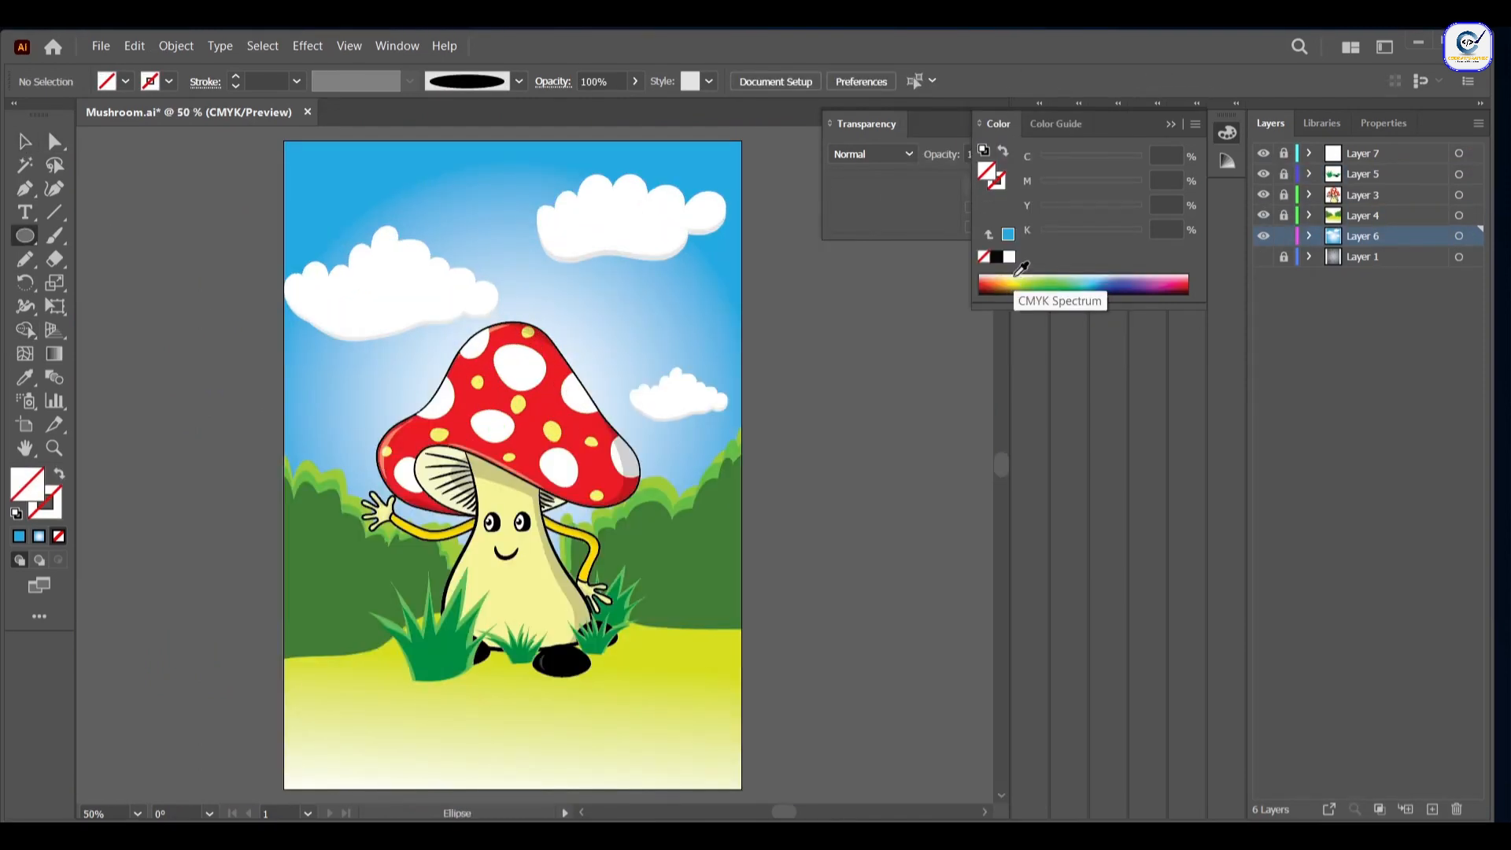
Step: Draw a yellow circle about 157 pt wide on Layer 6, above the mushroom cap and beside the left cloud
click(1019, 275)
drag(407, 209, 528, 329)
click(24, 142)
drag(439, 238, 431, 233)
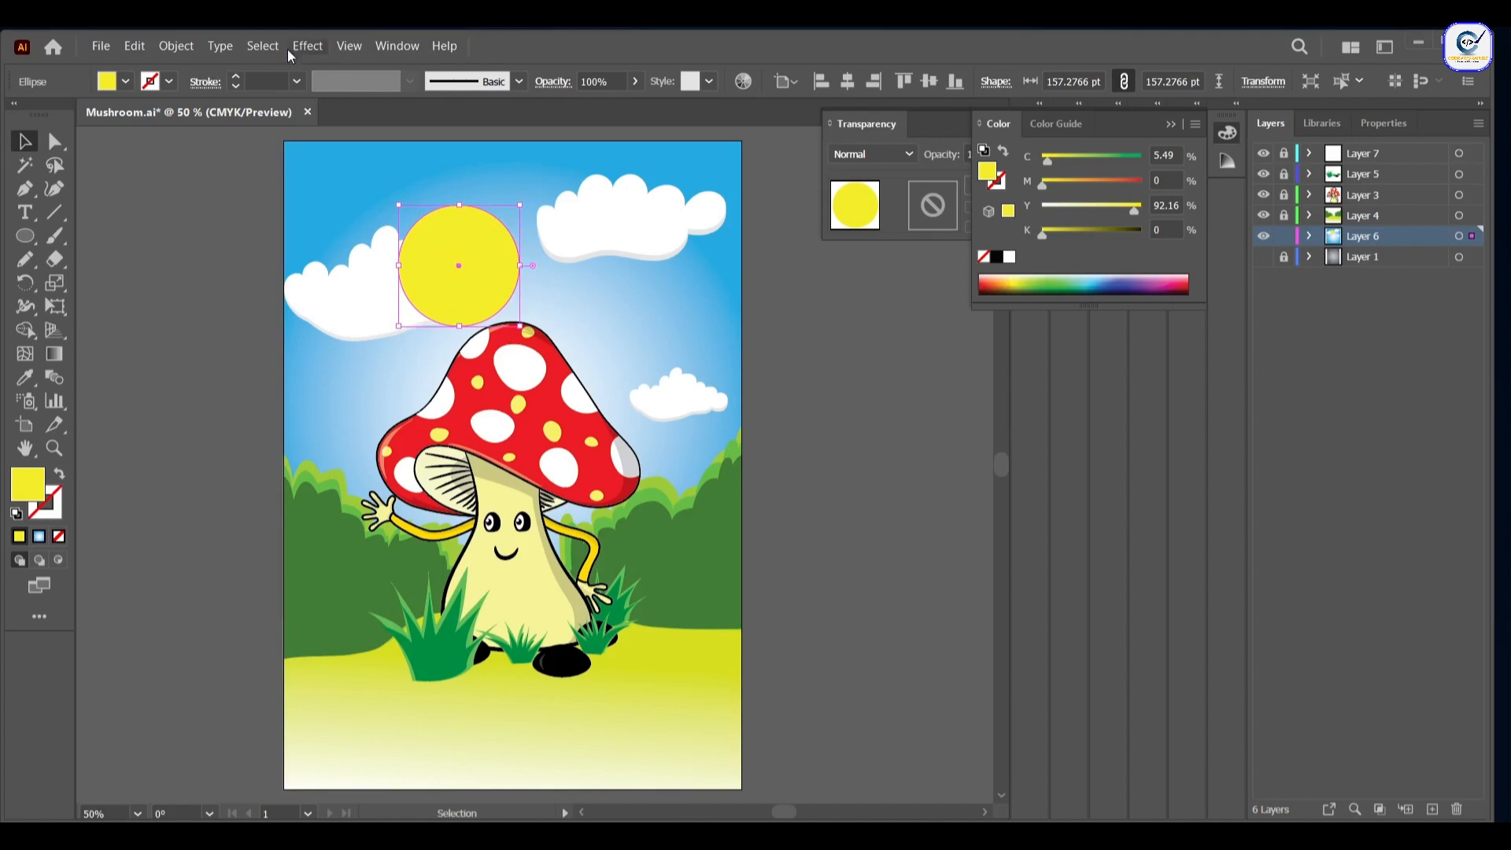
Step: Add anchor points to the yellow circle twice
click(176, 46)
mouse_move(401, 500)
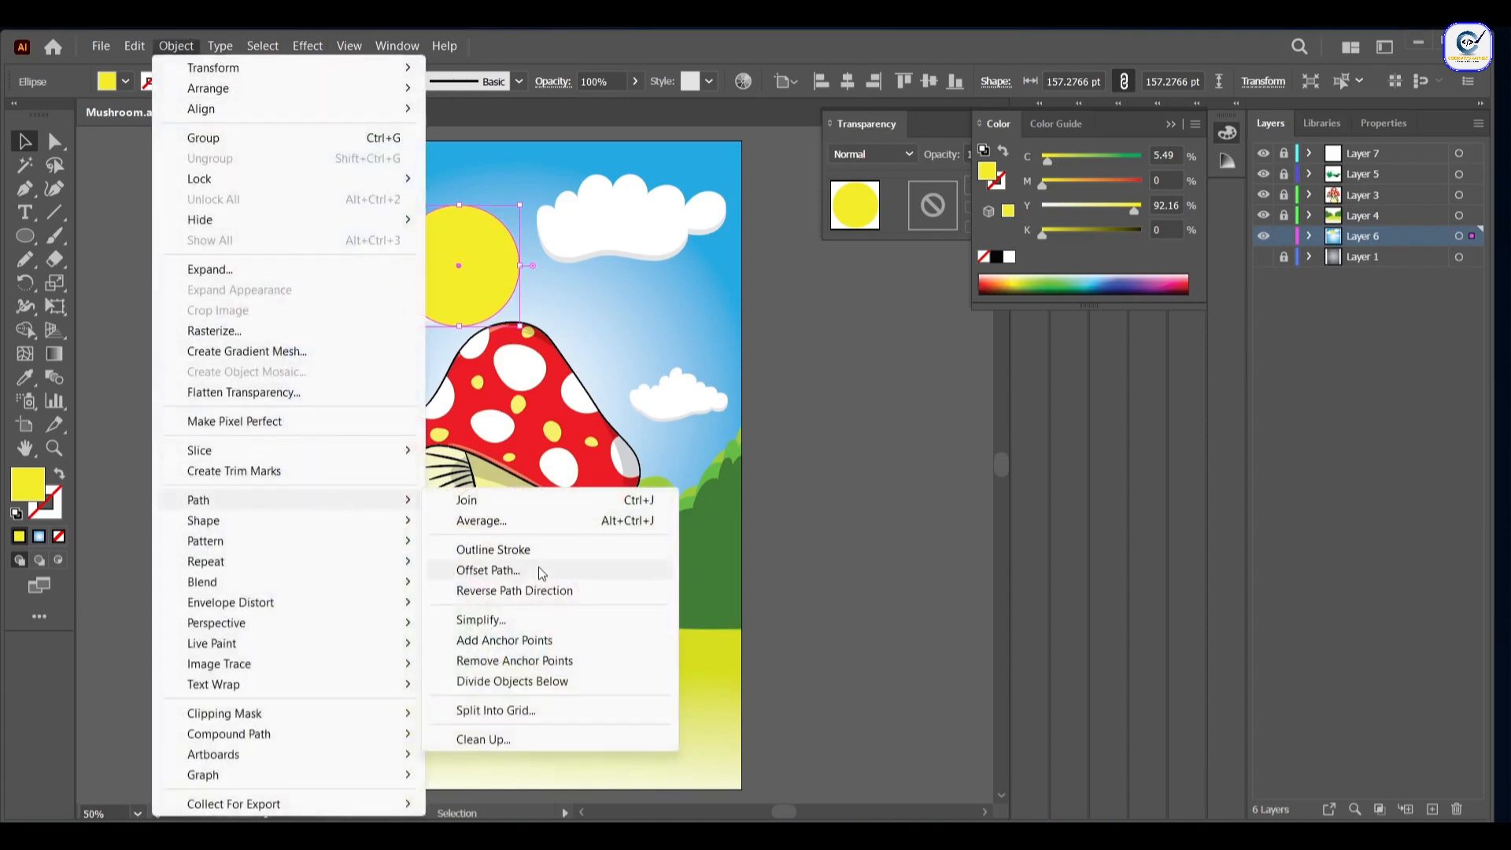
click(527, 641)
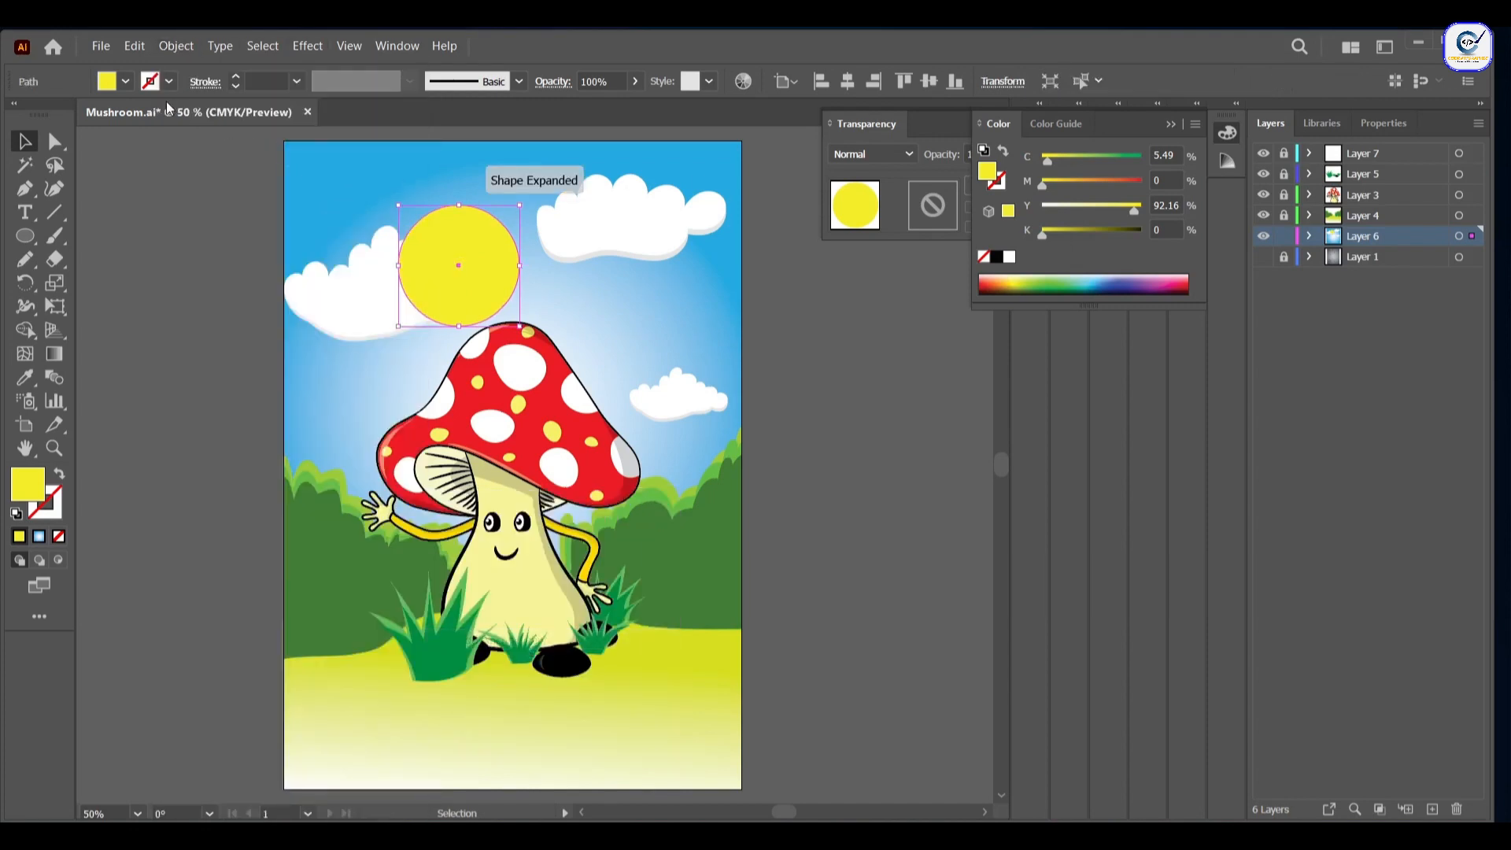
click(176, 46)
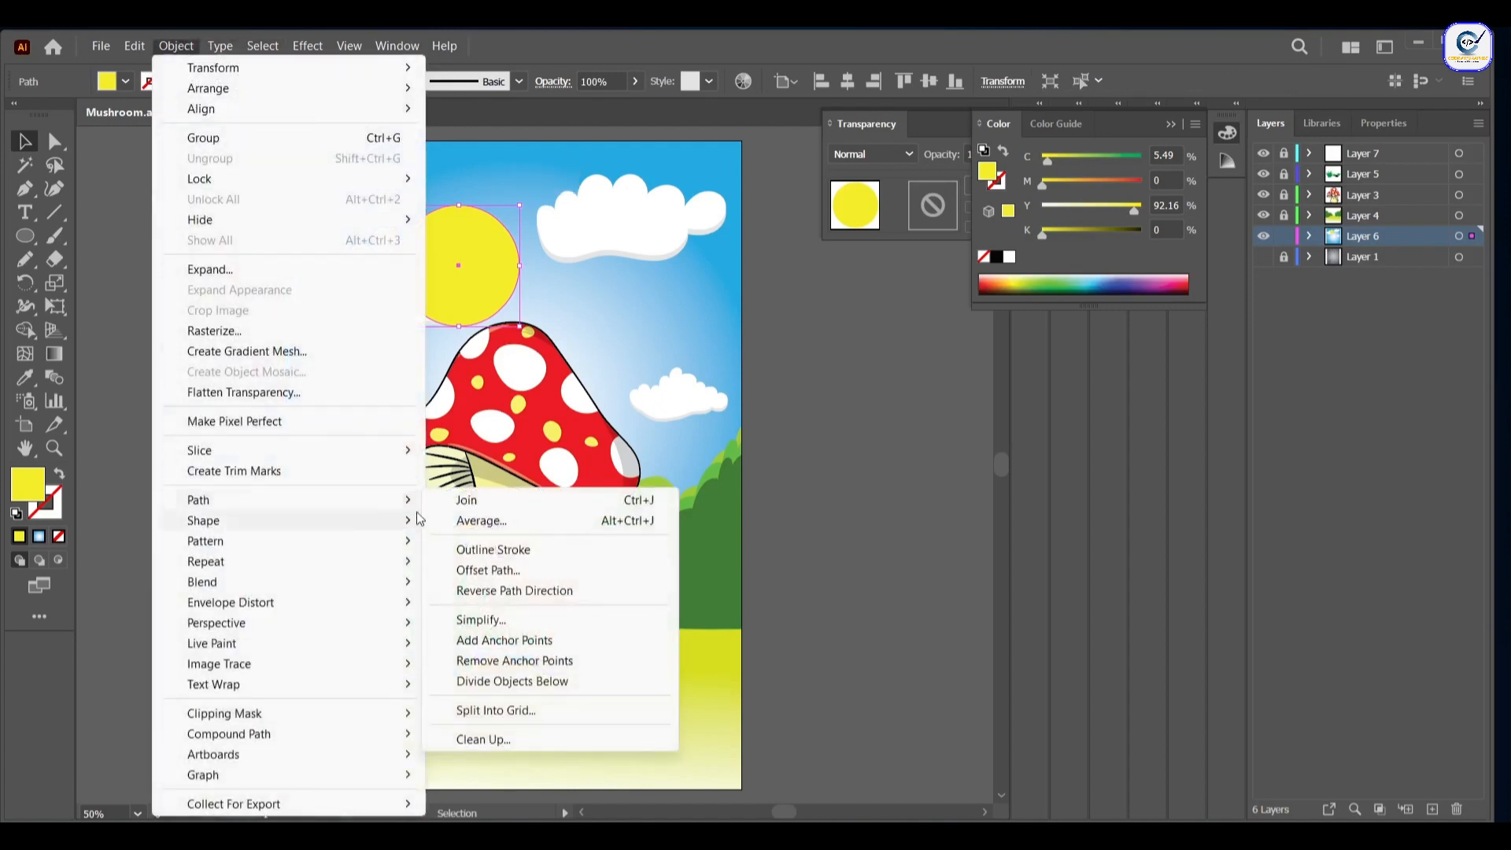
click(524, 639)
Step: Apply Pucker & Bloat at -72% to the yellow circle and restack the resulting sun behind the clouds, just above the sky
click(308, 46)
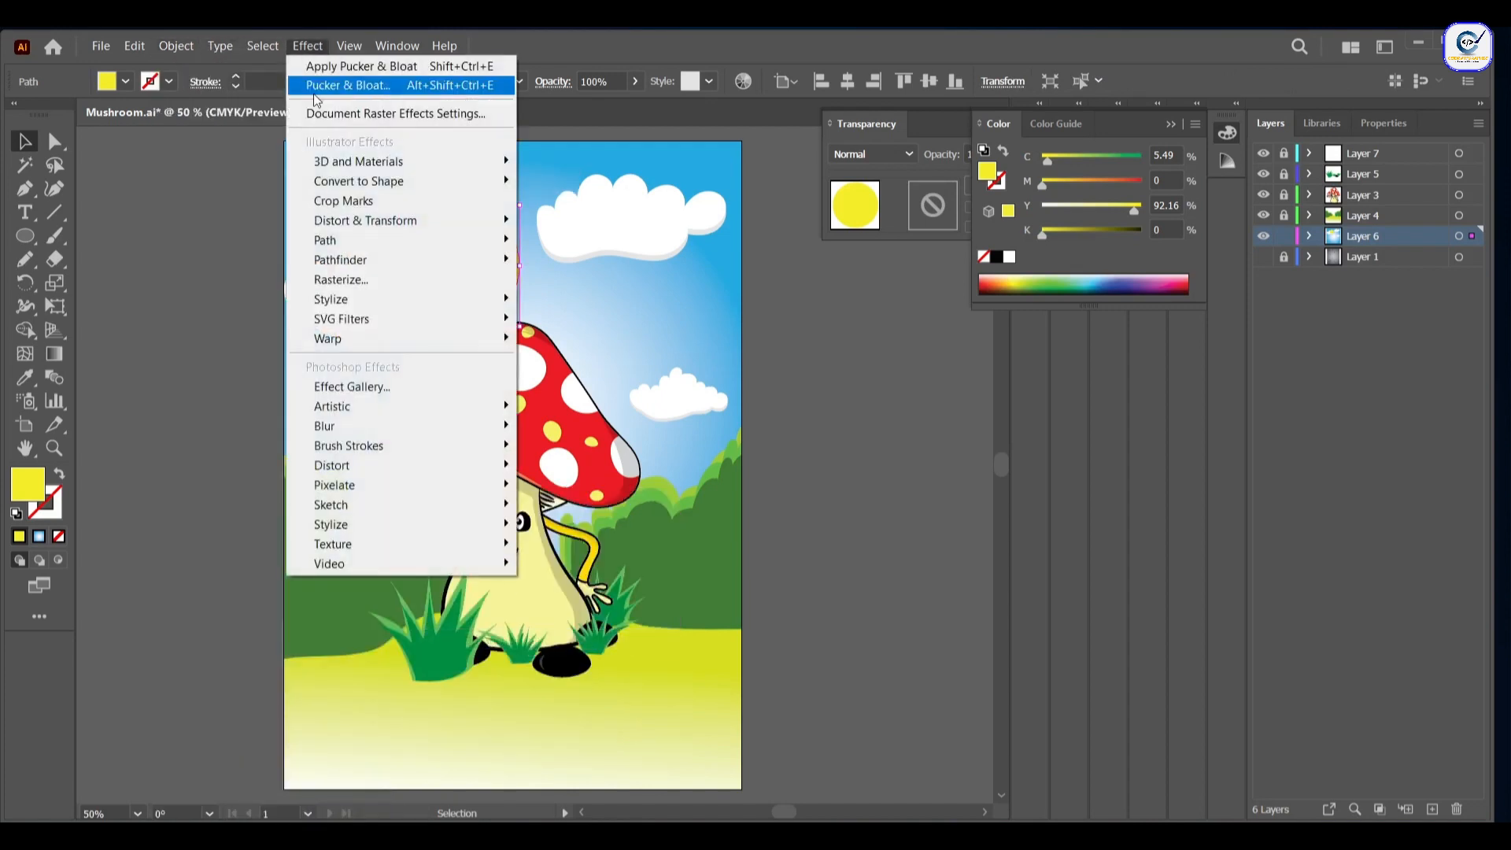
mouse_move(350, 221)
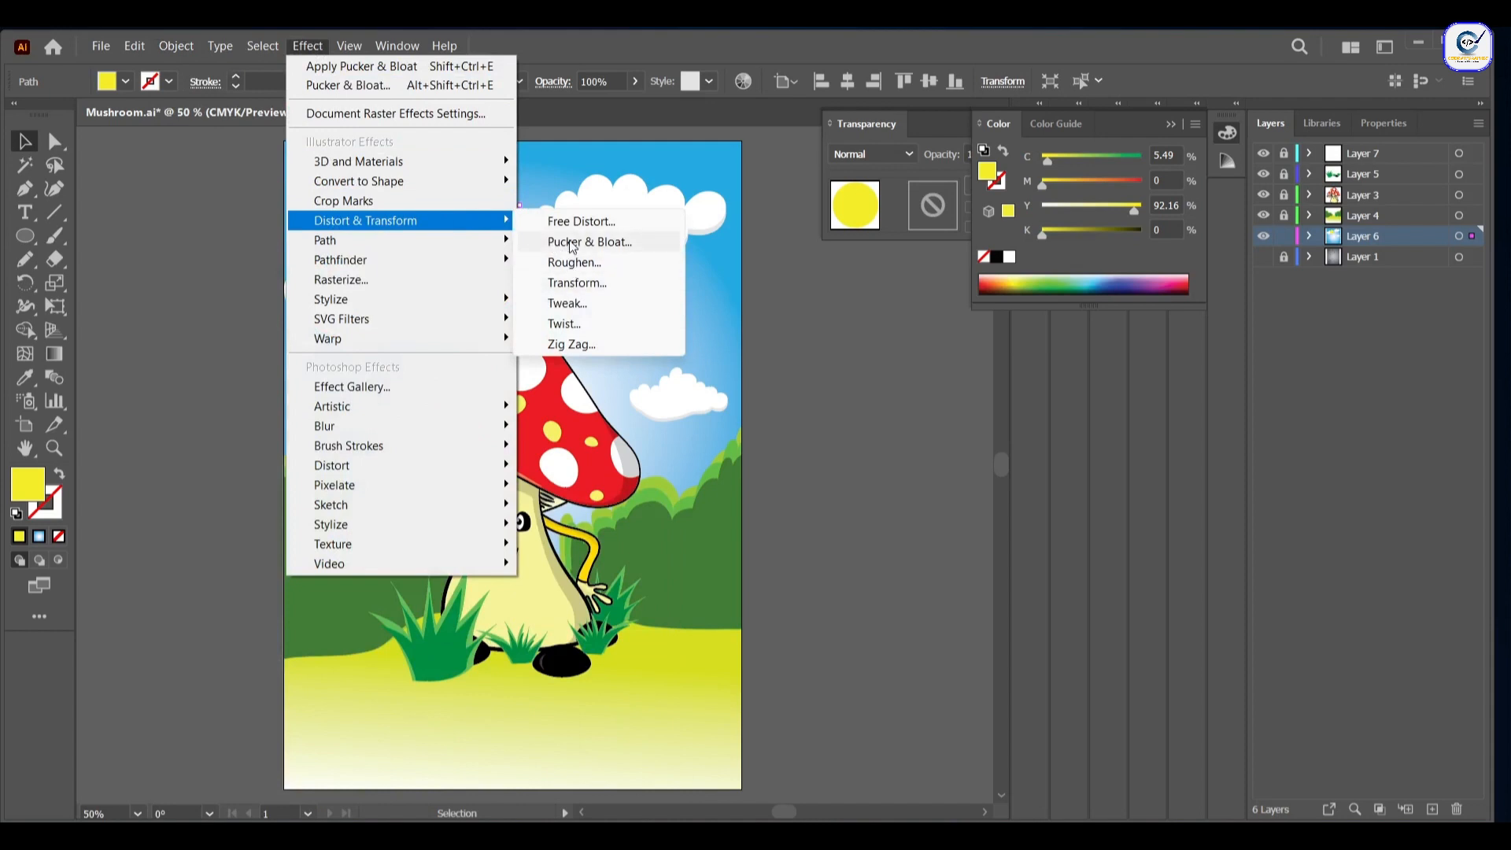
click(573, 246)
drag(713, 366, 479, 443)
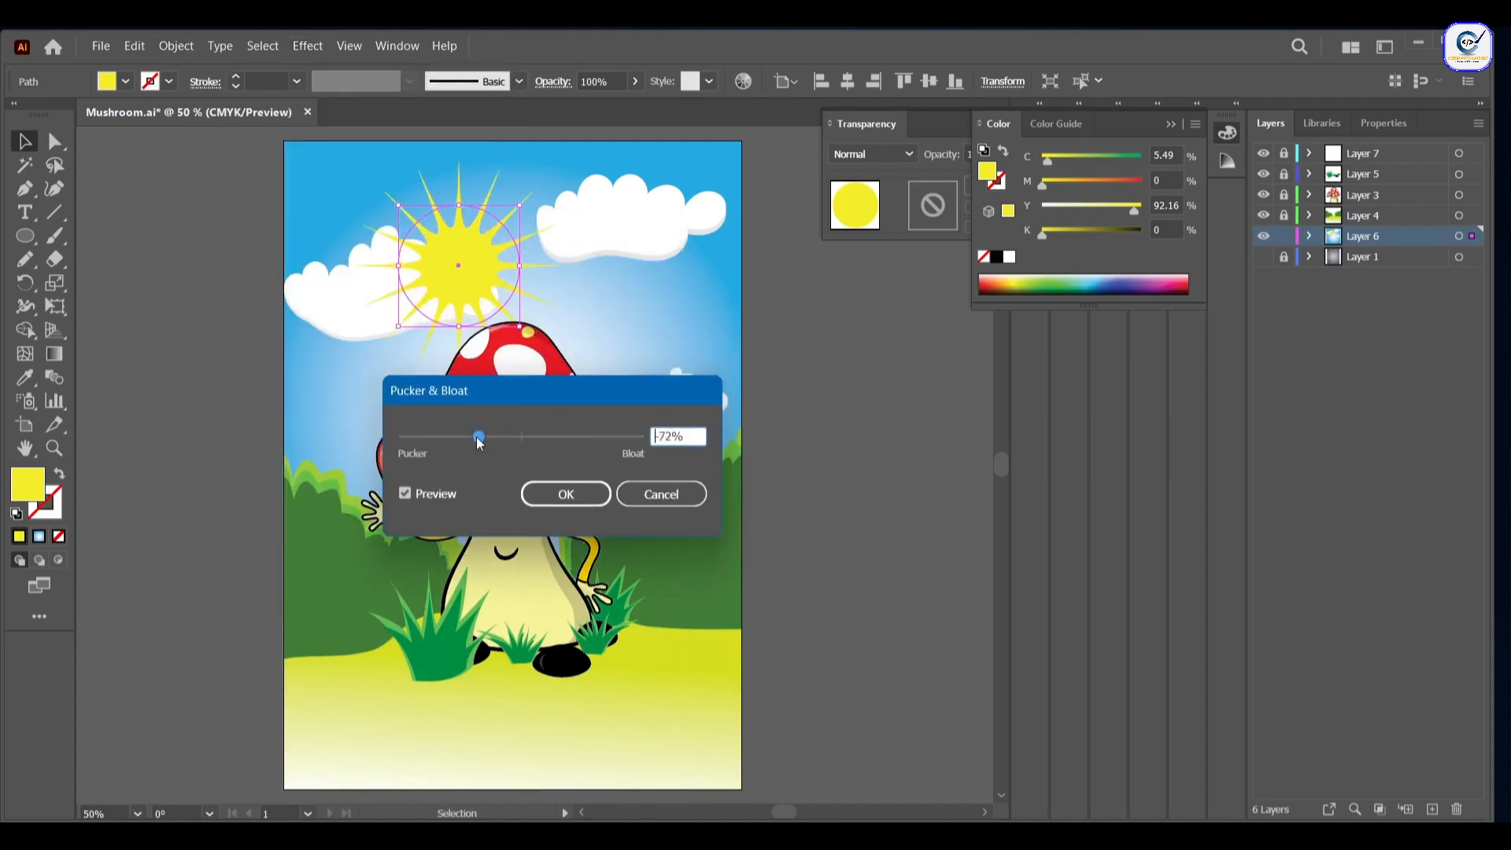
click(564, 499)
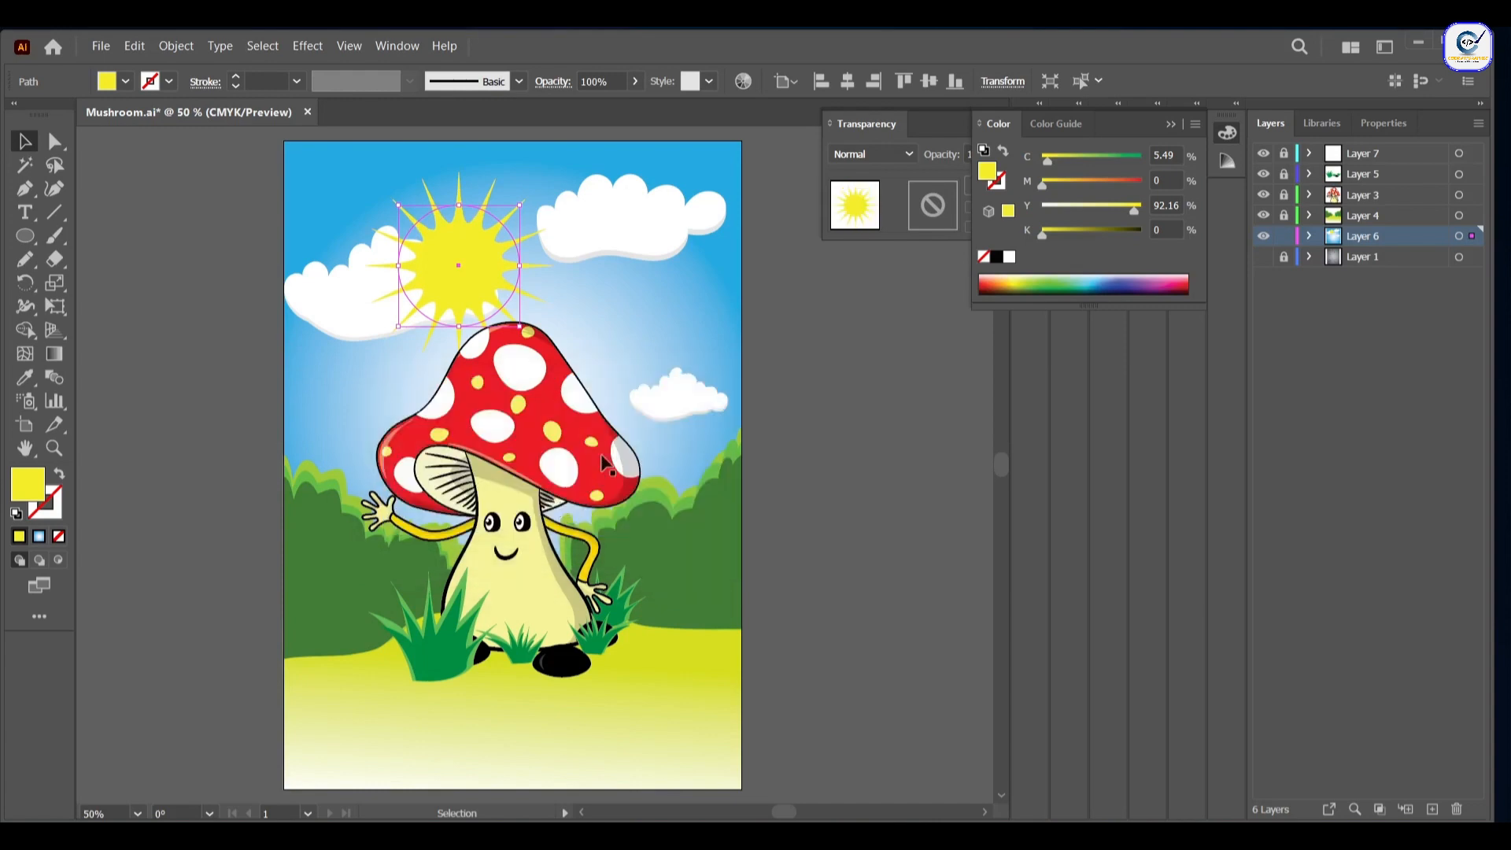
click(1309, 236)
drag(1393, 257, 1411, 368)
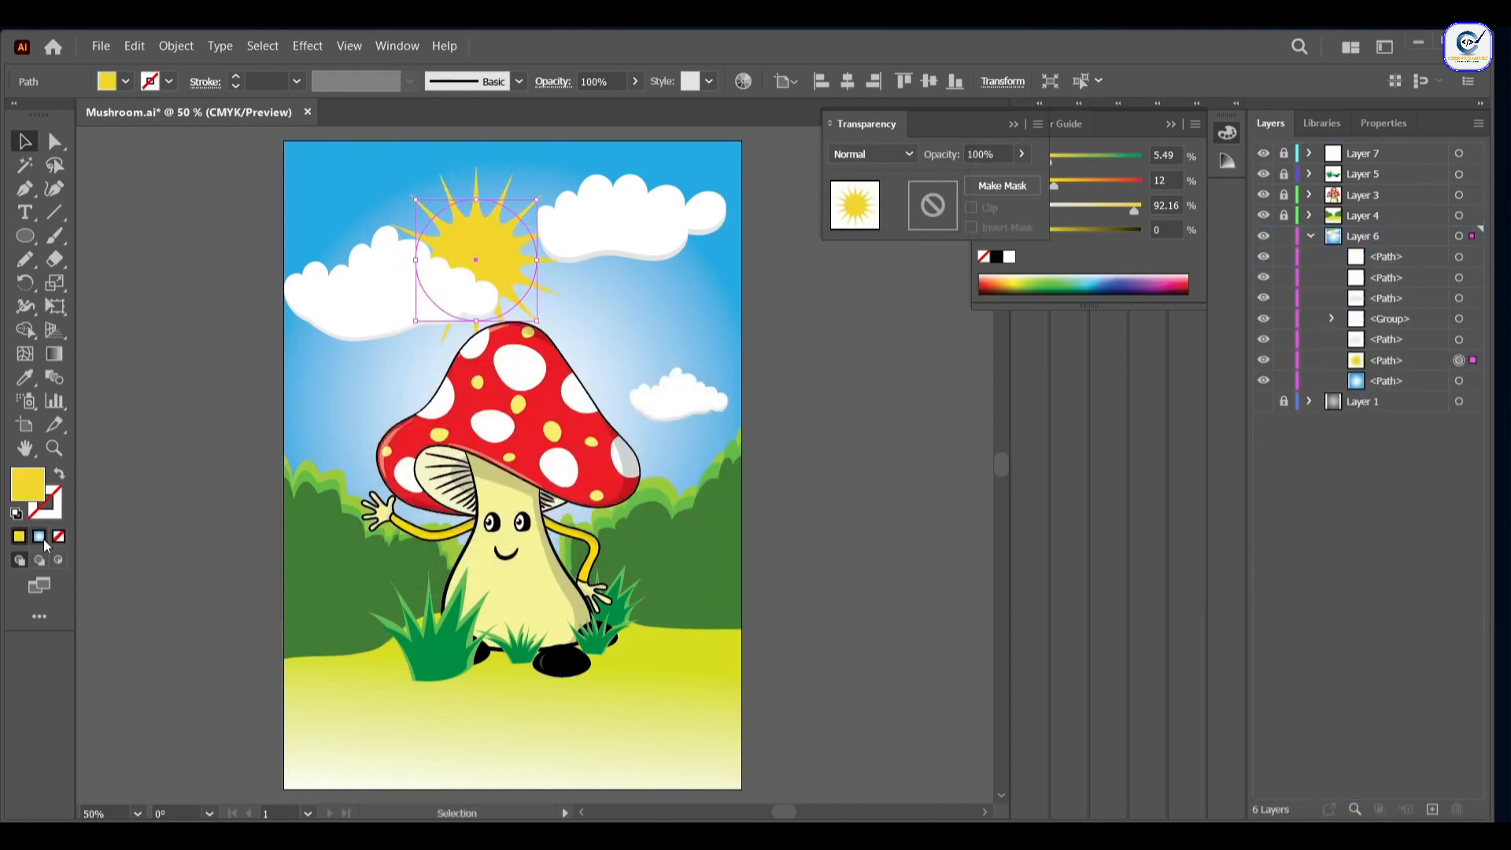
Step: Fill the sun with a radial gradient from white to golden yellow, with the midpoint at about 26%
click(39, 536)
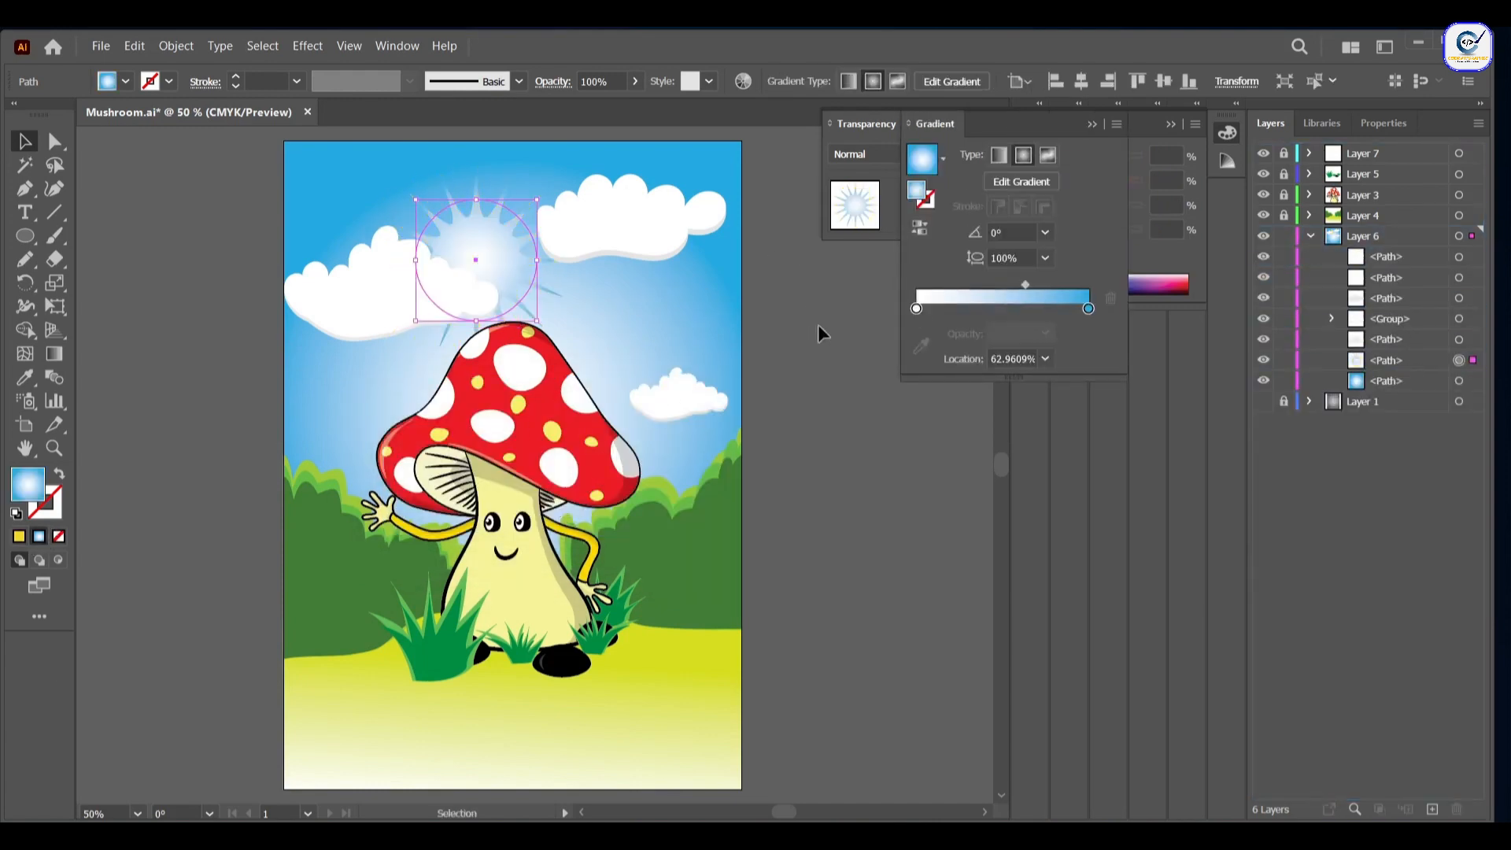
double_click(1089, 309)
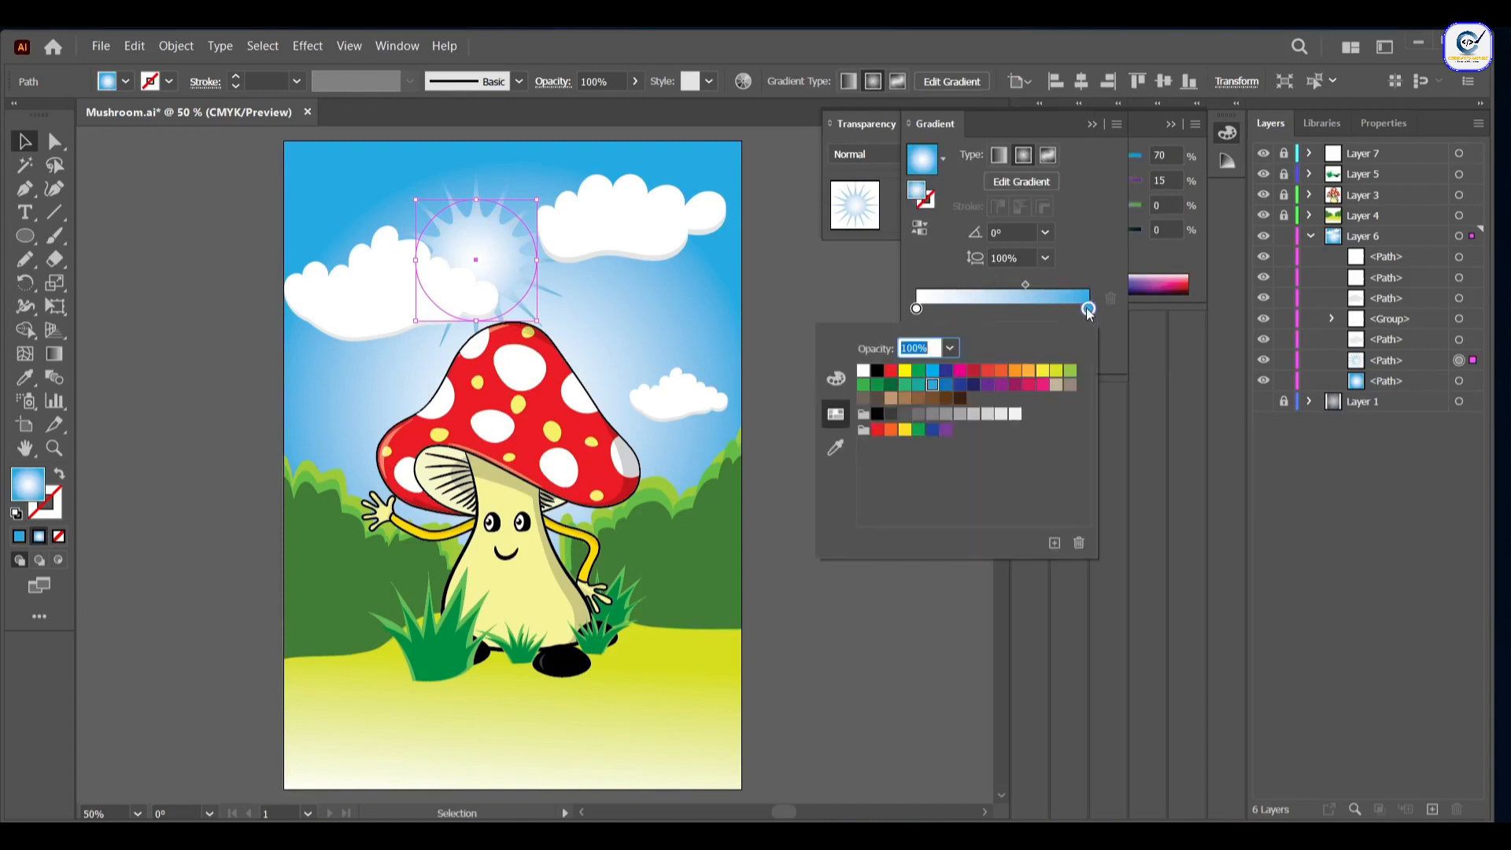
click(1029, 373)
click(1043, 371)
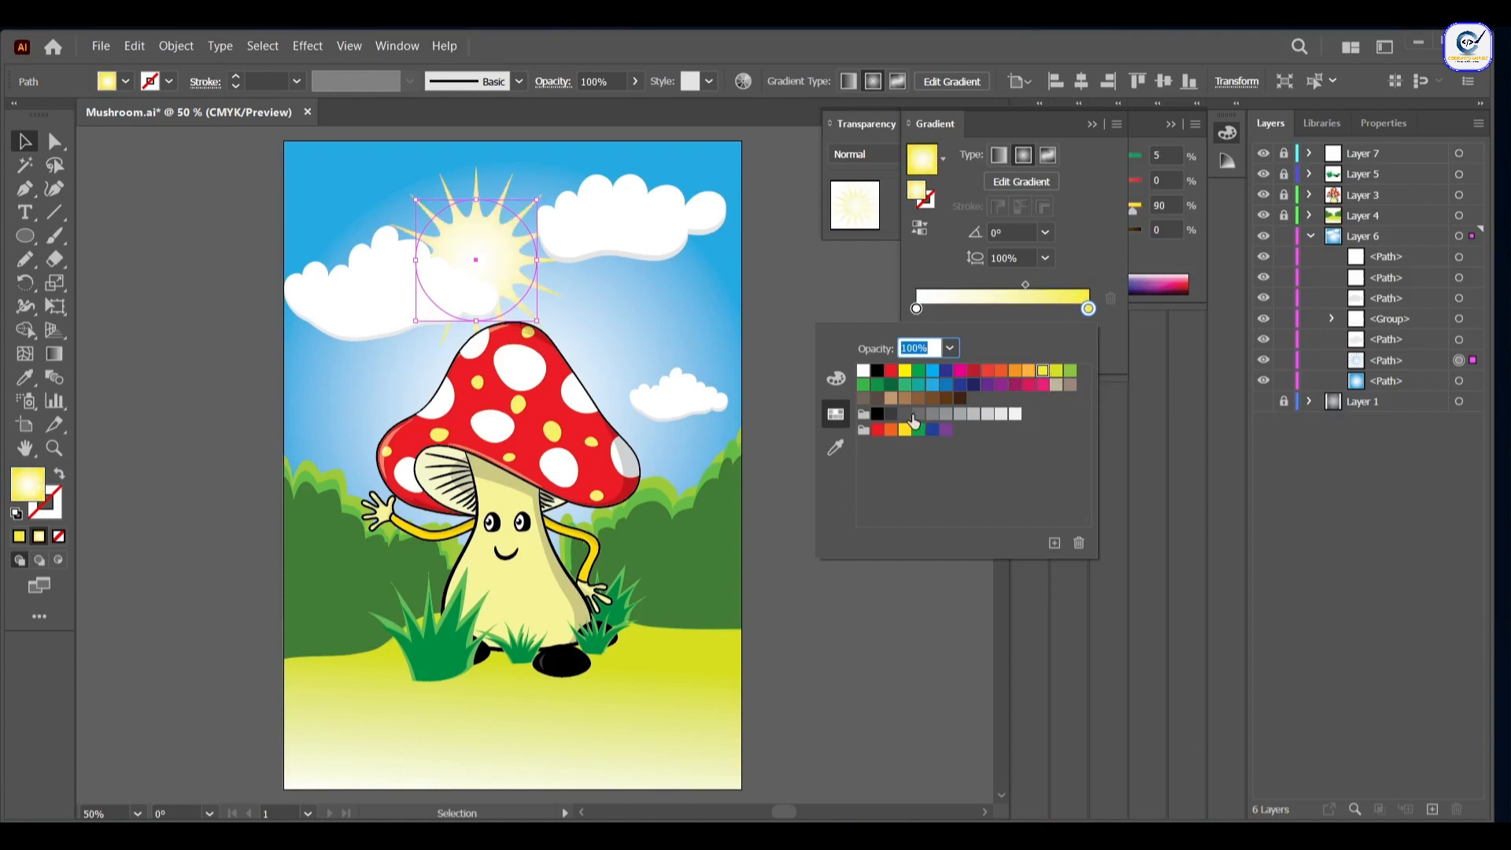
drag(1025, 285, 962, 286)
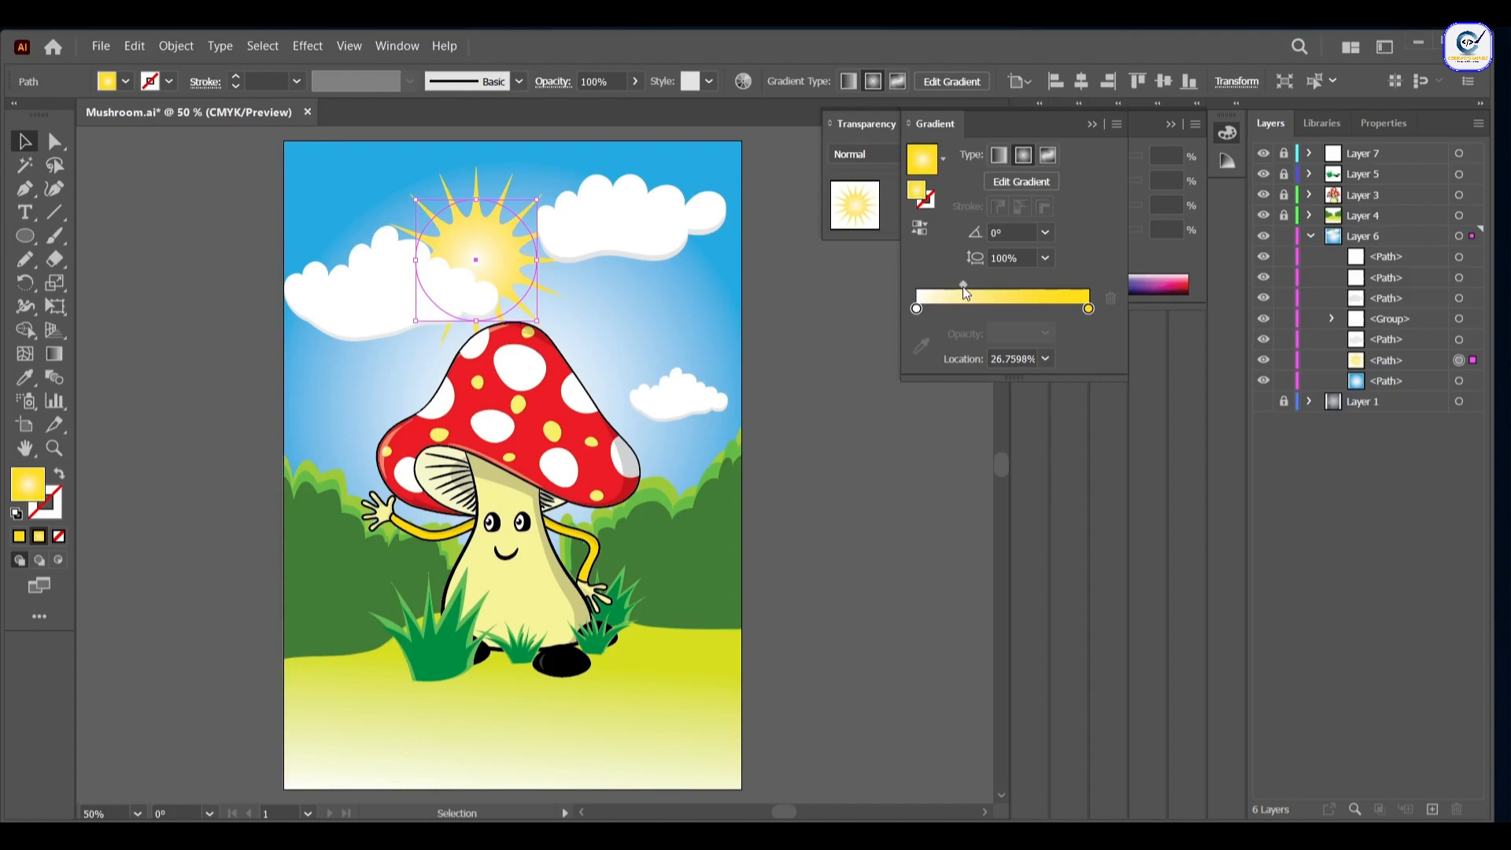
Step: Apply a Gaussian Blur with a radius of about 9.8 pixels to the sun
click(307, 46)
mouse_move(425, 429)
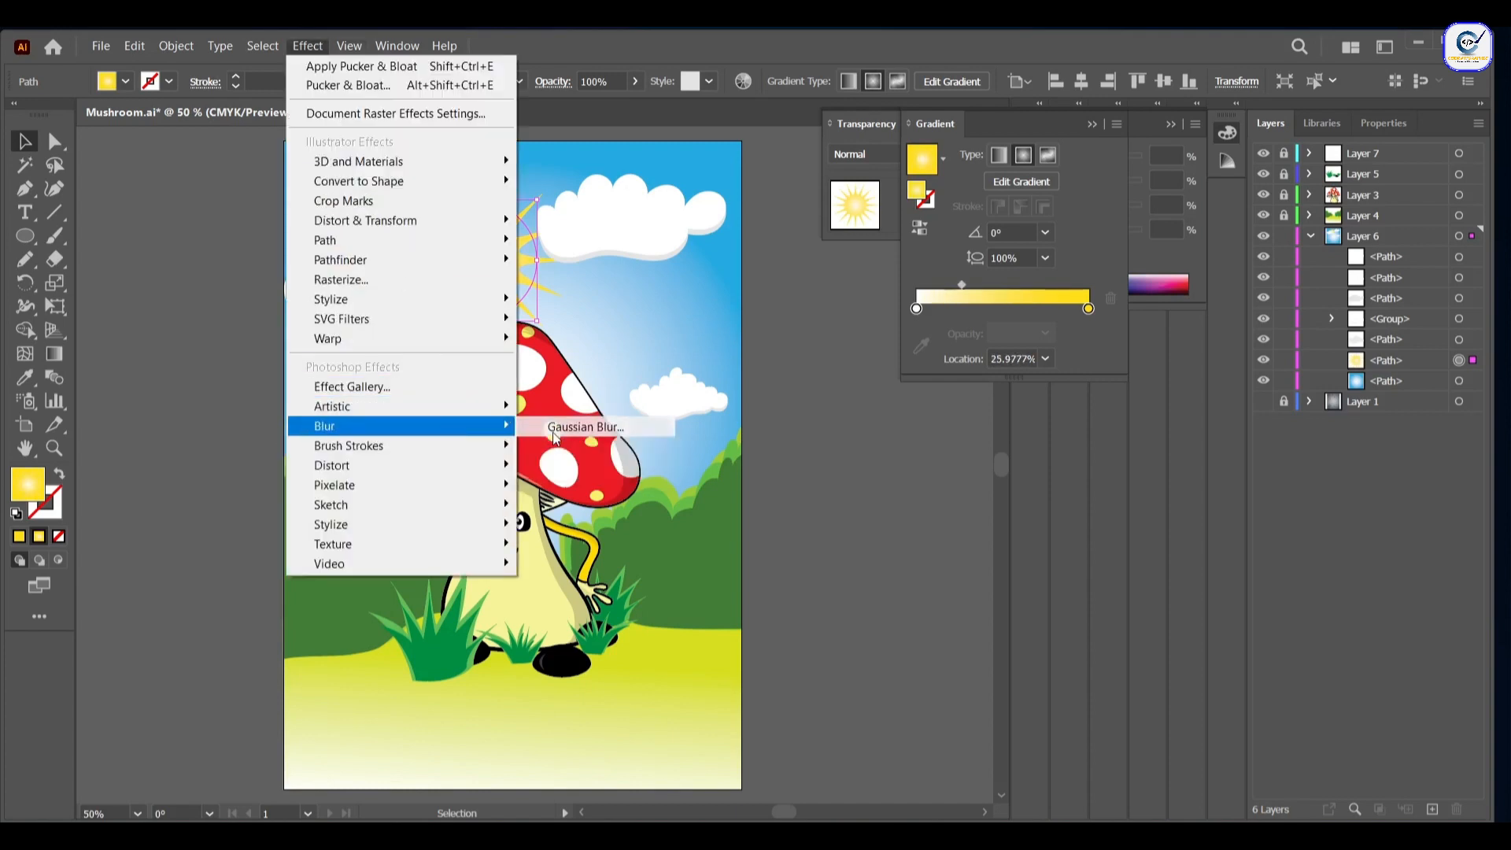
click(557, 431)
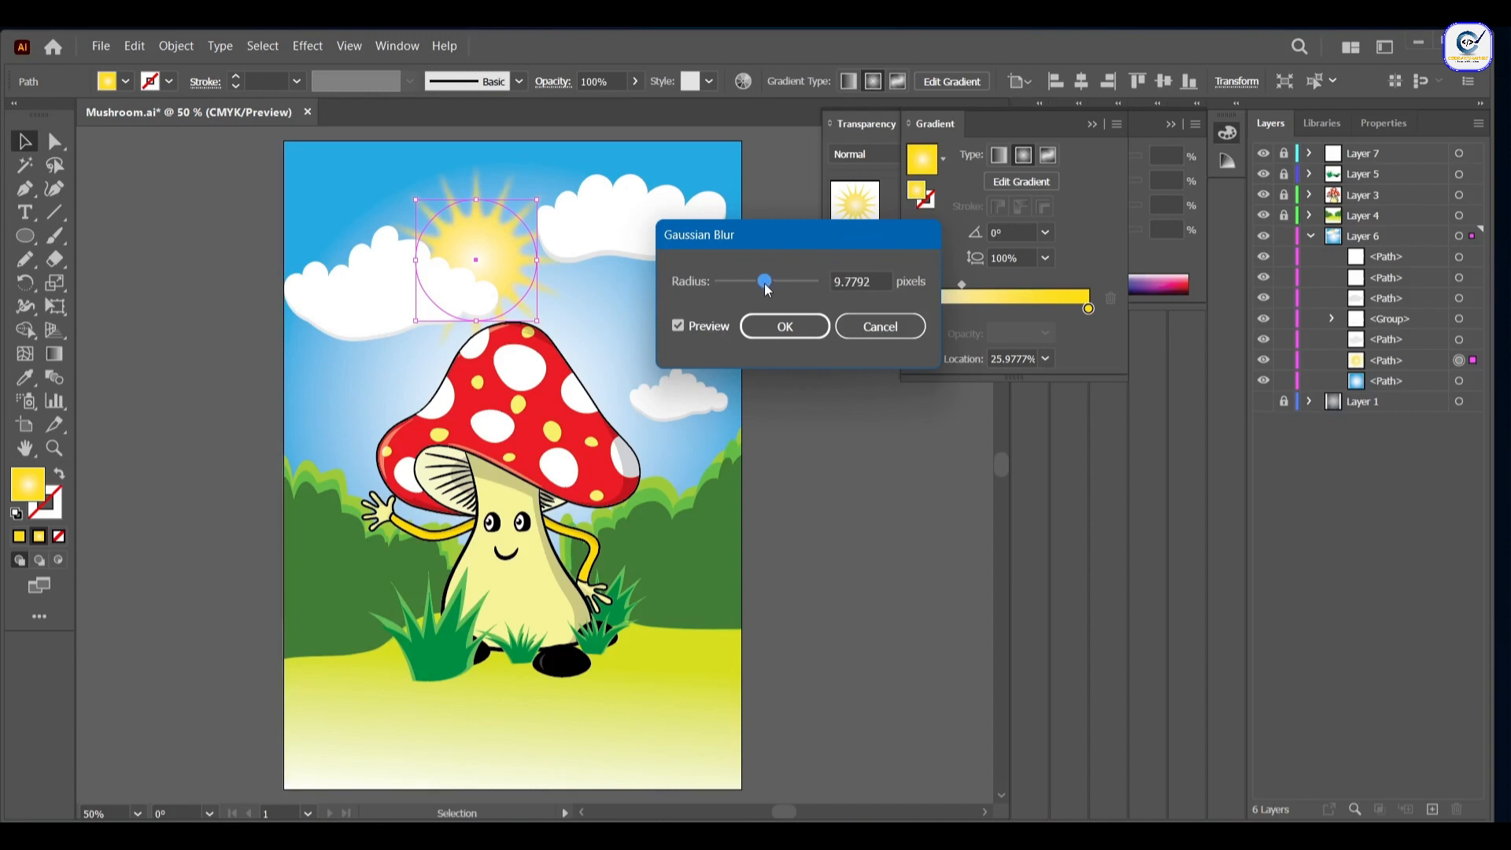
click(791, 330)
Step: Restack the left shoe above the large grass tuft and nudge the tuft and the shoe slightly up and left
drag(1387, 361, 1387, 288)
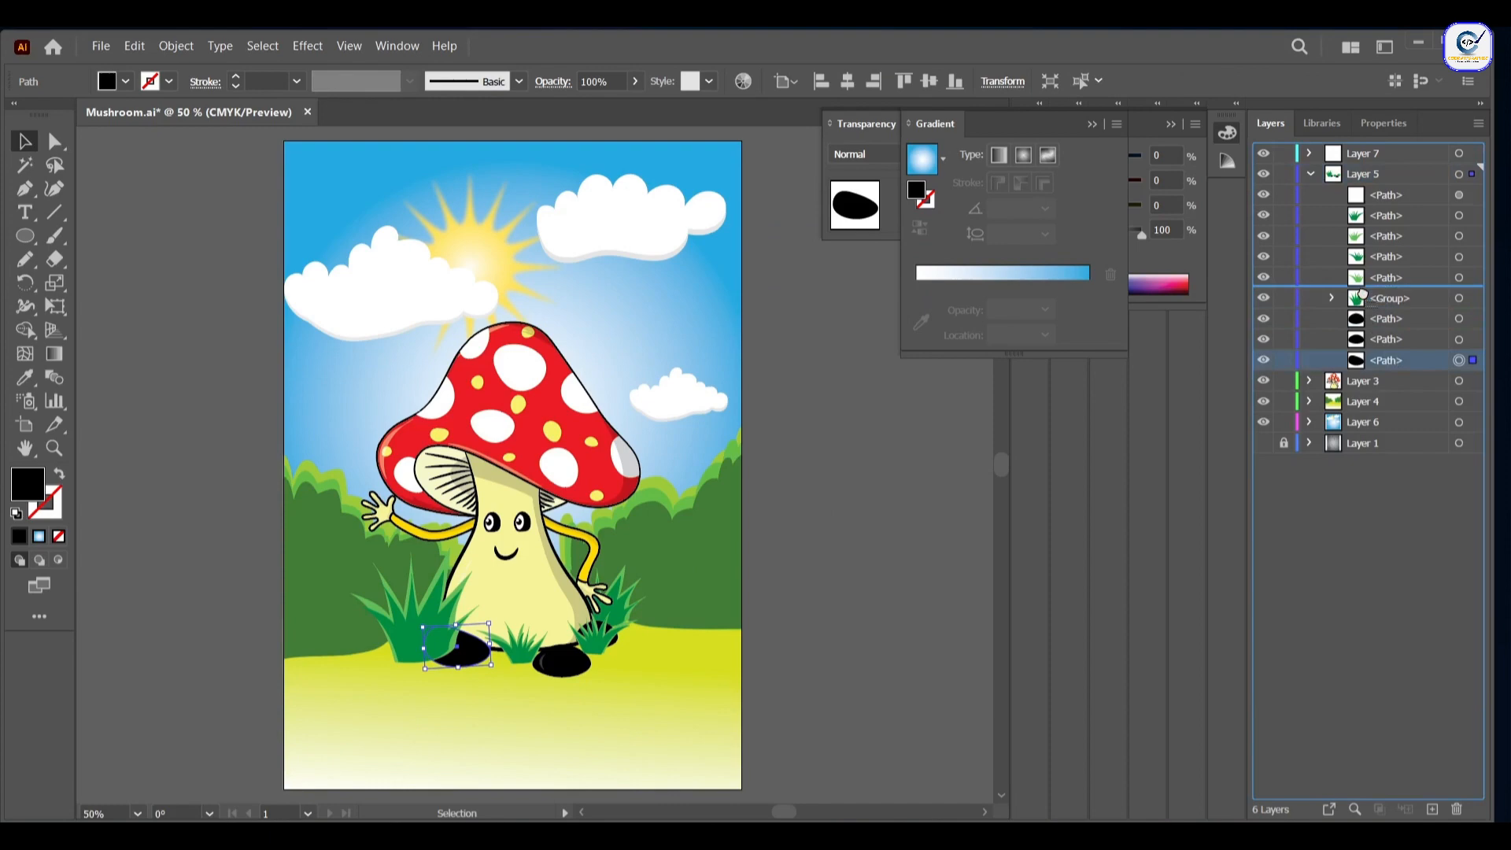
click(827, 551)
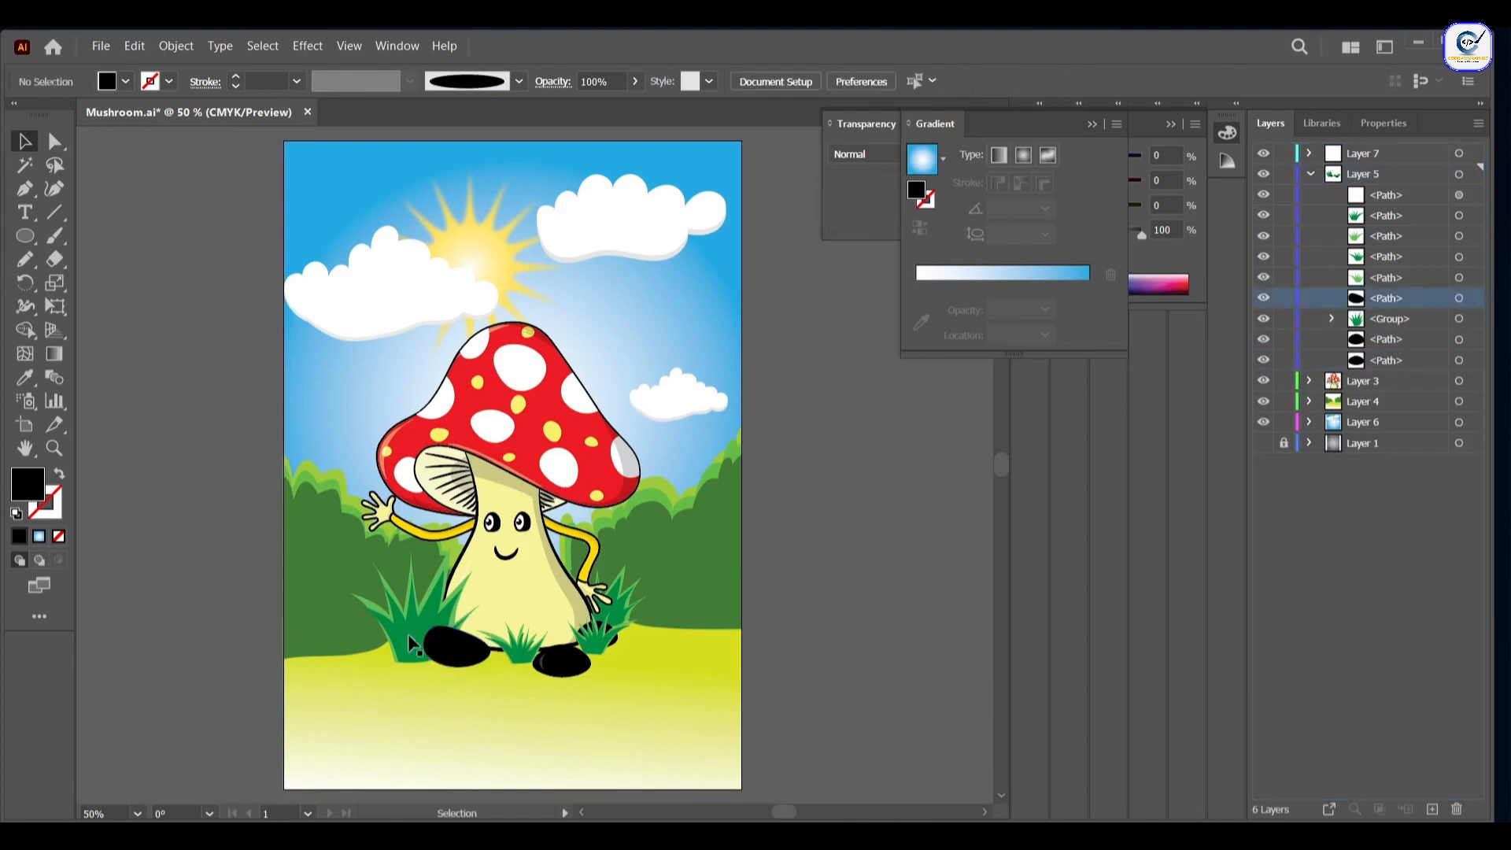
drag(408, 634, 396, 629)
click(459, 660)
drag(493, 621, 487, 614)
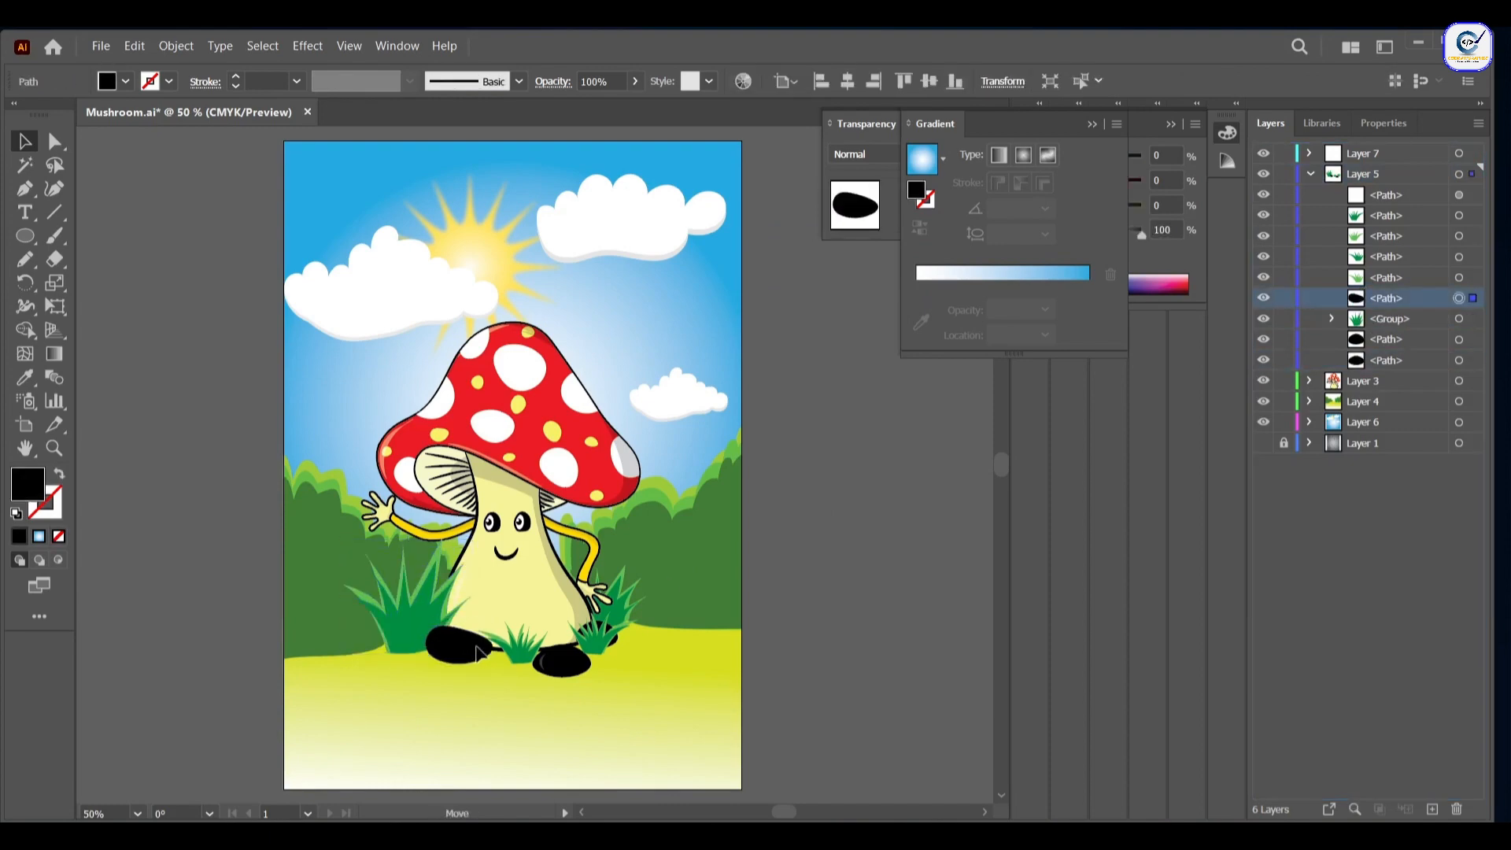
Step: Draw a thin white crescent highlight about 23 pt tall near the left end of the left shoe with the Pen tool
click(613, 729)
key(p)
scroll(426, 644, up, 4)
click(1092, 123)
click(1010, 257)
click(487, 594)
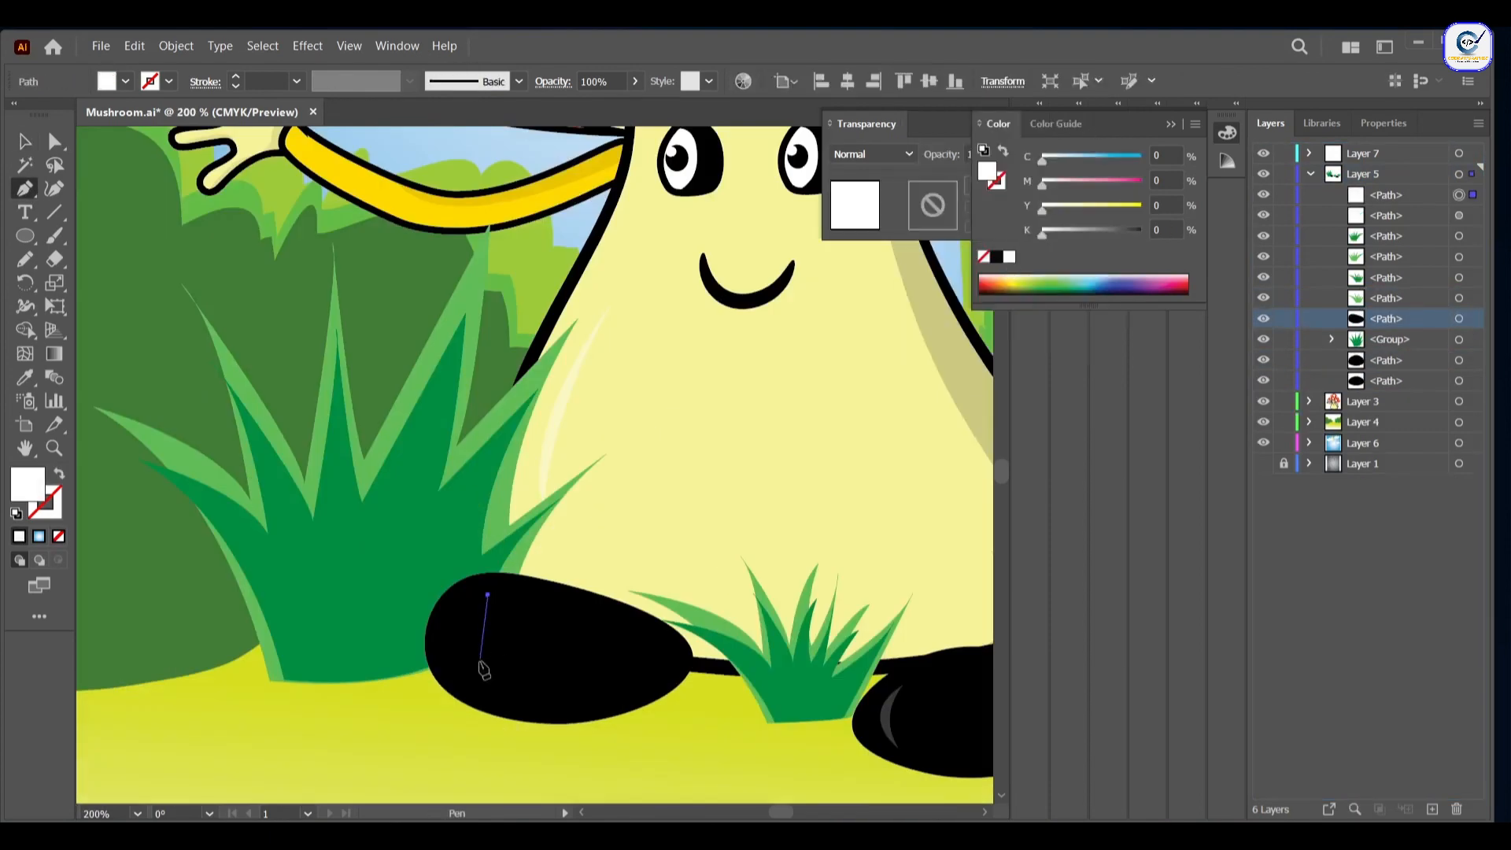
click(480, 667)
drag(487, 594, 465, 648)
Step: Set the opacity of the left shoe's highlight to 10%
click(934, 125)
click(981, 154)
text(10)
key(Return)
click(26, 142)
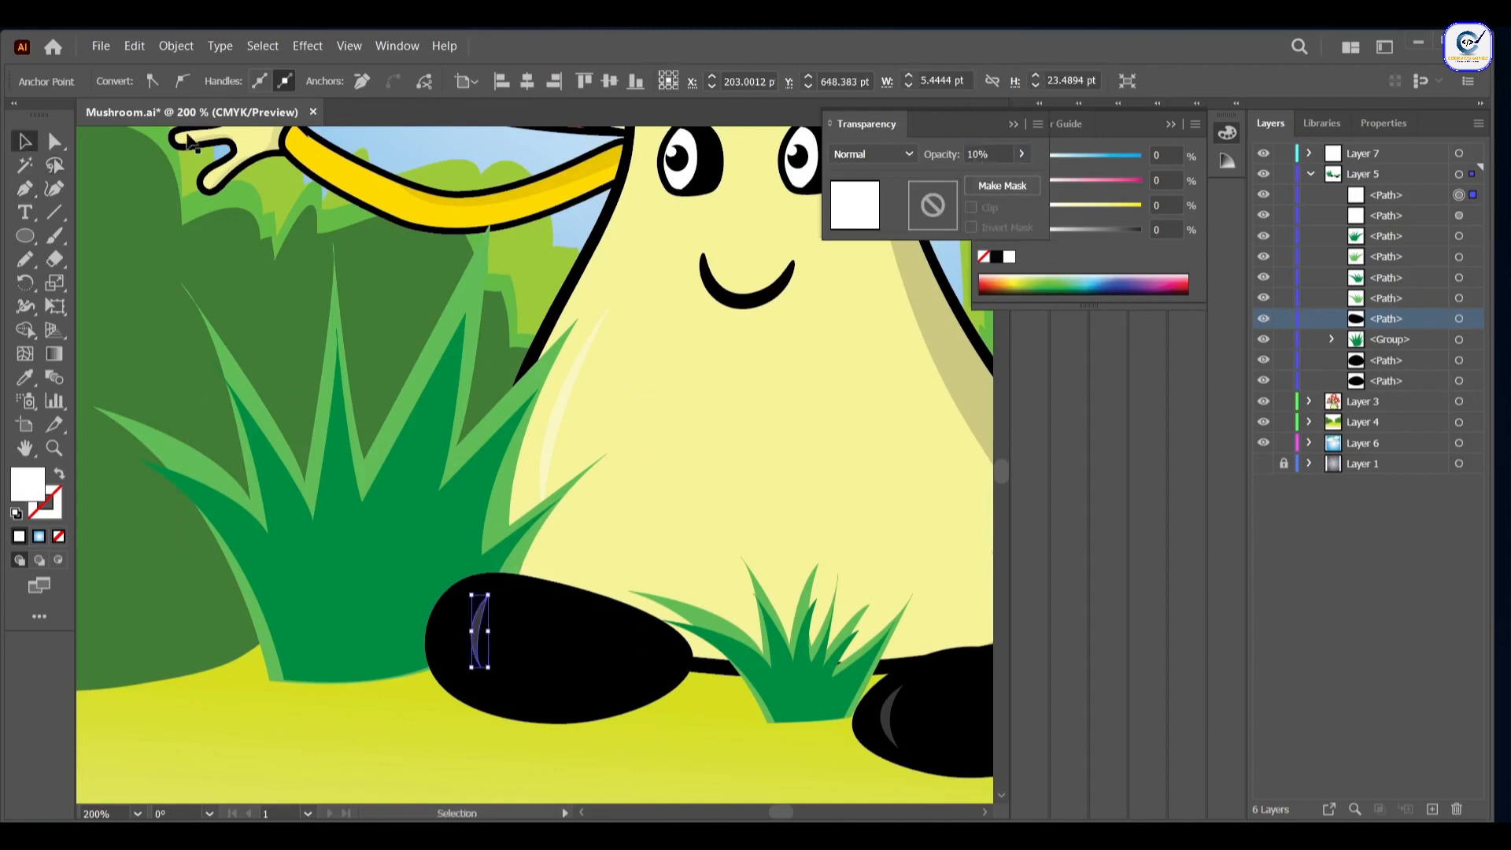
Step: Trace a black shadow's lower edge with the Pen tool, from the artboard's left side around both shoes to beyond its right side
key(ctrl+minus)
key(ctrl+minus)
key(ctrl+minus)
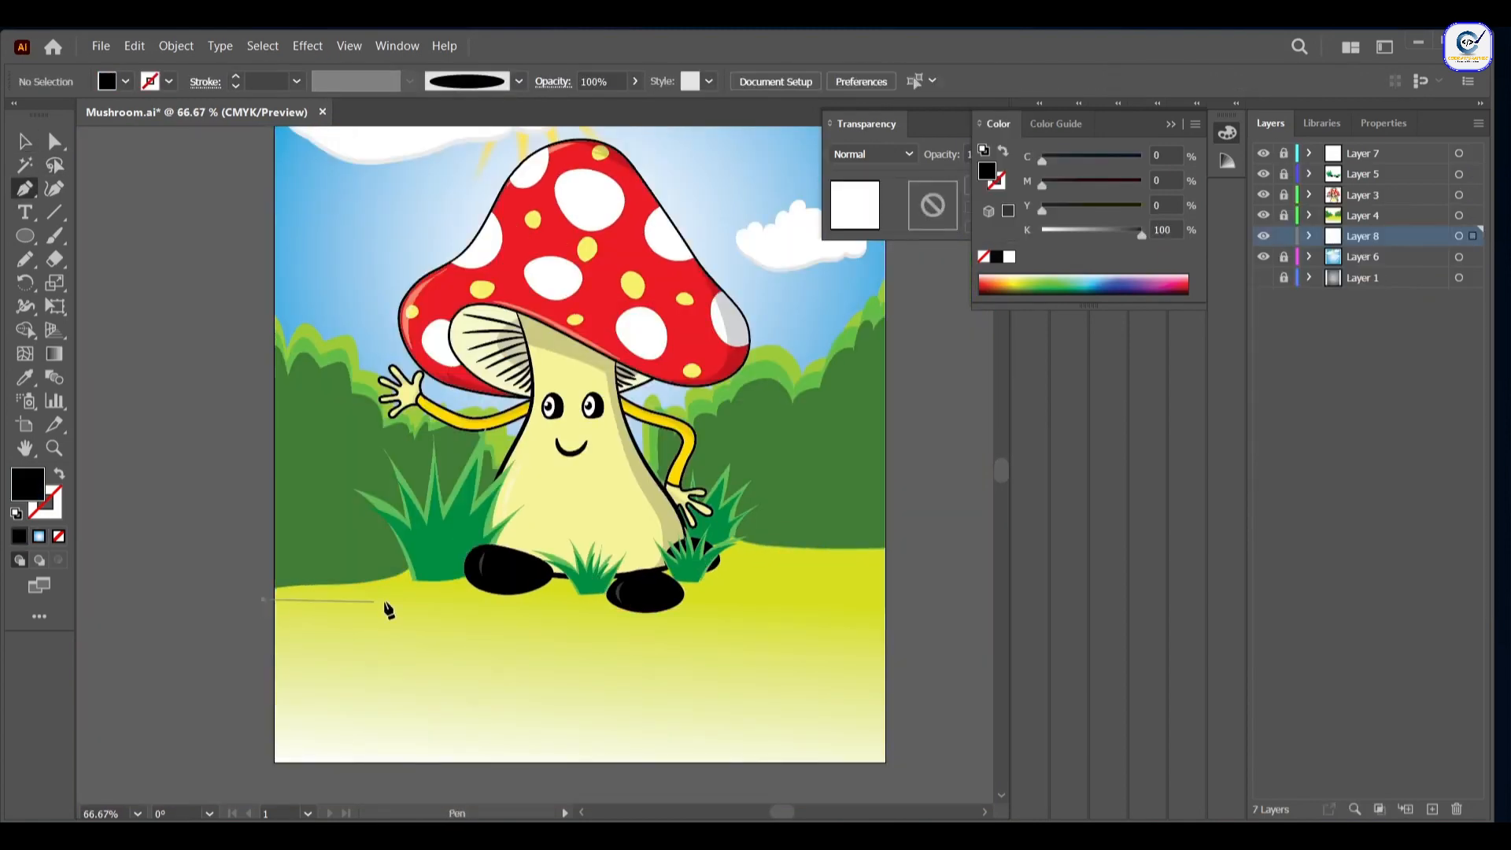
click(263, 600)
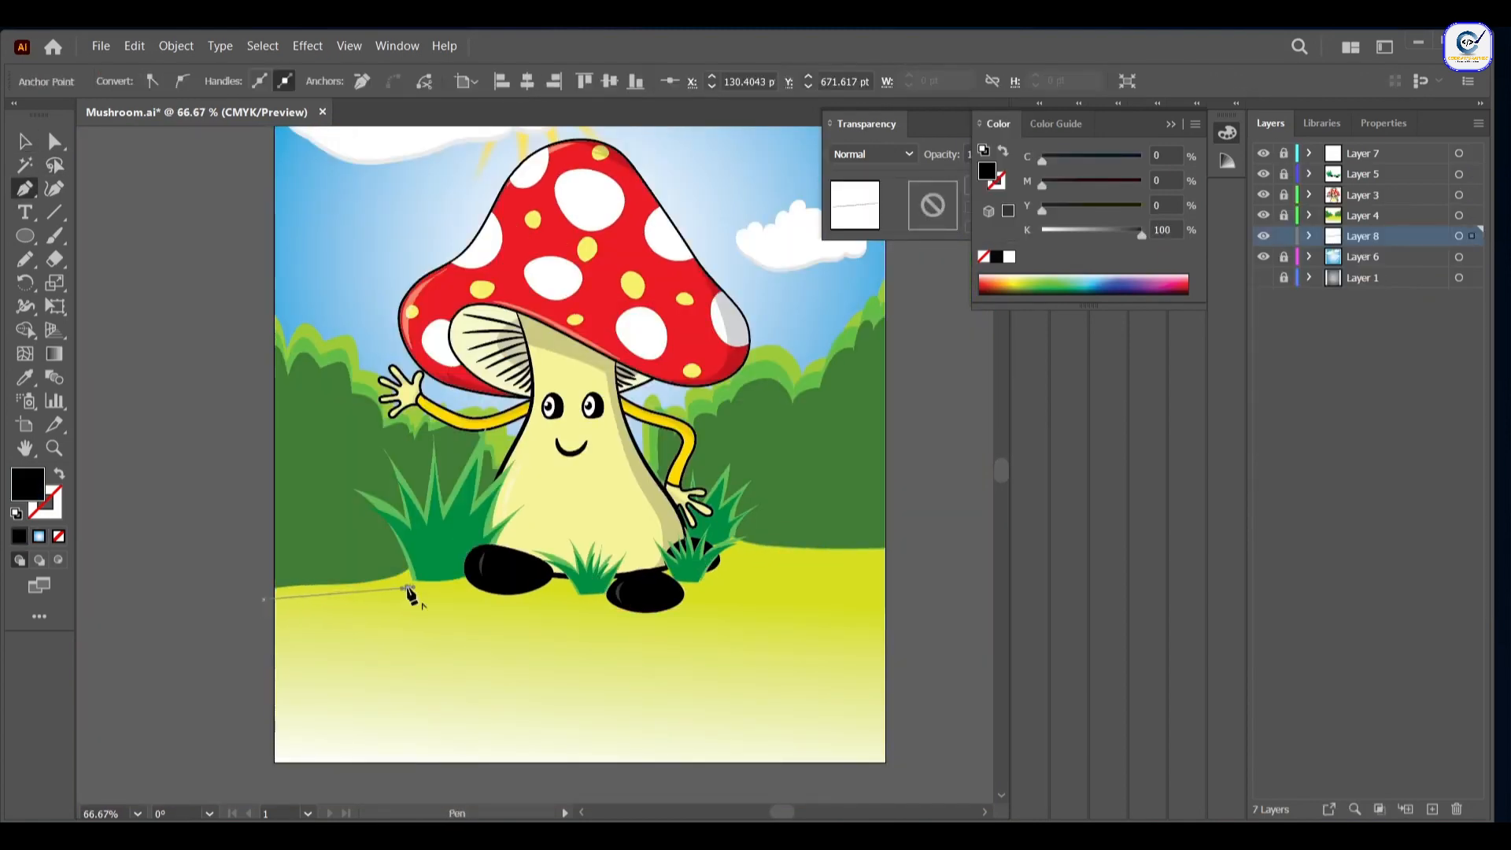
drag(408, 589, 463, 596)
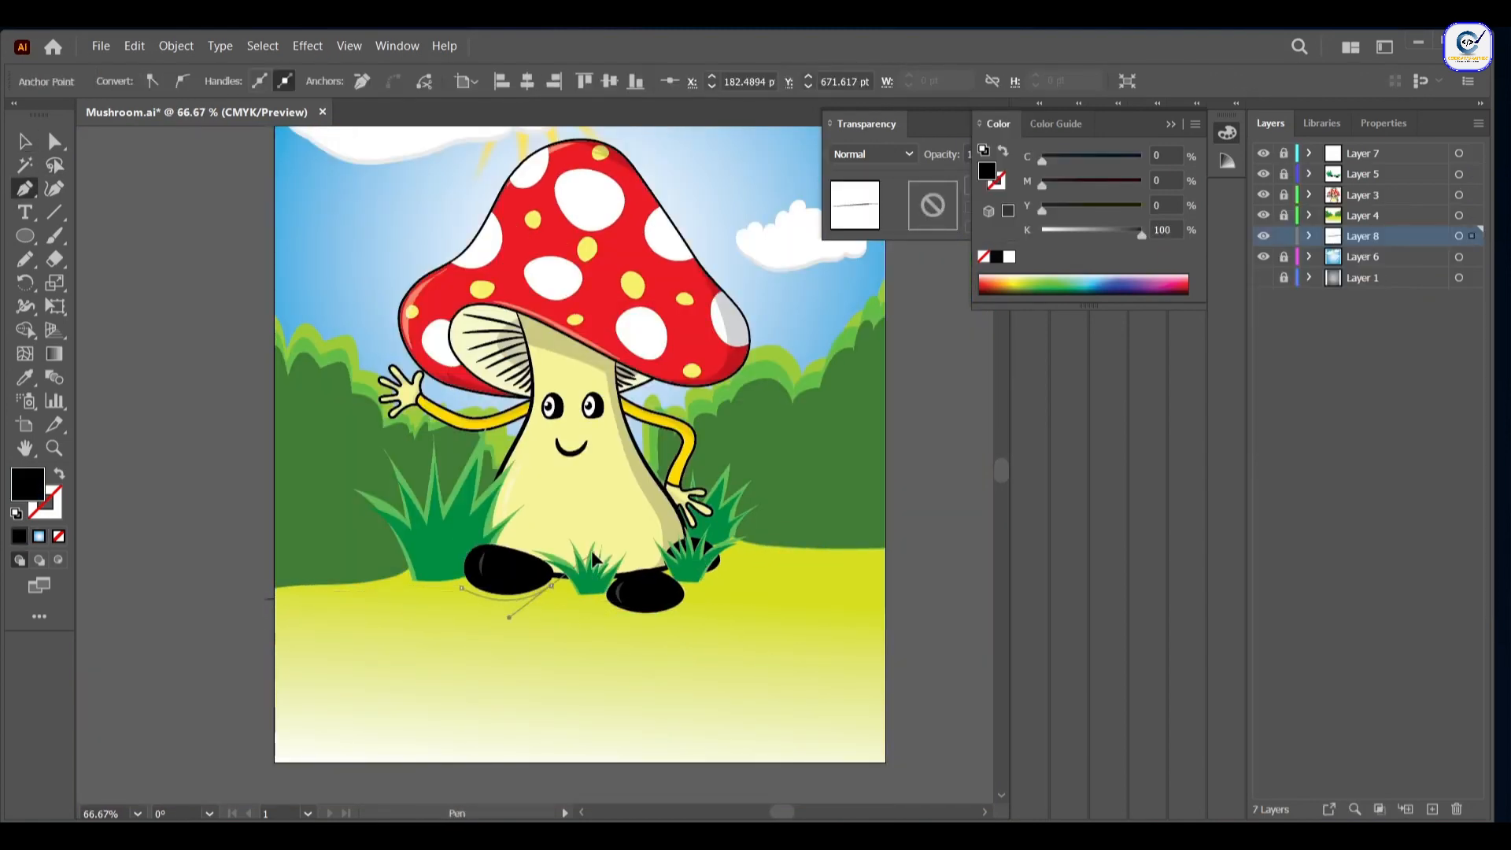
click(596, 602)
drag(686, 604, 726, 561)
click(686, 604)
click(693, 587)
click(727, 550)
drag(895, 562, 903, 555)
Step: Close the black shadow shape across the base of the bushes and back down past the artboard's left side
scroll(903, 556, up, 1)
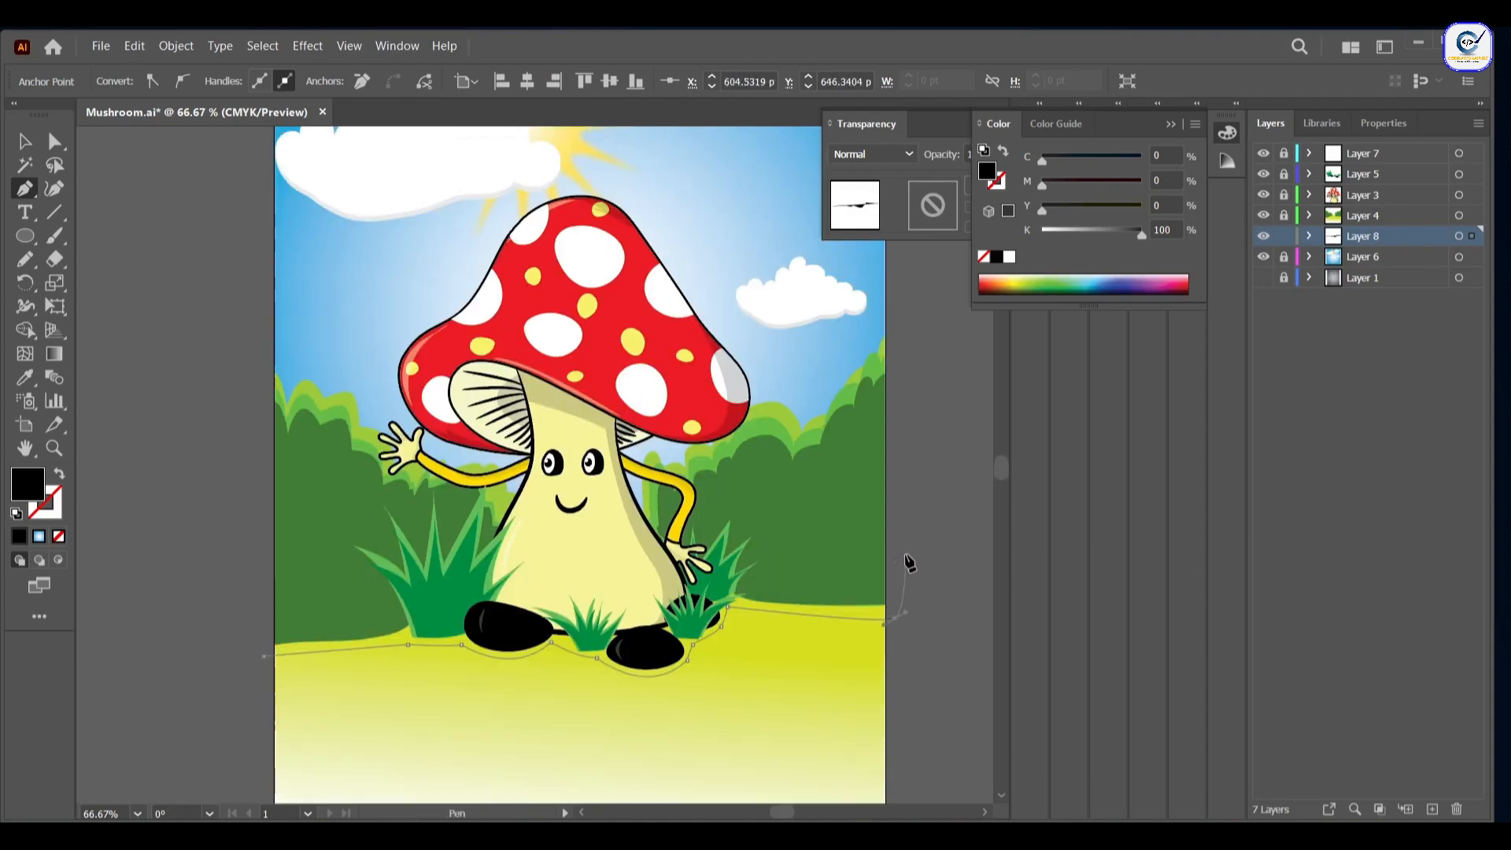
click(868, 569)
scroll(867, 569, down, 3)
click(263, 429)
click(264, 487)
Step: Restack the black shadow directly above the ground path in Layer 4 and set it to Multiply at 10% opacity
click(1309, 236)
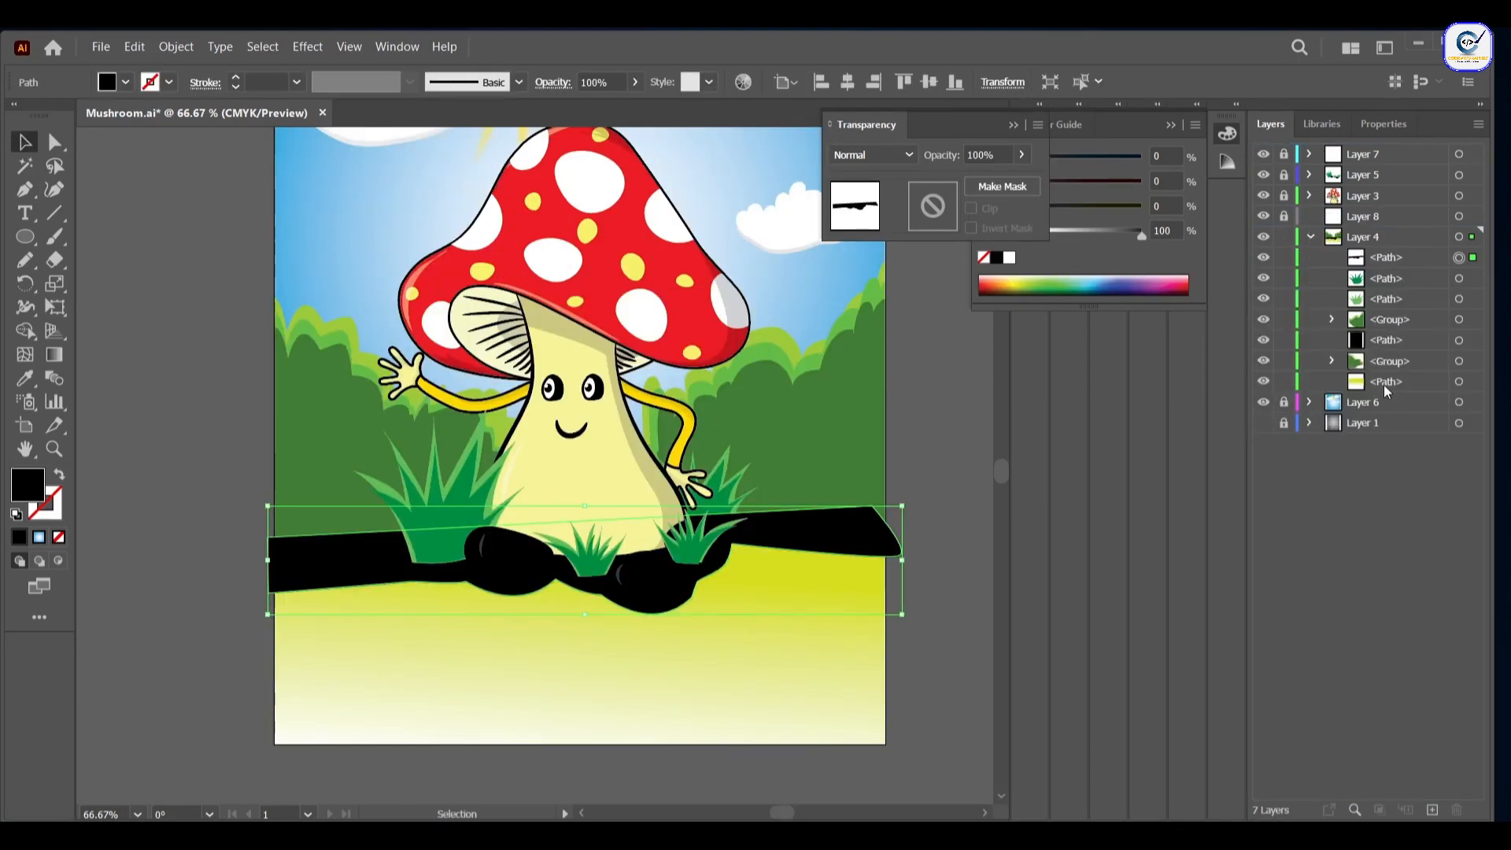
drag(1401, 249, 1415, 371)
click(897, 154)
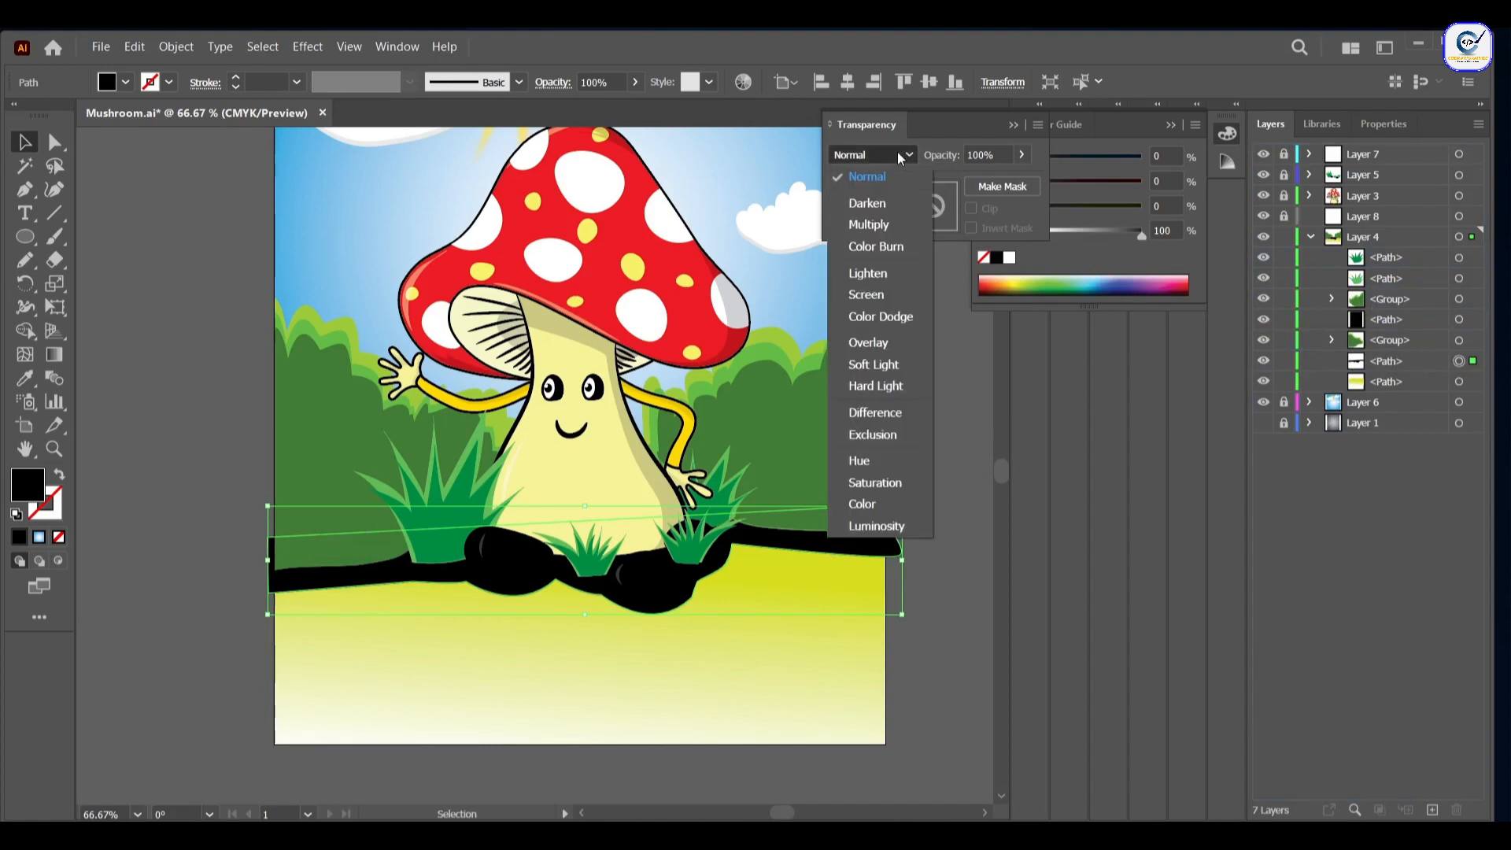
click(895, 217)
text(10)
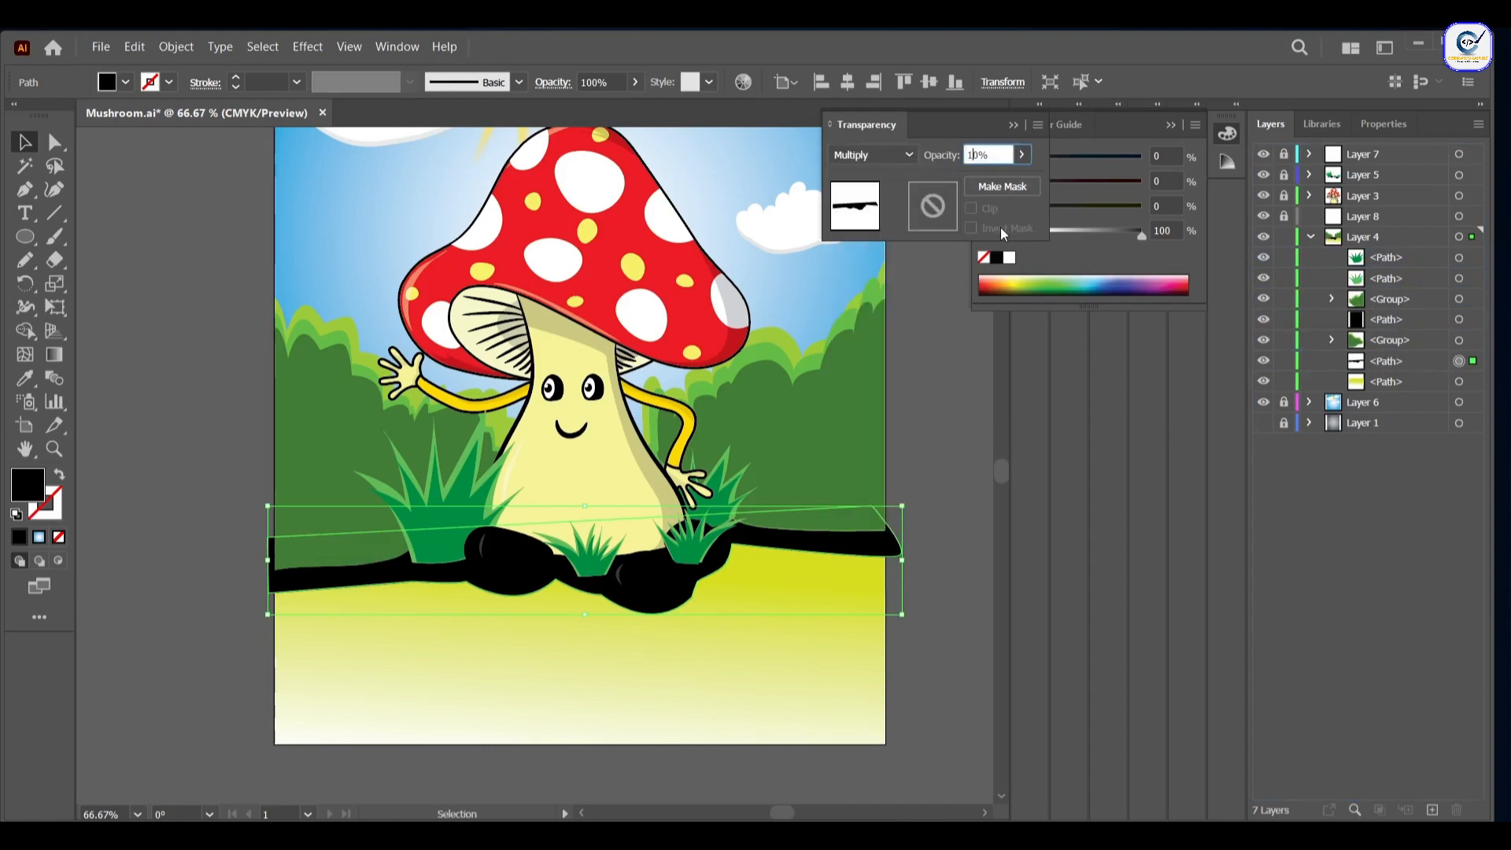
key(Return)
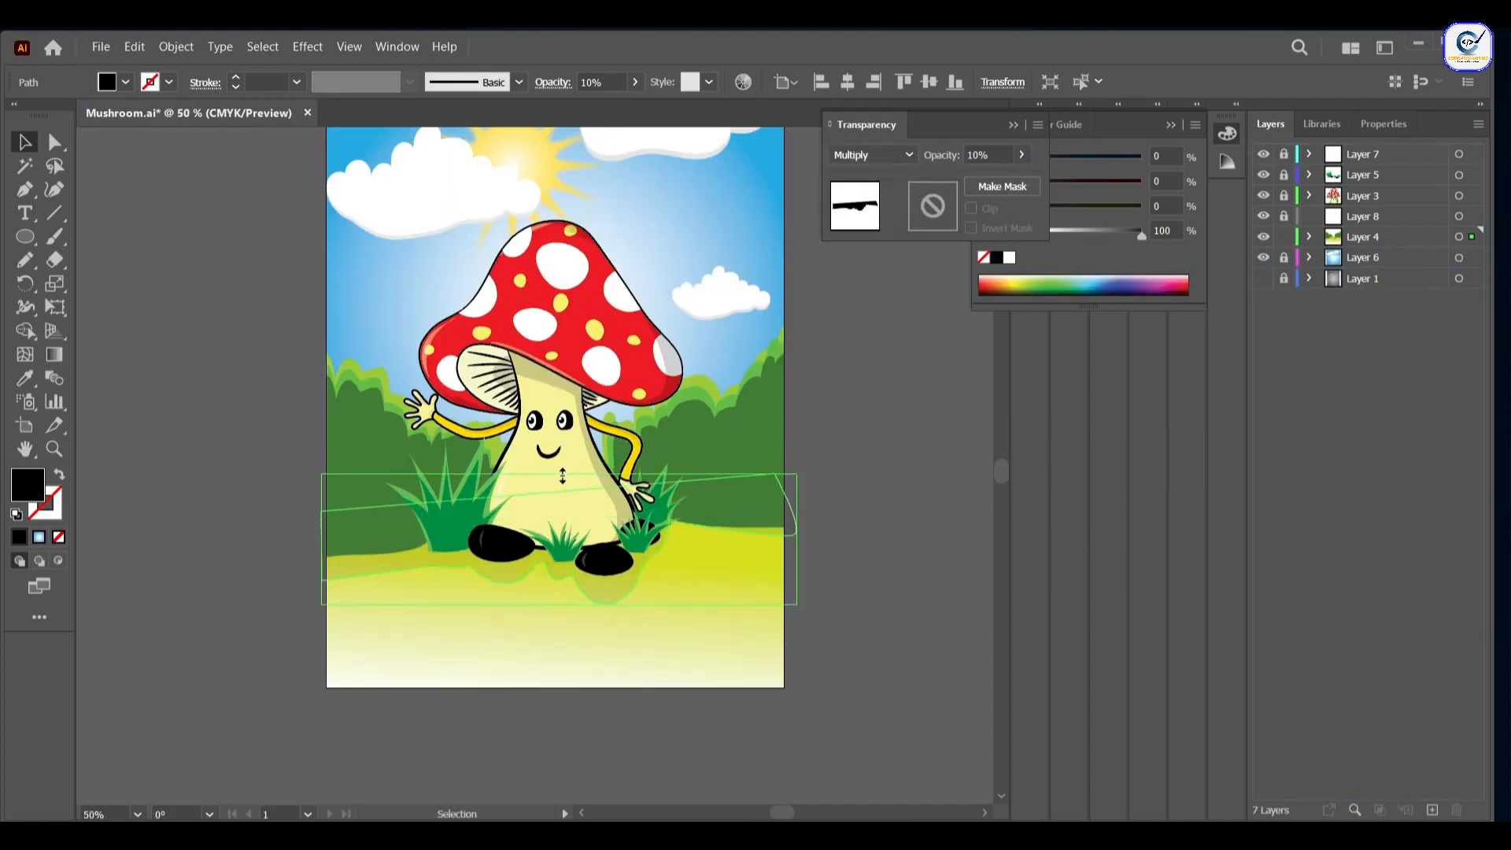
Step: Stretch the ground shadow downward below the shoes and widen it past the artboard's right side
drag(559, 605, 559, 634)
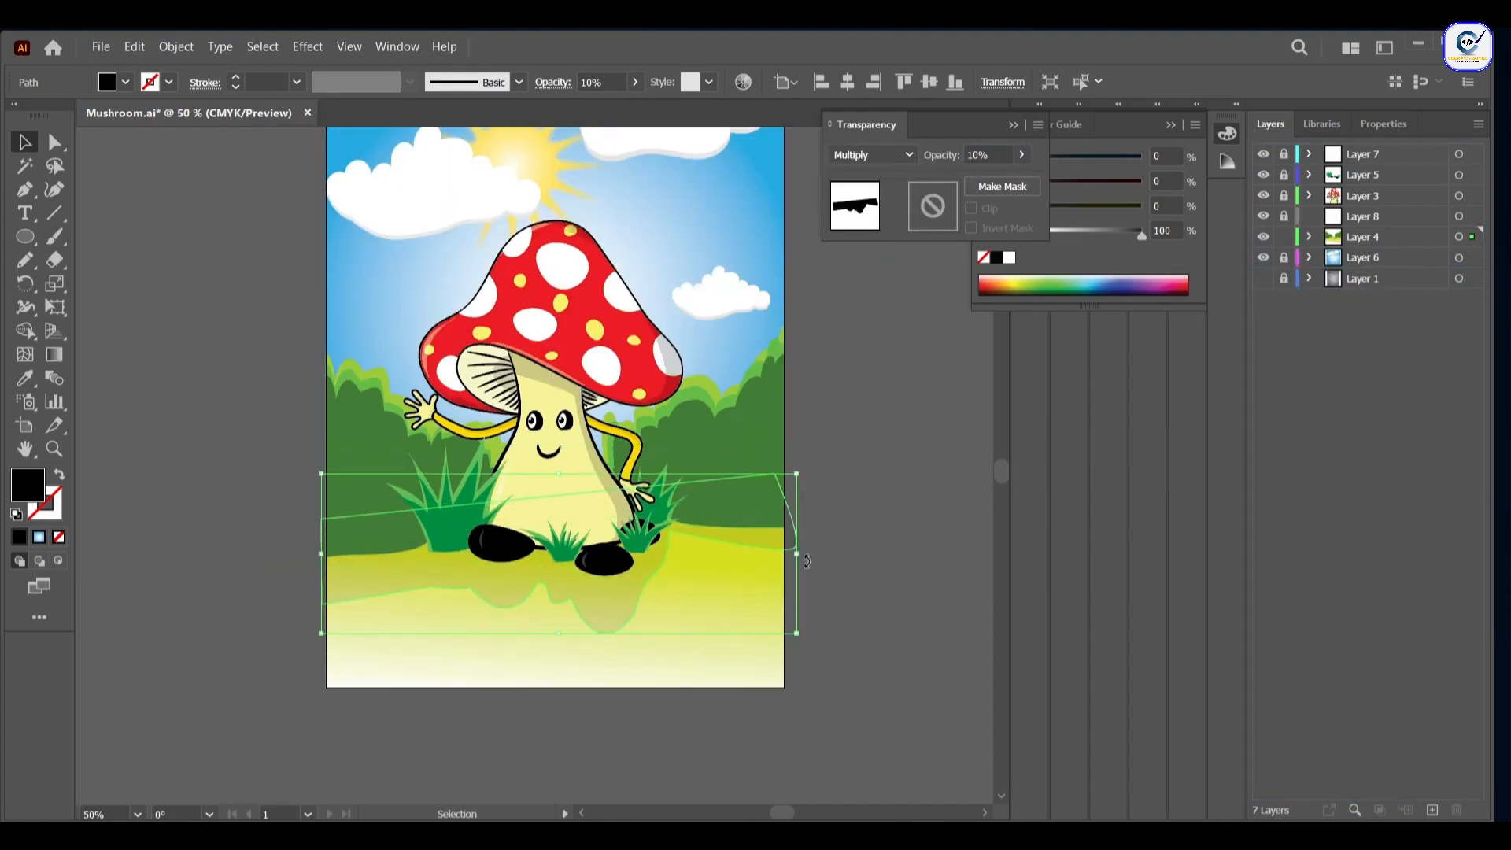
drag(797, 555, 823, 555)
click(876, 517)
click(611, 609)
drag(574, 634, 573, 621)
Step: Delete the anchor points forming the shadow's bump below the left shoe and the dip beside it with the Delete Anchor Point tool
key(shift+grave)
scroll(555, 588, up, 3)
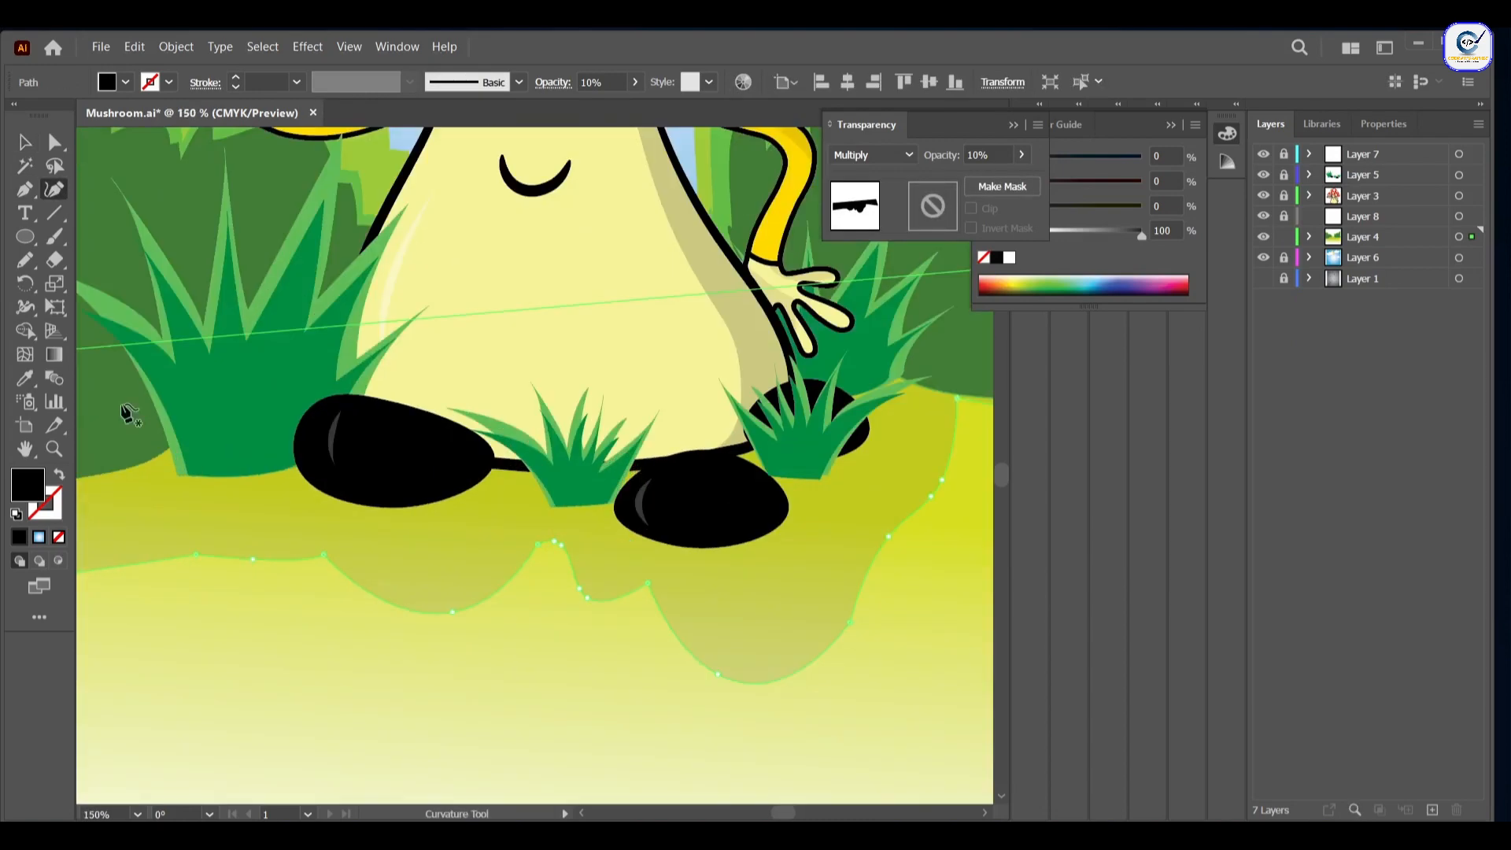
right_click(24, 190)
click(118, 238)
click(550, 547)
click(452, 614)
click(580, 591)
click(647, 585)
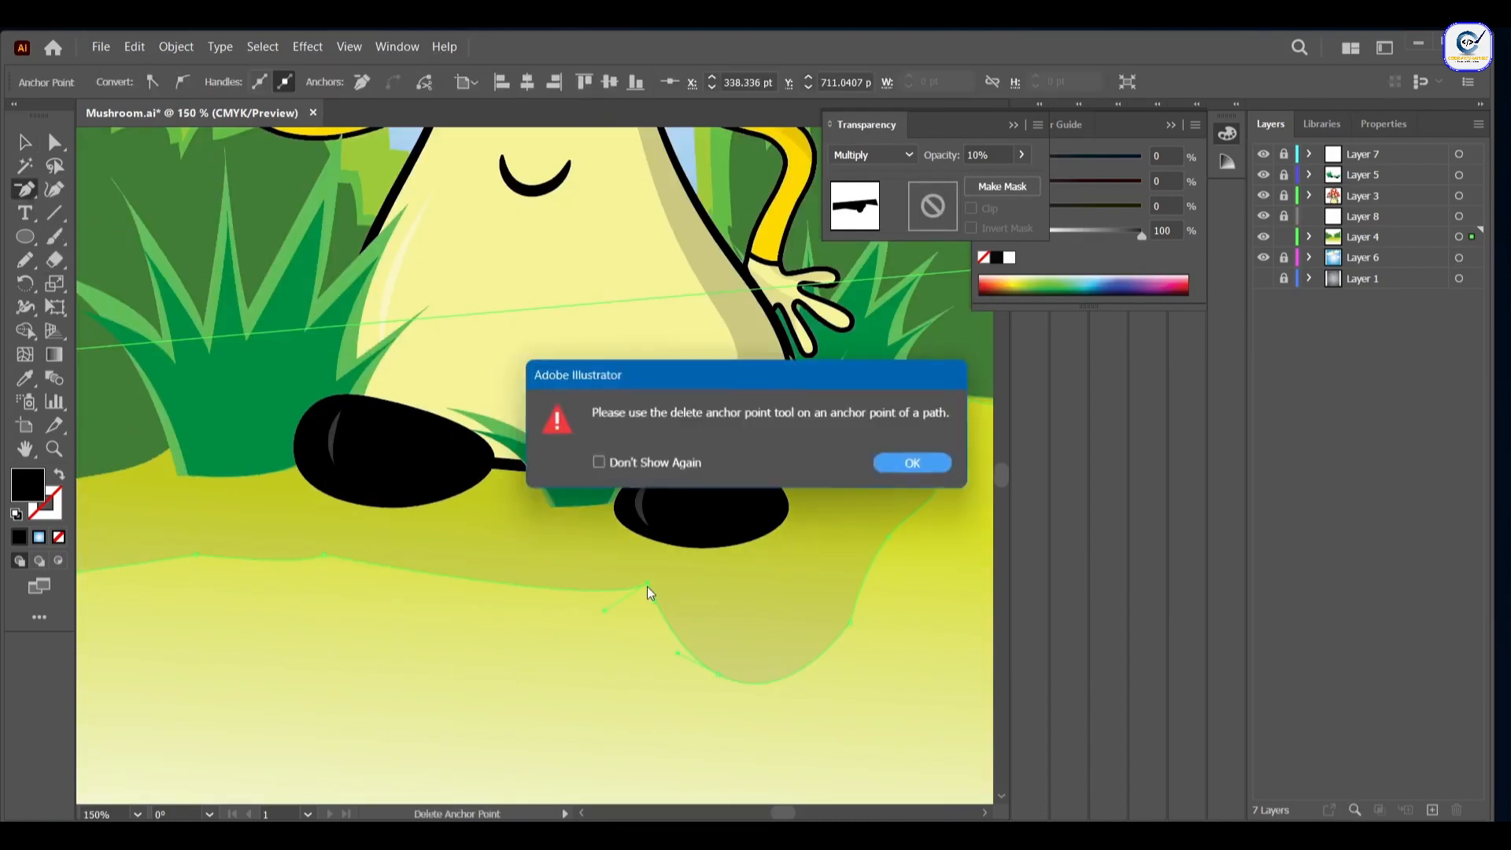
key(Return)
Step: Delete the anchor points forming the shadow's bump below the right shoe to flatten its lower edge
click(646, 584)
click(848, 629)
key(Return)
scroll(849, 625, up, 1)
click(850, 623)
scroll(692, 587, down, 1)
key(ctrl+minus)
key(ctrl+minus)
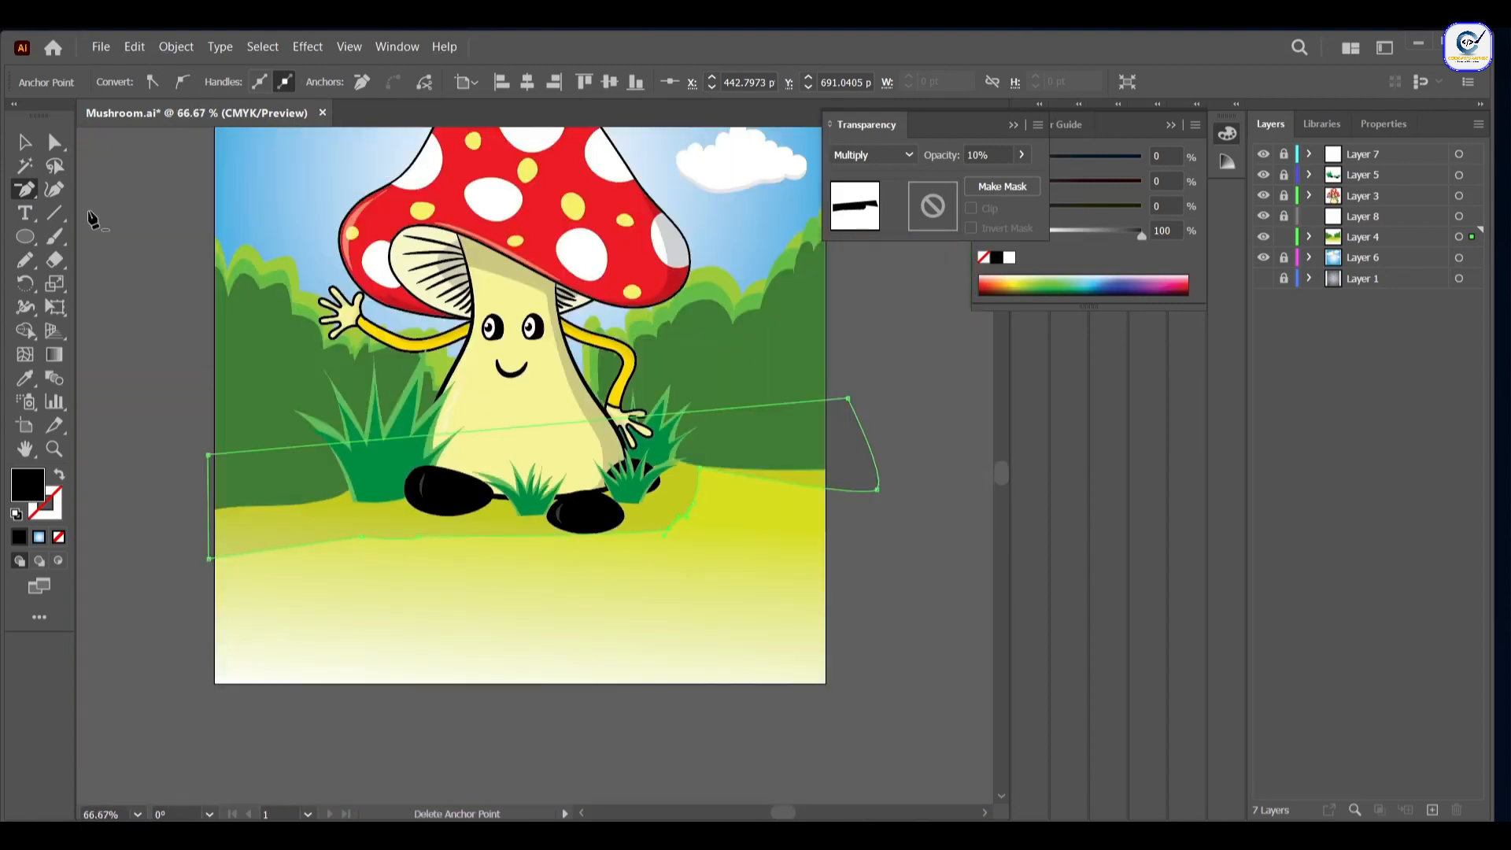
Step: Reshape the shadow's lower edge into one large rounded lobe below the shoes with the Curvature tool
click(55, 189)
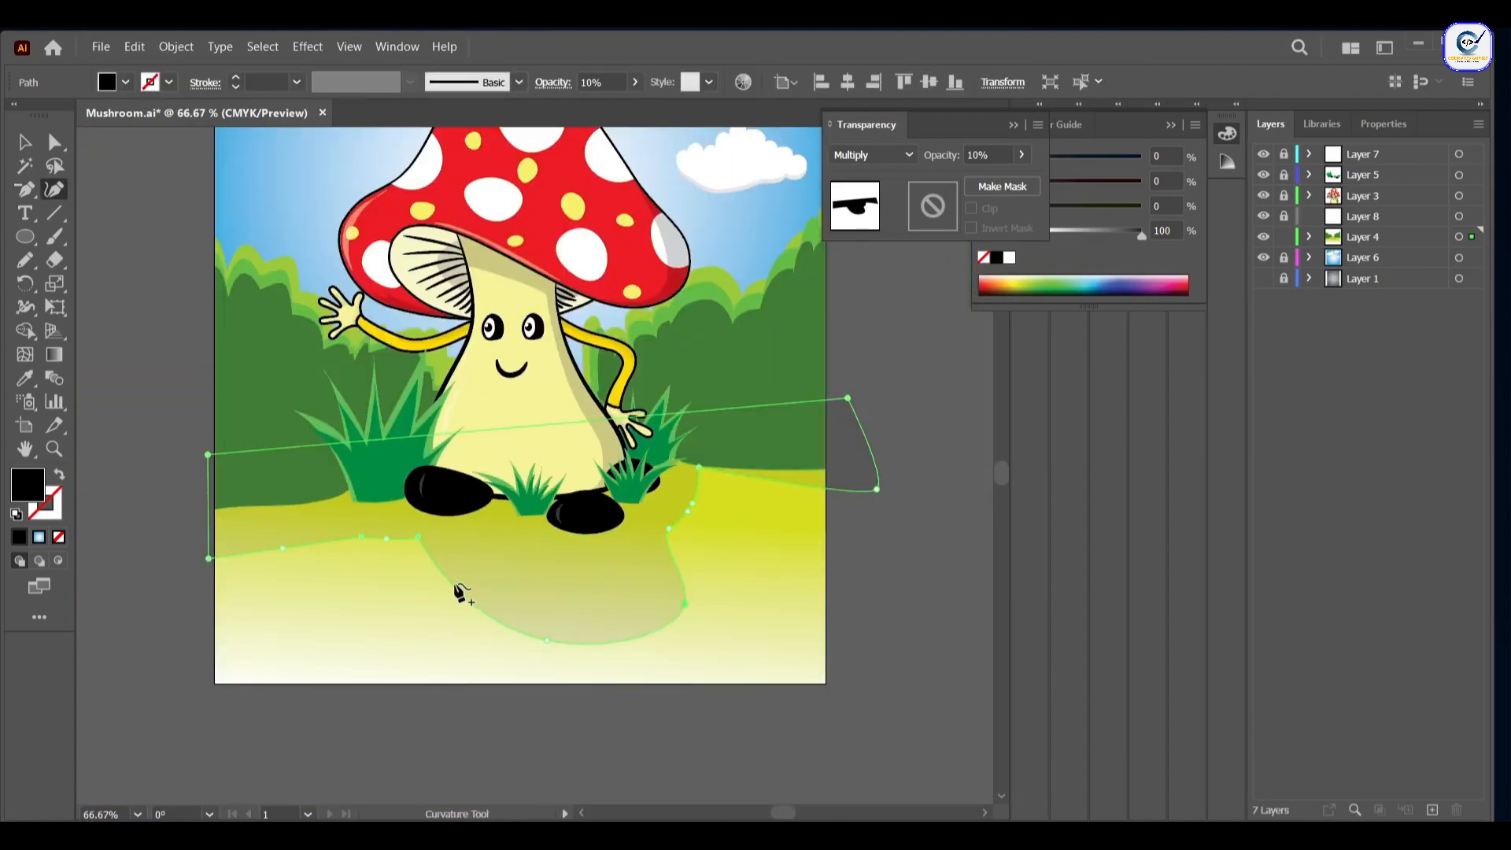
key(ctrl+minus)
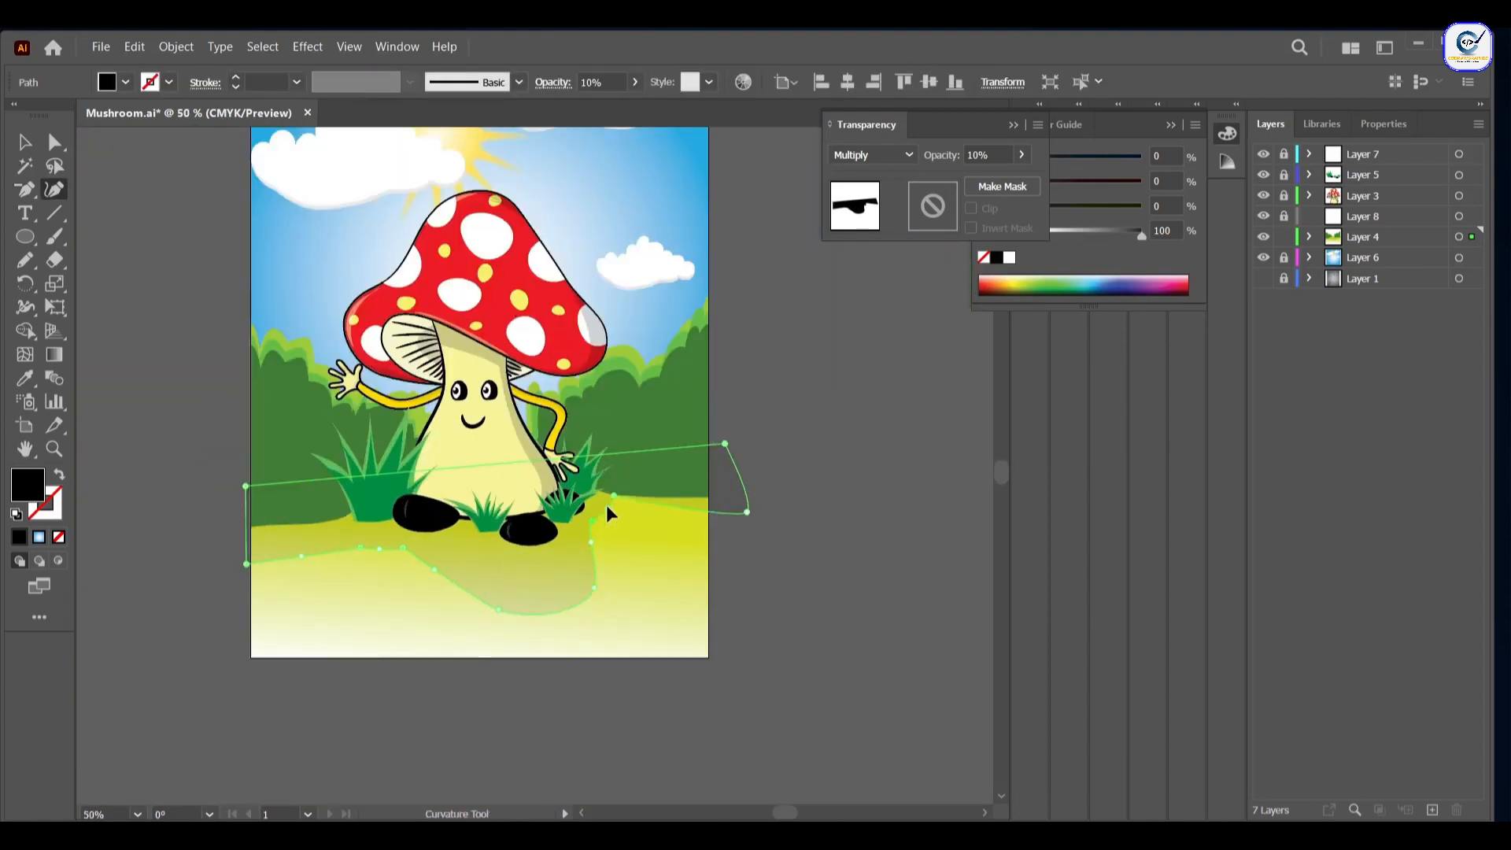
key(ctrl+plus)
key(ctrl+a)
key(shift+m)
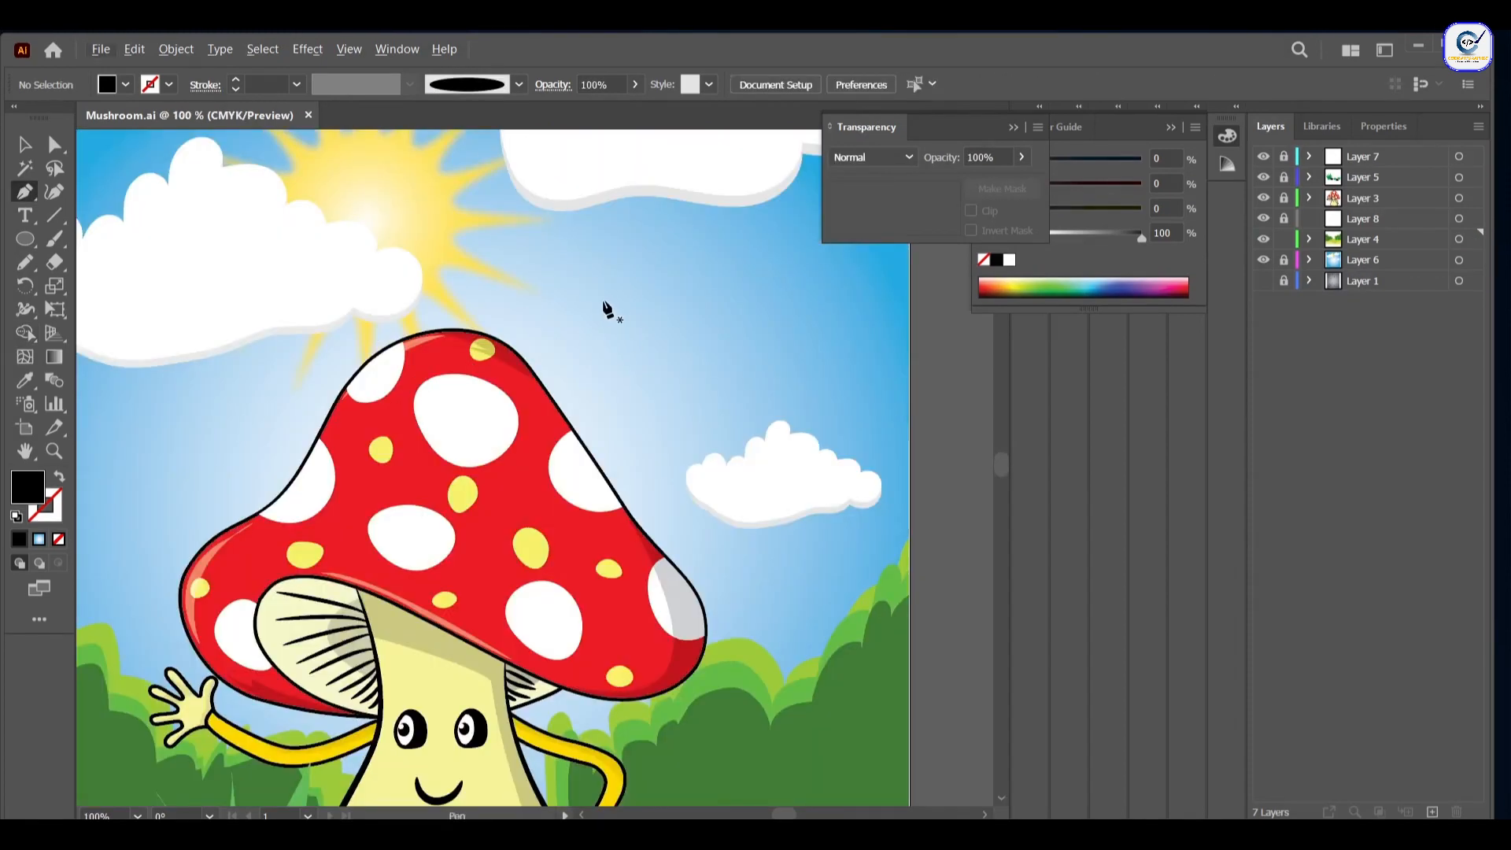
Step: Draw a black V-shaped flying bird in the sky above the right side of the mushroom cap with the Pen tool
click(590, 318)
drag(668, 339, 688, 356)
click(668, 339)
scroll(680, 303, up, 1)
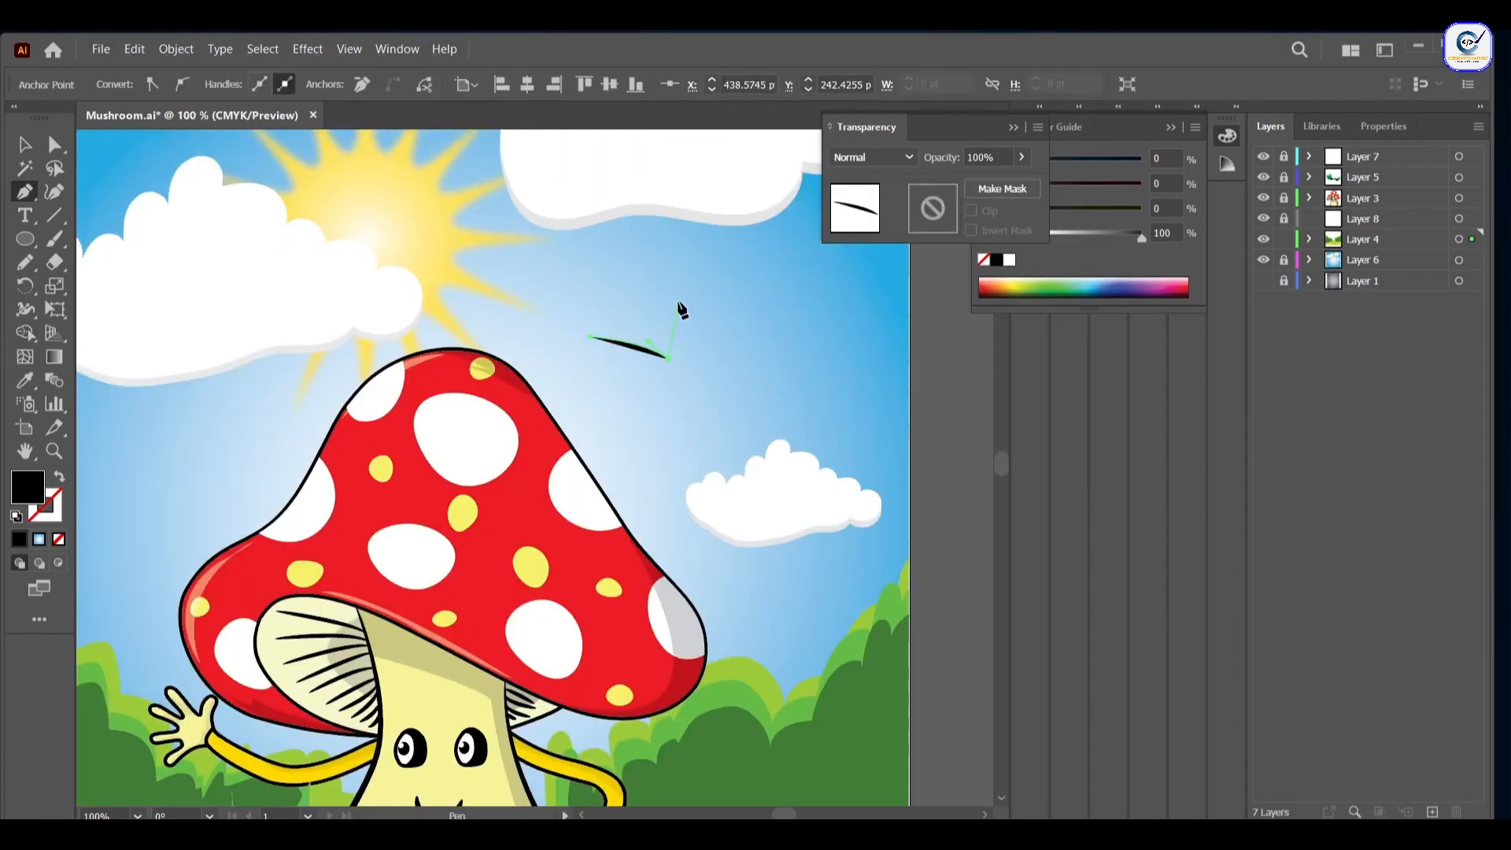
drag(679, 304, 691, 289)
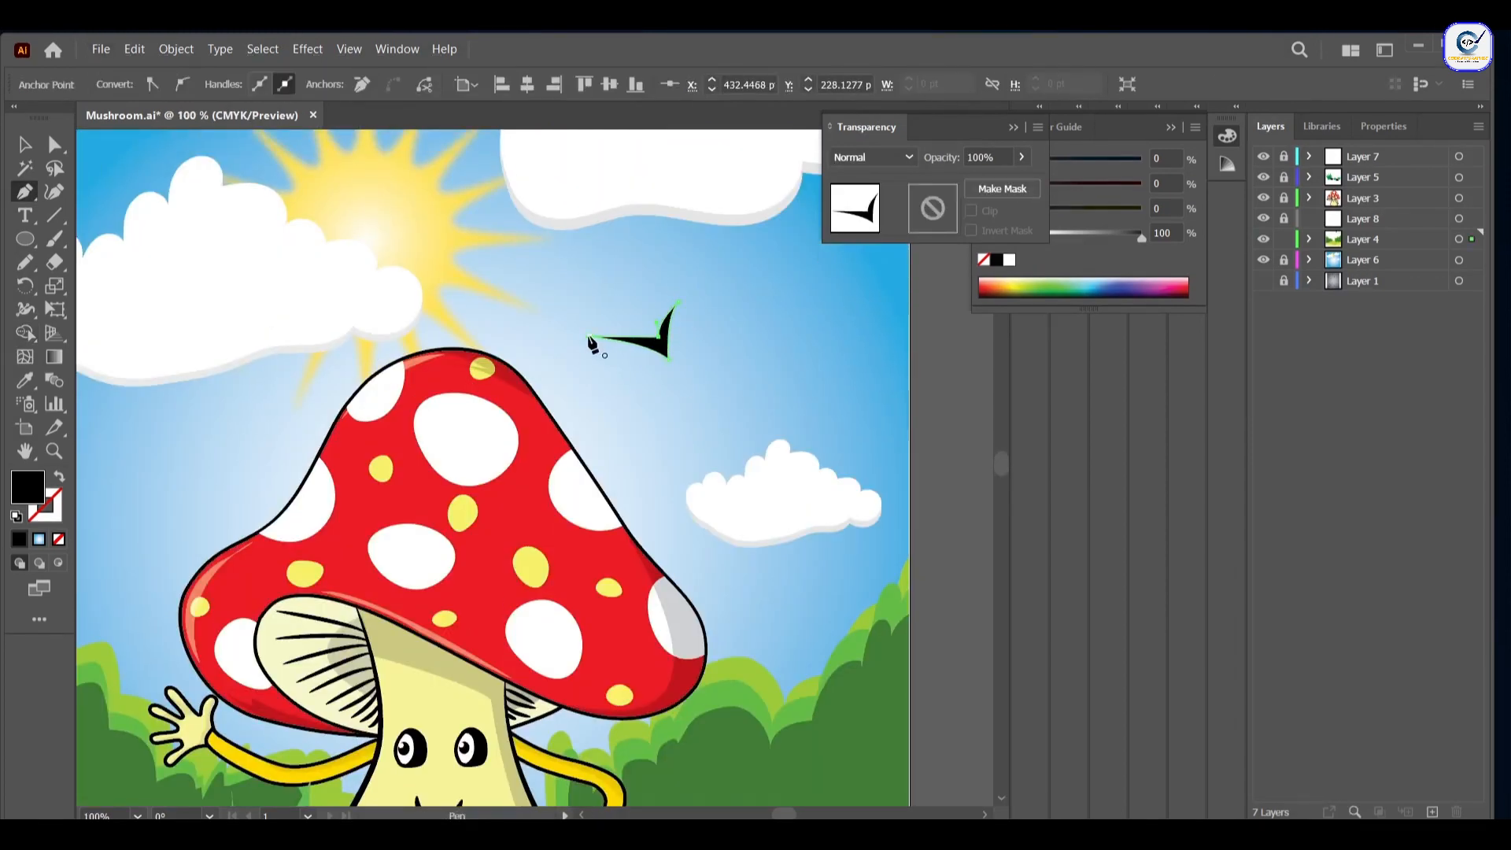
Step: Add three smaller copies of the bird, one above the large bird and two below the left cloud
scroll(734, 379, down, 2)
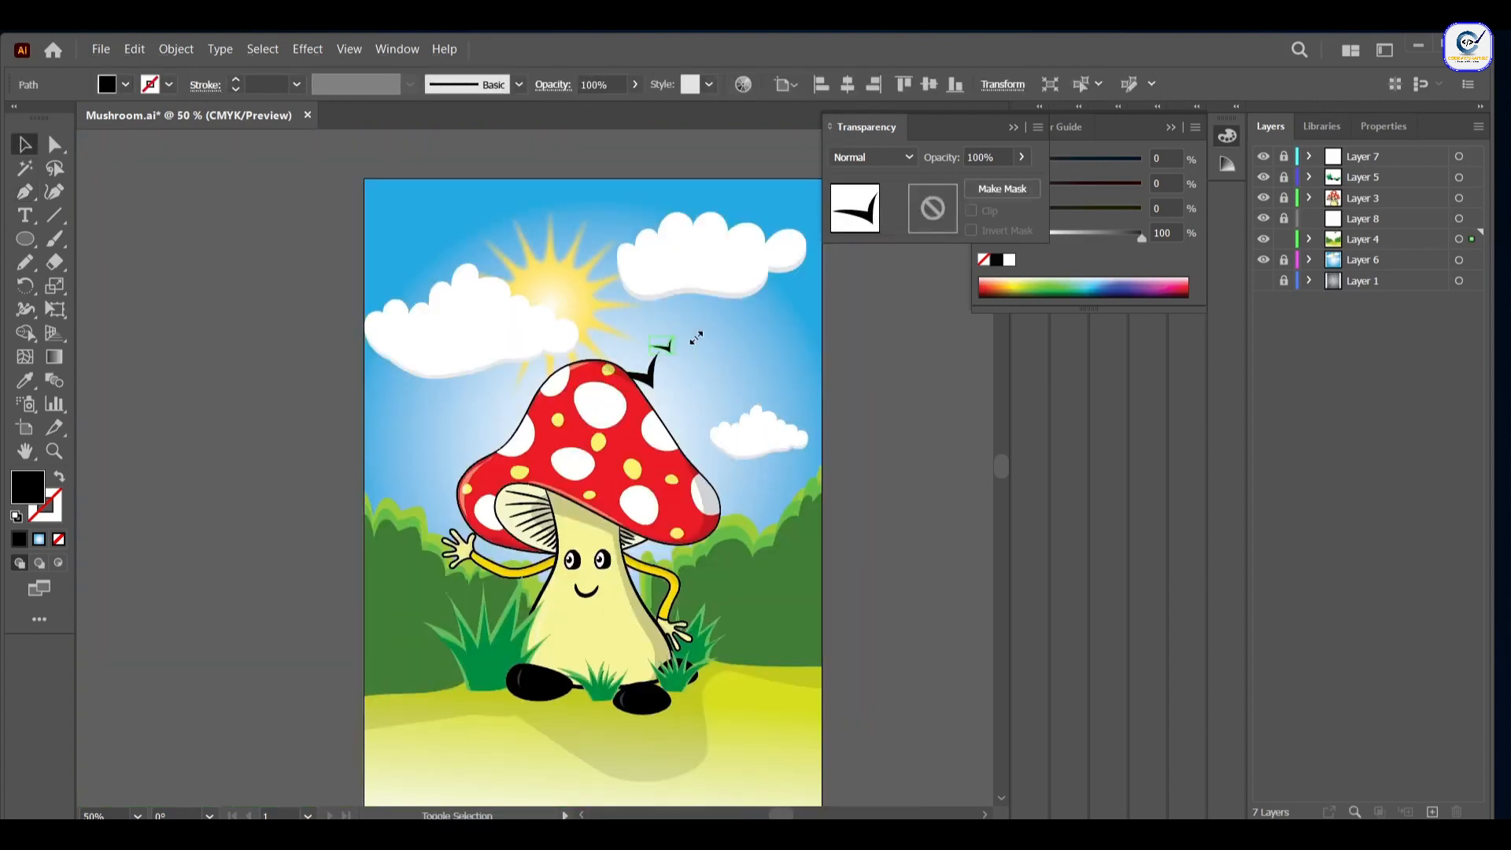
click(855, 393)
scroll(760, 408, down, 1)
scroll(669, 452, up, 1)
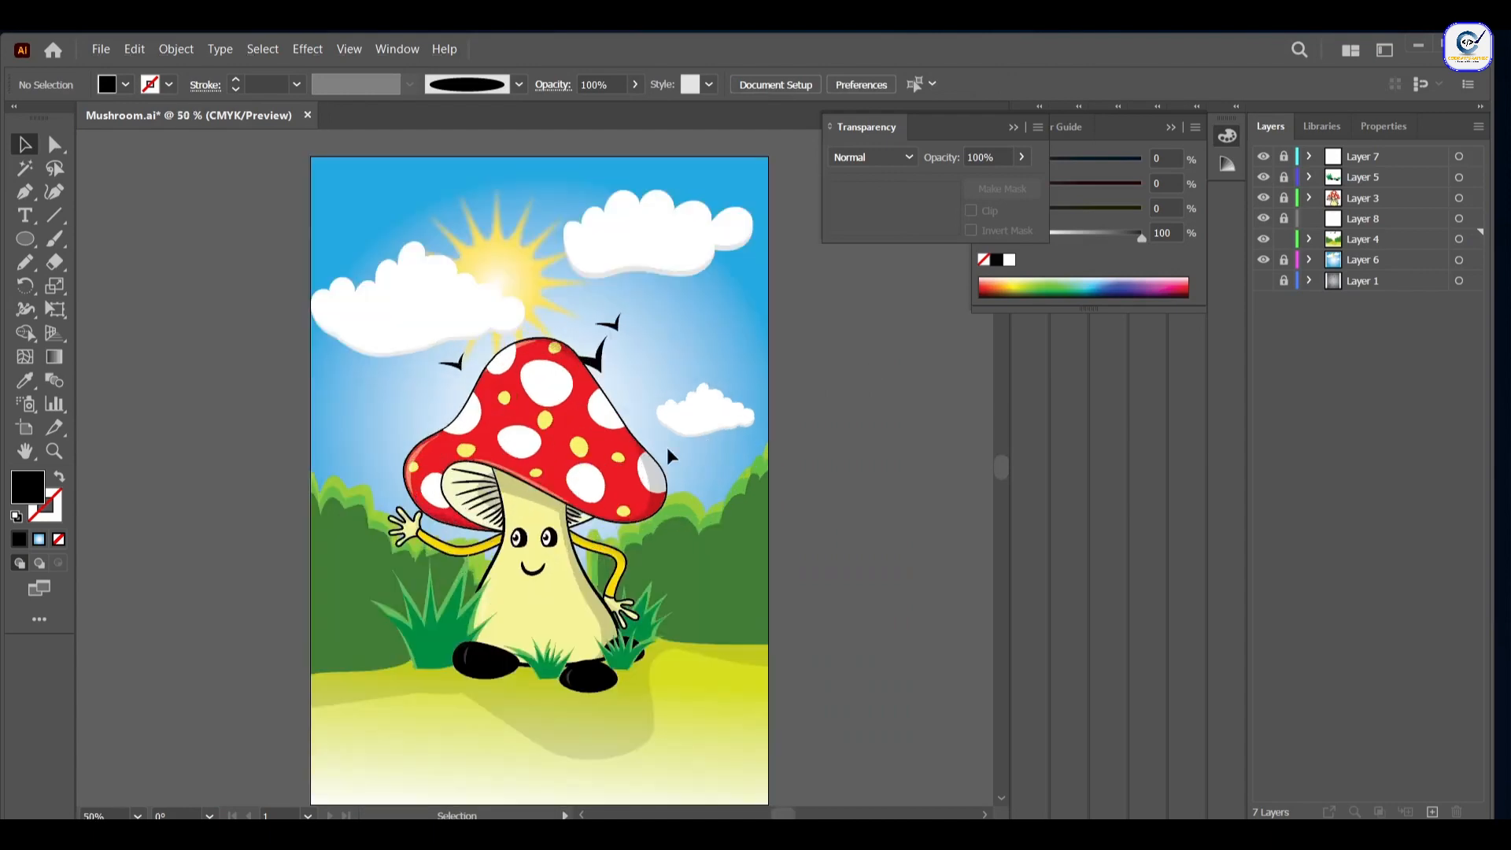
drag(457, 365, 408, 381)
click(442, 381)
click(435, 371)
scroll(435, 370, up, 4)
scroll(466, 374, down, 4)
click(472, 385)
Step: Recolour the ground gradient's end stop light green and add two yellow-green intermediate stops, one at about 40% and one nearer the green end
click(756, 739)
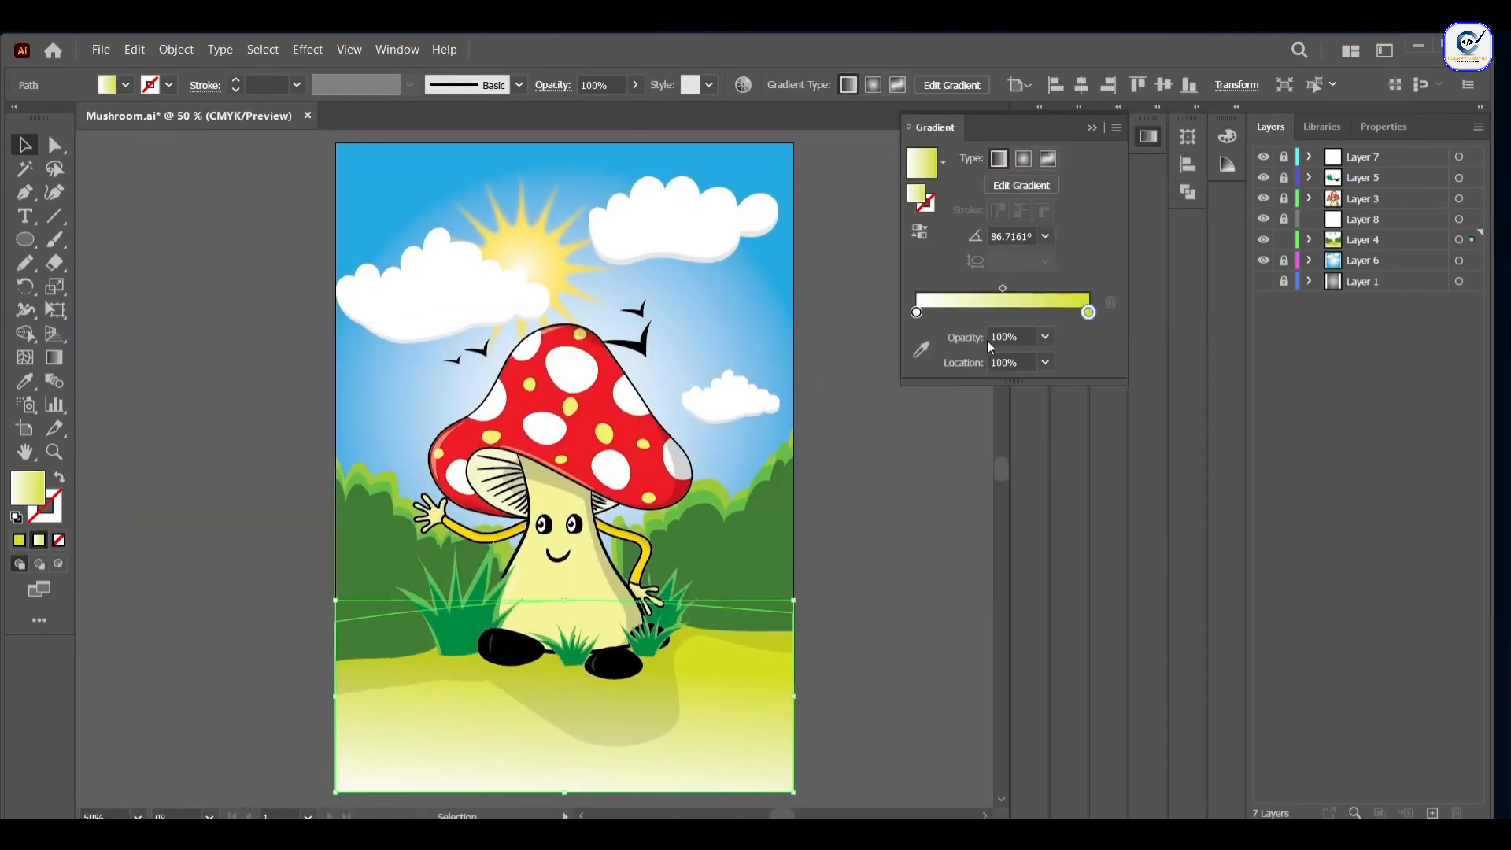
double_click(1089, 312)
click(1071, 374)
click(1040, 313)
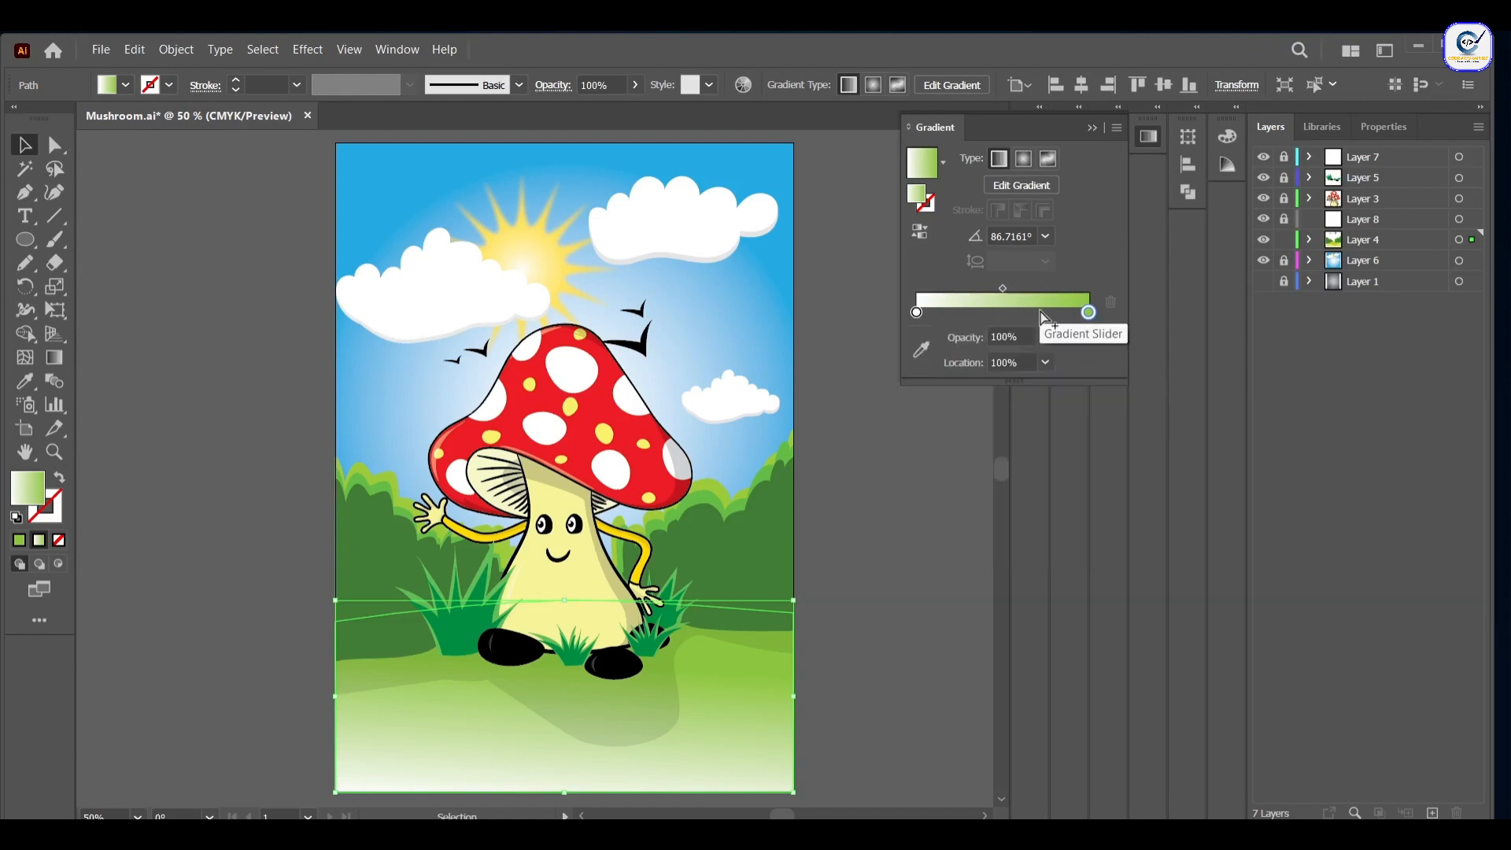
double_click(1039, 312)
click(1056, 374)
double_click(985, 313)
Step: Recolour the ground gradient's four stops from start to end as yellow, yellow-green, light green and darker green
click(1089, 313)
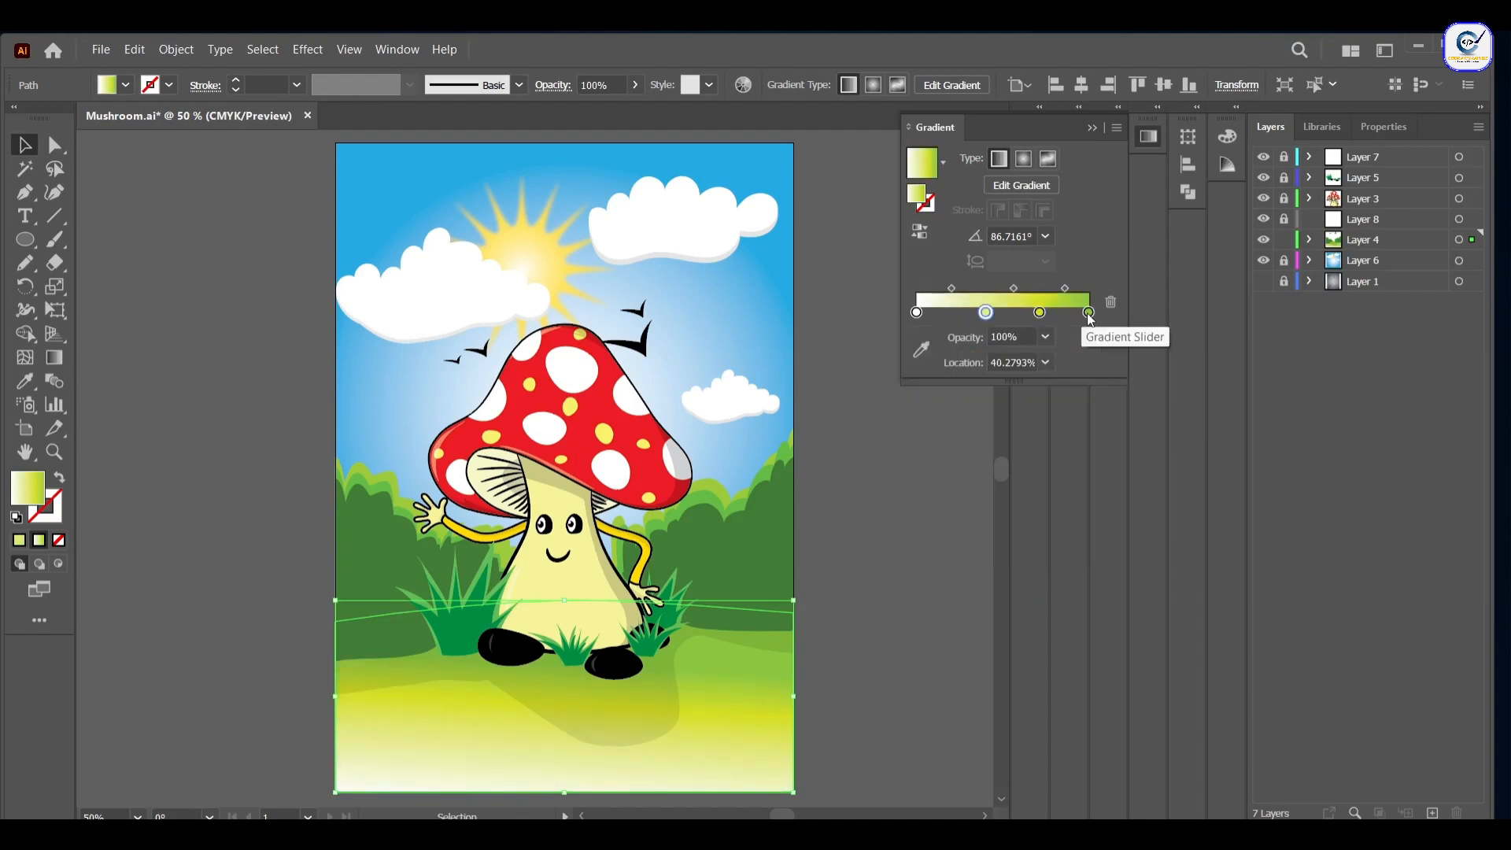
double_click(1089, 314)
click(864, 388)
click(1039, 314)
double_click(1040, 313)
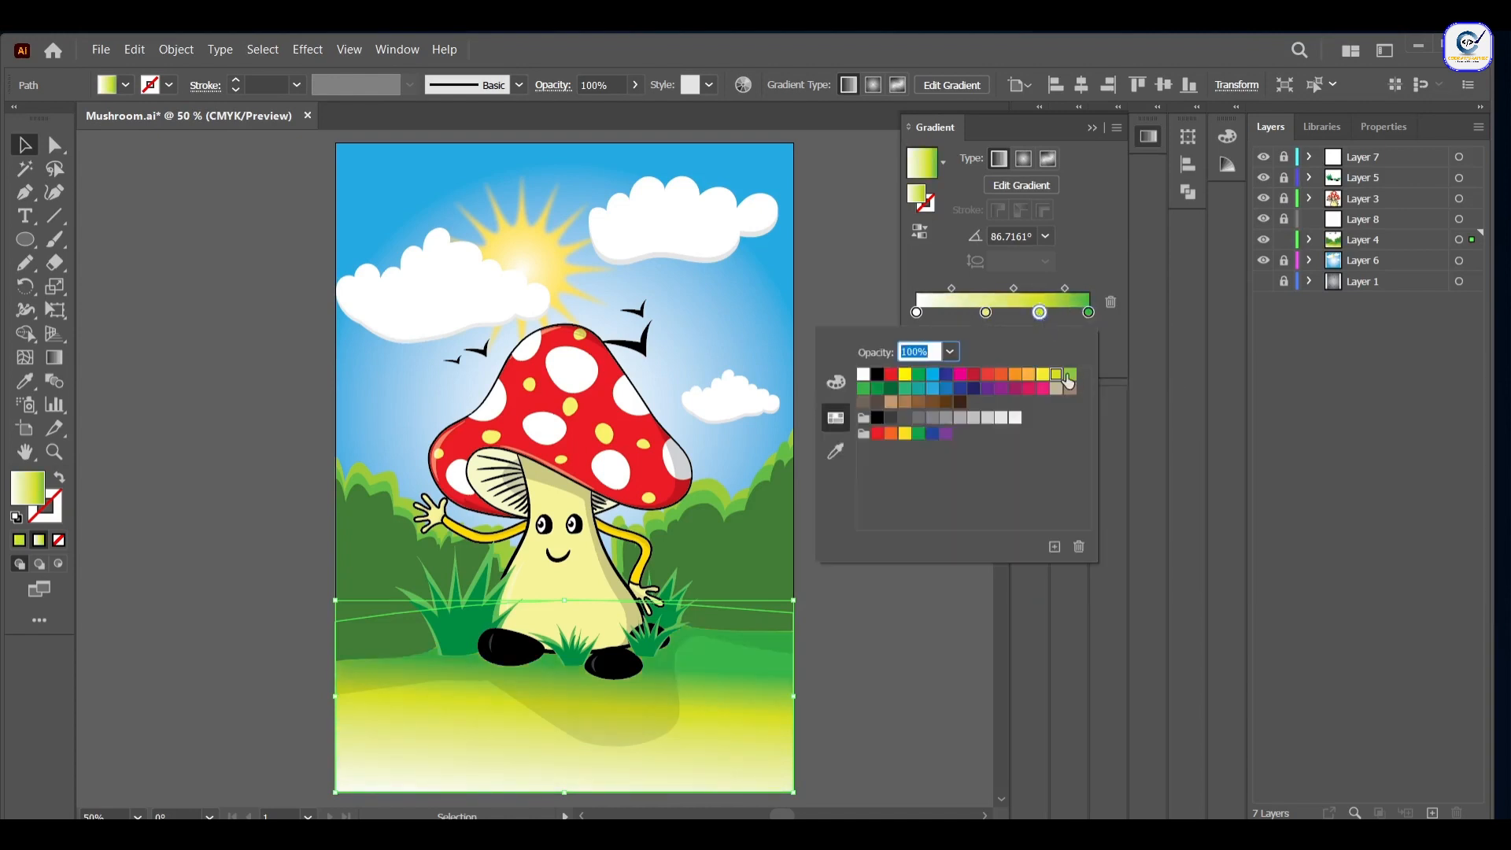
click(1068, 374)
double_click(986, 313)
click(1056, 375)
double_click(916, 314)
click(1041, 375)
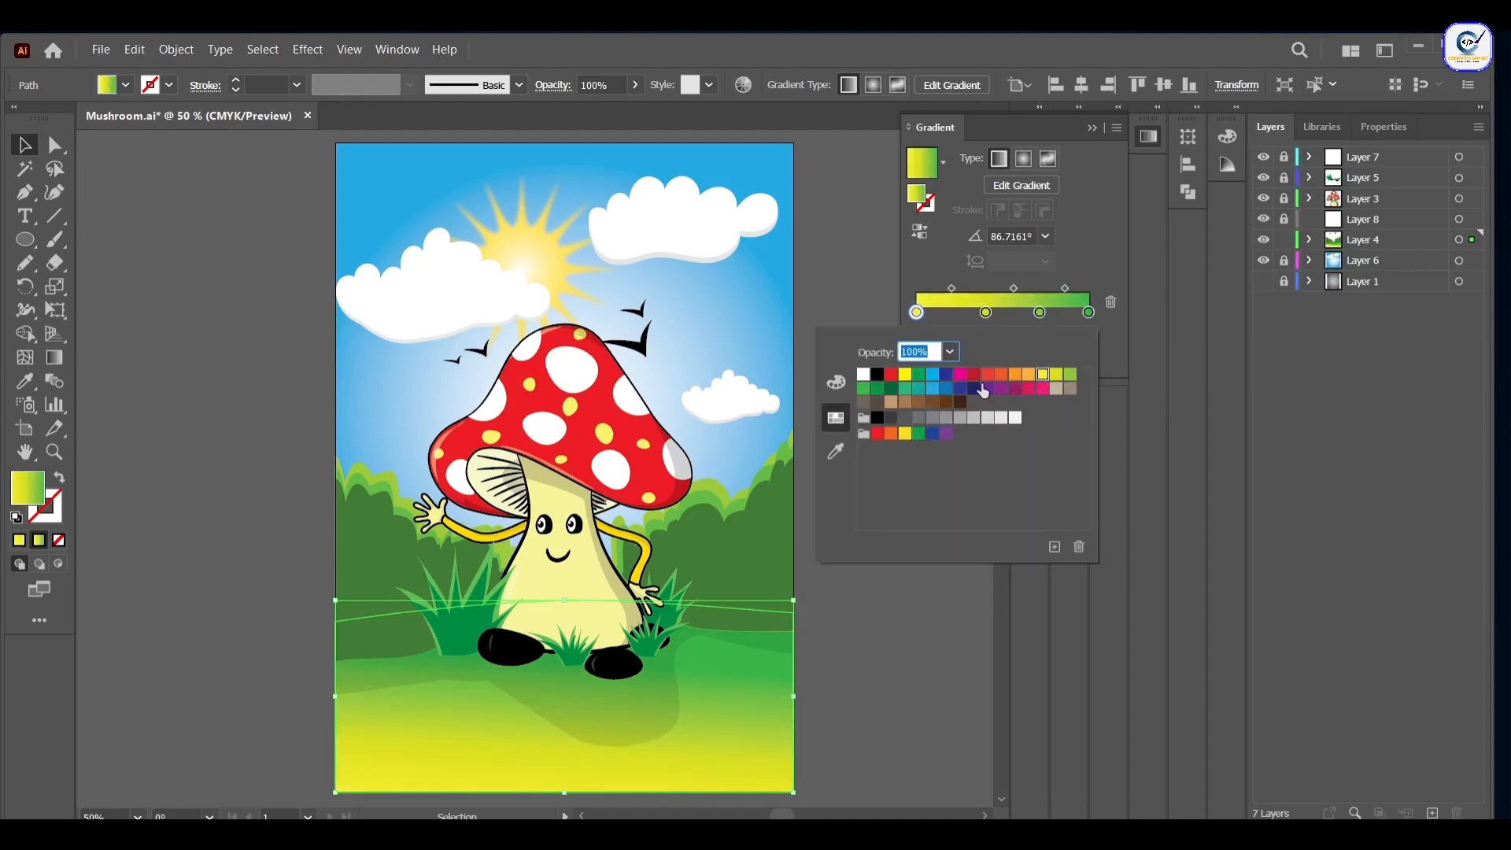
Step: Move the ground gradient's light-green stop to about 85% and tilt the gradient to about 93.7°
click(1068, 292)
mouse_move(1065, 289)
mouse_down()
mouse_move(1041, 314)
mouse_move(1064, 314)
mouse_up()
scroll(564, 464, down, 1)
key(g)
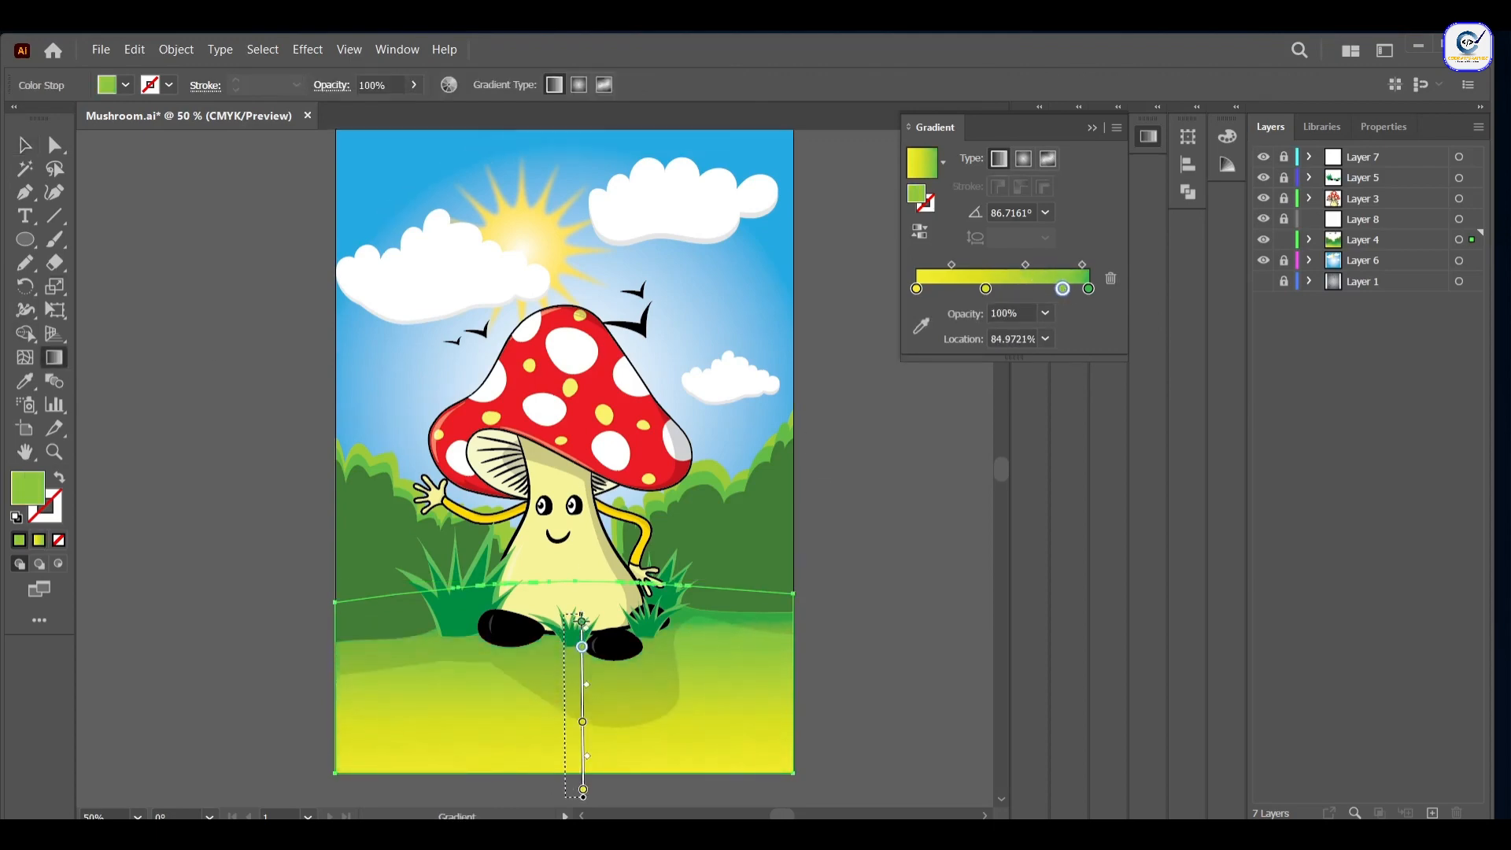
drag(582, 627, 573, 613)
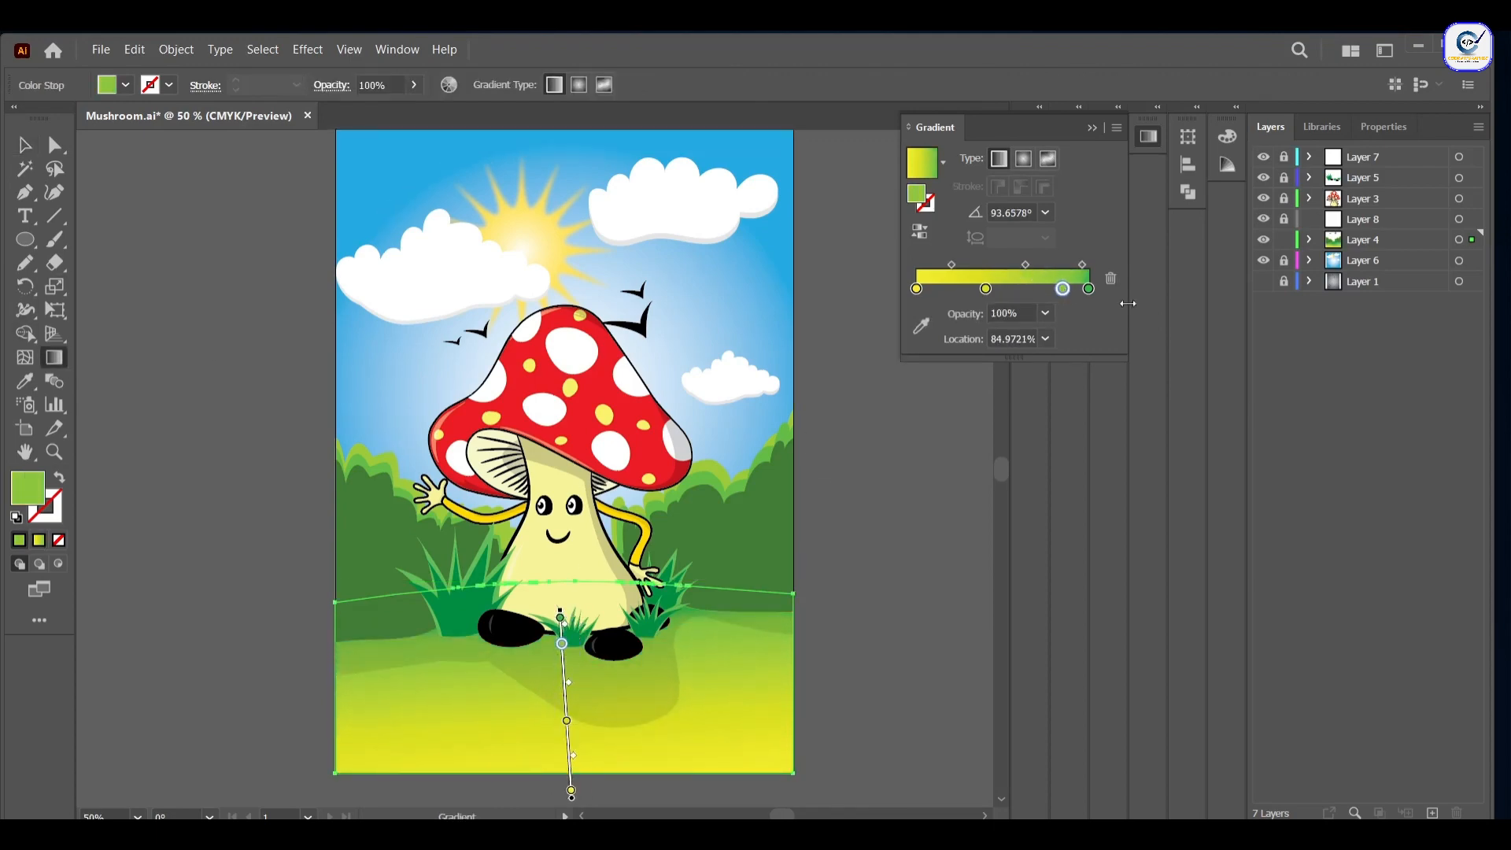